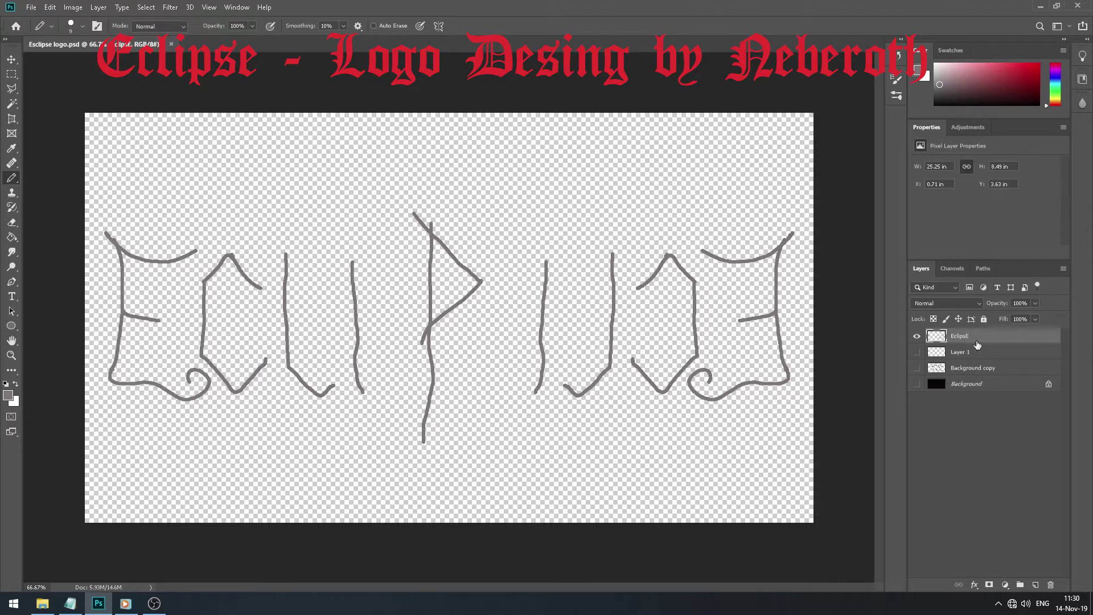
# Move the last two letters closer to the P and shift the first four letters slightly right to tighten the spacing.
pyautogui.press('e')
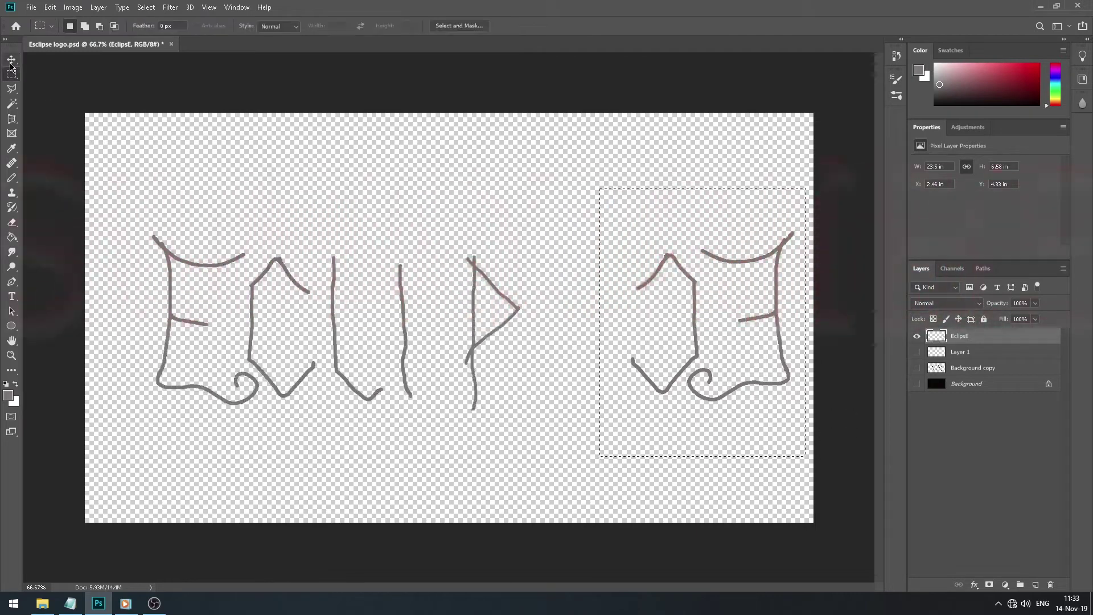
pyautogui.moveTo(700, 319); pyautogui.dragTo(629, 318)
pyautogui.hotkey('ctrl', 'd')
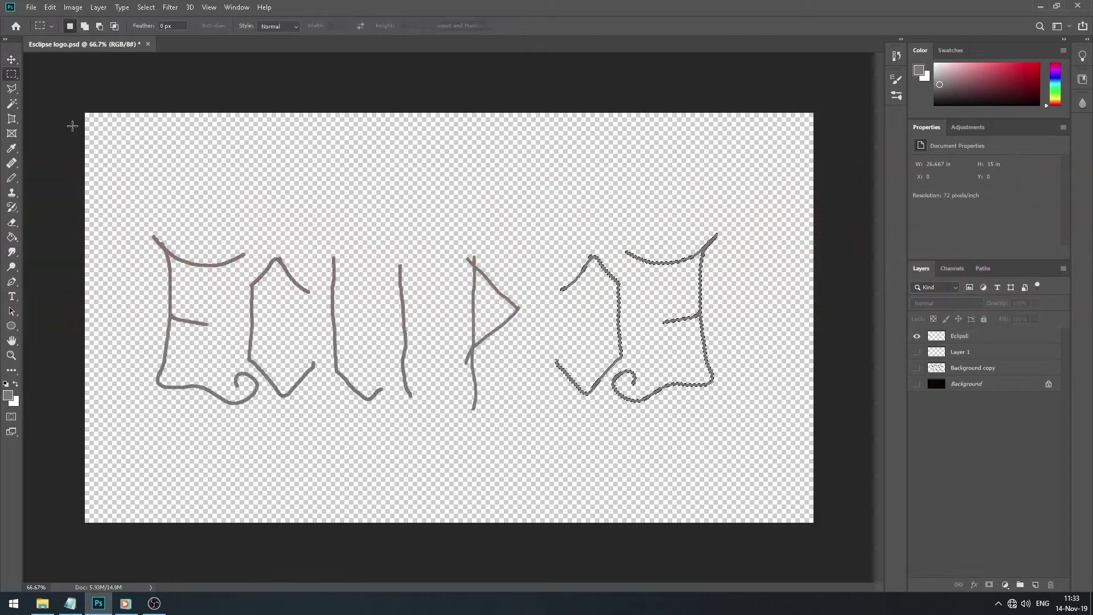
pyautogui.moveTo(114, 166); pyautogui.dragTo(533, 454)
pyautogui.moveTo(342, 313); pyautogui.dragTo(356, 313)
pyautogui.hotkey('ctrl', 'd')
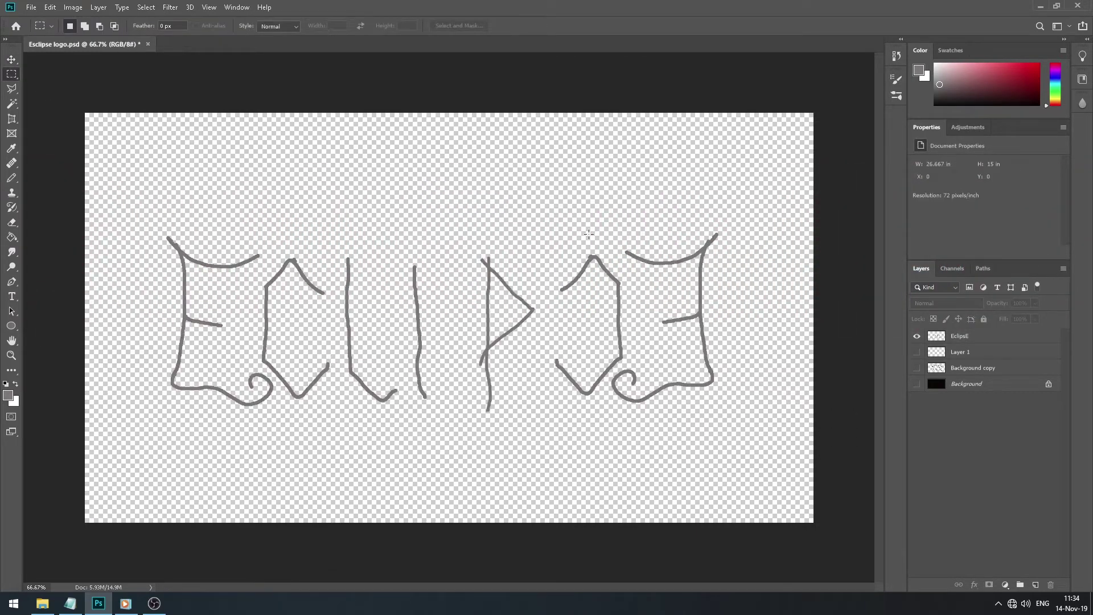
# Erase a small gap in the stem of the mirrored C and flip its selected upper half horizontally.
pyautogui.keyDown('ctrl'); pyautogui.click(623, 304); pyautogui.keyUp('ctrl')
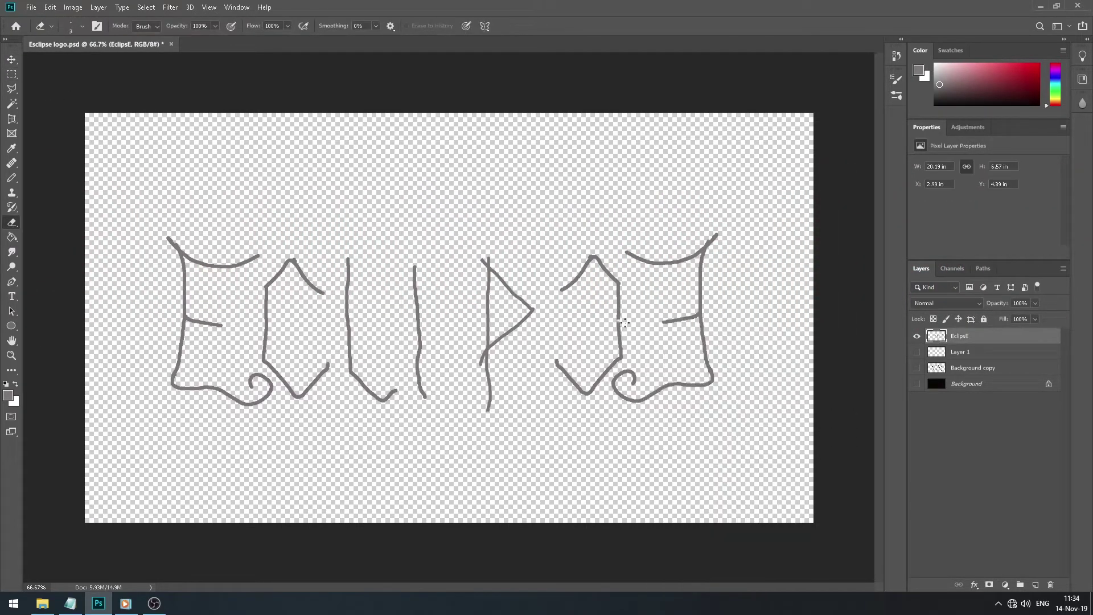
pyautogui.click(11, 222)
pyautogui.scroll(2, 617, 293)
pyautogui.moveTo(648, 268); pyautogui.dragTo(663, 269)
pyautogui.press('w')
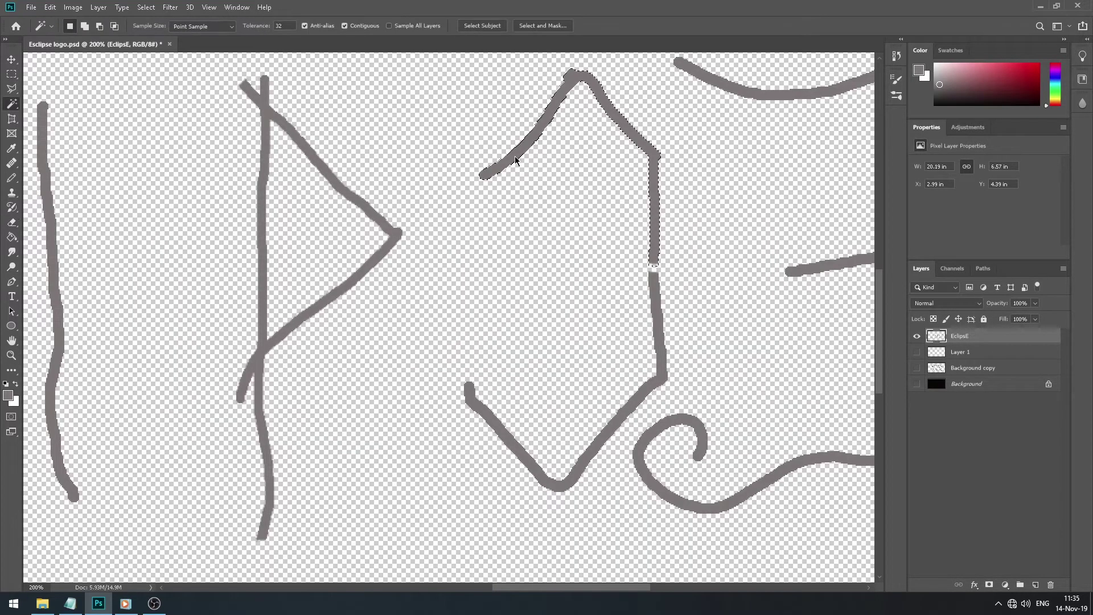
pyautogui.click(512, 151)
pyautogui.rightClick(512, 151)
pyautogui.click(624, 329)
pyautogui.press('Return')
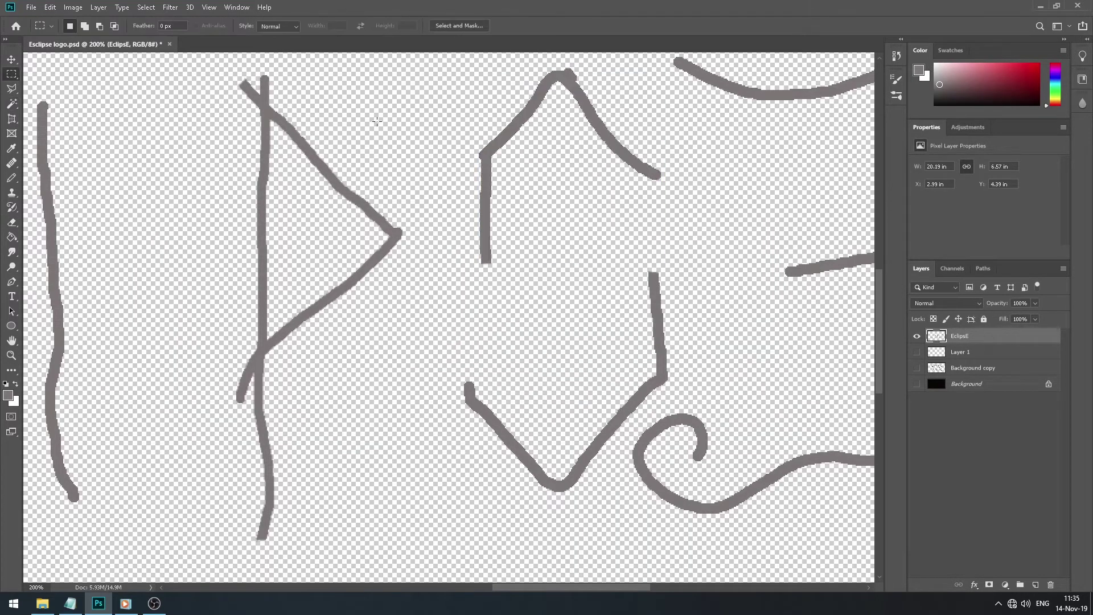
# Erase the leftover vertical stem pieces from both halves of the split letter and save the document.
pyautogui.press('e')
pyautogui.moveTo(484, 263); pyautogui.dragTo(487, 159)
pyautogui.moveTo(655, 273)
pyautogui.mouseDown()
pyautogui.moveTo(658, 370)
pyautogui.moveTo(647, 369)
pyautogui.mouseUp()
pyautogui.hotkey('ctrl', 'z')
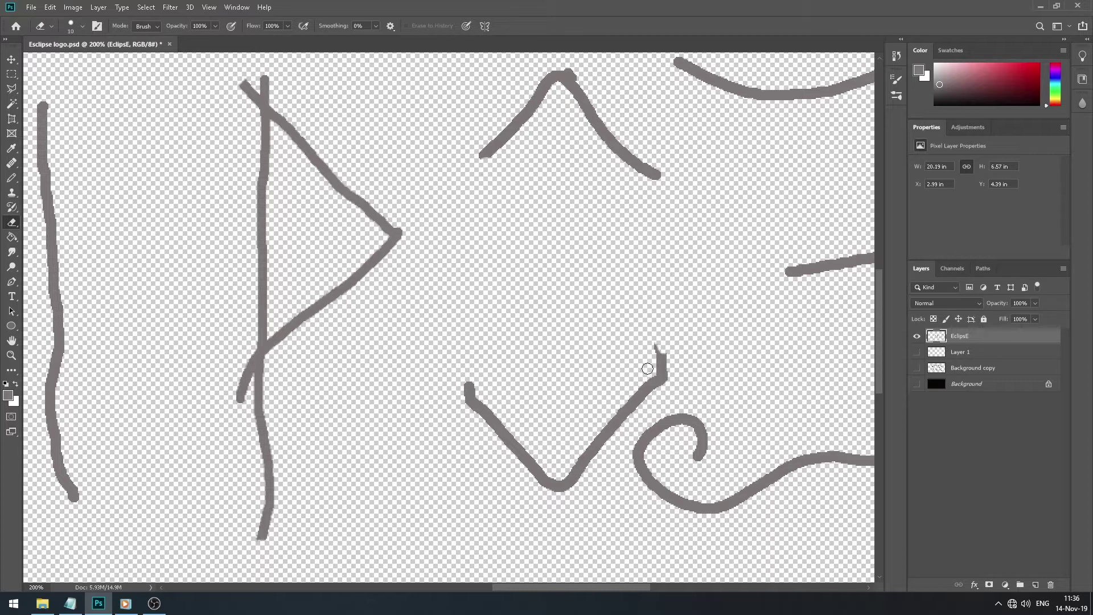
pyautogui.hotkey('ctrl', 's')
# Draw a diagonal Pencil stroke joining the upper and lower halves into an S.
pyautogui.click(13, 179)
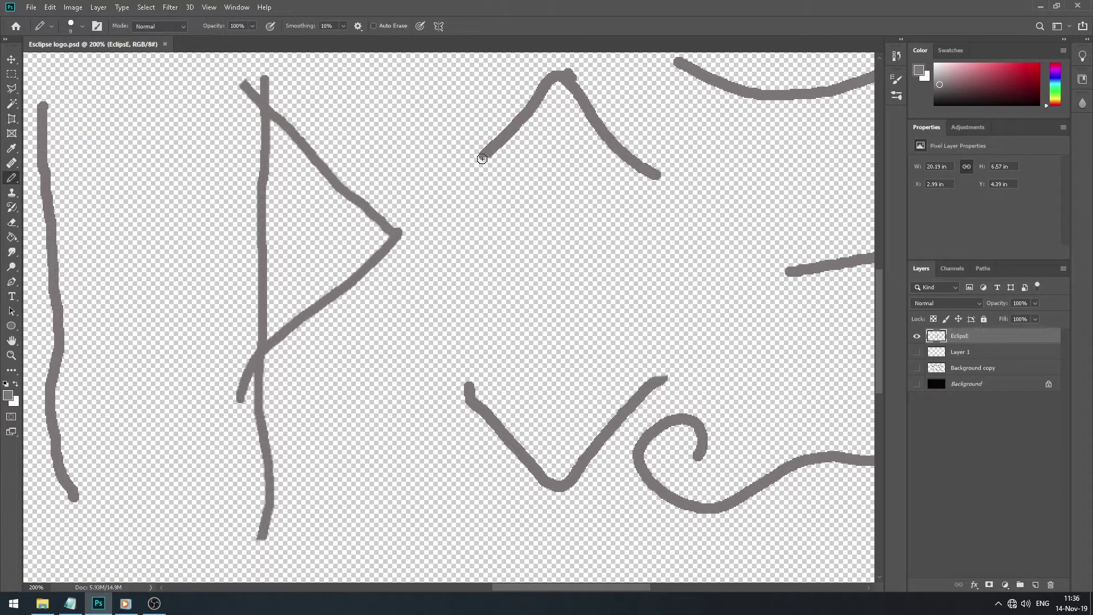
pyautogui.moveTo(482, 159); pyautogui.dragTo(653, 379)
pyautogui.press('e')
pyautogui.press('z')
pyautogui.keyDown('alt'); pyautogui.click(473, 532); pyautogui.keyUp('alt')
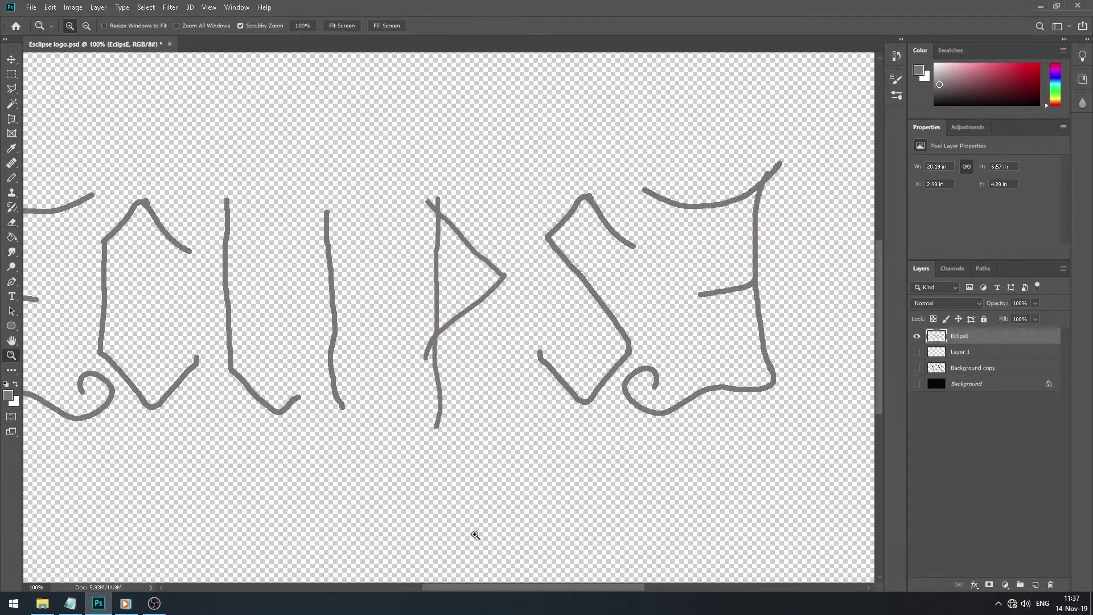
# Trace a Pen path around the first E's upper arm and down the inner side of its upper stem.
pyautogui.moveTo(507, 586); pyautogui.dragTo(466, 581)
pyautogui.moveTo(236, 414); pyautogui.dragTo(386, 349)
pyautogui.click(116, 285)
pyautogui.press('p')
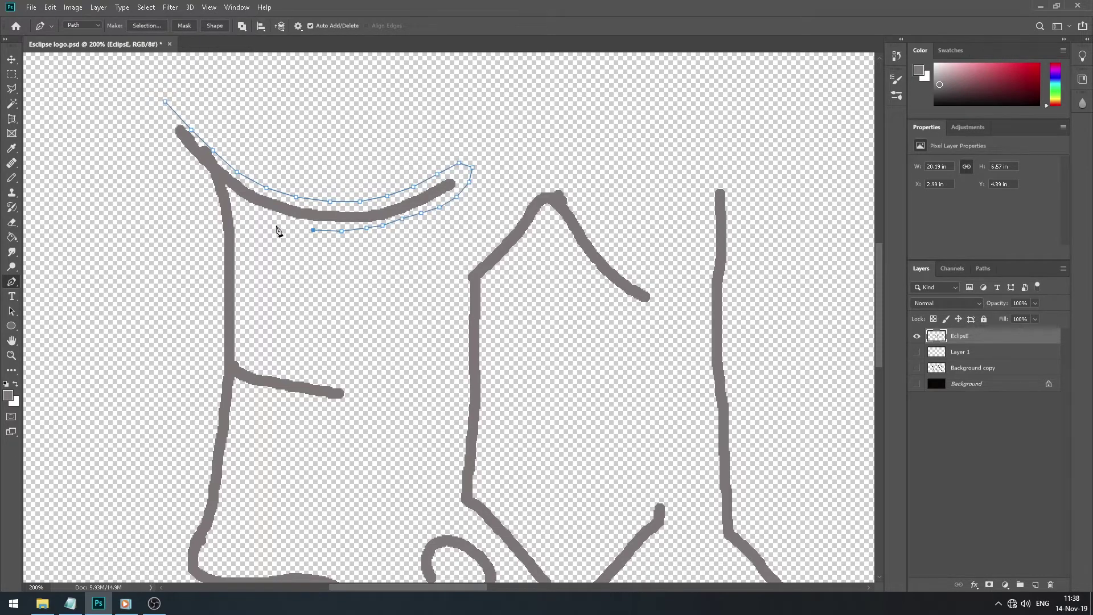
pyautogui.scroll(-1, 249, 245)
pyautogui.click(250, 240)
pyautogui.scroll(1, 288, 340)
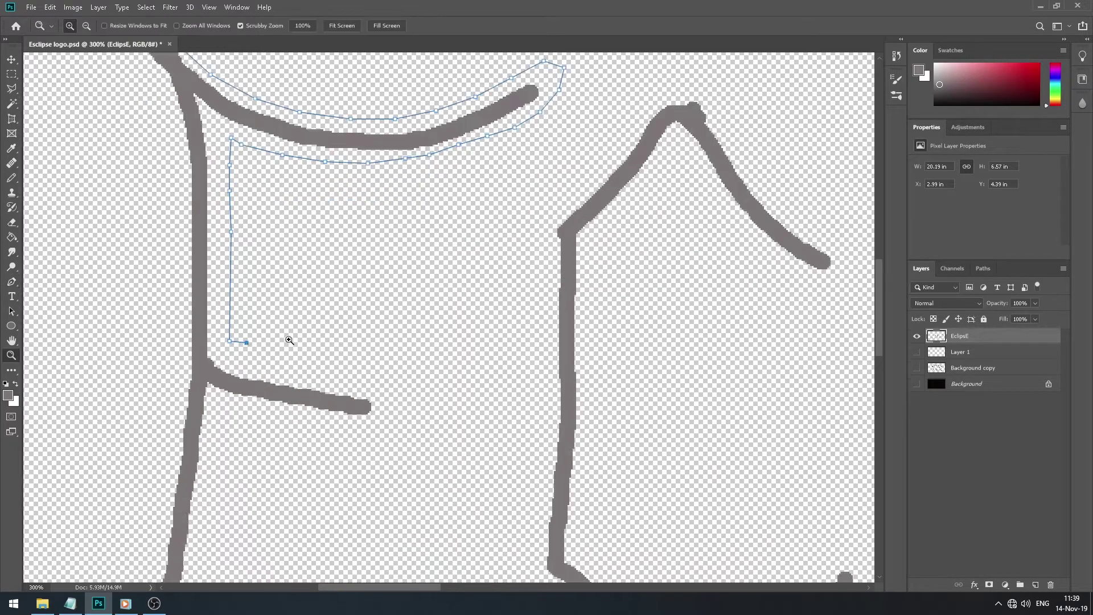
pyautogui.click(247, 342)
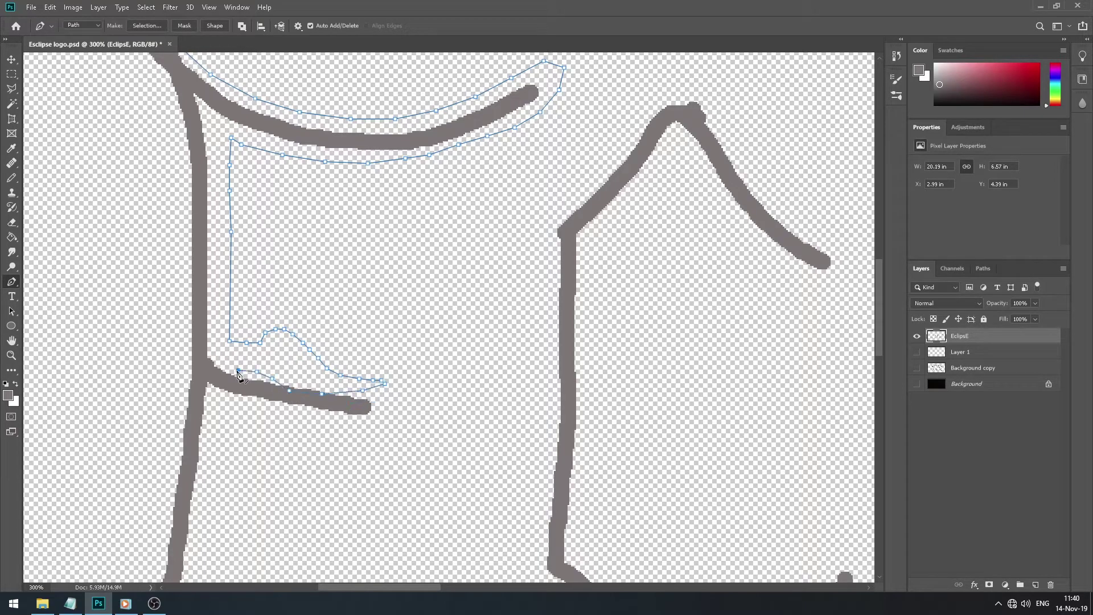
# Continue the Pen path along the inner side of the E's lower stem and around its bottom curl.
pyautogui.scroll(-3, 212, 470)
pyautogui.click(207, 277)
pyautogui.click(201, 335)
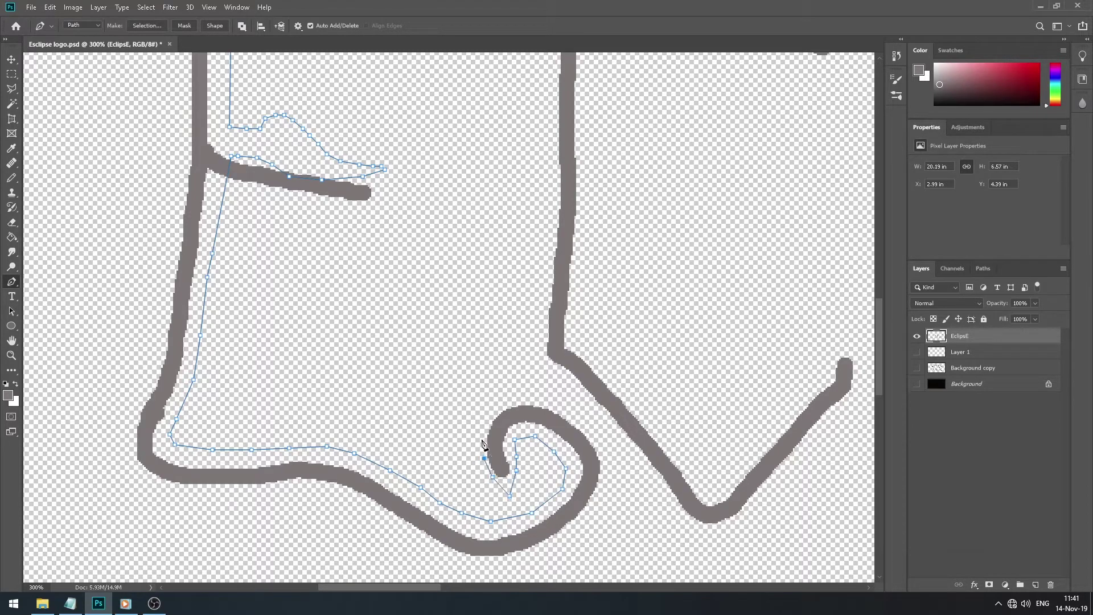
pyautogui.scroll(-2, 532, 552)
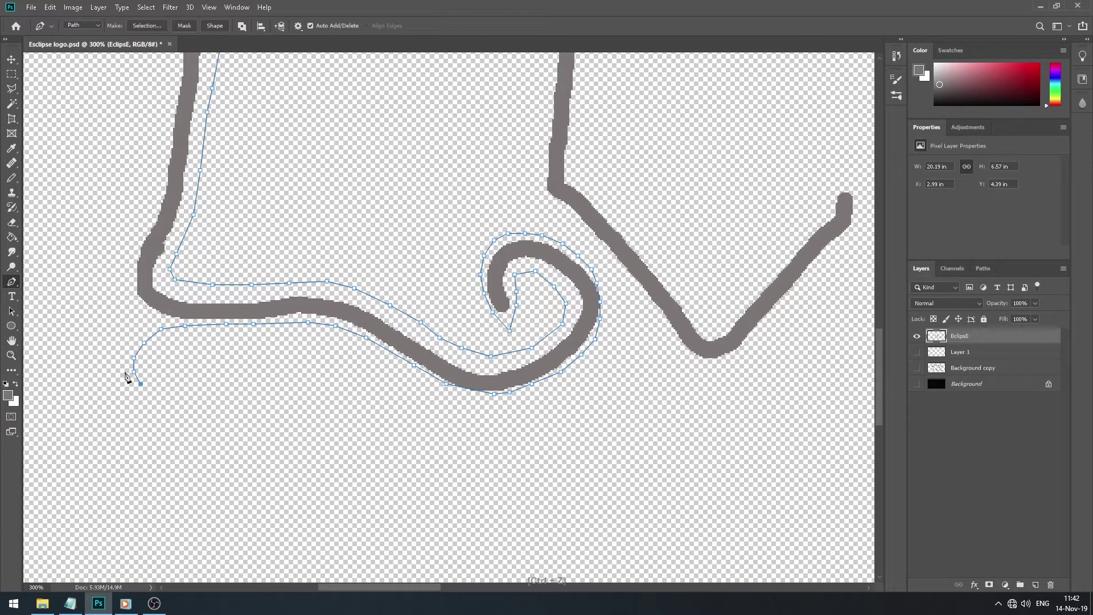
# Close the path up the E's outer side with a curved spur opposite the middle bar, and stroke it in black.
pyautogui.scroll(3, 196, 324)
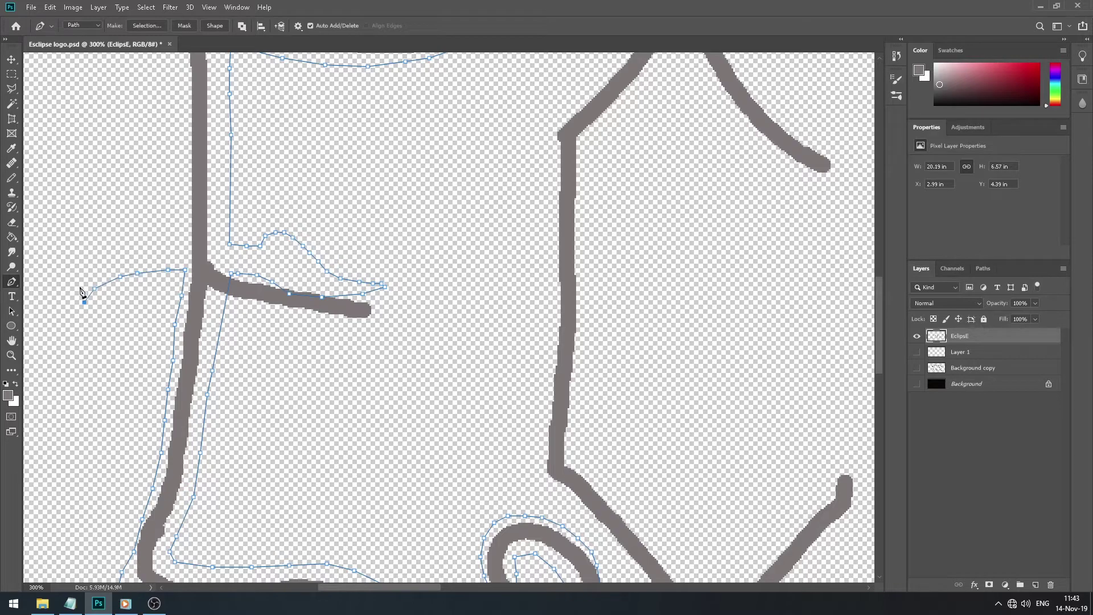
pyautogui.scroll(3, 170, 246)
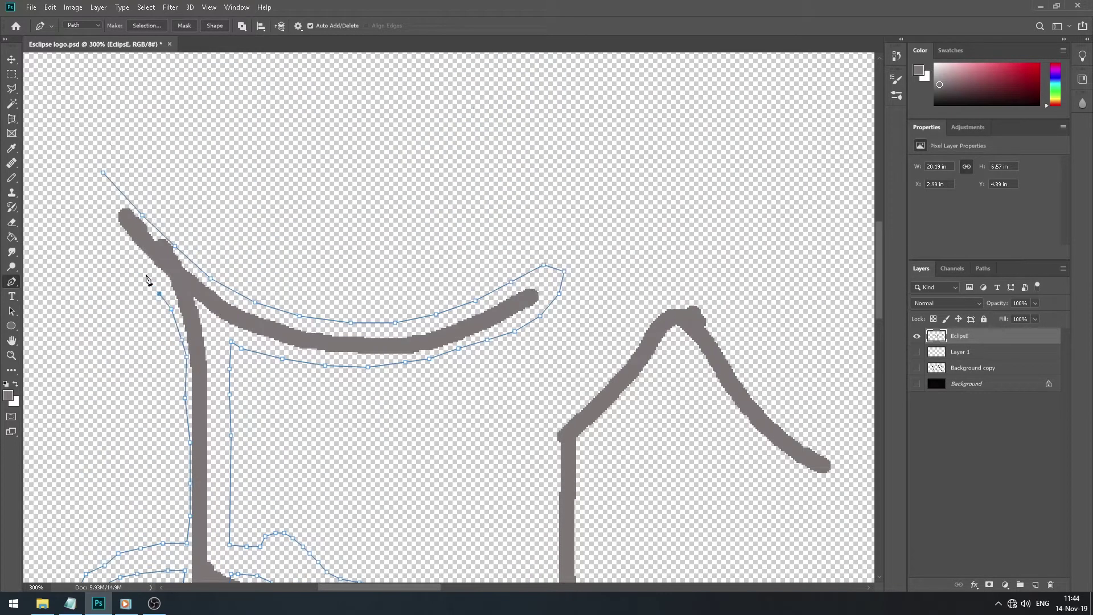
pyautogui.scroll(-3, 98, 171)
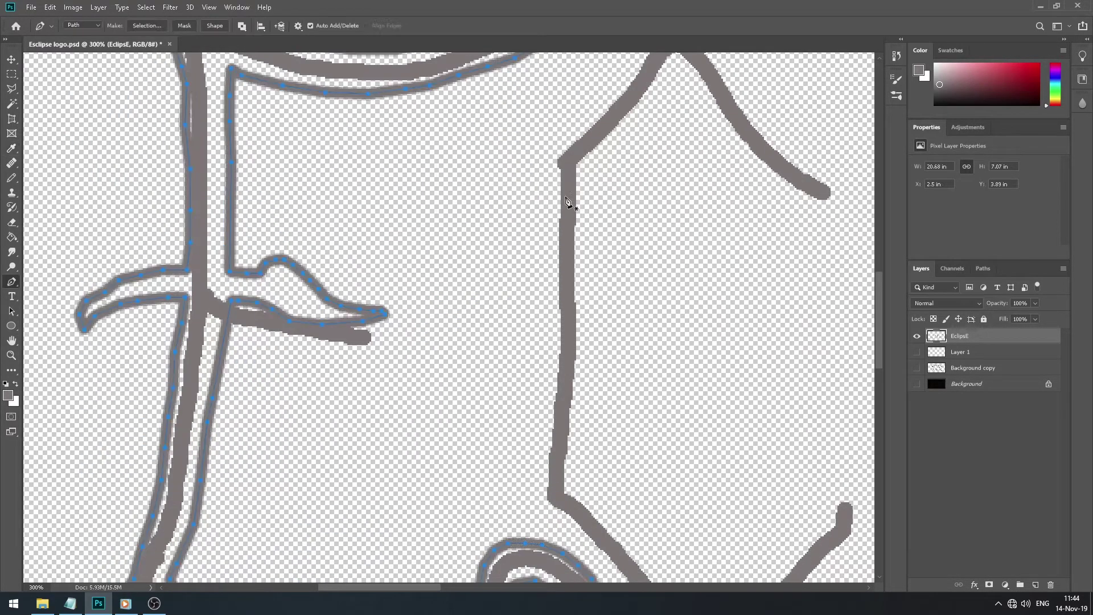
pyautogui.press('d')
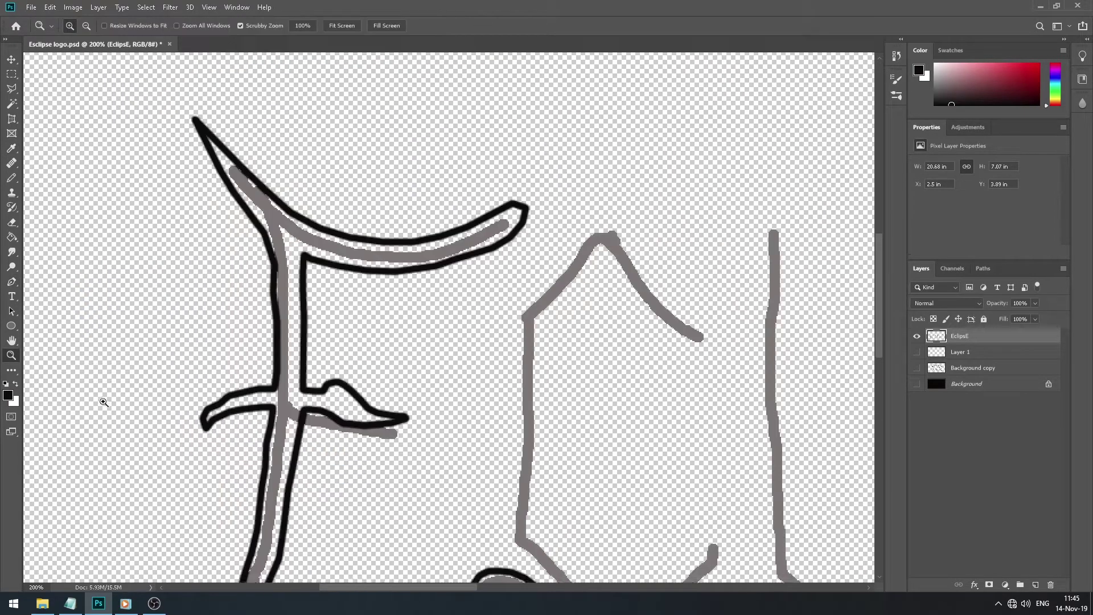
# Fill the upper stem of the outlined E with black using the Brush.
pyautogui.scroll(-2, 103, 402)
pyautogui.press('b')
pyautogui.moveTo(282, 208); pyautogui.dragTo(293, 294)
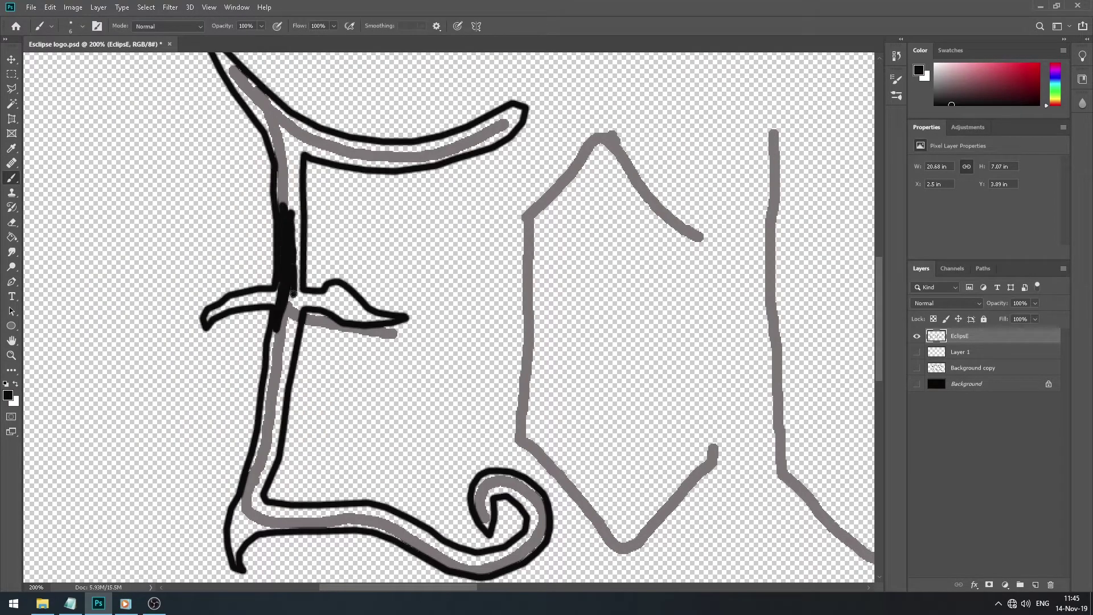
pyautogui.scroll(2, 283, 304)
pyautogui.scroll(4, 296, 420)
pyautogui.rightClick(270, 217)
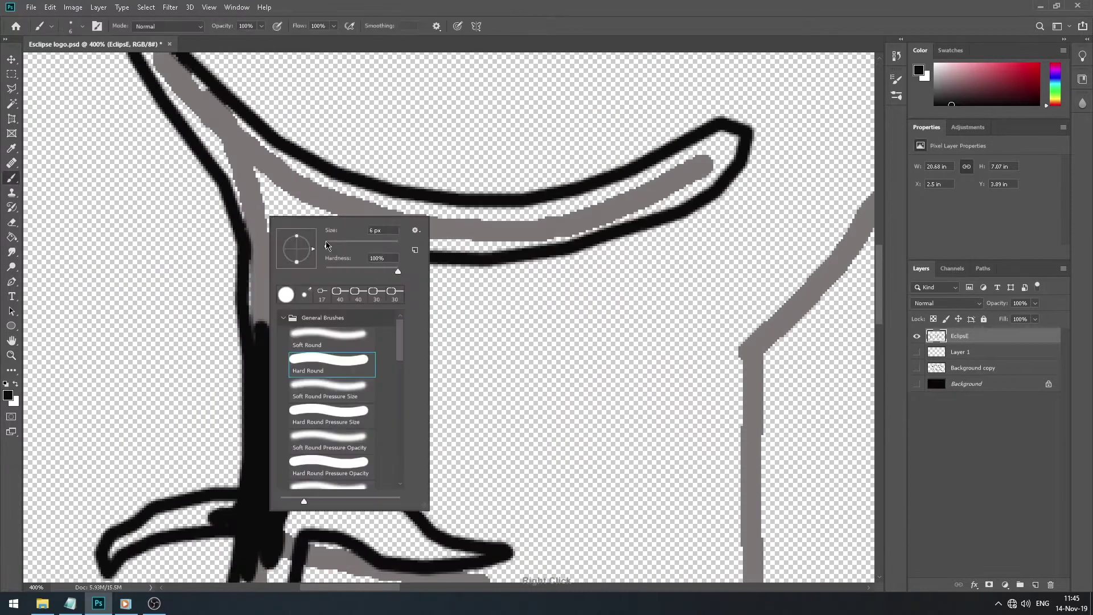
pyautogui.press('Return')
pyautogui.moveTo(272, 266); pyautogui.dragTo(289, 433)
# Paint the inside of the E's curved upper arm solid black.
pyautogui.moveTo(268, 188); pyautogui.dragTo(342, 222)
pyautogui.rightClick(286, 209)
pyautogui.press('Return')
pyautogui.moveTo(250, 168)
pyautogui.mouseDown()
pyautogui.moveTo(339, 220)
pyautogui.moveTo(269, 152)
pyautogui.mouseUp()
pyautogui.moveTo(284, 435); pyautogui.dragTo(288, 495)
pyautogui.moveTo(347, 213)
pyautogui.mouseDown()
pyautogui.moveTo(390, 231)
pyautogui.moveTo(481, 220)
pyautogui.moveTo(515, 228)
pyautogui.mouseUp()
pyautogui.moveTo(721, 149)
pyautogui.mouseDown()
pyautogui.moveTo(567, 218)
pyautogui.moveTo(613, 220)
pyautogui.moveTo(547, 228)
pyautogui.mouseUp()
pyautogui.moveTo(250, 145)
pyautogui.mouseDown()
pyautogui.moveTo(214, 107)
pyautogui.moveTo(185, 103)
pyautogui.mouseUp()
# Fill the pointed upper tip of the E with black.
pyautogui.press('z')
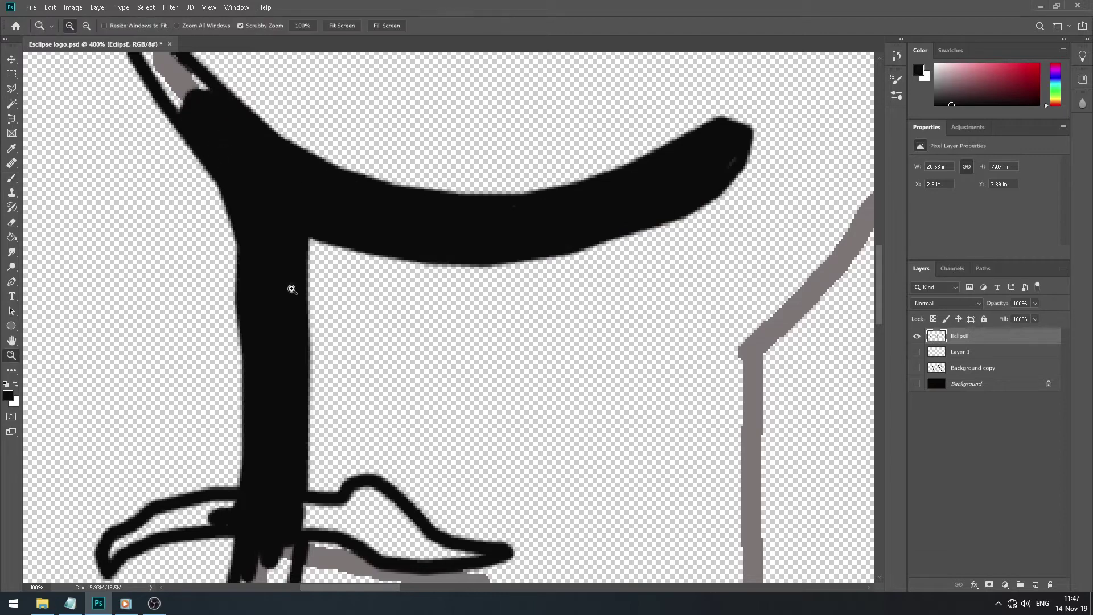
pyautogui.hotkey('ctrl', '-')
pyautogui.press('b')
pyautogui.moveTo(250, 151); pyautogui.dragTo(188, 68)
pyautogui.rightClick(287, 202)
pyautogui.press('Return')
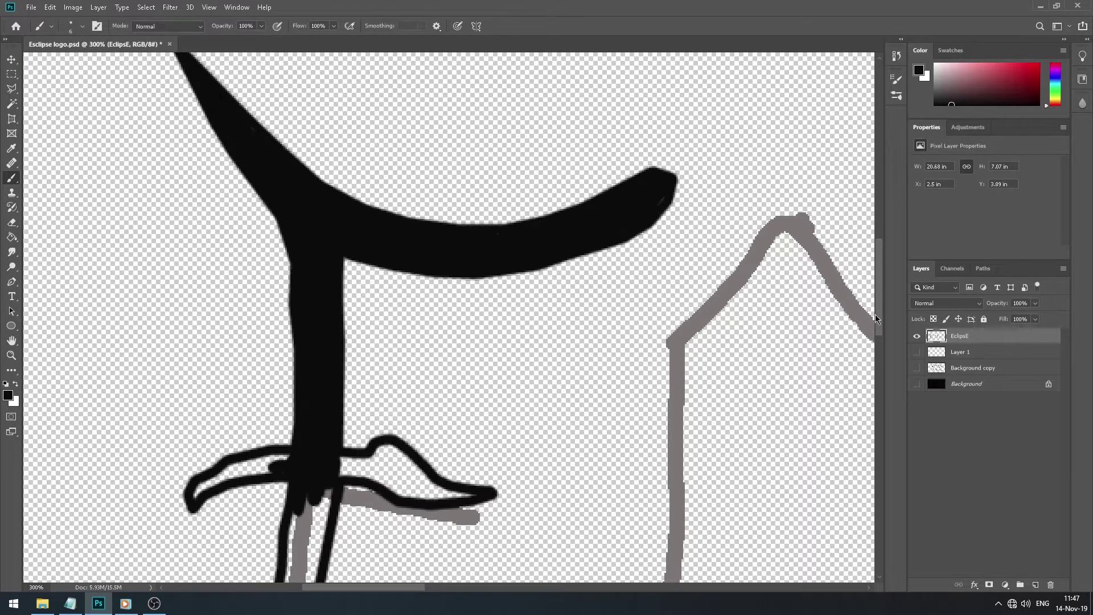
# Paint both sides of the E's middle bar solid black.
pyautogui.scroll(-3, 266, 337)
pyautogui.moveTo(256, 336); pyautogui.dragTo(265, 337)
pyautogui.moveTo(393, 328)
pyautogui.mouseDown()
pyautogui.moveTo(345, 345)
pyautogui.moveTo(428, 357)
pyautogui.moveTo(390, 360)
pyautogui.mouseUp()
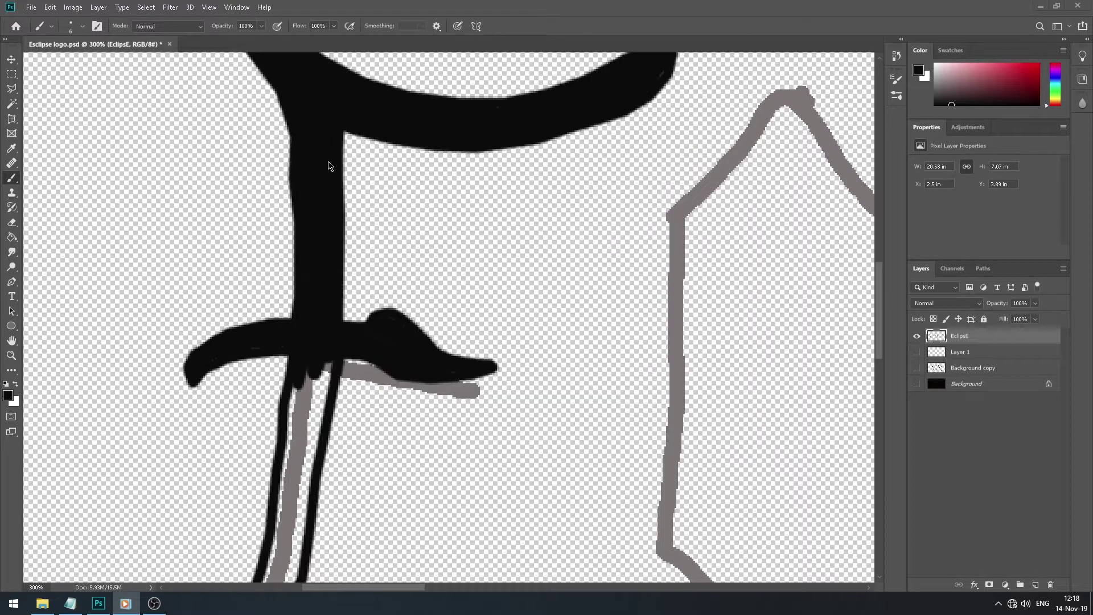
# Fill the E's lower stem down to its base corner with black.
pyautogui.moveTo(302, 409)
pyautogui.mouseDown()
pyautogui.moveTo(292, 448)
pyautogui.moveTo(288, 507)
pyautogui.mouseUp()
pyautogui.rightClick(367, 379)
pyautogui.doubleClick(432, 421)
pyautogui.scroll(-5, 283, 358)
pyautogui.moveTo(283, 359)
pyautogui.mouseDown()
pyautogui.moveTo(254, 481)
pyautogui.moveTo(252, 450)
pyautogui.moveTo(279, 476)
pyautogui.moveTo(354, 479)
pyautogui.mouseUp()
# Paint the E's bottom stroke and spiral curl solid black.
pyautogui.moveTo(639, 413)
pyautogui.mouseDown()
pyautogui.moveTo(669, 428)
pyautogui.moveTo(679, 457)
pyautogui.moveTo(642, 419)
pyautogui.moveTo(608, 458)
pyautogui.mouseUp()
pyautogui.moveTo(348, 473)
pyautogui.mouseDown()
pyautogui.moveTo(403, 472)
pyautogui.moveTo(503, 497)
pyautogui.mouseUp()
pyautogui.scroll(-4, 677, 300)
pyautogui.moveTo(678, 300)
pyautogui.mouseDown()
pyautogui.moveTo(515, 348)
pyautogui.moveTo(593, 379)
pyautogui.moveTo(691, 316)
pyautogui.moveTo(677, 352)
pyautogui.moveTo(609, 371)
pyautogui.mouseUp()
# Fill the spur at the E's base and extend the spur and both middle bar ends into thin pointed tips.
pyautogui.rightClick(306, 325)
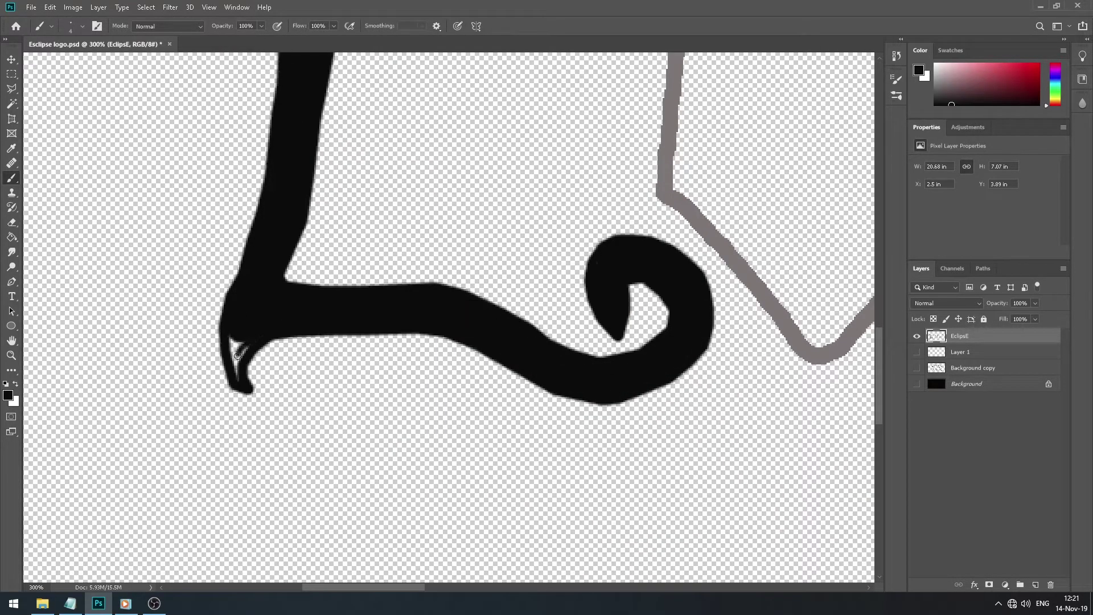
pyautogui.hotkey('ctrl', 'z')
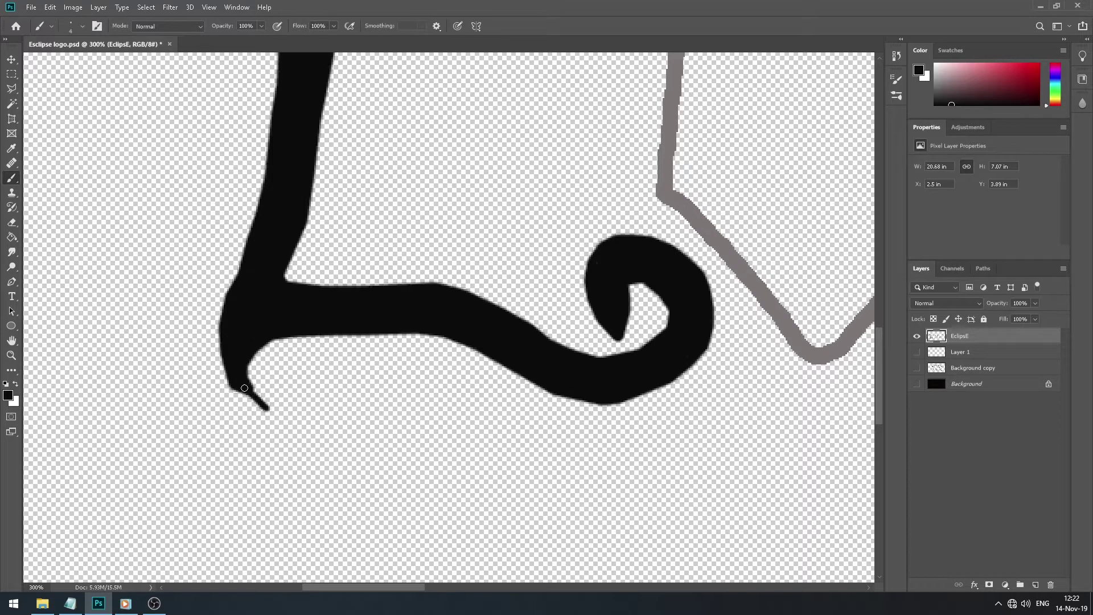
pyautogui.scroll(5, 253, 277)
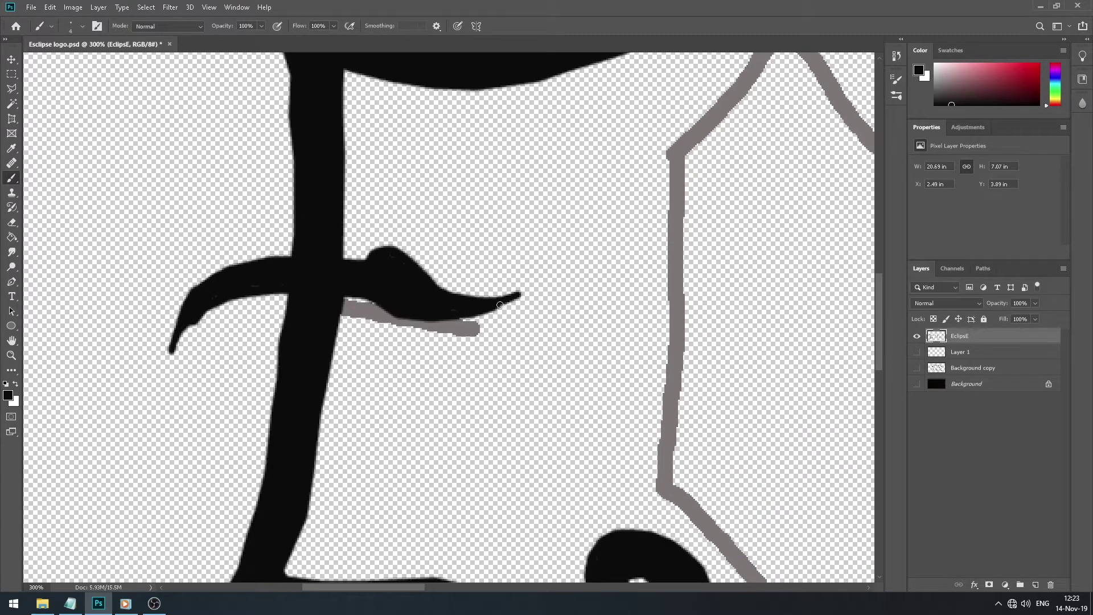
pyautogui.moveTo(338, 315); pyautogui.dragTo(490, 306)
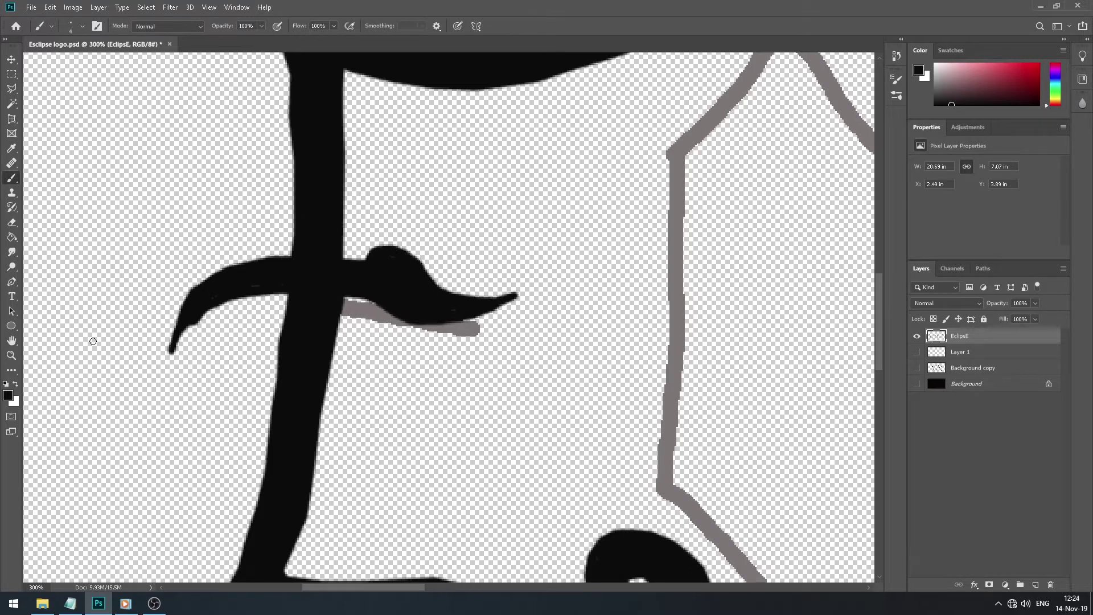
# Select the leftover grey sketch line under the E's middle bar with the Magic Wand, delete it, and deselect.
pyautogui.press('z')
pyautogui.rightClick(408, 282)
pyautogui.press('Escape')
pyautogui.click(63, 232)
pyautogui.press('w')
pyautogui.hotkey('shift', 'w')
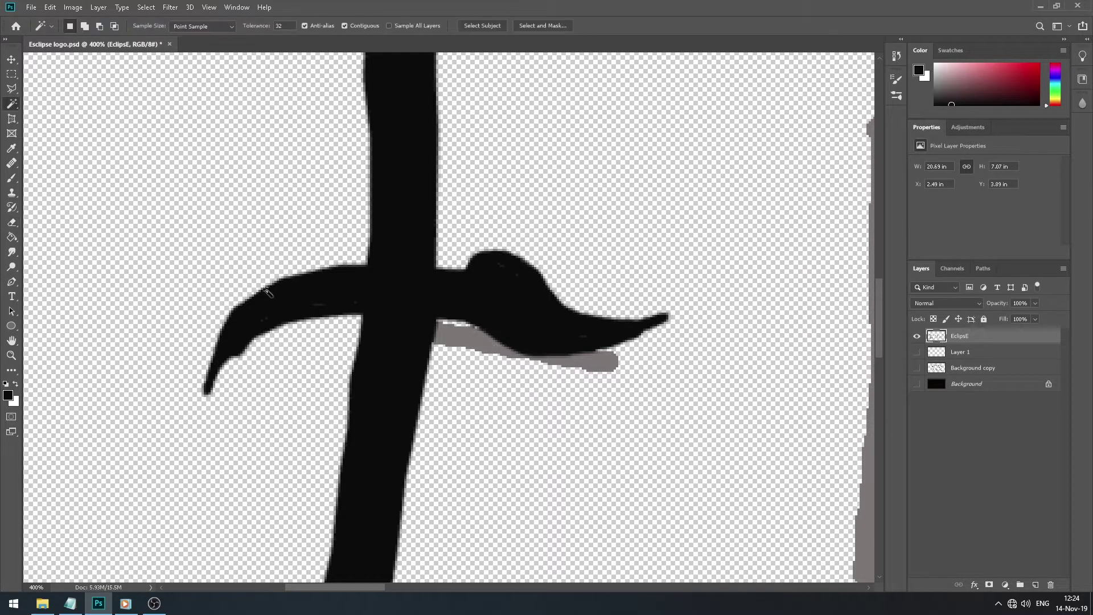
pyautogui.press('Delete')
pyautogui.hotkey('ctrl', 'd')
# Brush a thin curved point onto the end of the E's upper arm and blend it into the arm.
pyautogui.press('b')
pyautogui.scroll(7, 217, 171)
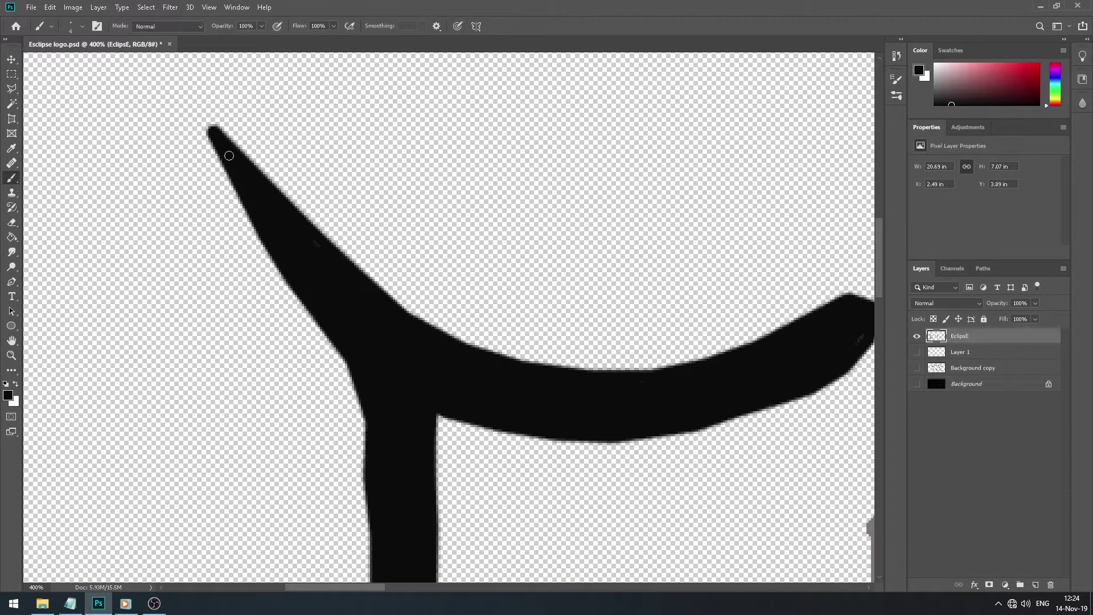
pyautogui.hscroll(5, 363, 546)
pyautogui.moveTo(682, 286); pyautogui.dragTo(583, 298)
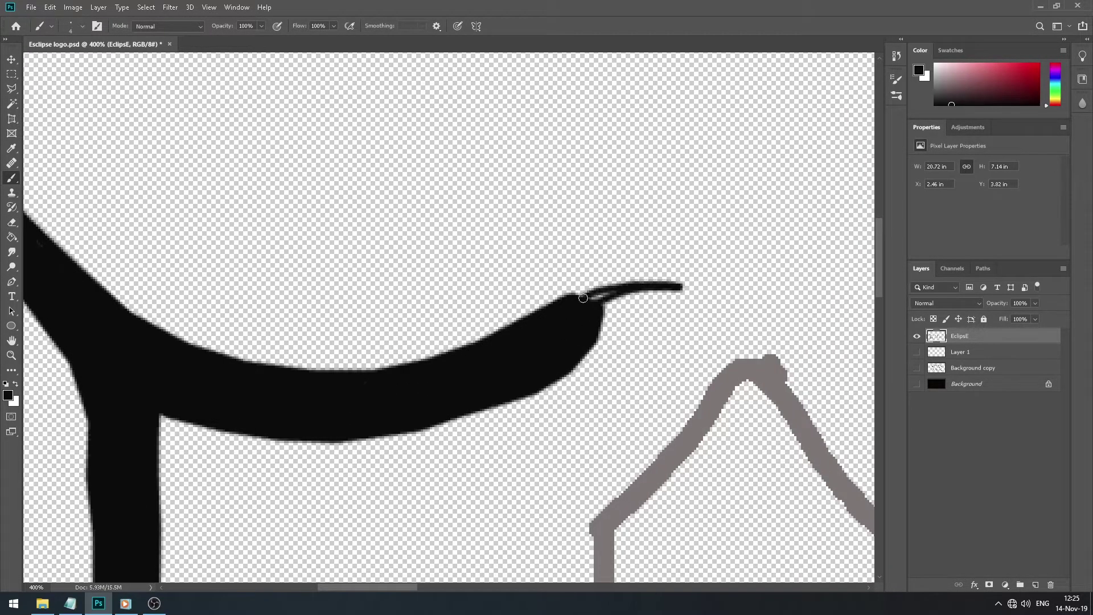
pyautogui.moveTo(585, 357); pyautogui.dragTo(606, 303)
# Erase the grey mirrored E sketch at the end of the word.
pyautogui.click(11, 355)
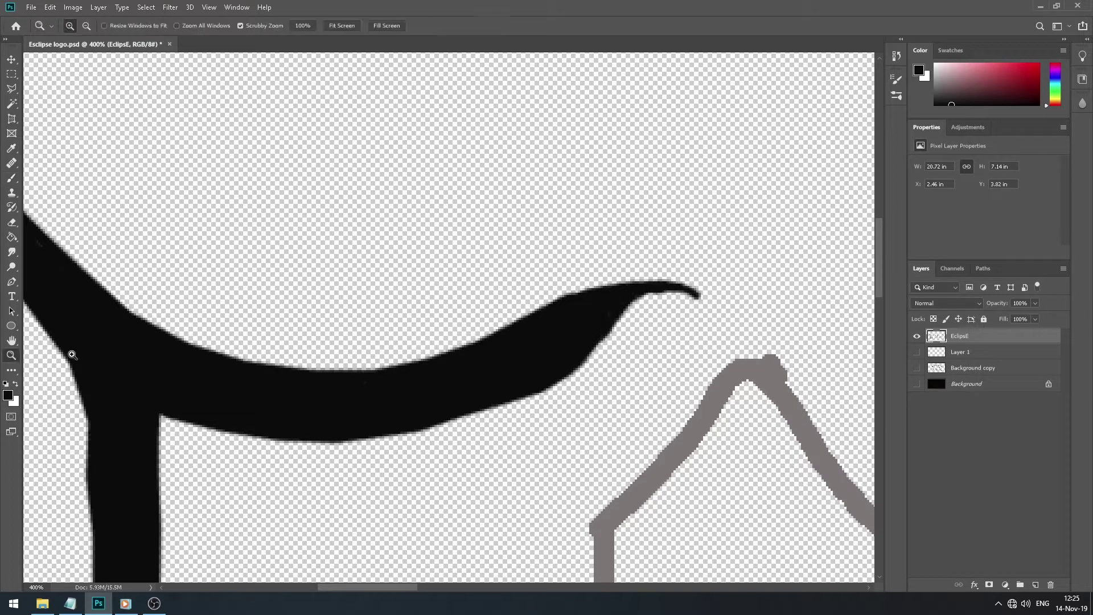
pyautogui.hotkey('ctrl', '-')
pyautogui.hotkey('ctrl', '-')
pyautogui.hotkey('ctrl', '-')
pyautogui.hscroll(6, 475, 333)
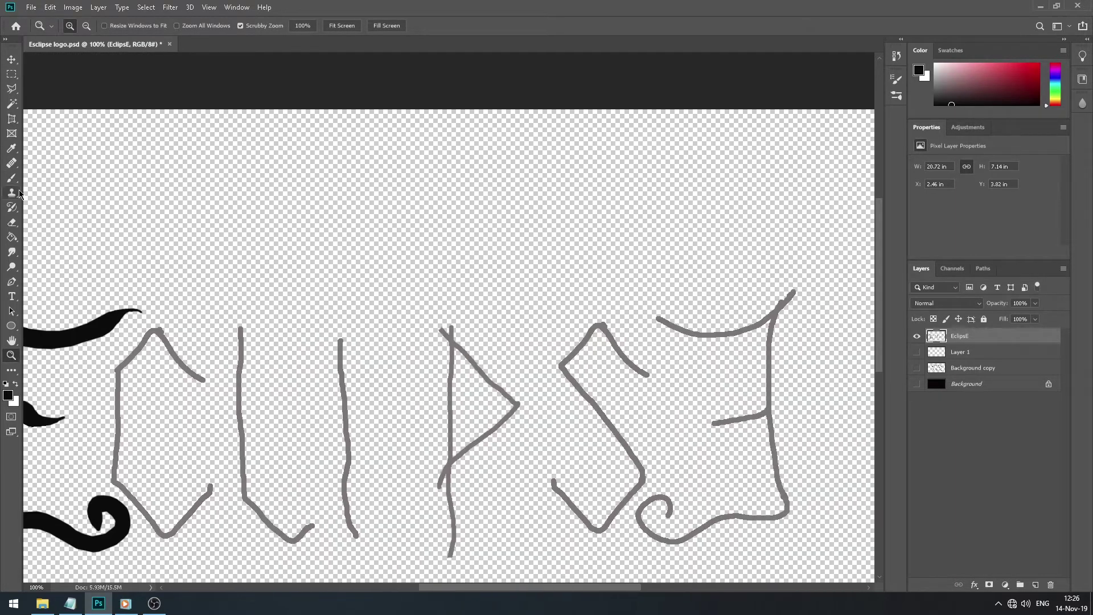
pyautogui.press('e')
pyautogui.rightClick(637, 237)
pyautogui.moveTo(794, 293)
pyautogui.mouseDown()
pyautogui.moveTo(708, 330)
pyautogui.moveTo(770, 421)
pyautogui.mouseUp()
pyautogui.moveTo(675, 506); pyautogui.dragTo(771, 424)
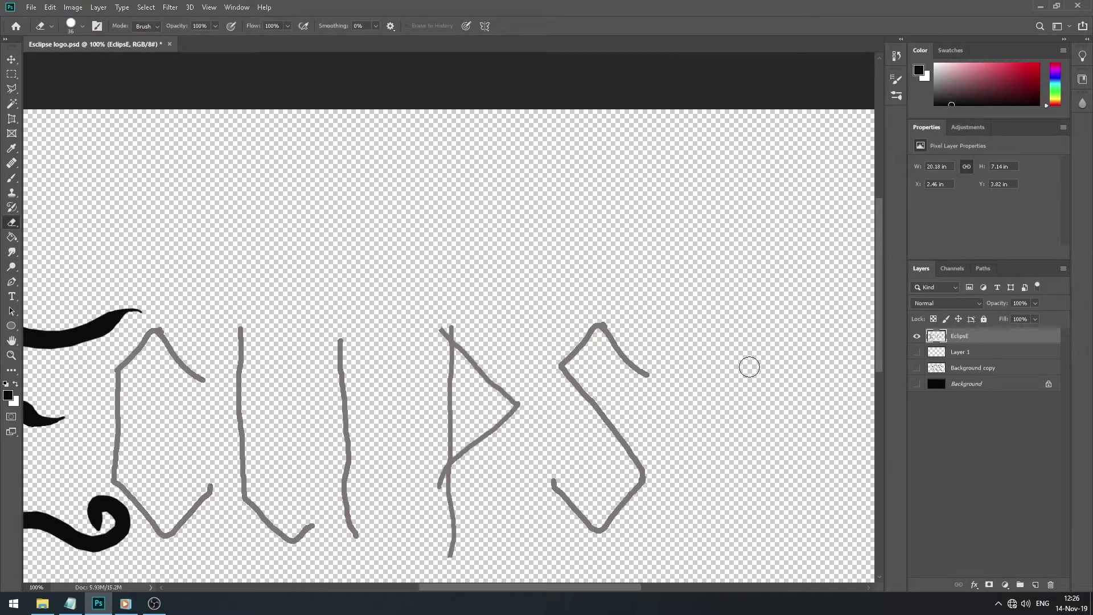
# Select the finished black E at the start of the word with the Magic Wand.
pyautogui.moveTo(428, 587); pyautogui.dragTo(388, 588)
pyautogui.click(11, 103)
pyautogui.press('m')
pyautogui.click(12, 103)
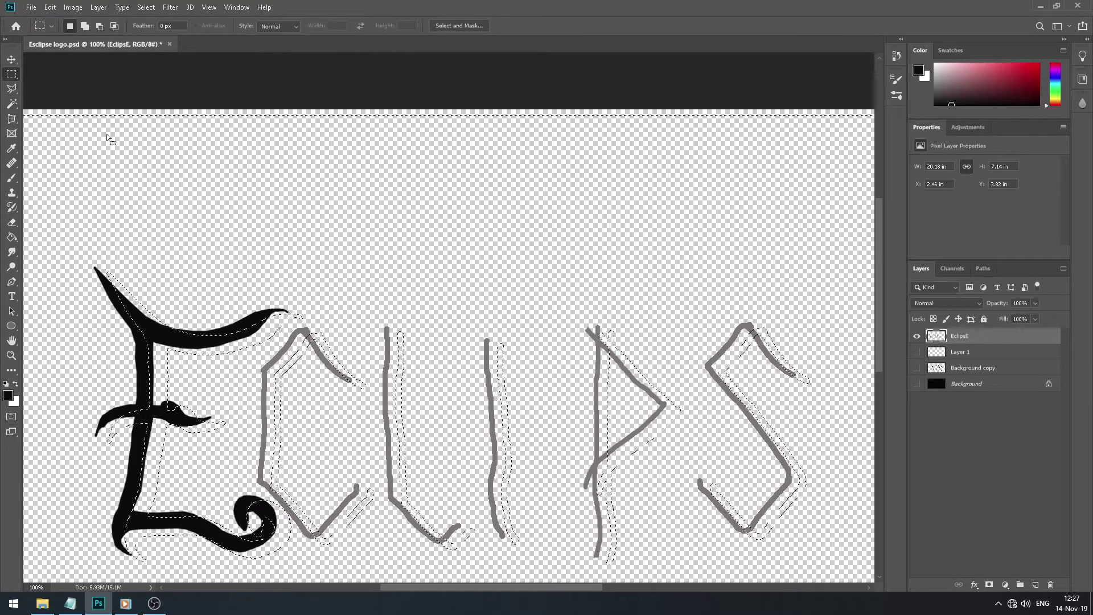
pyautogui.click(125, 296)
pyautogui.rightClick(165, 336)
pyautogui.press('Escape')
pyautogui.press('m')
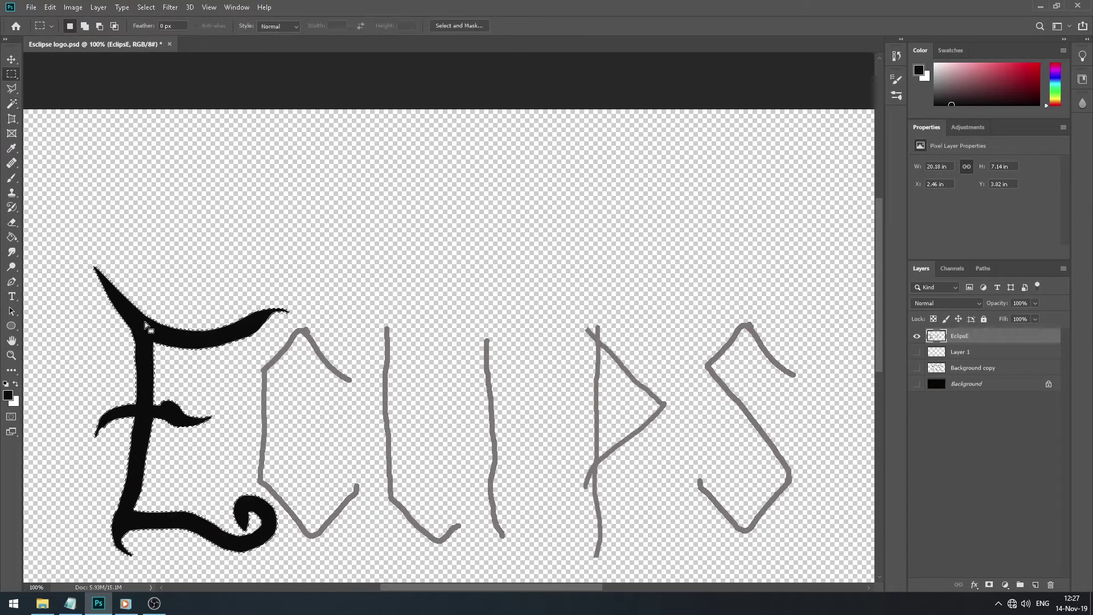
# Copy the selected E to a new layer, placing it after the S and flipping it horizontally.
pyautogui.rightClick(103, 326)
pyautogui.click(182, 405)
pyautogui.press('v')
pyautogui.moveTo(190, 268); pyautogui.dragTo(743, 281)
pyautogui.hotkey('ctrl', 't')
pyautogui.rightClick(700, 325)
pyautogui.click(728, 467)
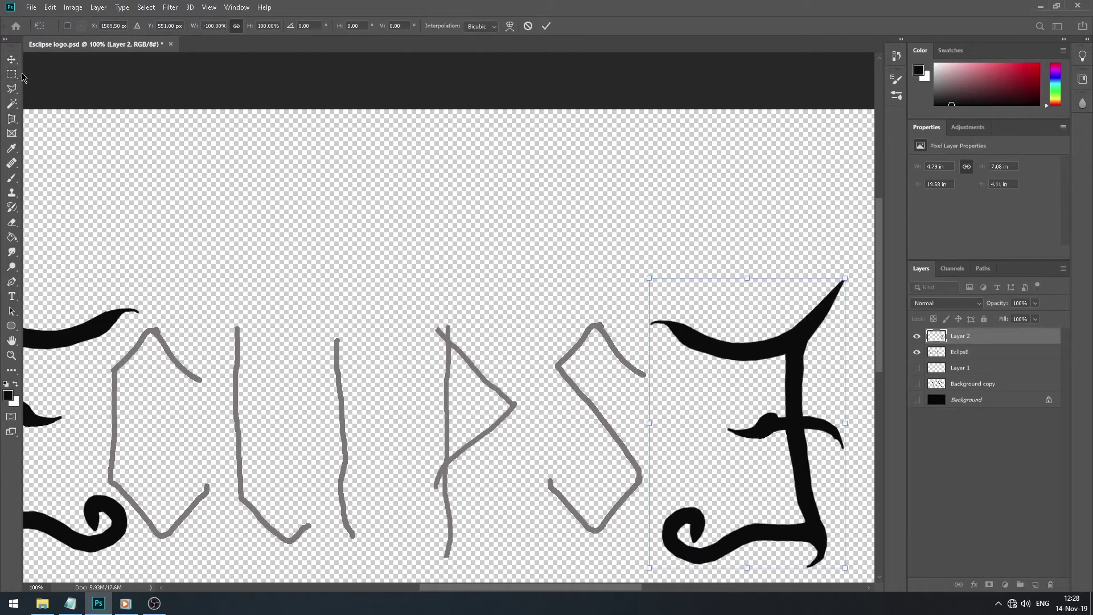
pyautogui.press('Return')
# Delete the mirrored E copy and undo back to the selection of the original E.
pyautogui.press('m')
pyautogui.scroll(-3, 483, 512)
pyautogui.hscroll(-1, 483, 513)
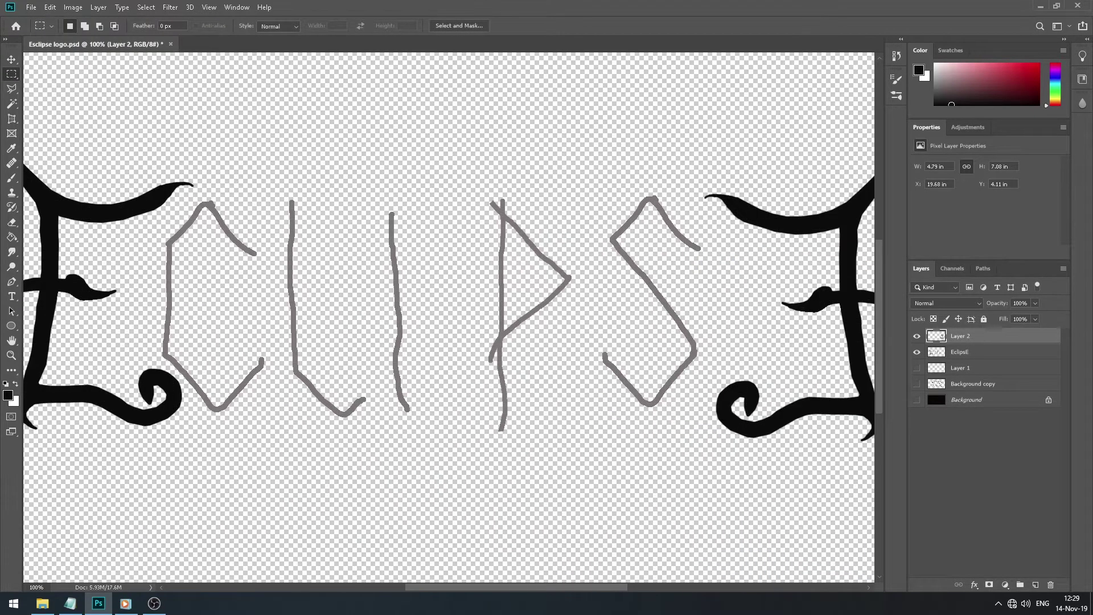
pyautogui.press('v')
pyautogui.press('Delete')
pyautogui.press('Delete')
pyautogui.click(55, 8)
pyautogui.click(80, 20)
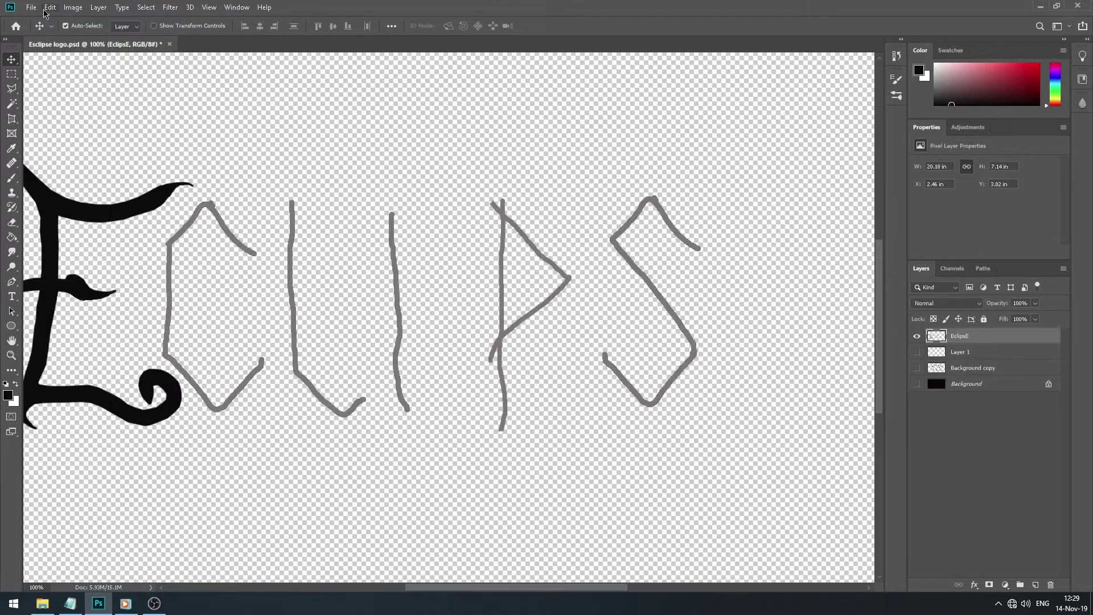
pyautogui.click(50, 7)
pyautogui.click(79, 20)
# Copy the selected E to a new layer again and place it mirrored horizontally after the S.
pyautogui.press('m')
pyautogui.rightClick(60, 210)
pyautogui.click(94, 287)
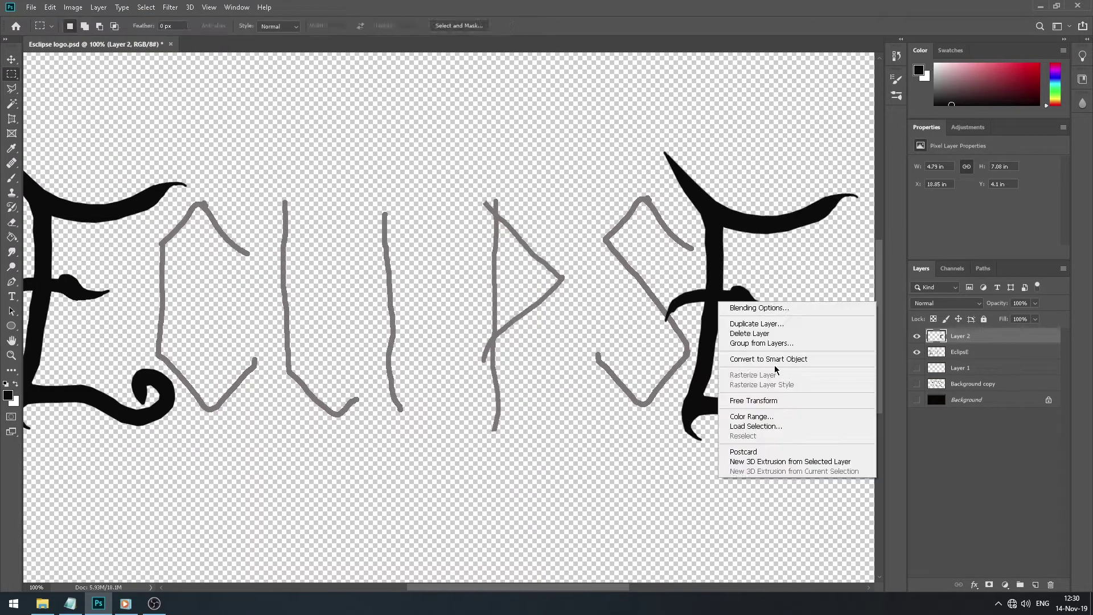
pyautogui.click(734, 419)
pyautogui.press('Return')
# Align the mirrored E vertically with the first E using the grid as a guide, then hide the grid.
pyautogui.hotkey('ctrl', "'")
pyautogui.moveTo(815, 316); pyautogui.dragTo(817, 326)
pyautogui.hotkey('ctrl', "'")
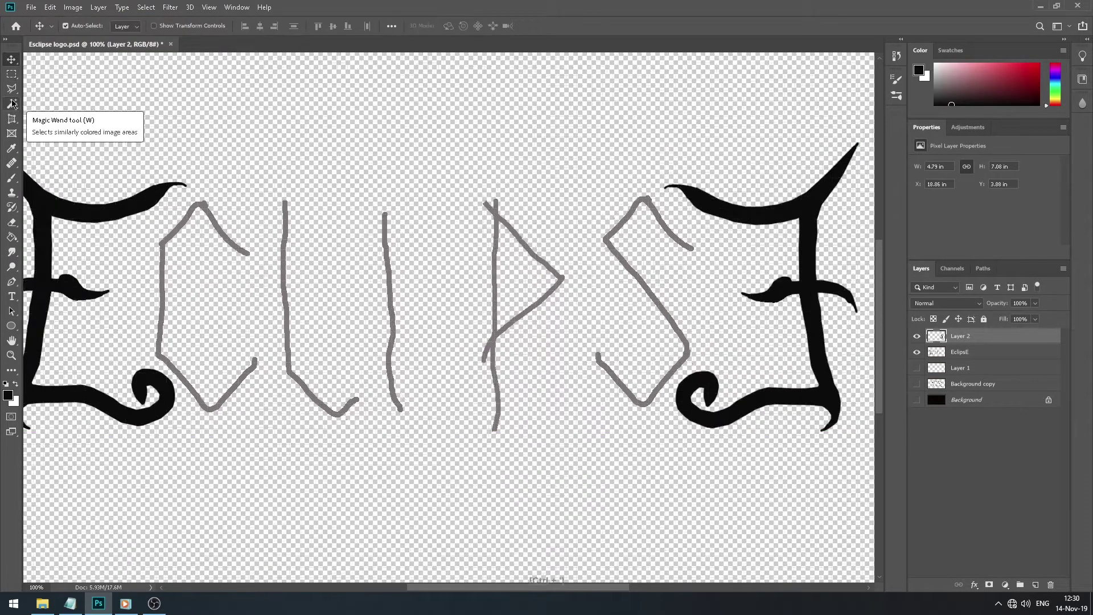
# Select the black E on the EclipsE layer, shift it slightly away from the C, and deselect.
pyautogui.click(11, 354)
pyautogui.moveTo(275, 338); pyautogui.dragTo(520, 340)
pyautogui.scroll(-1, 521, 340)
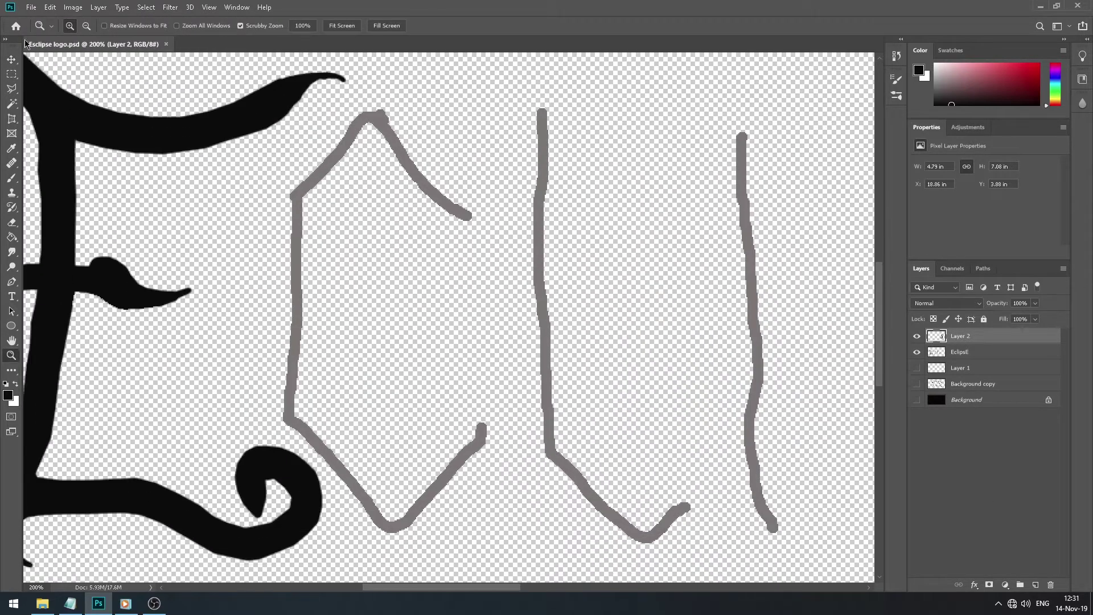
pyautogui.press('w')
pyautogui.click(960, 352)
pyautogui.click(51, 285)
pyautogui.hotkey('ctrl', 'd')
# Shift the mirrored E on Layer 2 slightly away from the S.
pyautogui.hscroll(10, 448, 316)
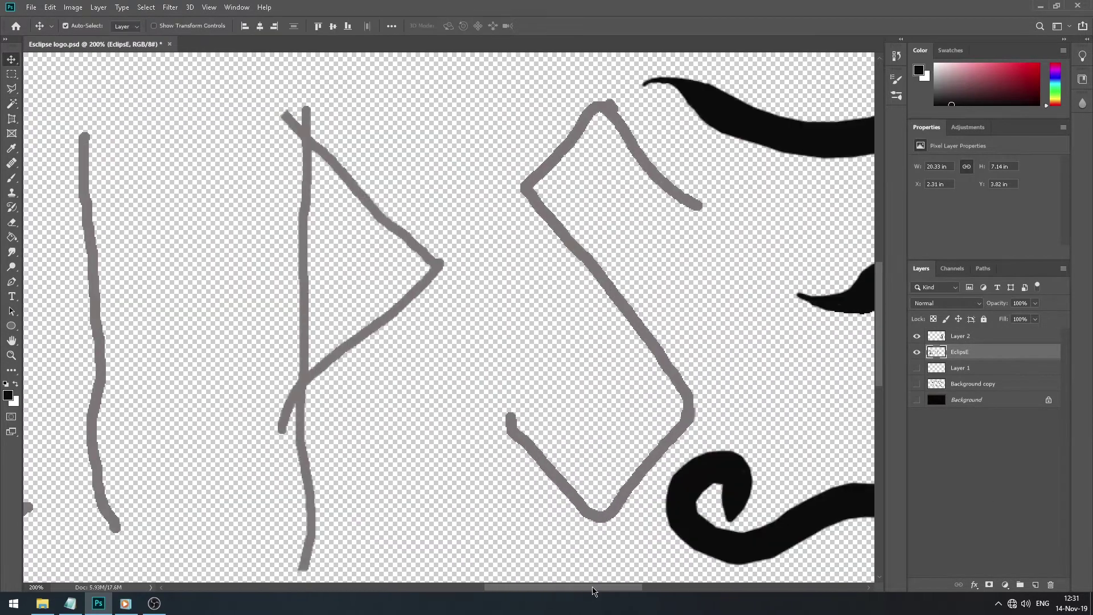
pyautogui.hotkey('alt', ']')
pyautogui.hscroll(-9, 139, 191)
# Trace a closed path around the grey C sketch with the Pen tool, wider than the sketch line.
pyautogui.press('p')
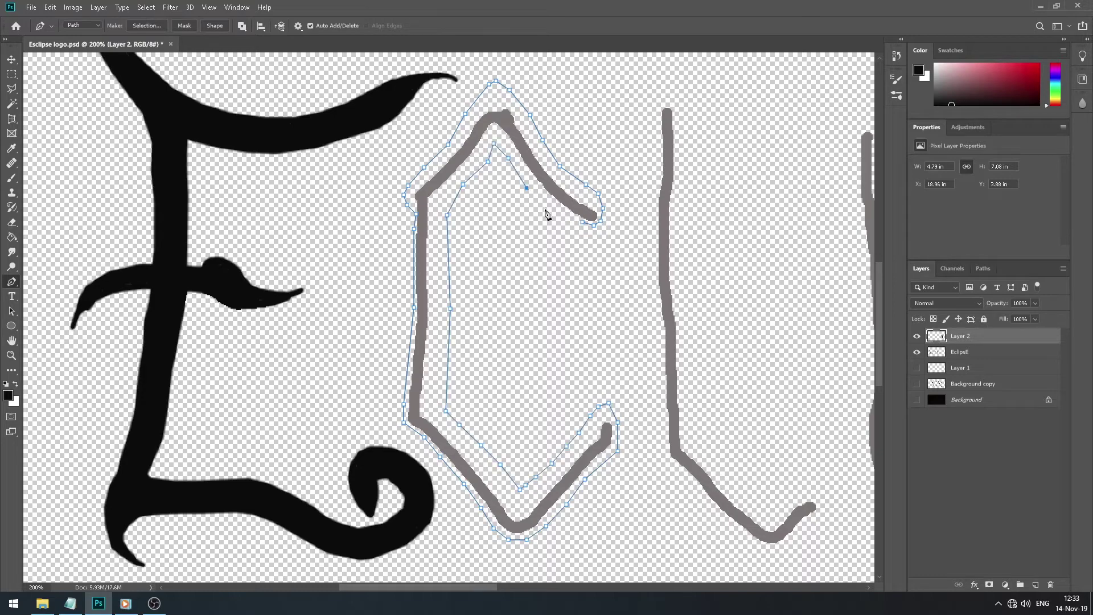
pyautogui.rightClick(434, 335)
pyautogui.press('Escape')
# Enlarge the brush and stroke the C's path on Layer 2 in black using the Brush, without Simulate Pressure.
pyautogui.press('b')
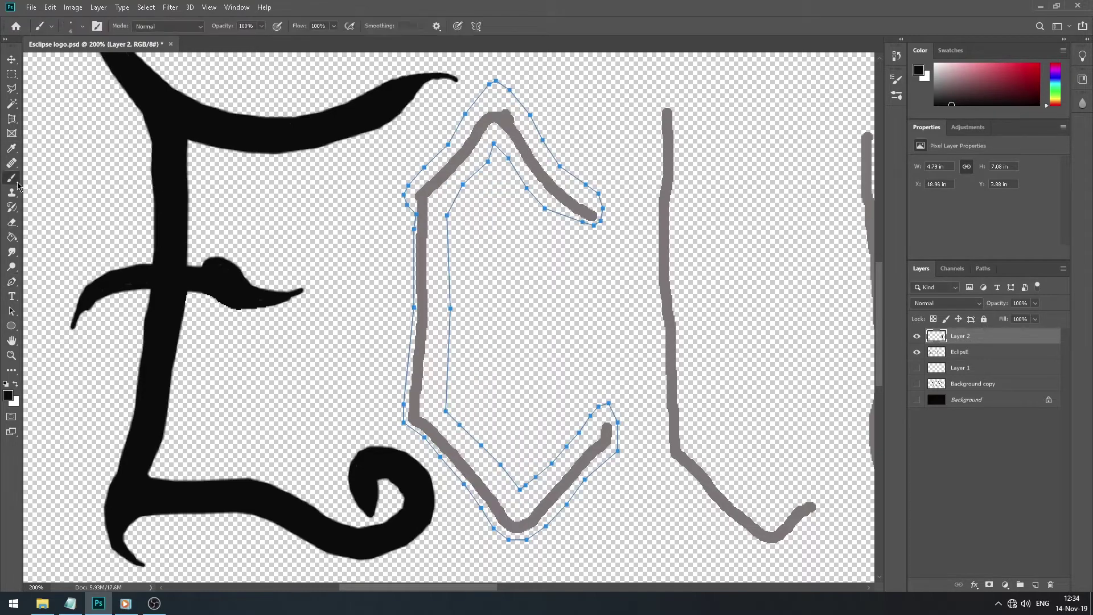
pyautogui.rightClick(516, 255)
pyautogui.press('Escape')
pyautogui.press('p')
pyautogui.rightClick(441, 317)
pyautogui.click(527, 225)
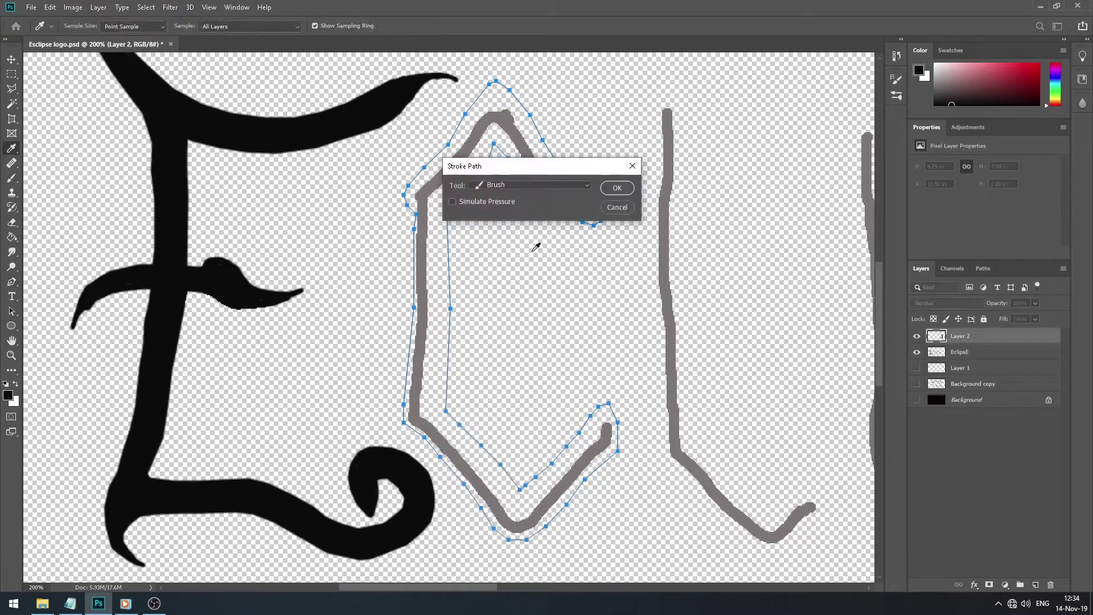
pyautogui.press('Return')
pyautogui.click(916, 336)
pyautogui.press('Escape')
pyautogui.click(917, 336)
# Paint the inside of the outlined C black with the Brush.
pyautogui.press('b')
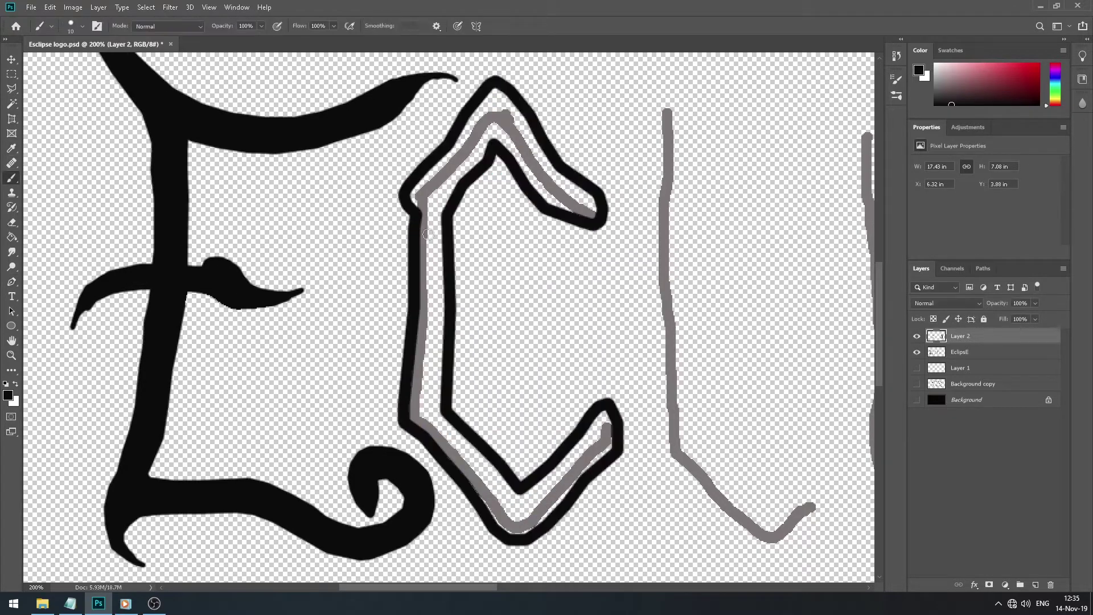
pyautogui.moveTo(430, 216)
pyautogui.mouseDown()
pyautogui.moveTo(421, 184)
pyautogui.moveTo(434, 342)
pyautogui.moveTo(413, 410)
pyautogui.moveTo(426, 388)
pyautogui.moveTo(441, 416)
pyautogui.moveTo(551, 479)
pyautogui.moveTo(591, 427)
pyautogui.moveTo(538, 518)
pyautogui.moveTo(605, 415)
pyautogui.mouseUp()
pyautogui.moveTo(433, 428)
pyautogui.mouseDown()
pyautogui.moveTo(516, 531)
pyautogui.moveTo(464, 454)
pyautogui.moveTo(460, 141)
pyautogui.moveTo(452, 193)
pyautogui.moveTo(505, 121)
pyautogui.moveTo(540, 191)
pyautogui.moveTo(534, 142)
pyautogui.moveTo(540, 205)
pyautogui.moveTo(572, 241)
pyautogui.moveTo(504, 179)
pyautogui.moveTo(469, 280)
pyautogui.moveTo(483, 424)
pyautogui.moveTo(596, 393)
pyautogui.moveTo(501, 444)
pyautogui.moveTo(490, 472)
pyautogui.mouseUp()
# Erase along the C's inner edge with the Eraser to round and thin the letter.
pyautogui.click(12, 222)
pyautogui.rightClick(495, 472)
pyautogui.click(384, 276)
pyautogui.moveTo(458, 385); pyautogui.dragTo(489, 431)
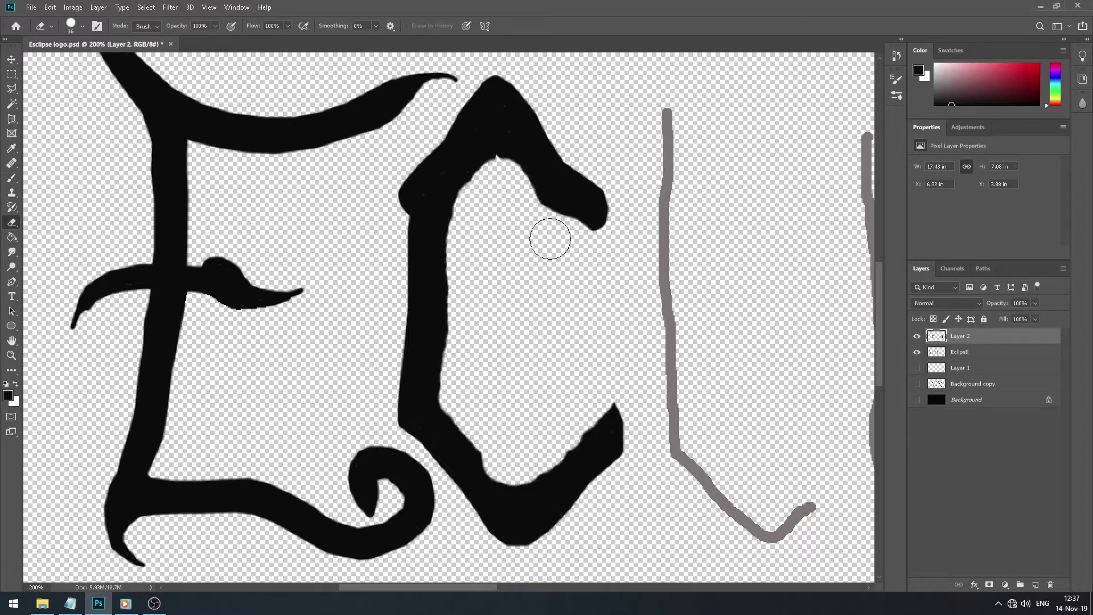
pyautogui.rightClick(499, 231)
pyautogui.moveTo(569, 265); pyautogui.dragTo(564, 266)
pyautogui.moveTo(498, 150); pyautogui.dragTo(468, 193)
# Undo the eraser and fill strokes on the C, back to its plain brushed outline.
pyautogui.hotkey('ctrl', 'z')
pyautogui.hotkey('ctrl', 'z')
pyautogui.hotkey('ctrl', 'z')
pyautogui.hotkey('ctrl', 'z')
pyautogui.hotkey('ctrl', 'z')
pyautogui.hotkey('ctrl', 'z')
pyautogui.hotkey('ctrl', 'z')
pyautogui.hotkey('ctrl', 'z')
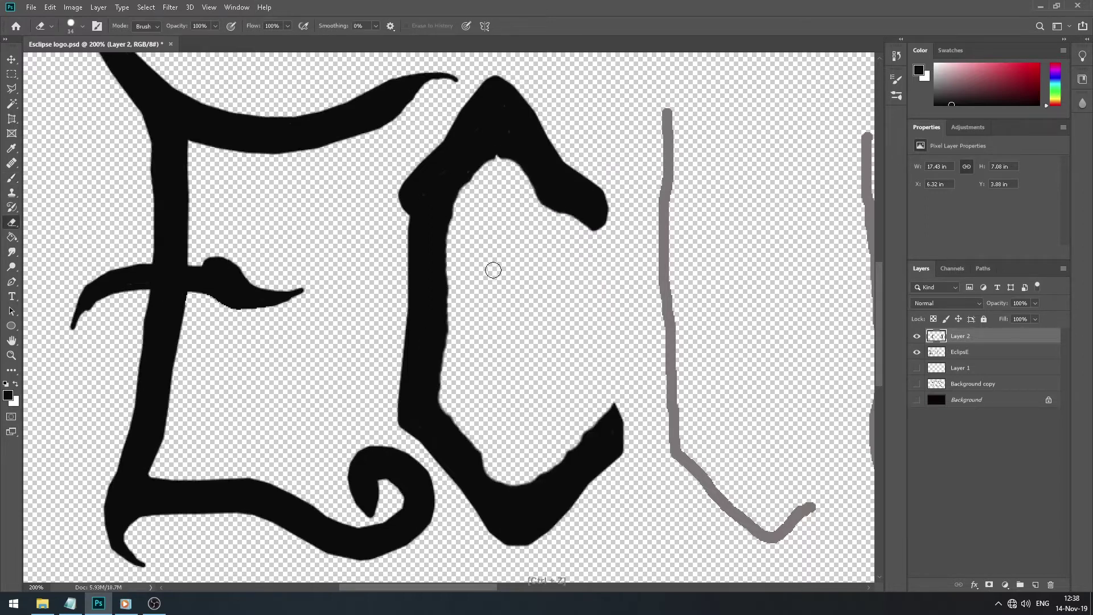
pyautogui.click(54, 10)
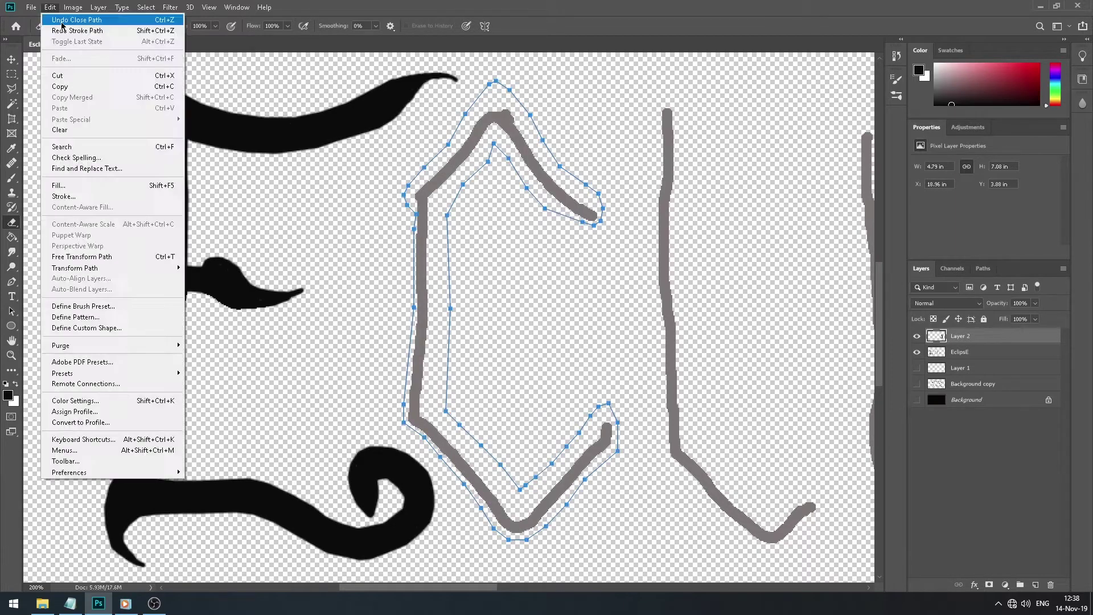
pyautogui.click(88, 30)
pyautogui.click(71, 26)
# Stroke the C's path with the Brush once more.
pyautogui.rightClick(455, 191)
pyautogui.click(634, 238)
pyautogui.press('p')
pyautogui.rightClick(446, 217)
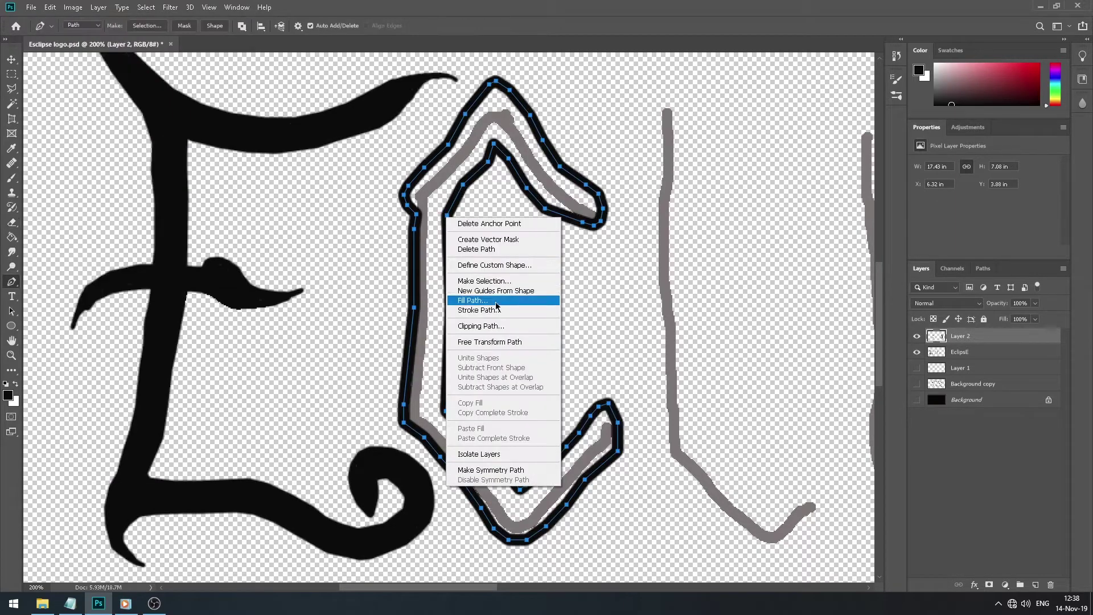
pyautogui.press('Escape')
pyautogui.rightClick(428, 228)
pyautogui.click(917, 336)
pyautogui.click(917, 336)
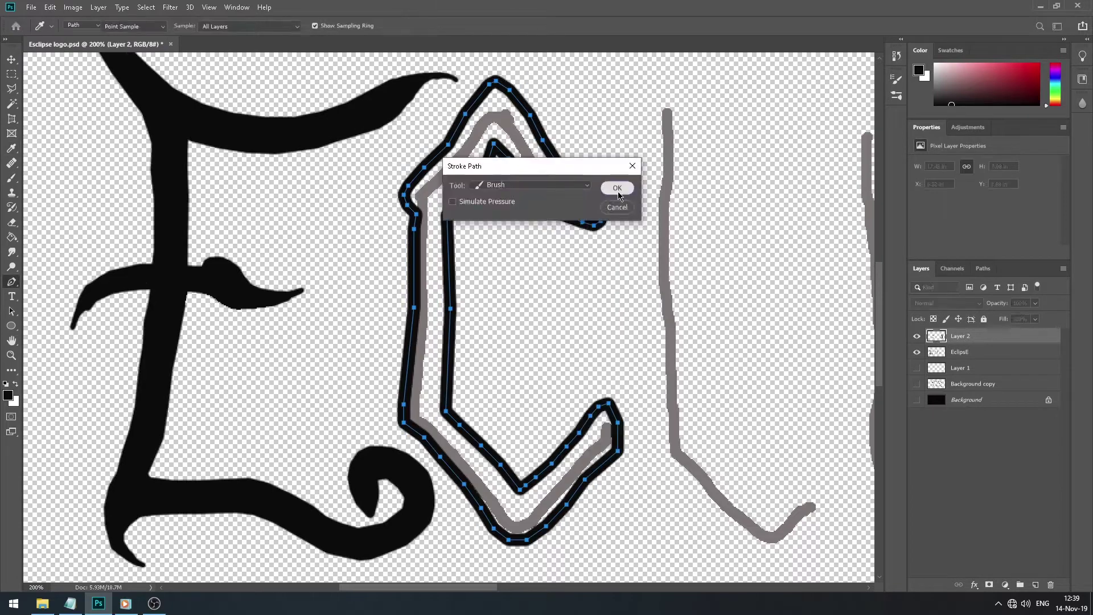
pyautogui.press('Return')
pyautogui.press('b')
pyautogui.press('p')
pyautogui.rightClick(354, 304)
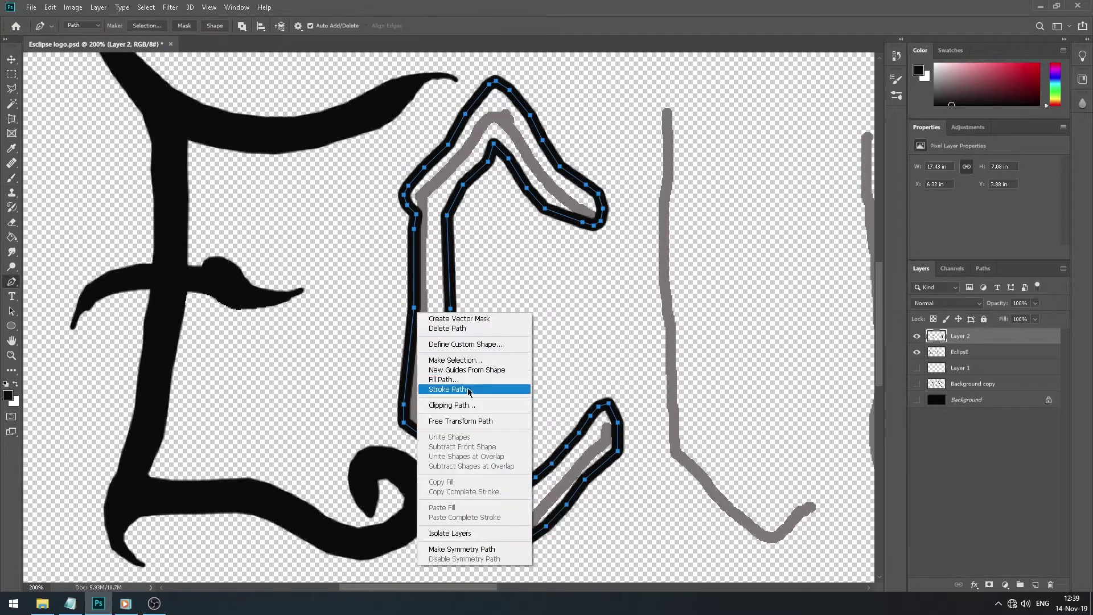
# Clear the path around the C, leaving only its brushed outline.
pyautogui.click(983, 269)
pyautogui.rightClick(929, 342)
pyautogui.press('Escape')
pyautogui.press('v')
pyautogui.press('F7')
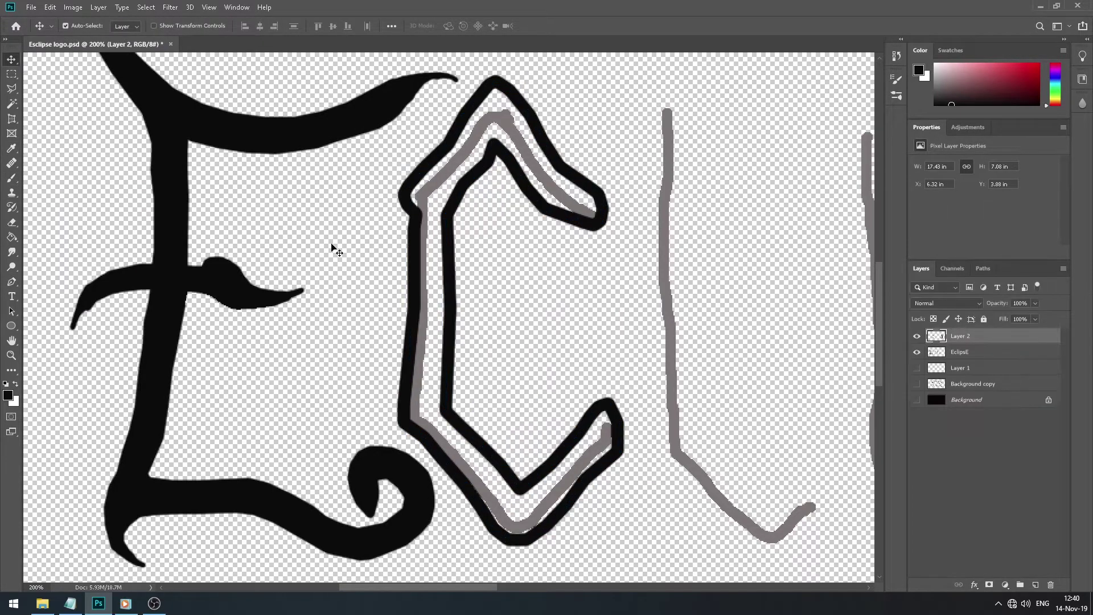
pyautogui.click(50, 7)
pyautogui.click(63, 13)
# Enlarge the brush to 15 px and paint the inside of the outlined C solid black.
pyautogui.press('b')
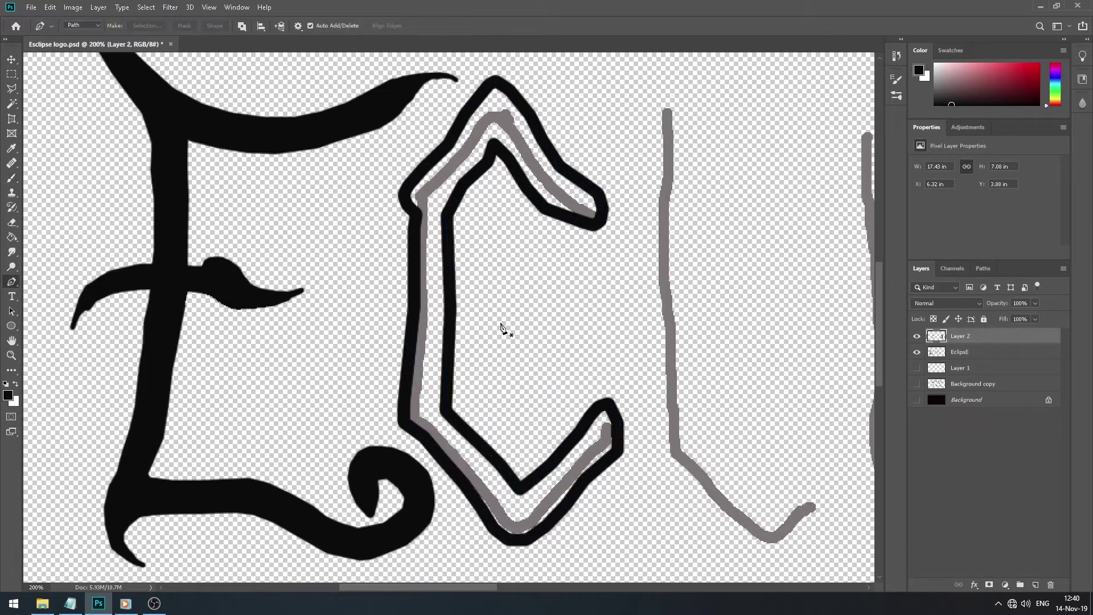
pyautogui.press(']')
pyautogui.press(']')
pyautogui.press(']')
pyautogui.press(']')
pyautogui.press(']')
pyautogui.moveTo(434, 246)
pyautogui.mouseDown()
pyautogui.moveTo(439, 310)
pyautogui.moveTo(447, 171)
pyautogui.moveTo(480, 143)
pyautogui.moveTo(592, 214)
pyautogui.moveTo(495, 136)
pyautogui.mouseUp()
pyautogui.moveTo(447, 433)
pyautogui.mouseDown()
pyautogui.moveTo(472, 455)
pyautogui.moveTo(569, 471)
pyautogui.moveTo(509, 497)
pyautogui.moveTo(441, 443)
pyautogui.mouseUp()
# Hide the EclipsE layer and brush thin pointed spikes onto the C's outer corners and both arm ends.
pyautogui.click(916, 352)
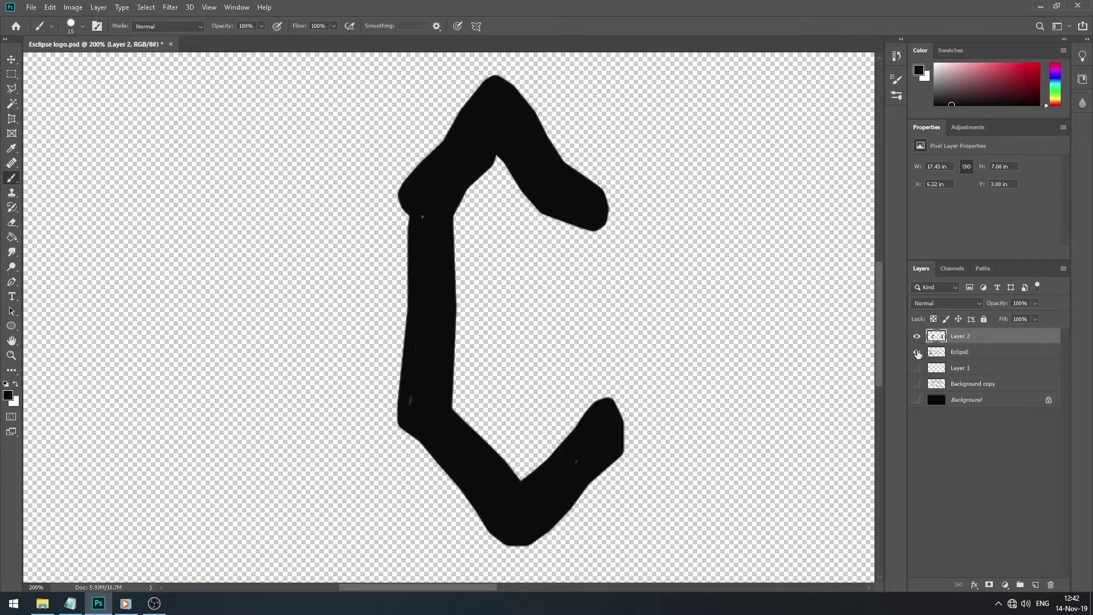
pyautogui.rightClick(464, 381)
pyautogui.moveTo(603, 398); pyautogui.dragTo(609, 384)
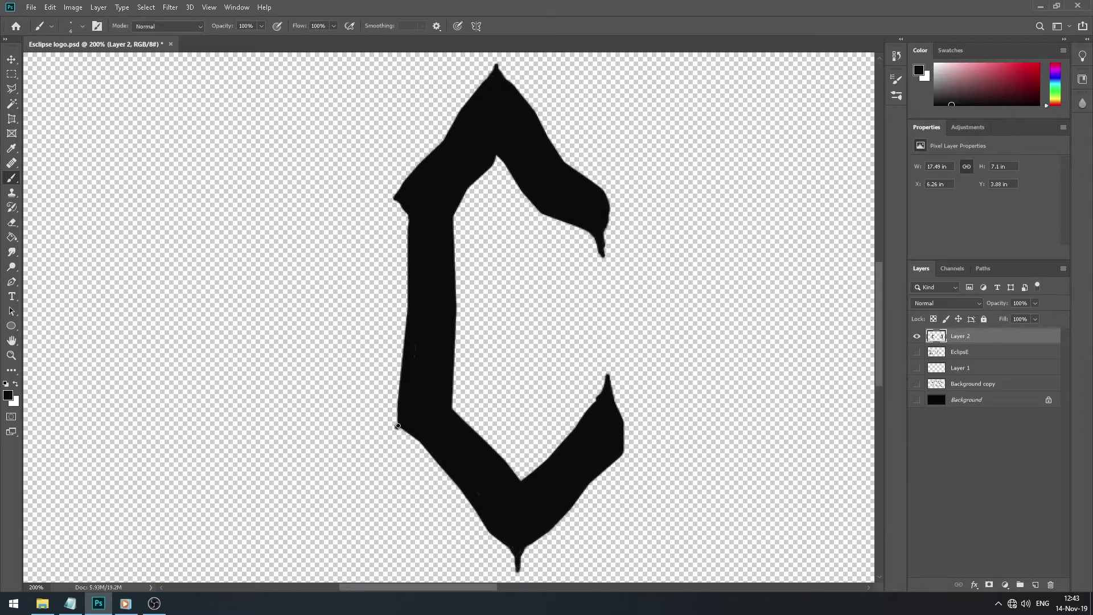
# Trim the inner edges of the C's stem, upper arch and lower bend with the Eraser.
pyautogui.press('e')
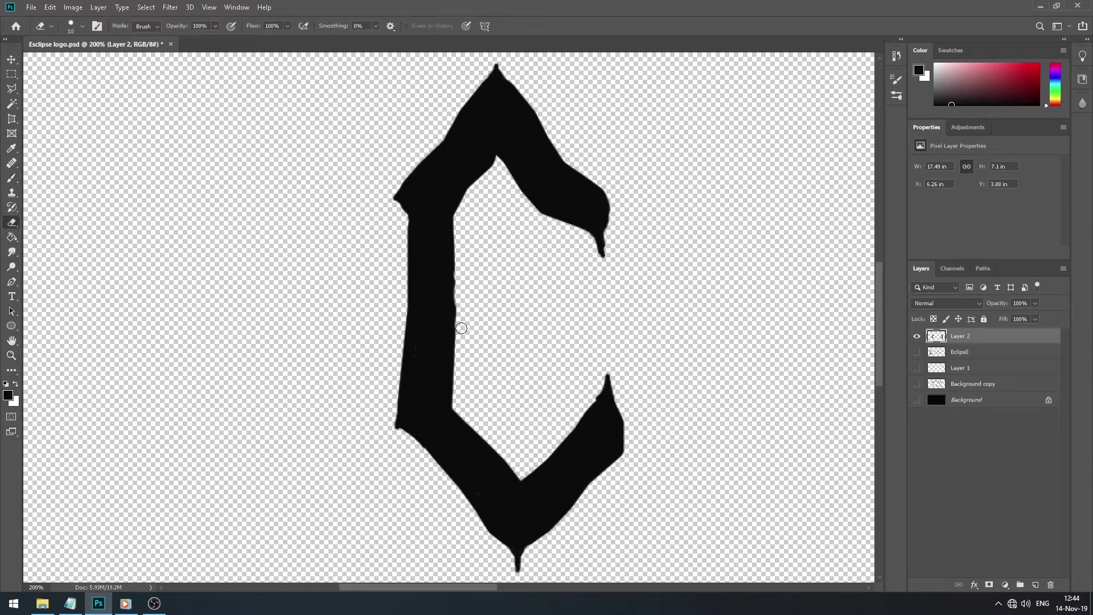
pyautogui.moveTo(456, 362); pyautogui.dragTo(451, 402)
pyautogui.moveTo(473, 180)
pyautogui.mouseDown()
pyautogui.moveTo(493, 156)
pyautogui.moveTo(526, 199)
pyautogui.mouseUp()
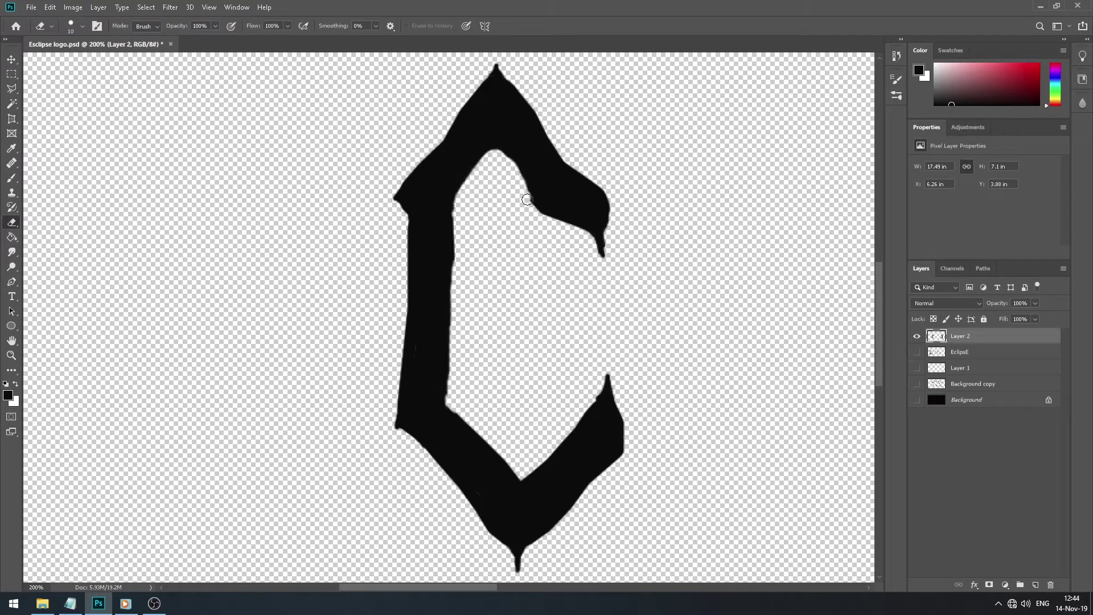
pyautogui.moveTo(534, 466)
pyautogui.mouseDown()
pyautogui.moveTo(502, 465)
pyautogui.moveTo(449, 405)
pyautogui.mouseUp()
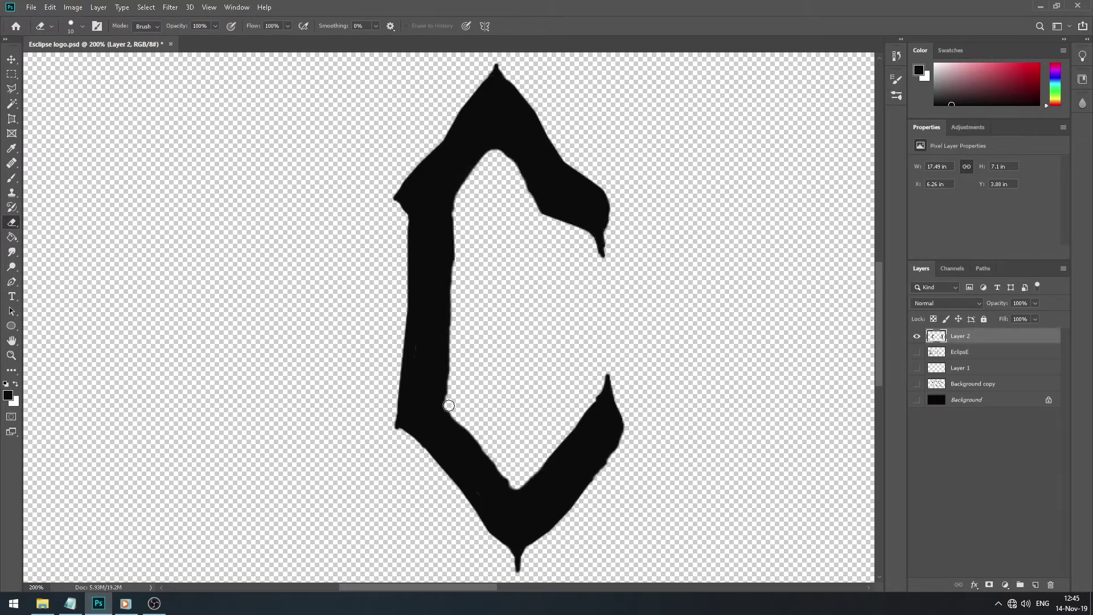
# Show the EclipsE layer again and erase more of the C's arms and stem to slim the letter.
pyautogui.click(916, 351)
pyautogui.moveTo(466, 177); pyautogui.dragTo(456, 199)
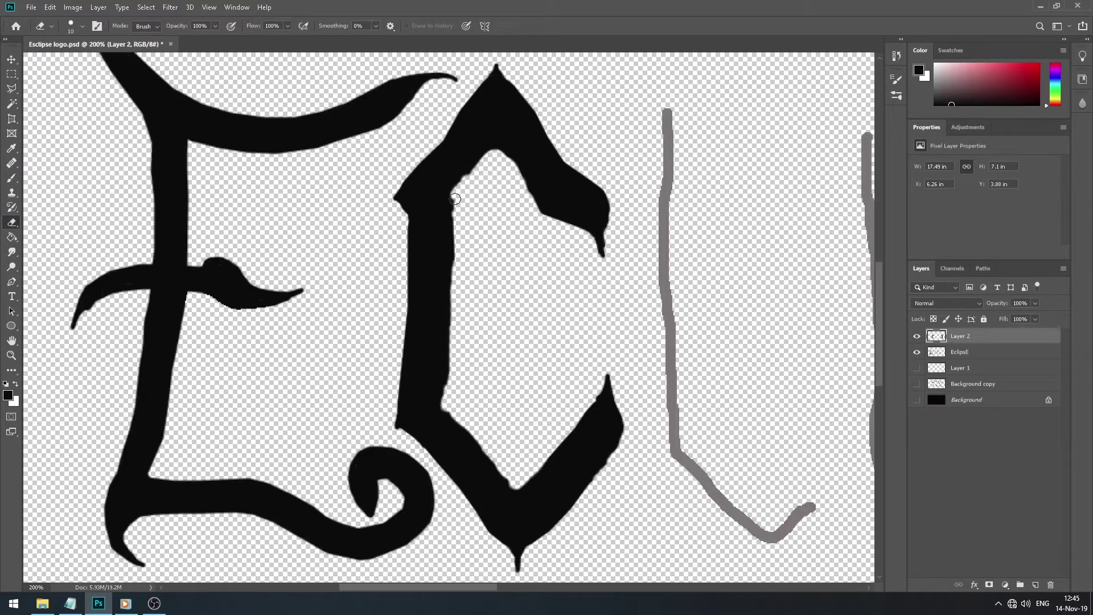
pyautogui.moveTo(573, 173); pyautogui.dragTo(611, 225)
pyautogui.moveTo(579, 398)
pyautogui.mouseDown()
pyautogui.moveTo(573, 430)
pyautogui.moveTo(526, 491)
pyautogui.mouseUp()
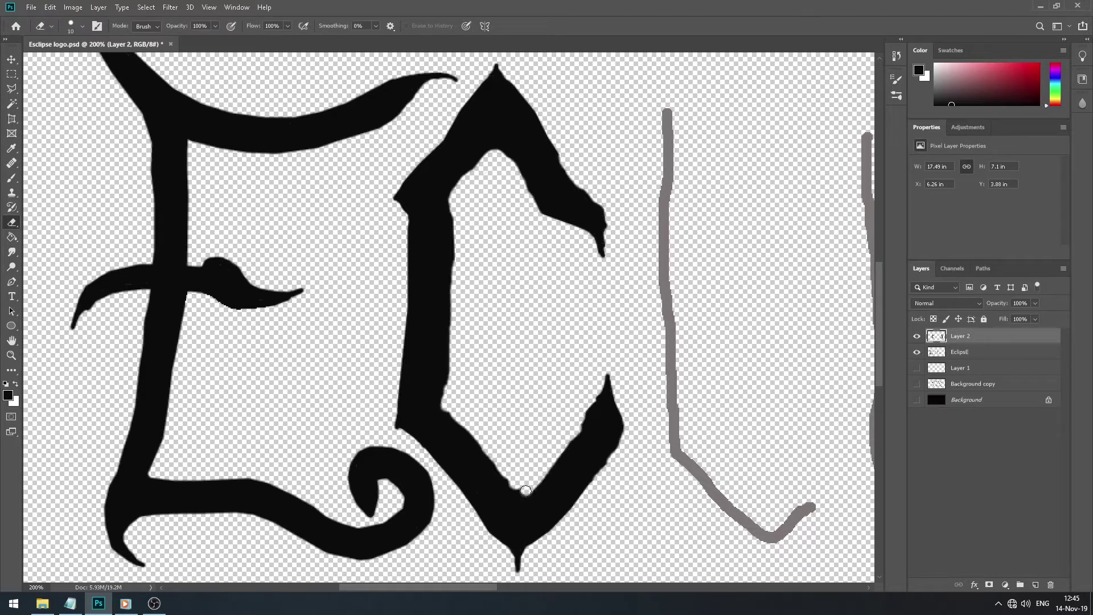
pyautogui.moveTo(444, 391); pyautogui.dragTo(465, 217)
# Sharpen the C's inner top and bottom corners with the Eraser reduced to 1 px, then save the document.
pyautogui.press('[')
pyautogui.press('[')
pyautogui.press('[')
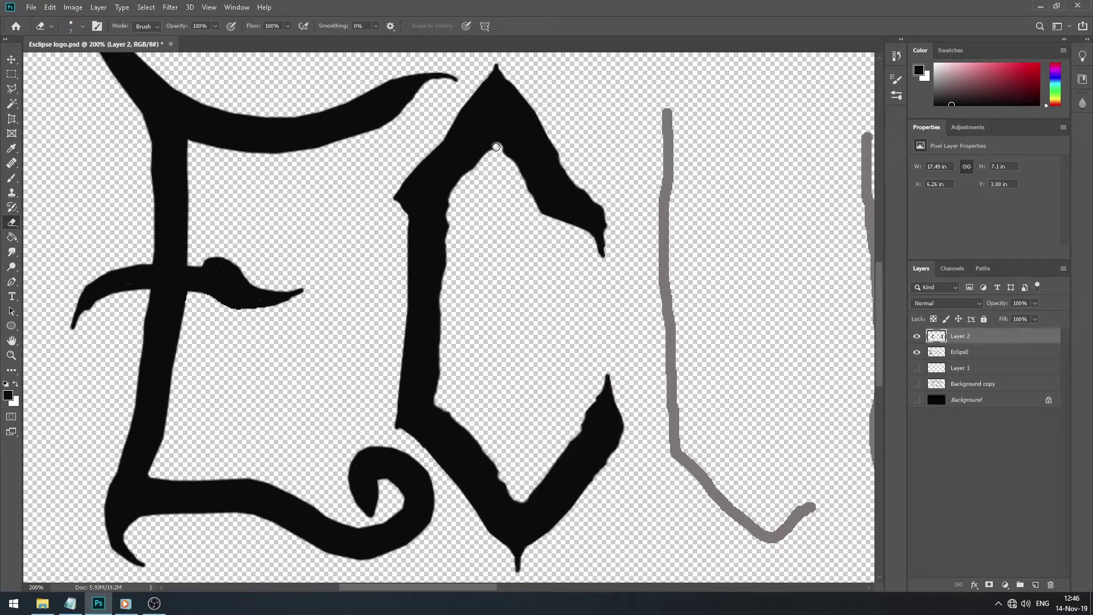
pyautogui.moveTo(500, 170); pyautogui.dragTo(498, 147)
pyautogui.rightClick(501, 272)
pyautogui.moveTo(562, 306); pyautogui.dragTo(556, 306)
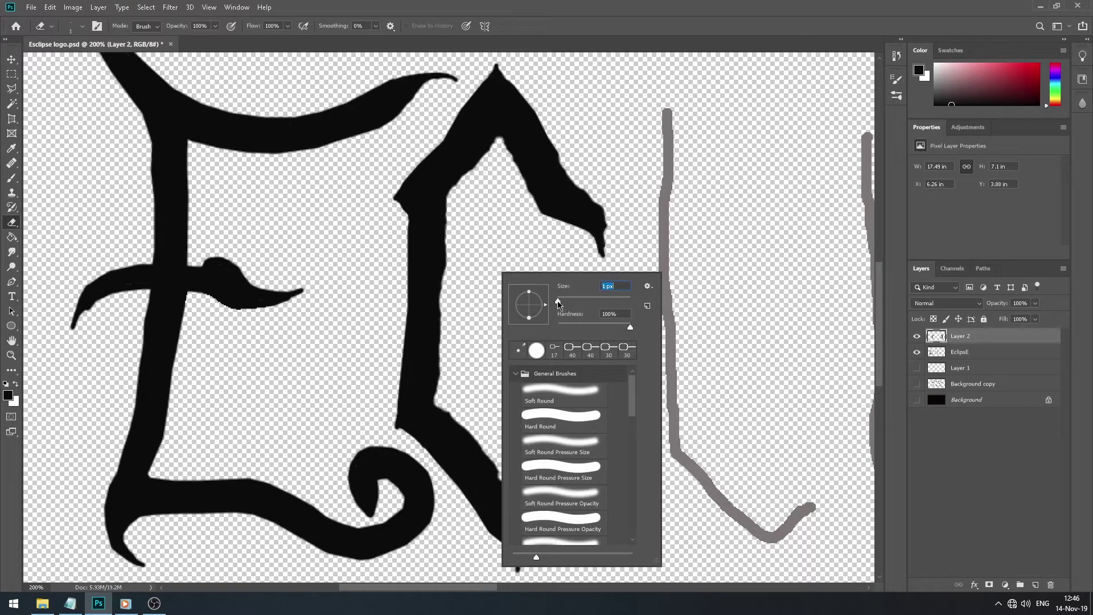
pyautogui.press('Return')
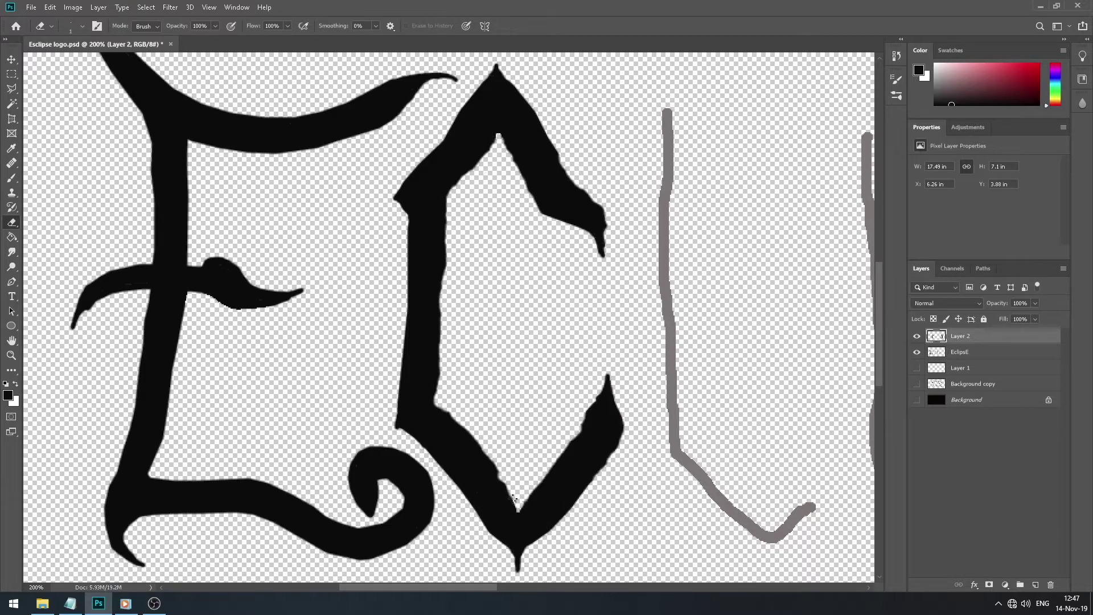
pyautogui.click(31, 7)
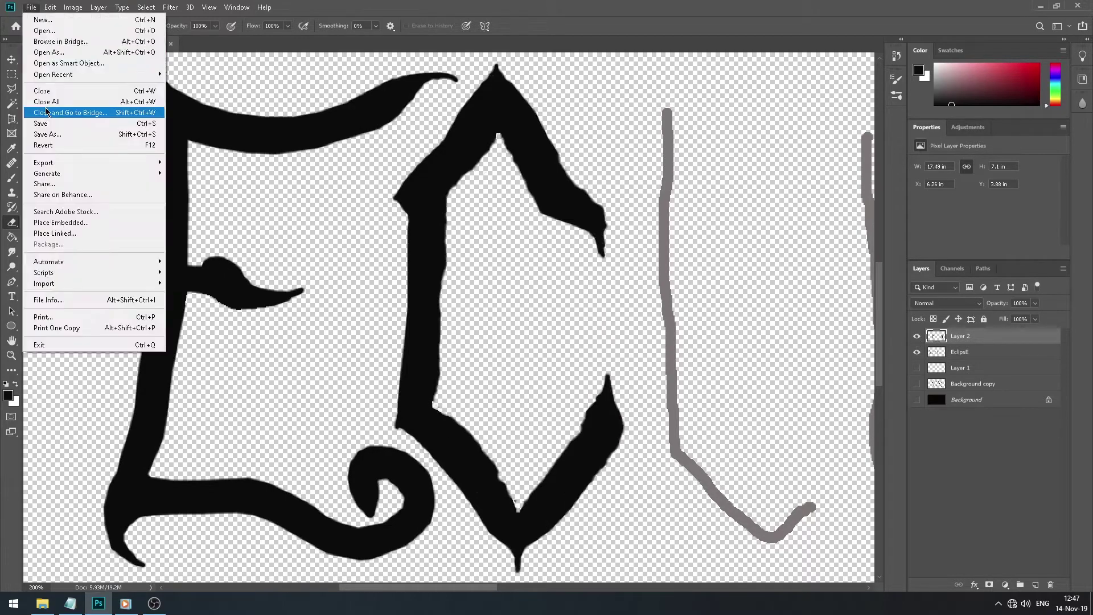
pyautogui.click(52, 110)
# Trace a closed path around the grey L sketch on the EclipsE layer and stroke it with a thin black brush.
pyautogui.hscroll(4, 513, 323)
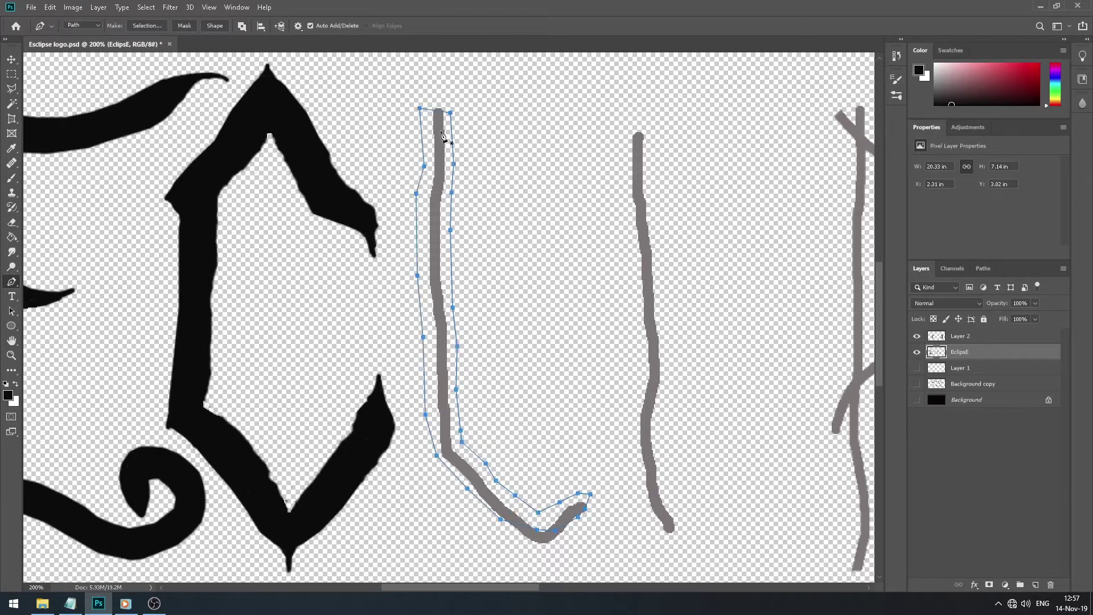
pyautogui.press('b')
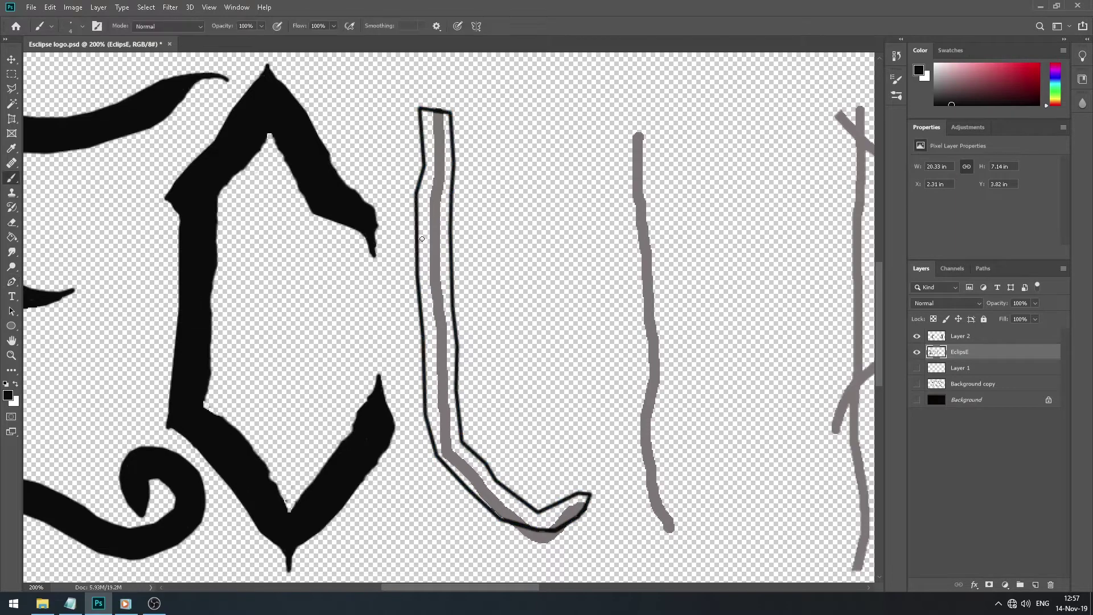
# Fill the stem of the L outline with solid black using a 9 px brush.
pyautogui.rightClick(475, 319)
pyautogui.write('9')
pyautogui.press('Return')
pyautogui.moveTo(437, 267); pyautogui.dragTo(447, 342)
pyautogui.moveTo(433, 216); pyautogui.dragTo(444, 393)
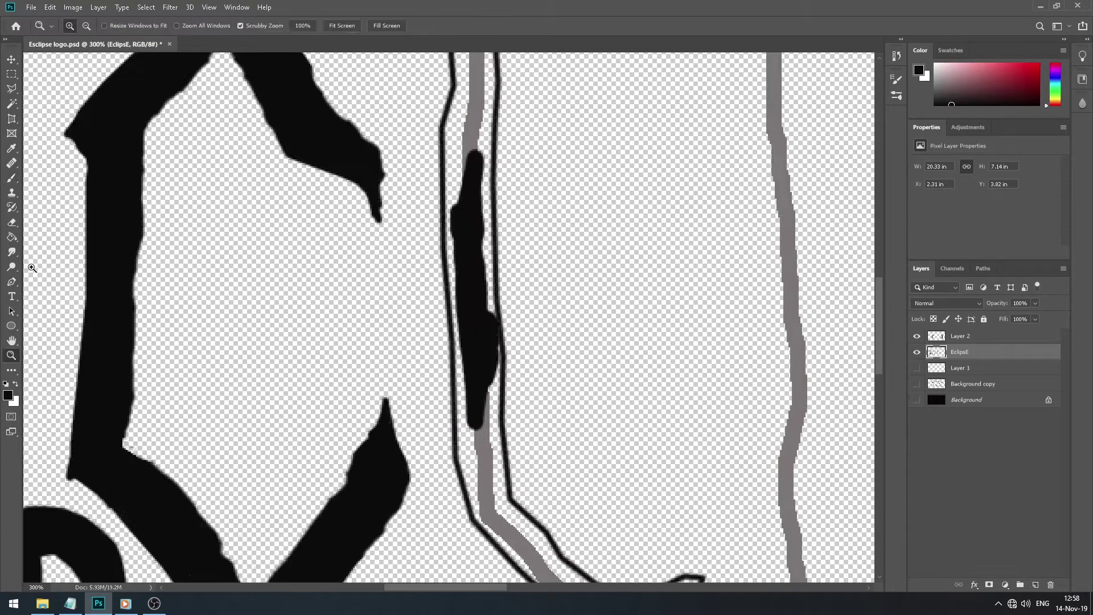
pyautogui.keyDown('ctrl'); pyautogui.click(363, 324); pyautogui.keyUp('ctrl')
pyautogui.moveTo(456, 284)
pyautogui.mouseDown()
pyautogui.moveTo(488, 309)
pyautogui.moveTo(484, 254)
pyautogui.moveTo(490, 326)
pyautogui.moveTo(451, 218)
pyautogui.moveTo(474, 133)
pyautogui.moveTo(484, 230)
pyautogui.moveTo(453, 246)
pyautogui.moveTo(467, 456)
pyautogui.moveTo(493, 391)
pyautogui.moveTo(489, 480)
pyautogui.mouseUp()
pyautogui.moveTo(493, 524)
pyautogui.mouseDown()
pyautogui.moveTo(501, 487)
pyautogui.moveTo(508, 519)
pyautogui.mouseUp()
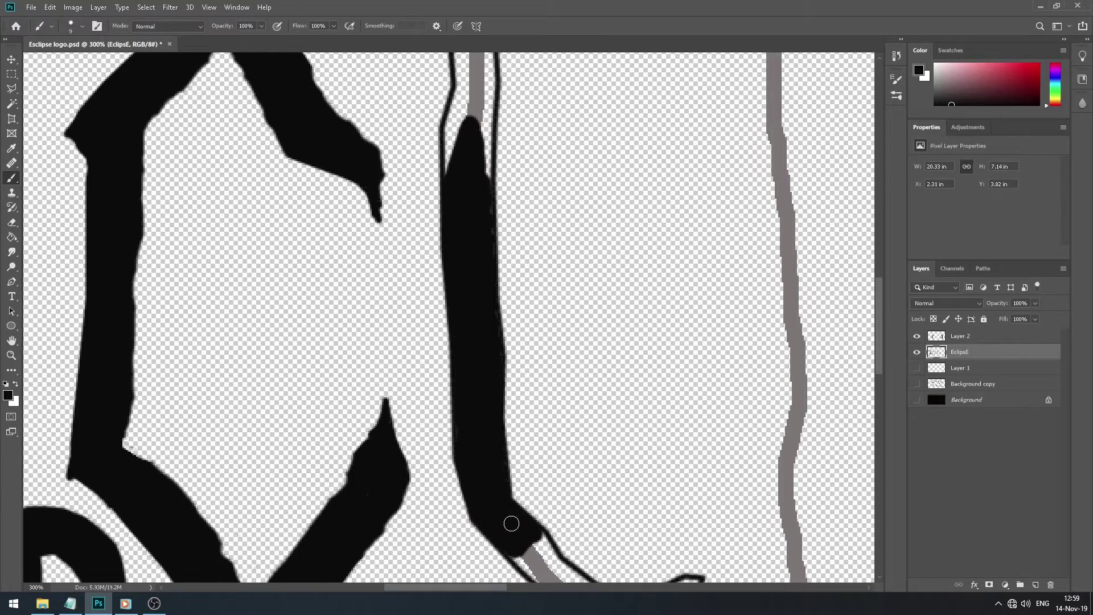
# Fill the L's foot and the upper end of its stem with solid black, touching up with a smaller brush.
pyautogui.scroll(-4, 671, 299)
pyautogui.moveTo(672, 402)
pyautogui.mouseDown()
pyautogui.moveTo(654, 408)
pyautogui.moveTo(683, 398)
pyautogui.moveTo(619, 410)
pyautogui.mouseUp()
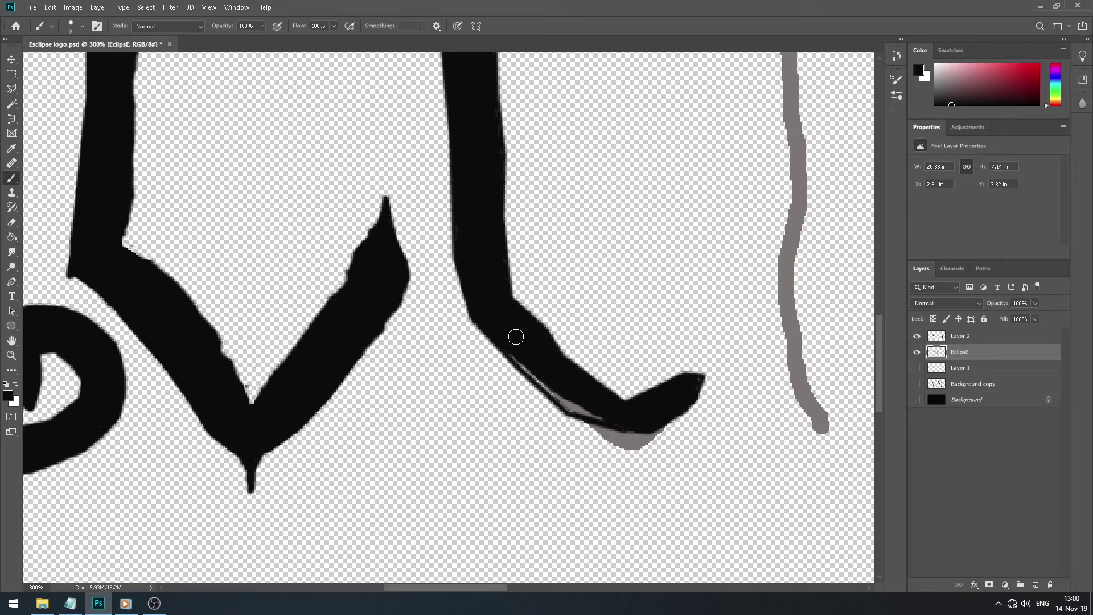
pyautogui.scroll(6, 608, 415)
pyautogui.moveTo(472, 239)
pyautogui.mouseDown()
pyautogui.moveTo(447, 335)
pyautogui.moveTo(486, 379)
pyautogui.moveTo(460, 242)
pyautogui.mouseUp()
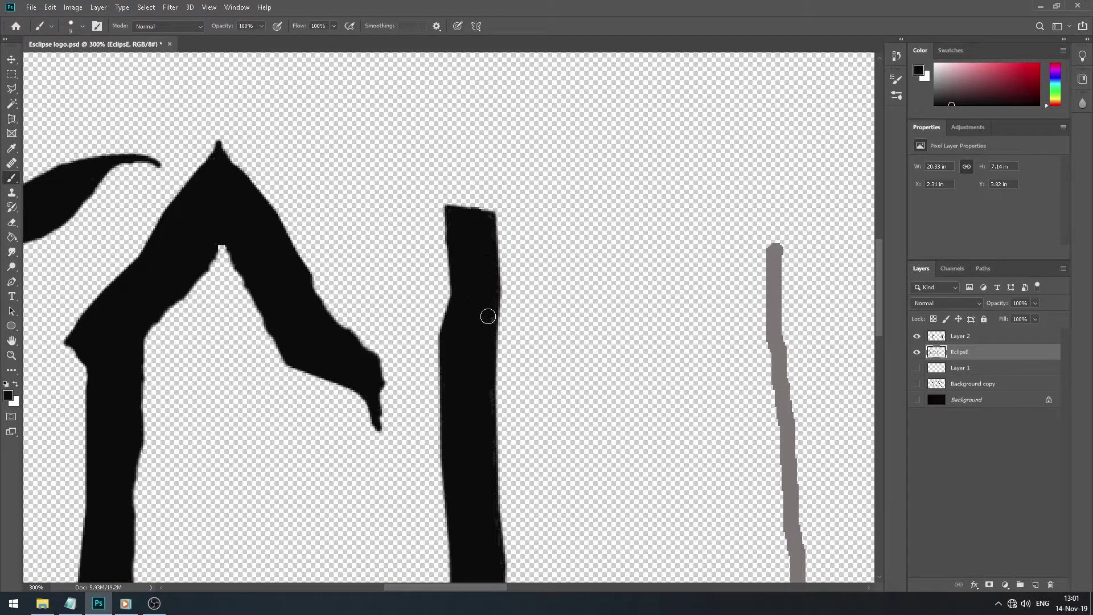
pyautogui.rightClick(472, 264)
pyautogui.press('Return')
pyautogui.moveTo(473, 213)
pyautogui.mouseDown()
pyautogui.moveTo(468, 170)
pyautogui.moveTo(493, 203)
pyautogui.moveTo(472, 251)
pyautogui.mouseUp()
# Trace a Pen path down the right side of the grey I sketch, following its bends to the lower end.
pyautogui.scroll(-5, 472, 251)
pyautogui.hscroll(5, 473, 251)
pyautogui.scroll(4, 473, 251)
pyautogui.scroll(1, 473, 251)
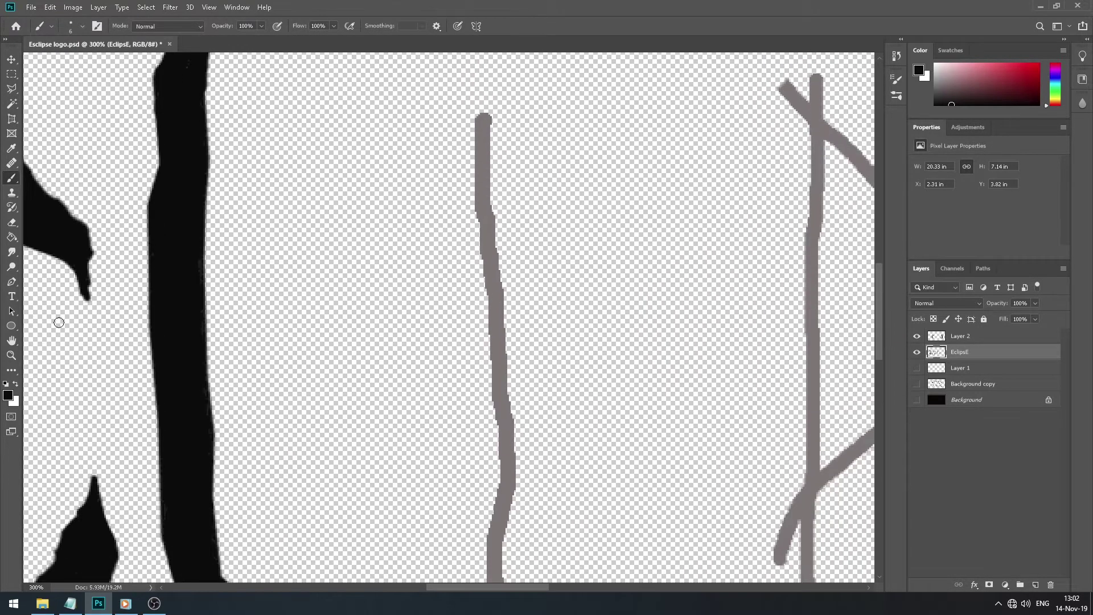
pyautogui.press('p')
pyautogui.click(499, 118)
pyautogui.click(497, 198)
pyautogui.click(519, 518)
pyautogui.scroll(-5, 519, 518)
pyautogui.click(513, 312)
pyautogui.click(519, 352)
pyautogui.click(526, 384)
pyautogui.click(526, 391)
pyautogui.click(533, 426)
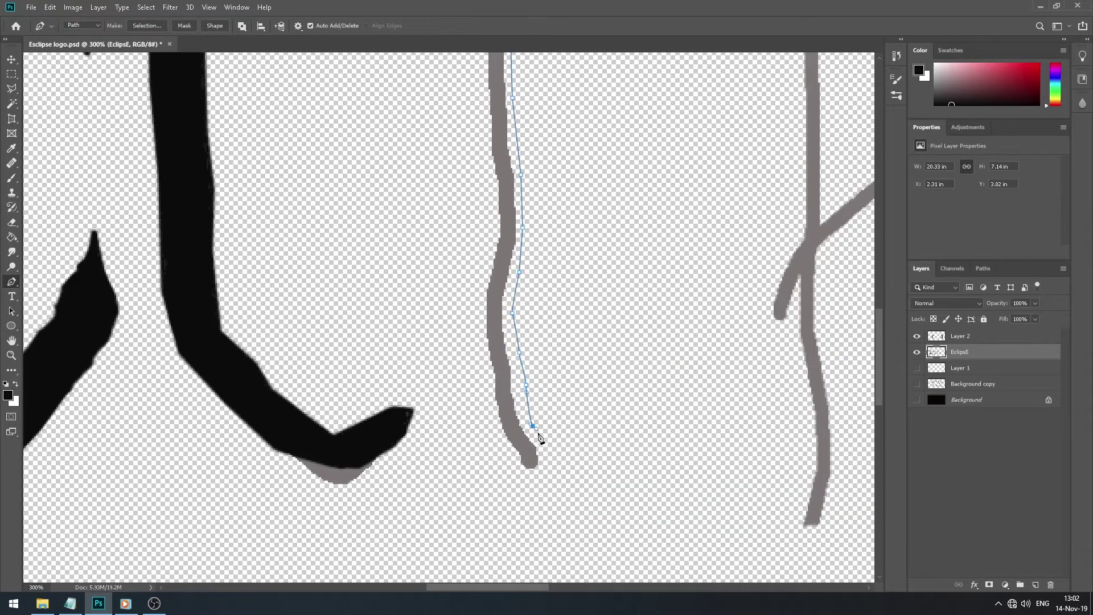
# Continue the path up the left side of the I, close it at the top corner and stroke it with black.
pyautogui.click(482, 288)
pyautogui.click(490, 224)
pyautogui.scroll(5, 827, 262)
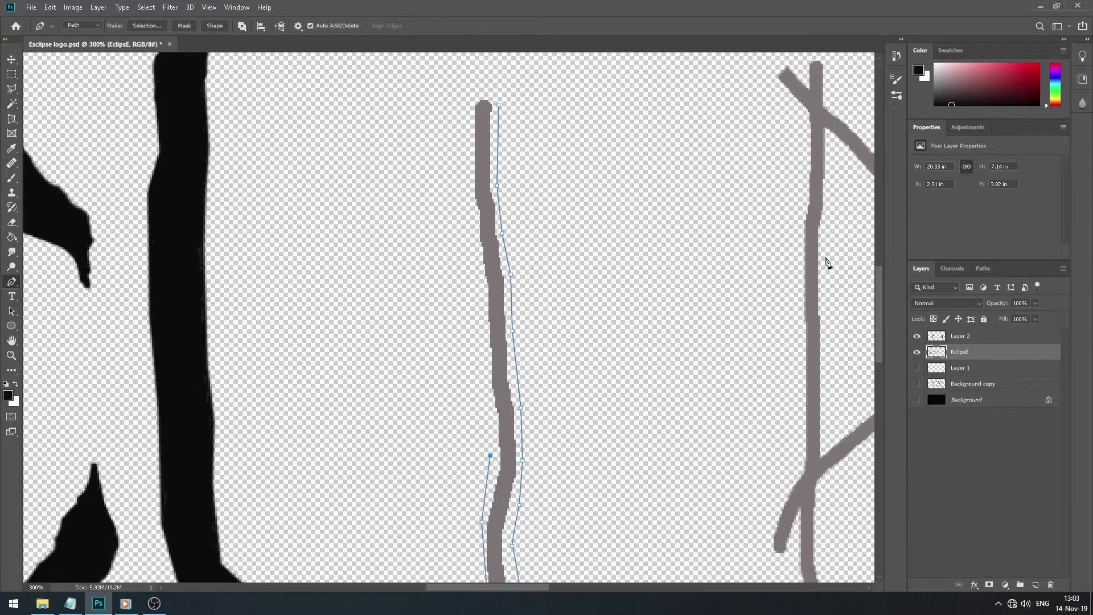
pyautogui.click(457, 101)
pyautogui.click(499, 105)
pyautogui.rightClick(498, 104)
pyautogui.press('Return')
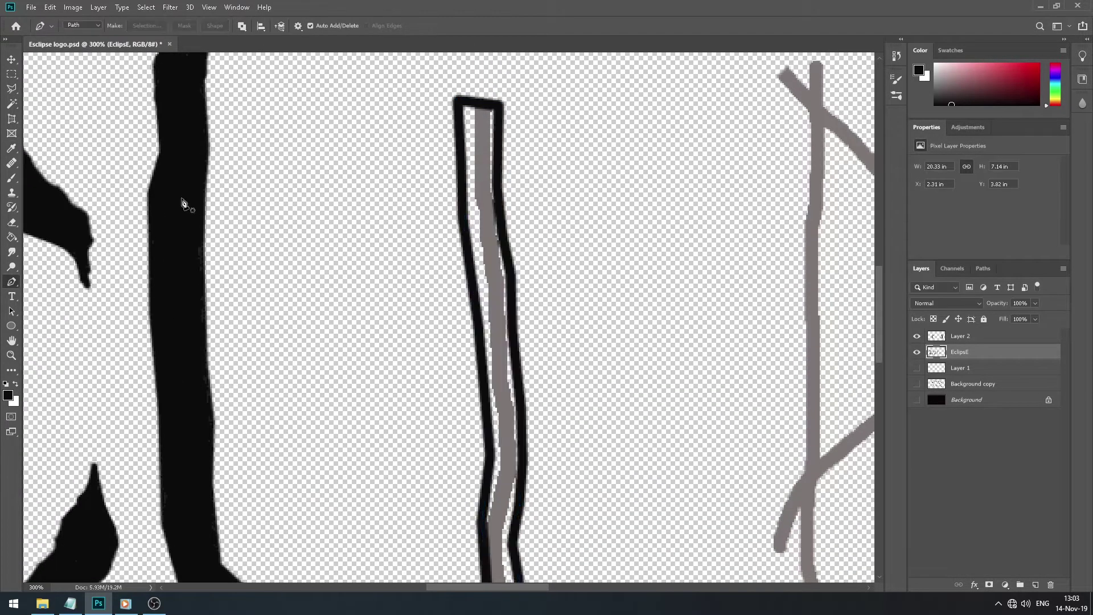
# Fill the I's outline with solid black and clear the leftover grey beneath the L's foot.
pyautogui.press('b')
pyautogui.moveTo(473, 182); pyautogui.dragTo(481, 248)
pyautogui.rightClick(472, 145)
pyautogui.press('Escape')
pyautogui.moveTo(478, 111)
pyautogui.mouseDown()
pyautogui.moveTo(477, 169)
pyautogui.moveTo(480, 148)
pyautogui.moveTo(501, 260)
pyautogui.moveTo(476, 257)
pyautogui.moveTo(489, 315)
pyautogui.mouseUp()
pyautogui.scroll(-2, 879, 299)
pyautogui.scroll(-3, 879, 298)
pyautogui.moveTo(501, 245); pyautogui.dragTo(507, 151)
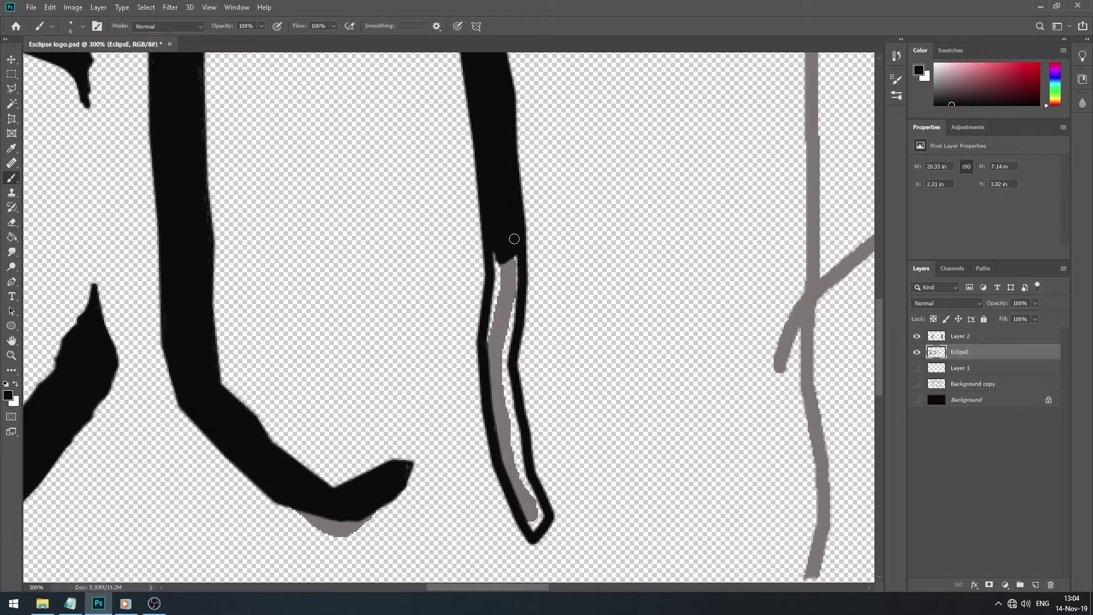
pyautogui.moveTo(505, 335)
pyautogui.mouseDown()
pyautogui.moveTo(506, 457)
pyautogui.moveTo(519, 485)
pyautogui.mouseUp()
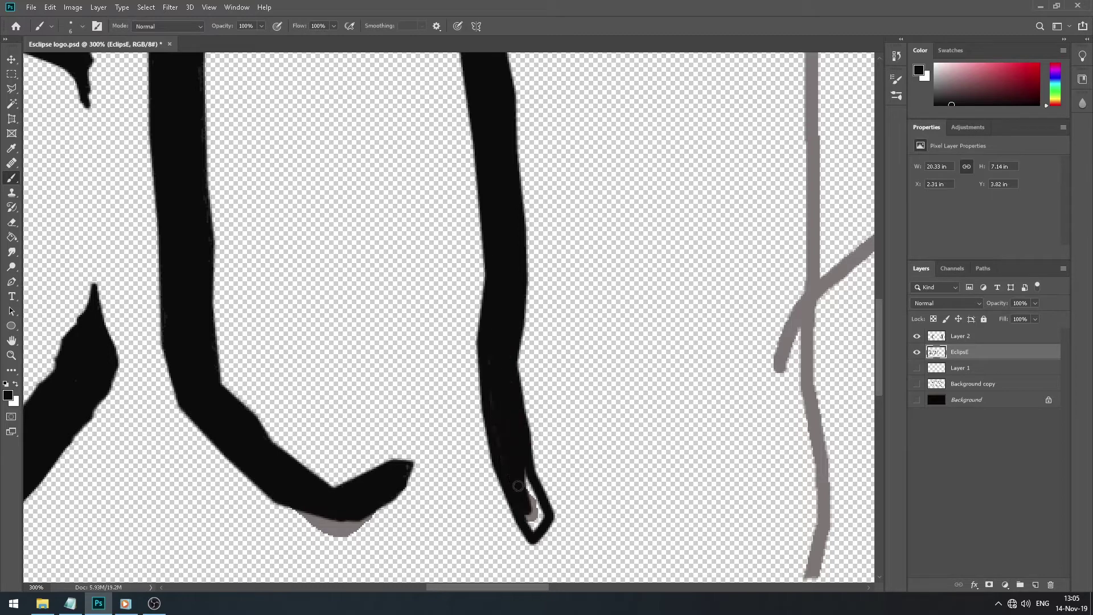
pyautogui.press('m')
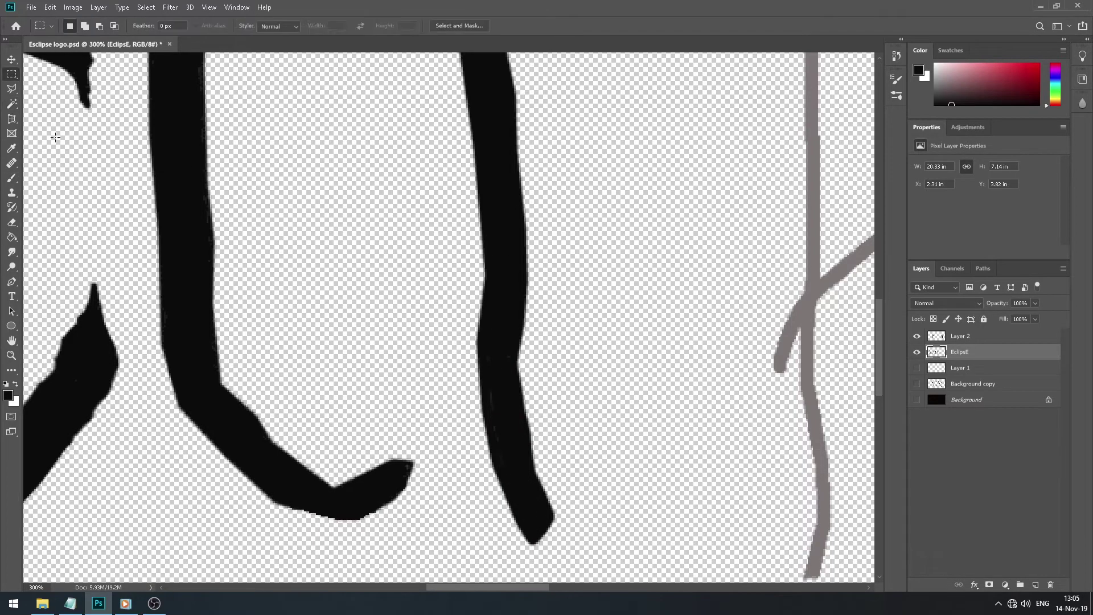
# Erase the overhanging line ends at the P sketch's upper and lower crossings with the Eraser enlarged to 9 px.
pyautogui.scroll(4, 886, 315)
pyautogui.hscroll(8, 886, 316)
pyautogui.scroll(2, 886, 316)
pyautogui.press('e')
pyautogui.press(']')
pyautogui.press(']')
pyautogui.press(']')
pyautogui.press(']')
pyautogui.press(']')
pyautogui.press(']')
pyautogui.press(']')
pyautogui.press(']')
pyautogui.moveTo(493, 107); pyautogui.dragTo(498, 126)
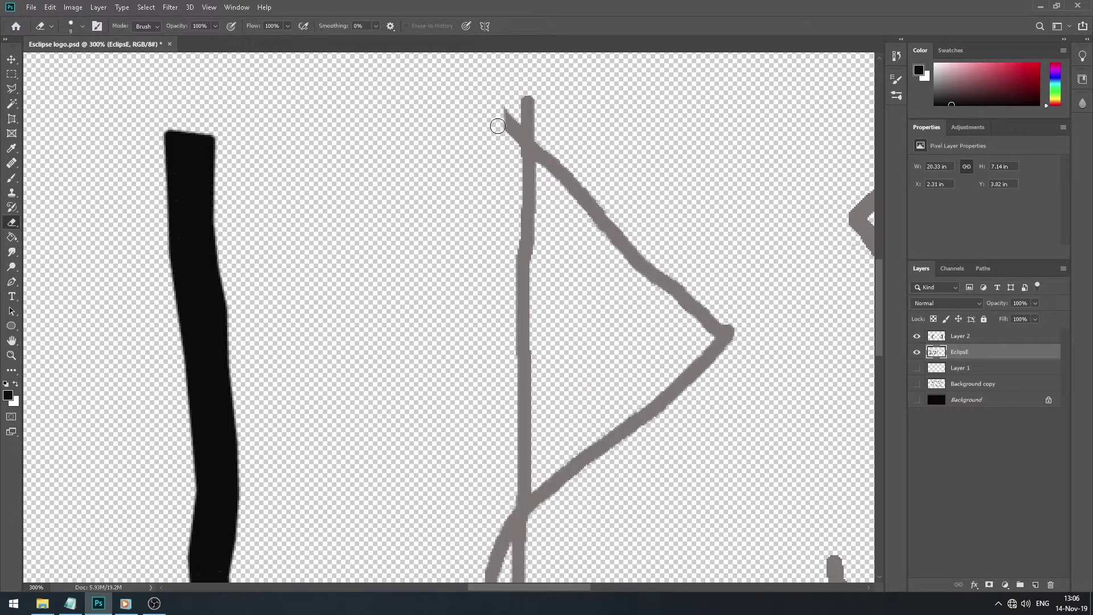
pyautogui.scroll(-5, 505, 365)
pyautogui.scroll(8, 504, 366)
# Trace a Pen path around the outside of the grey P sketch, covering its bowl and stem.
pyautogui.press('p')
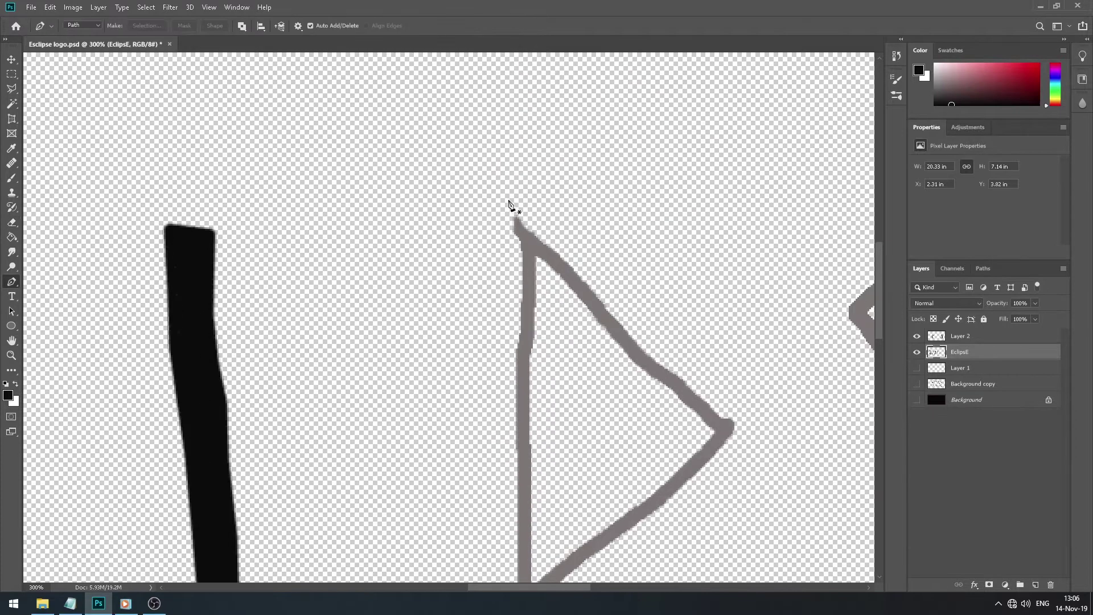
pyautogui.scroll(-7, 877, 296)
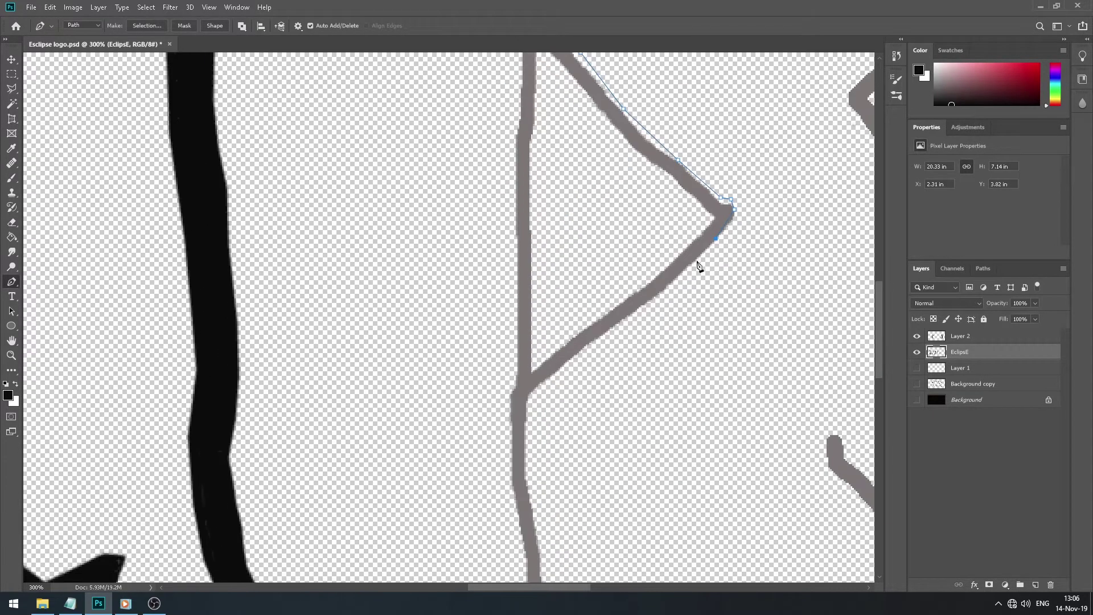
pyautogui.scroll(-6, 881, 302)
pyautogui.click(535, 287)
pyautogui.click(544, 331)
pyautogui.click(550, 370)
pyautogui.click(549, 422)
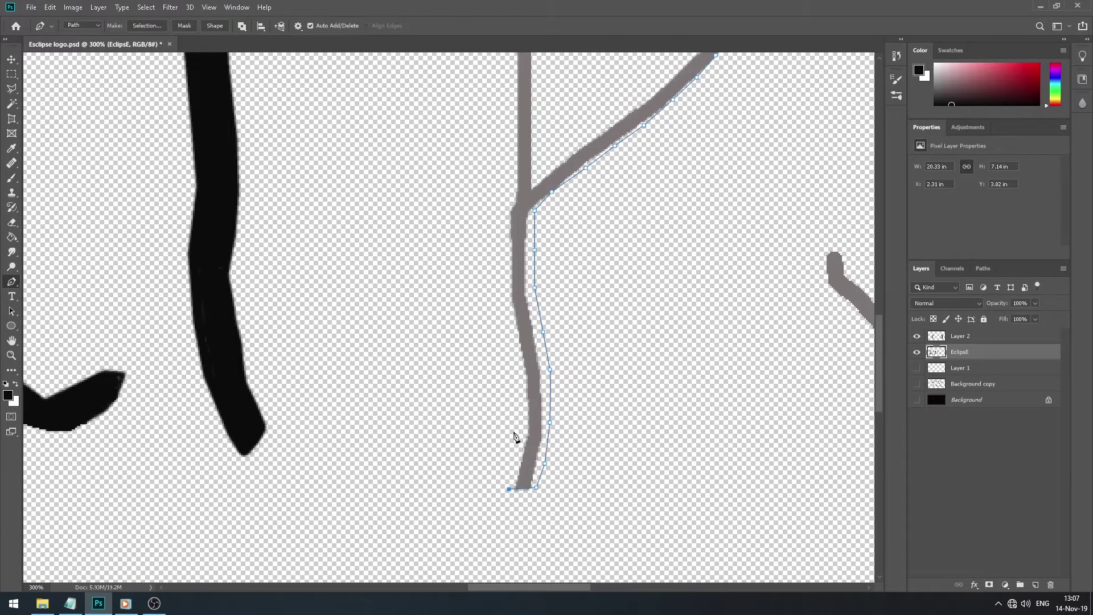
pyautogui.scroll(7, 873, 344)
pyautogui.click(496, 382)
# Trace a closed triangular path inside the P's bowl and stroke it with the black brush.
pyautogui.scroll(4, 869, 208)
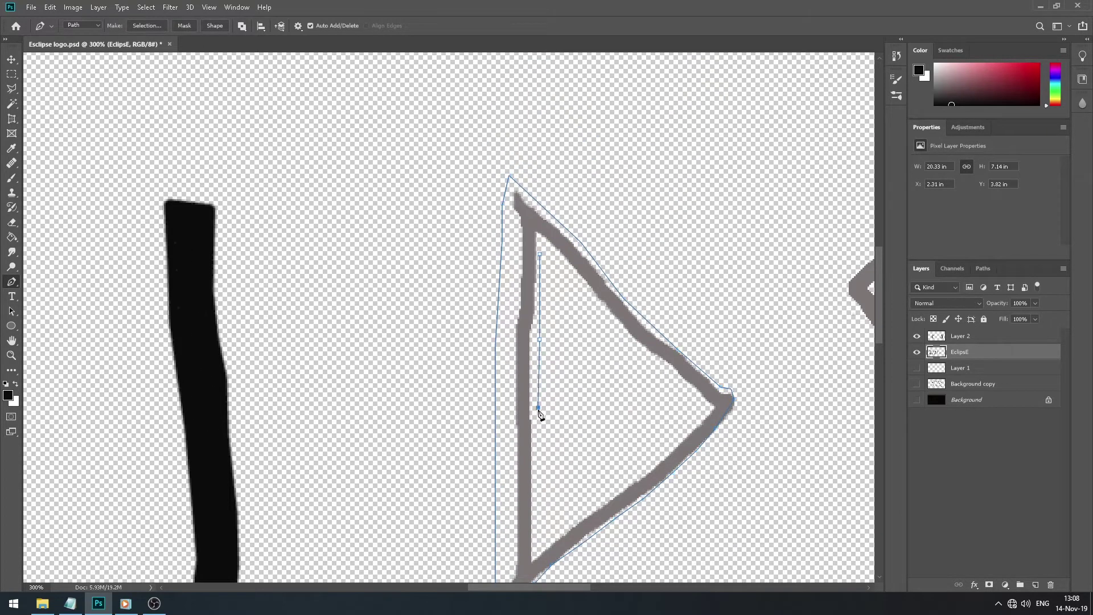
pyautogui.click(608, 335)
pyautogui.click(539, 254)
pyautogui.rightClick(540, 254)
pyautogui.click(570, 326)
pyautogui.click(617, 185)
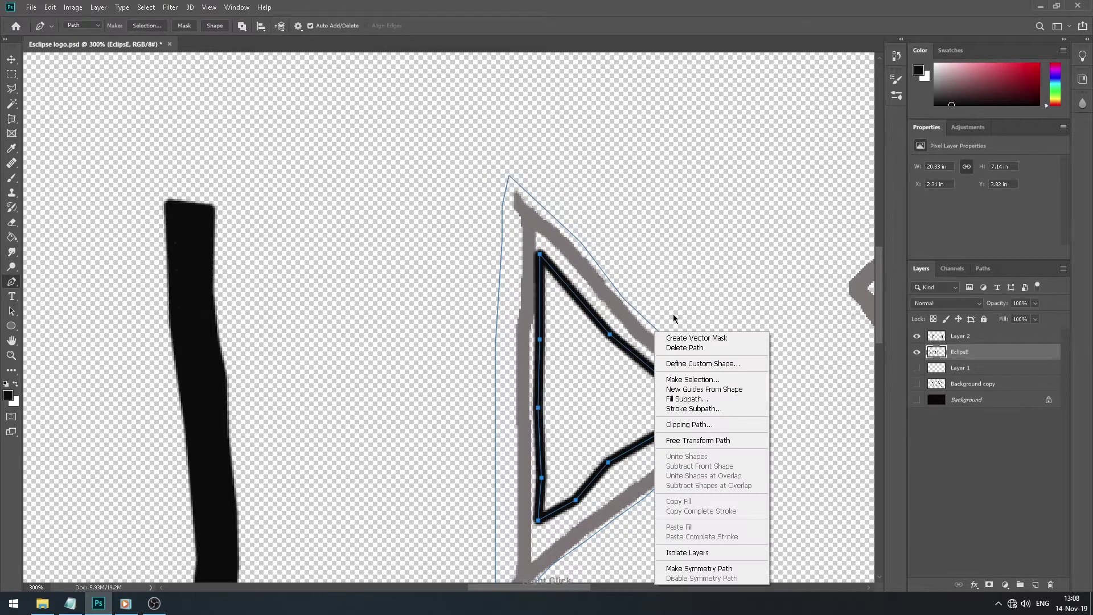
# Stroke the P's outer work path with the black brush and delete the path.
pyautogui.rightClick(630, 330)
pyautogui.press('Escape')
pyautogui.click(983, 268)
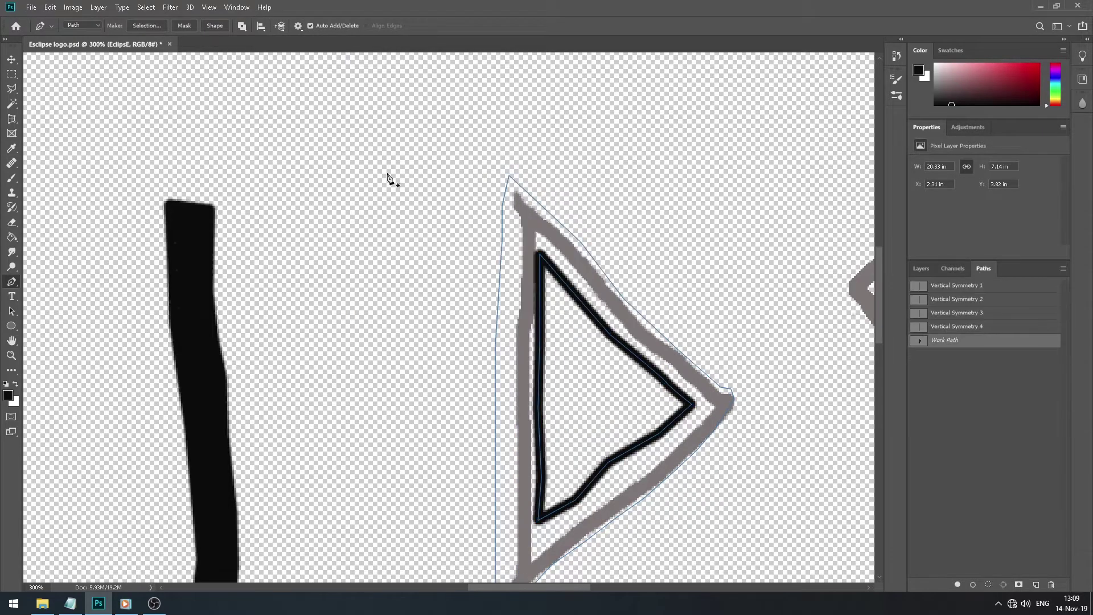
pyautogui.click(509, 192)
pyautogui.press('b')
pyautogui.press('Return')
pyautogui.press('Delete')
# Fill the area between the P's outer and inner outlines with solid black, including the full stem.
pyautogui.moveTo(513, 245)
pyautogui.mouseDown()
pyautogui.moveTo(520, 223)
pyautogui.moveTo(508, 428)
pyautogui.moveTo(519, 431)
pyautogui.moveTo(507, 352)
pyautogui.moveTo(528, 474)
pyautogui.moveTo(514, 515)
pyautogui.moveTo(506, 492)
pyautogui.mouseUp()
pyautogui.moveTo(561, 251)
pyautogui.mouseDown()
pyautogui.moveTo(668, 355)
pyautogui.moveTo(593, 303)
pyautogui.mouseUp()
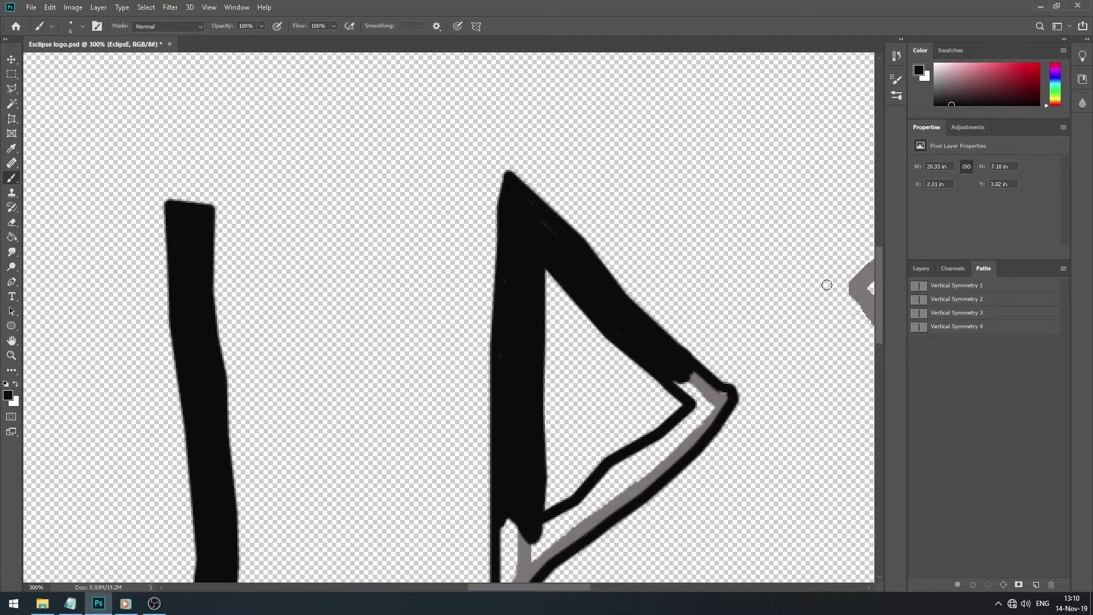
pyautogui.scroll(-5, 827, 284)
pyautogui.moveTo(546, 273); pyautogui.dragTo(691, 131)
pyautogui.moveTo(687, 198)
pyautogui.mouseDown()
pyautogui.moveTo(669, 187)
pyautogui.moveTo(606, 231)
pyautogui.moveTo(573, 275)
pyautogui.moveTo(504, 290)
pyautogui.mouseUp()
pyautogui.scroll(-2, 504, 290)
pyautogui.moveTo(523, 216)
pyautogui.mouseDown()
pyautogui.moveTo(511, 302)
pyautogui.moveTo(538, 382)
pyautogui.moveTo(520, 322)
pyautogui.moveTo(527, 279)
pyautogui.mouseUp()
# Extend the P's stem on the EclipsE layer into a curved, pointed tail using a 3 px brush.
pyautogui.scroll(-3, 538, 381)
pyautogui.rightClick(557, 276)
pyautogui.press('[')
pyautogui.press('[')
pyautogui.press('[')
pyautogui.press('Return')
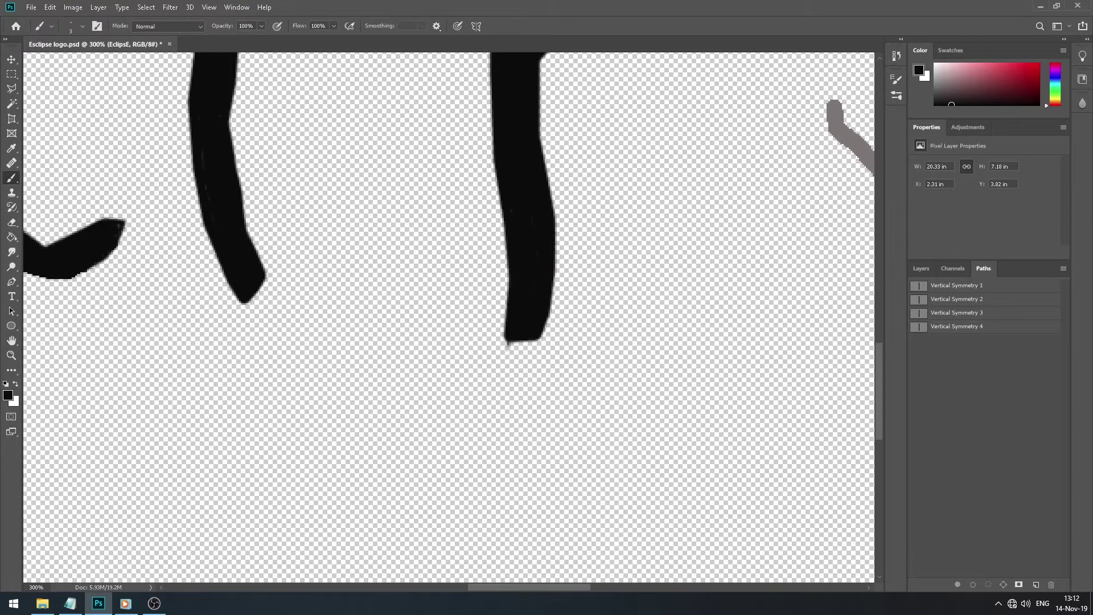
pyautogui.click(910, 267)
pyautogui.hotkey('ctrl', 'z')
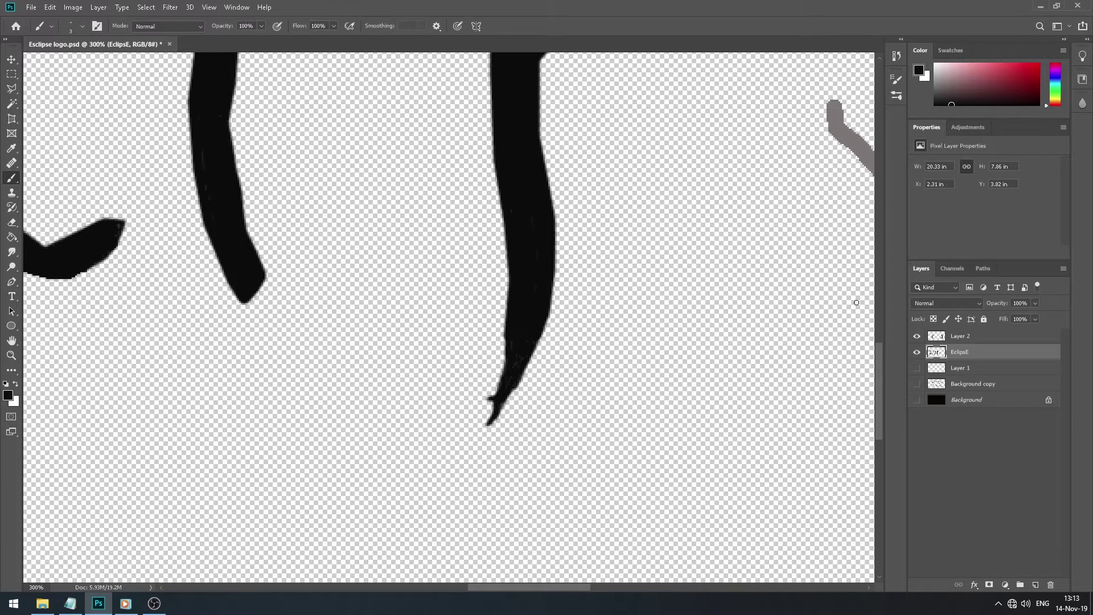
pyautogui.moveTo(880, 392); pyautogui.dragTo(886, 342)
pyautogui.moveTo(546, 587); pyautogui.dragTo(606, 587)
pyautogui.press('e')
pyautogui.click(31, 7)
pyautogui.click(43, 20)
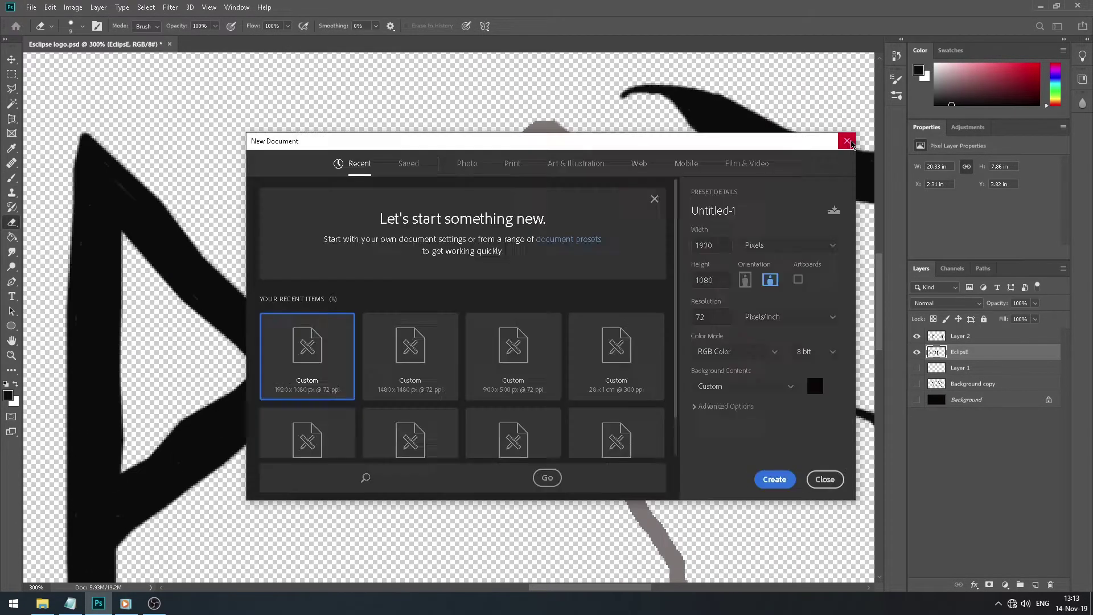
pyautogui.click(847, 141)
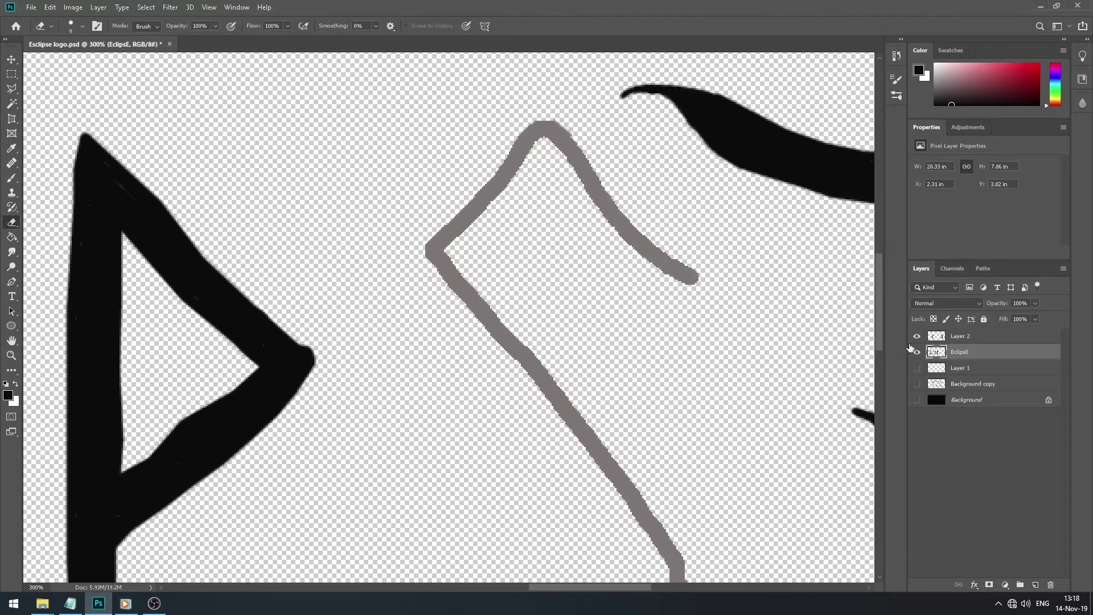
# Trace a Pen path over the grey S sketch's peak and down the left edge of its diagonal.
pyautogui.press('p')
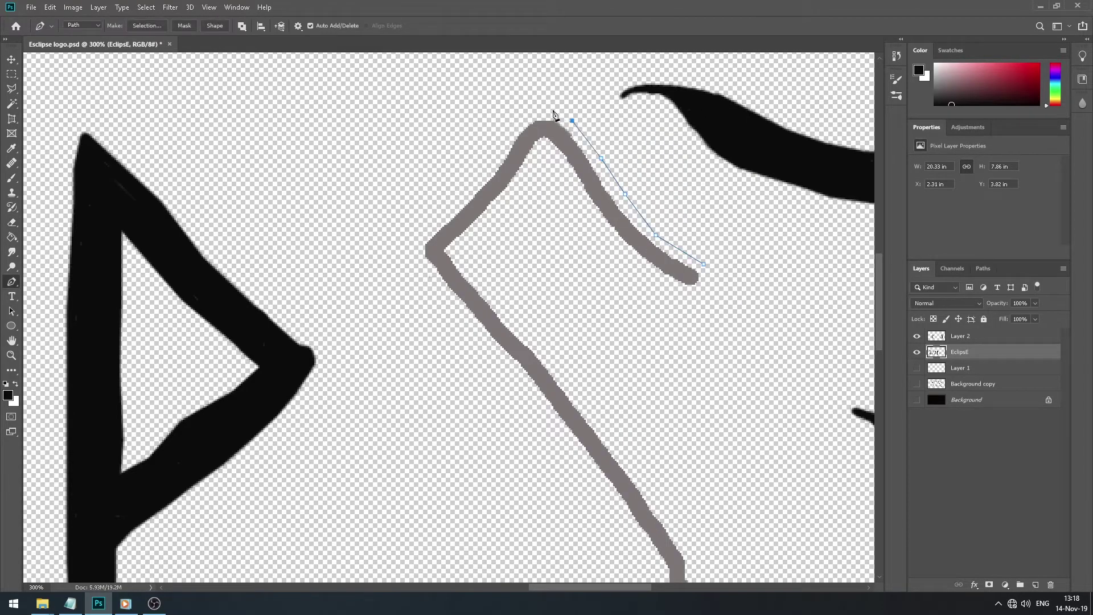
pyautogui.click(444, 206)
pyautogui.click(411, 241)
pyautogui.scroll(-1, 418, 187)
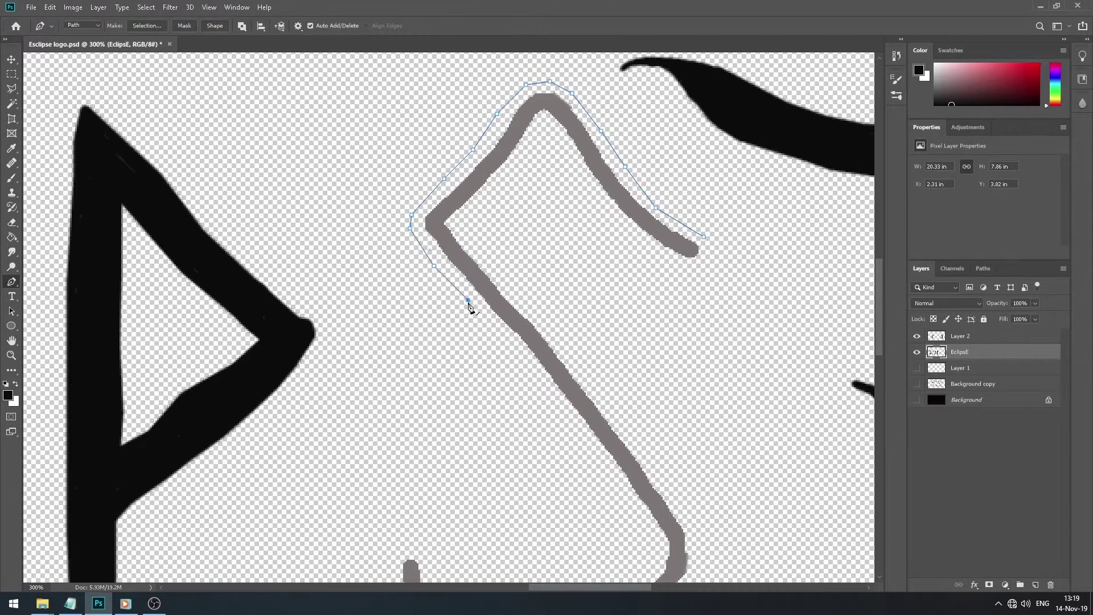
pyautogui.click(635, 515)
pyautogui.scroll(-5, 828, 367)
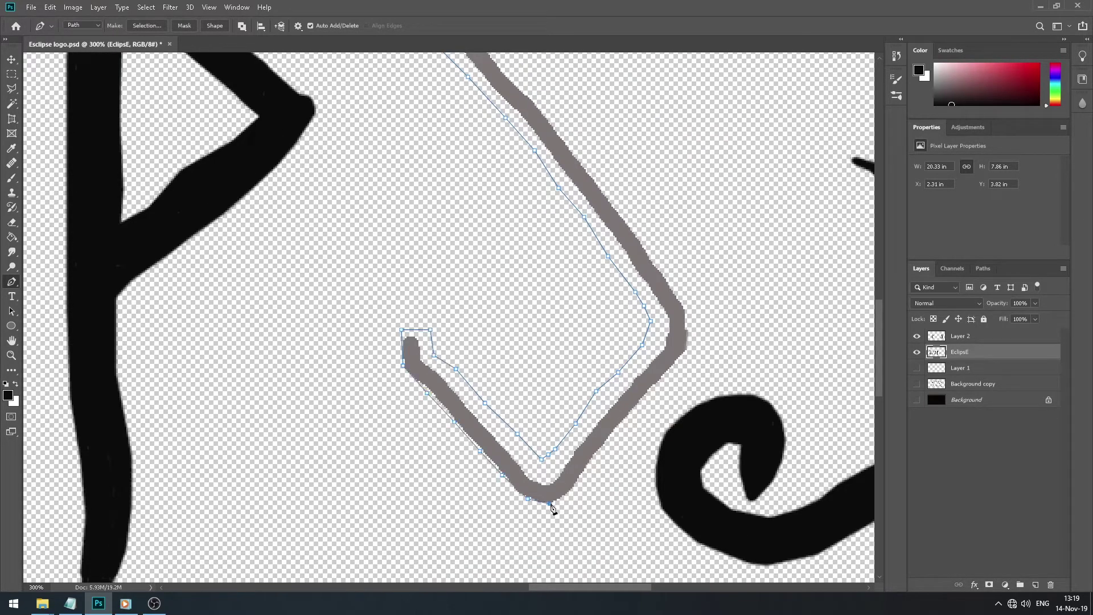
# Complete and close the path around the S's lower hook and right edge, and stroke it with a thick black brush.
pyautogui.click(631, 215)
pyautogui.scroll(4, 649, 228)
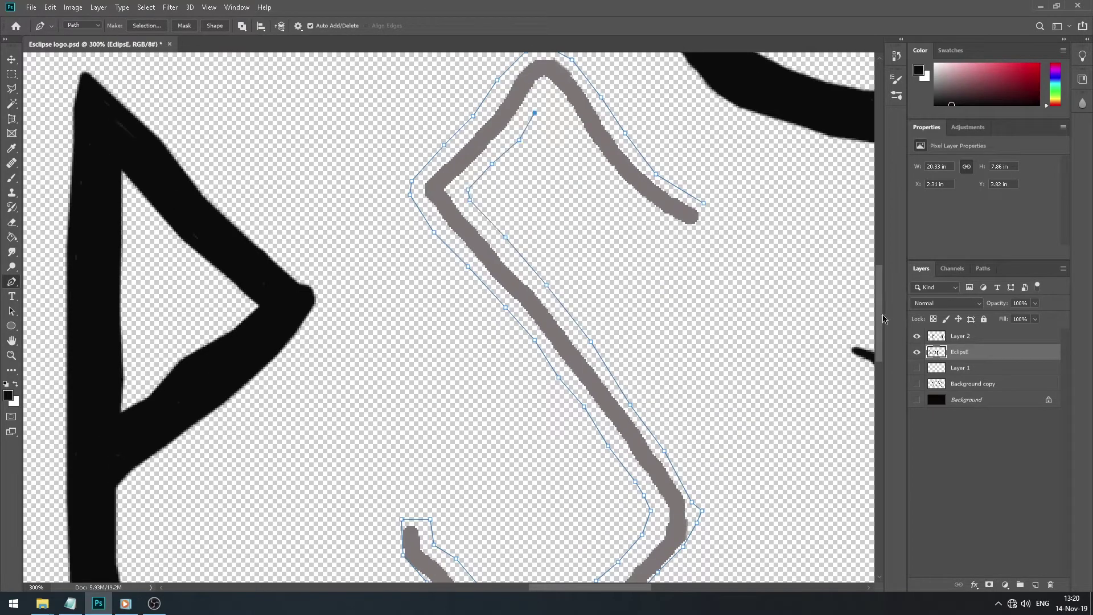
pyautogui.scroll(1, 882, 318)
pyautogui.click(632, 258)
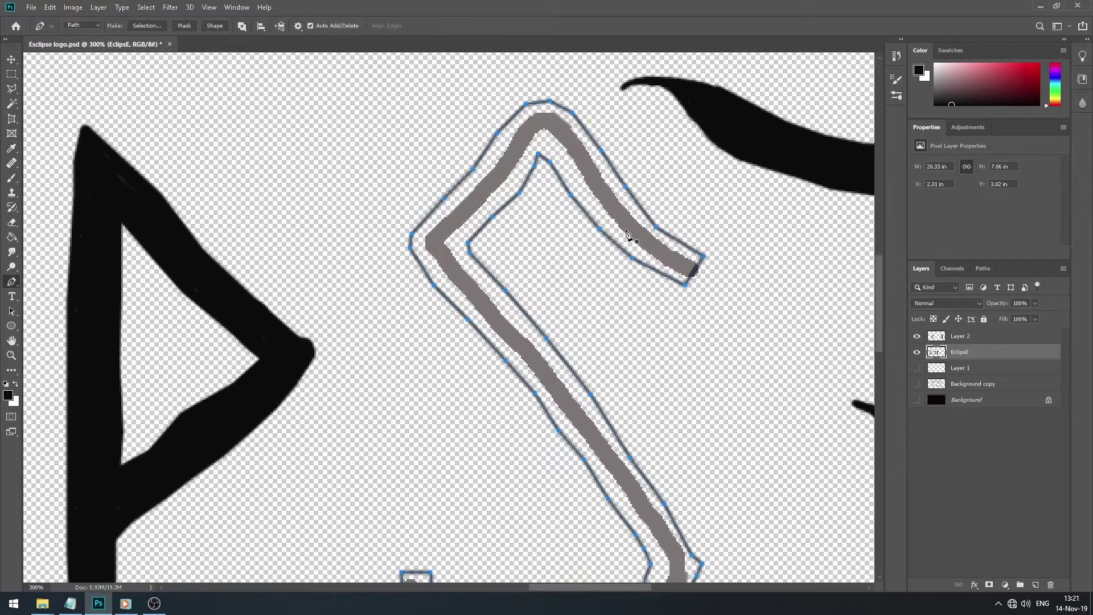
pyautogui.press('b')
pyautogui.rightClick(500, 191)
pyautogui.press('Escape')
pyautogui.press('p')
pyautogui.press('Return')
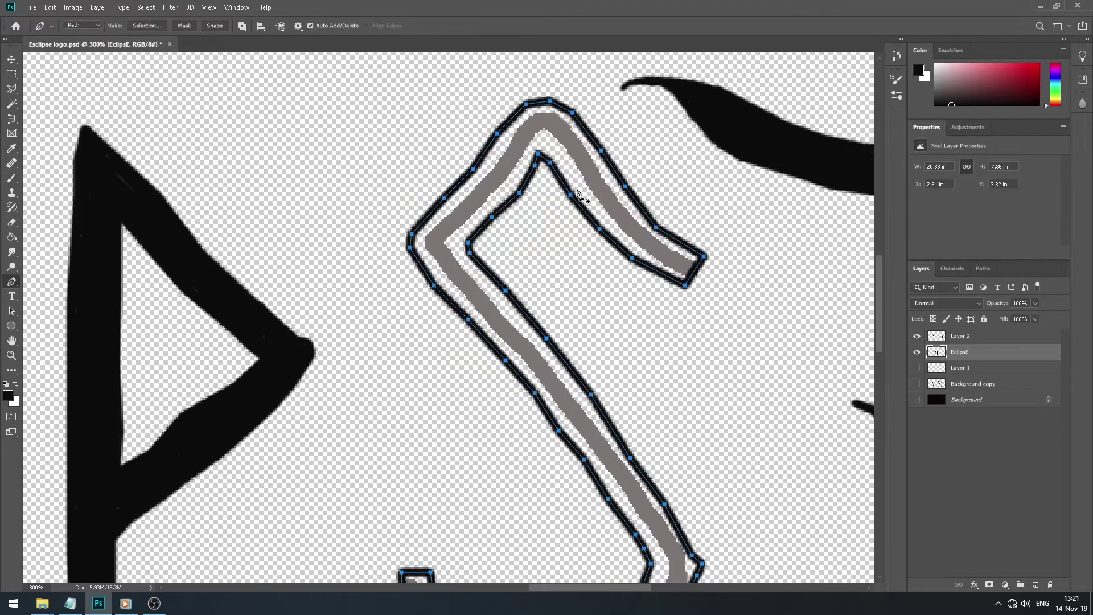
# Fill the S's outline with solid black along its upper arm, diagonal and lower hook.
pyautogui.press('b')
pyautogui.moveTo(464, 227)
pyautogui.mouseDown()
pyautogui.moveTo(500, 183)
pyautogui.moveTo(452, 244)
pyautogui.mouseUp()
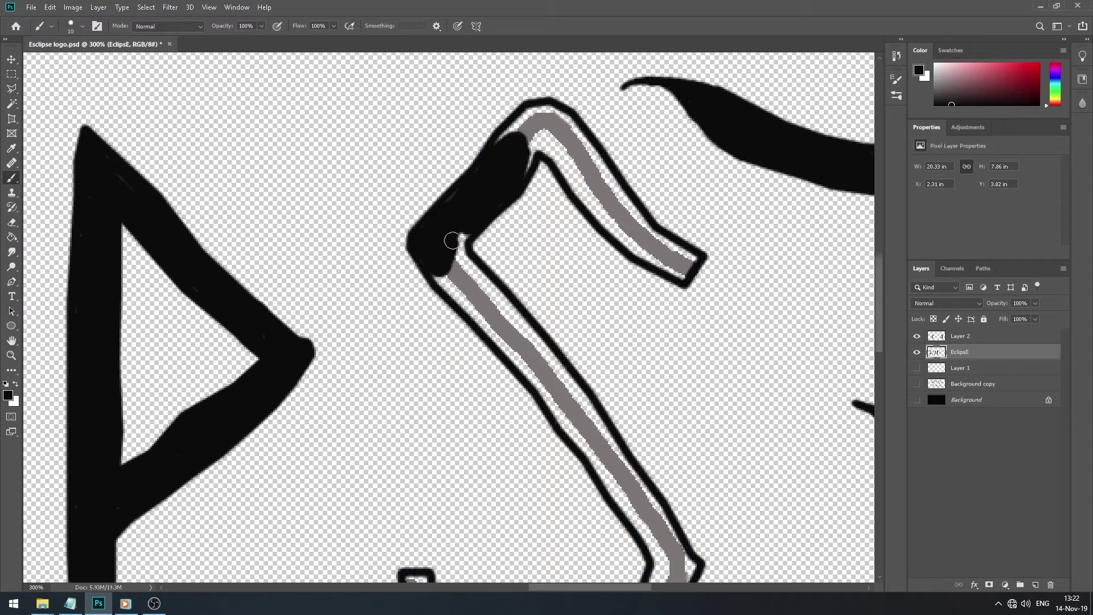
pyautogui.moveTo(508, 145)
pyautogui.mouseDown()
pyautogui.moveTo(454, 225)
pyautogui.moveTo(463, 259)
pyautogui.moveTo(449, 286)
pyautogui.moveTo(488, 329)
pyautogui.moveTo(516, 135)
pyautogui.moveTo(562, 120)
pyautogui.moveTo(524, 169)
pyautogui.moveTo(600, 209)
pyautogui.moveTo(550, 141)
pyautogui.moveTo(632, 244)
pyautogui.moveTo(684, 272)
pyautogui.moveTo(587, 158)
pyautogui.moveTo(605, 175)
pyautogui.mouseUp()
pyautogui.scroll(-4, 644, 229)
pyautogui.moveTo(505, 227)
pyautogui.mouseDown()
pyautogui.moveTo(582, 326)
pyautogui.moveTo(549, 248)
pyautogui.moveTo(614, 352)
pyautogui.moveTo(573, 311)
pyautogui.moveTo(644, 388)
pyautogui.moveTo(629, 398)
pyautogui.moveTo(634, 231)
pyautogui.moveTo(619, 341)
pyautogui.moveTo(684, 271)
pyautogui.moveTo(595, 383)
pyautogui.moveTo(486, 386)
pyautogui.moveTo(409, 300)
pyautogui.moveTo(545, 425)
pyautogui.moveTo(602, 381)
pyautogui.moveTo(510, 409)
pyautogui.moveTo(535, 441)
pyautogui.mouseUp()
pyautogui.scroll(-5, 629, 398)
# Add pointed spurs to the S's bottom corner, lower right corner and hook tip with a 3 px brush.
pyautogui.rightClick(590, 330)
pyautogui.moveTo(590, 330); pyautogui.dragTo(587, 330)
pyautogui.moveTo(556, 456); pyautogui.dragTo(549, 476)
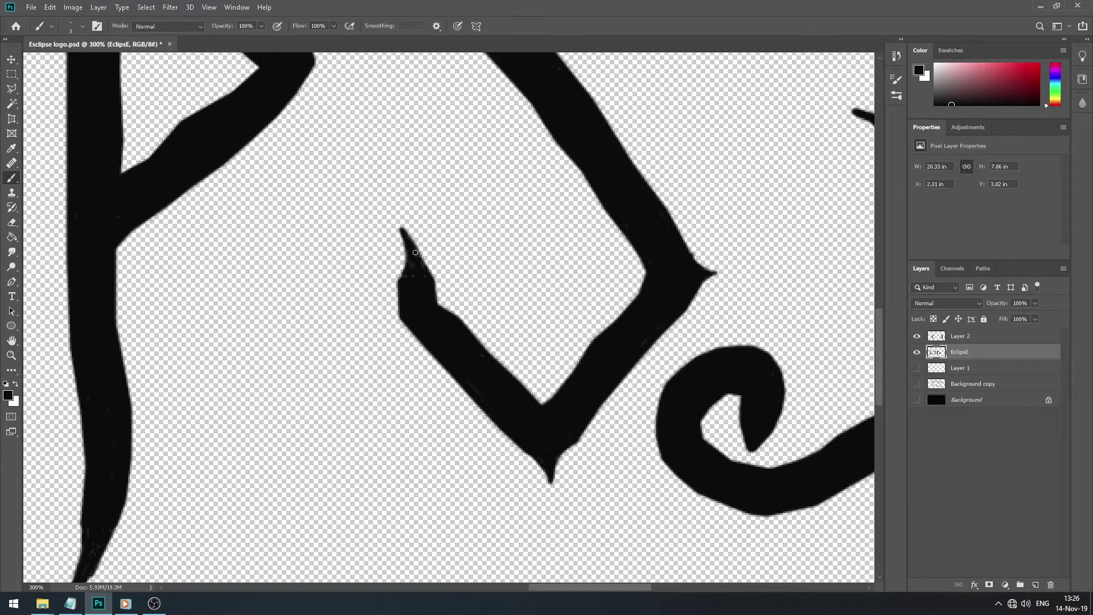
# Paint pointed spurs on the S's peak, left corner and upper arm end, and on the P's top and right corner.
pyautogui.scroll(10, 418, 289)
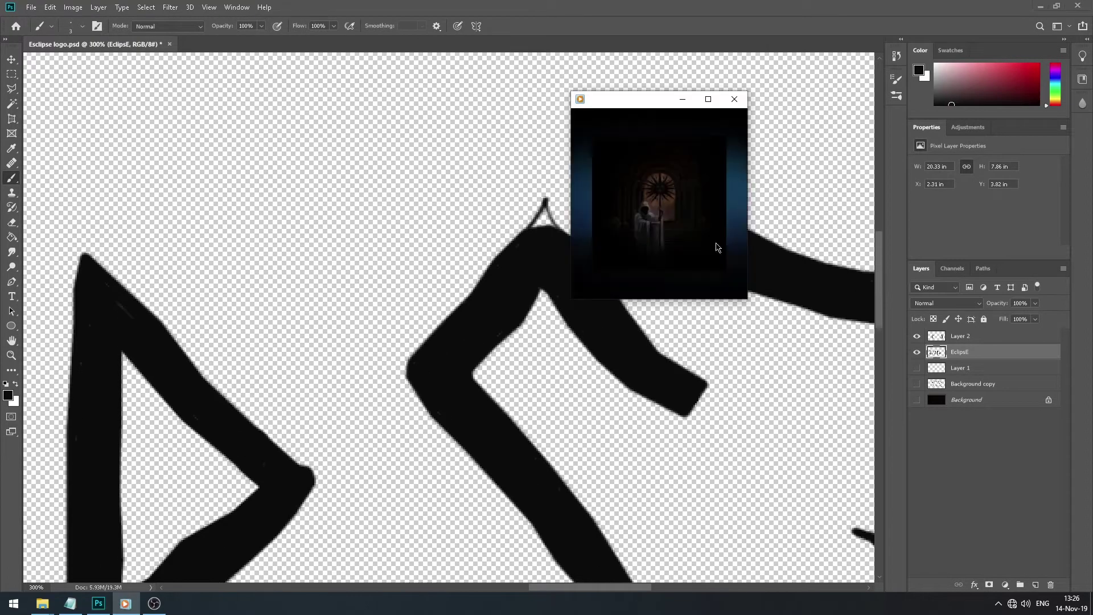
pyautogui.moveTo(545, 200); pyautogui.dragTo(555, 226)
pyautogui.scroll(-5, 727, 227)
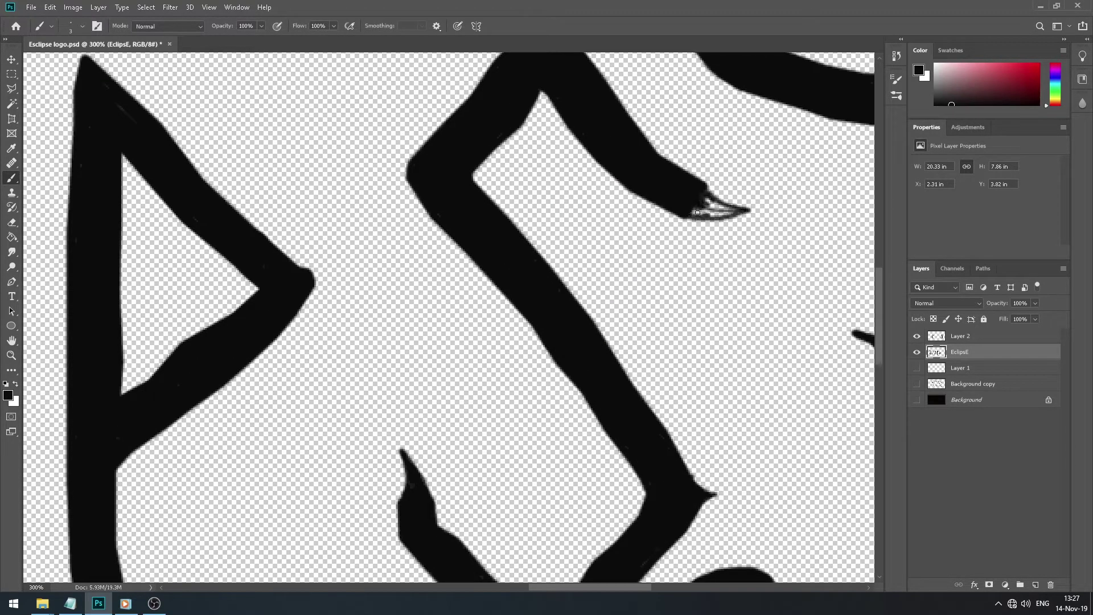
pyautogui.scroll(3, 534, 215)
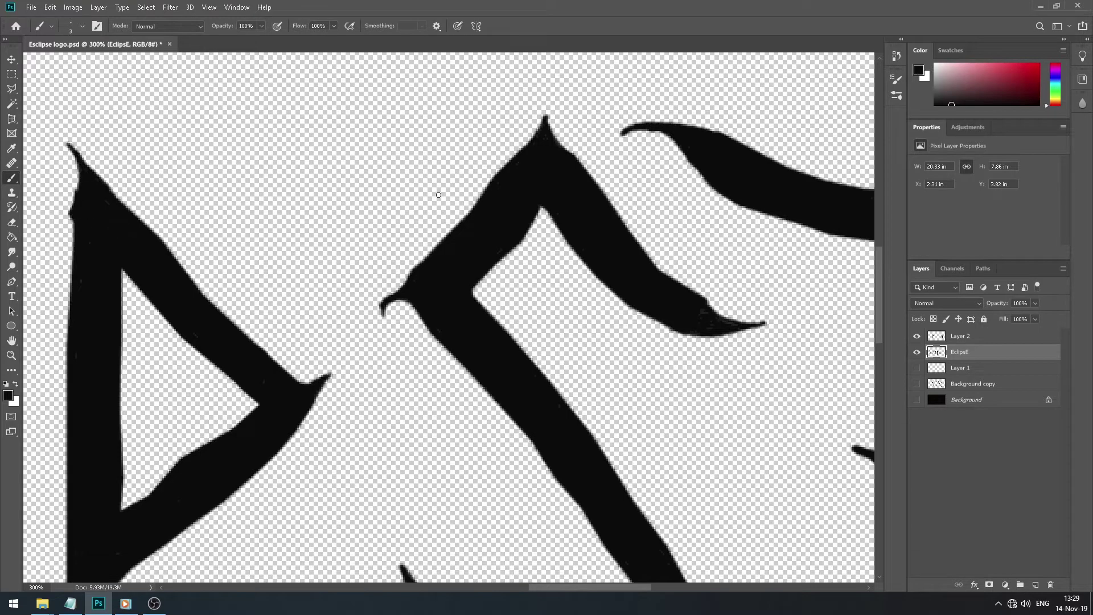
# Undo the edits back to the state before the EclipsE layer was added.
pyautogui.hotkey('ctrl', 'z')
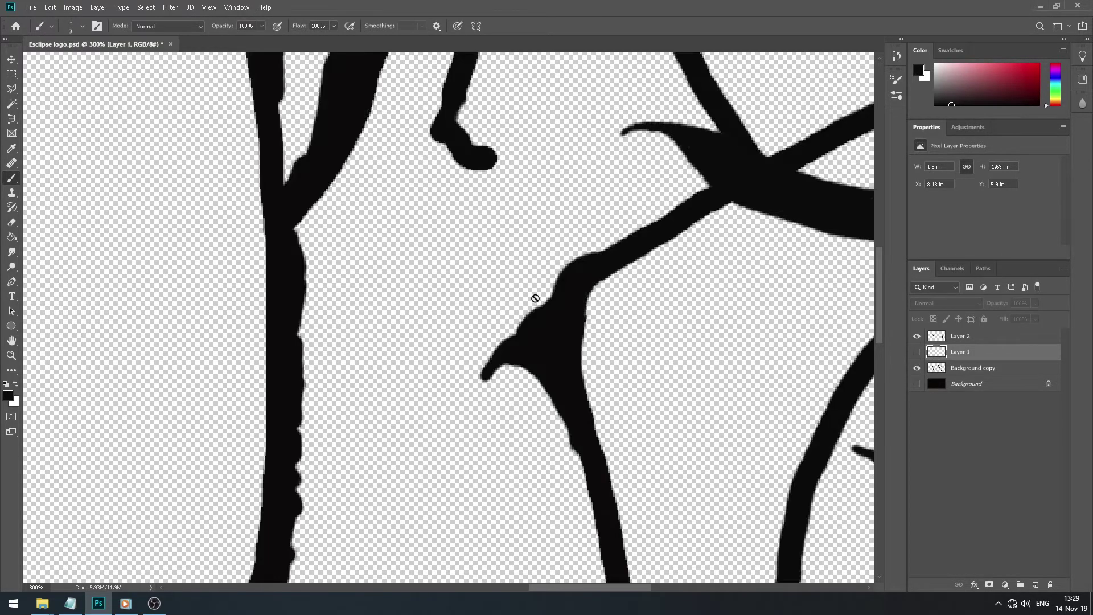
pyautogui.click(51, 8)
pyautogui.click(61, 41)
pyautogui.click(50, 8)
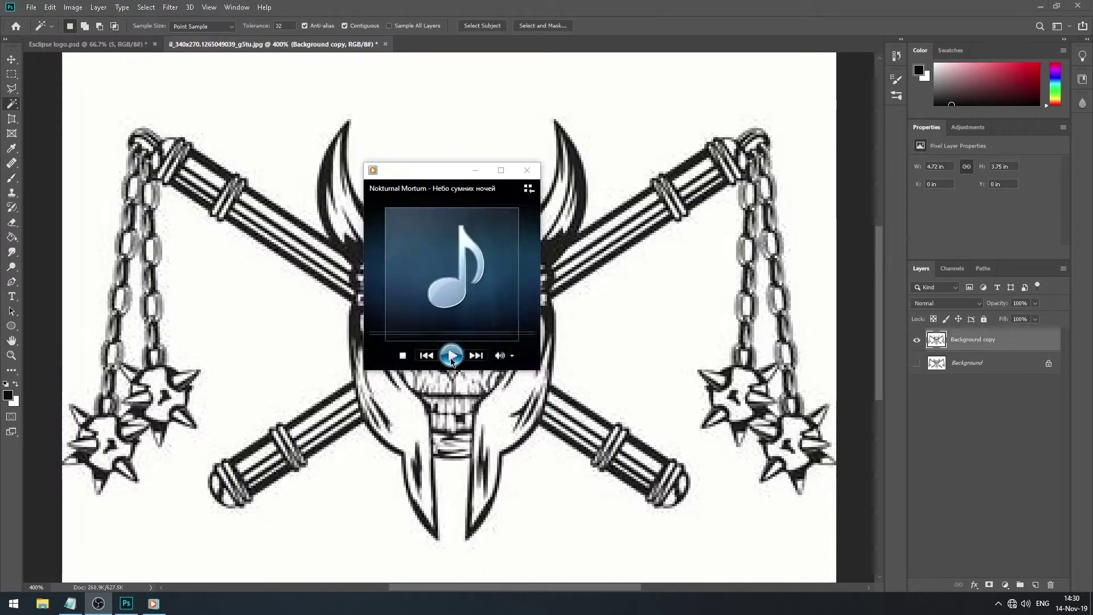
# Delete the white background around the horned skull and flails, and the enclosed white area between the left flail's chains.
pyautogui.press('Delete')
pyautogui.hotkey('ctrl', 'd')
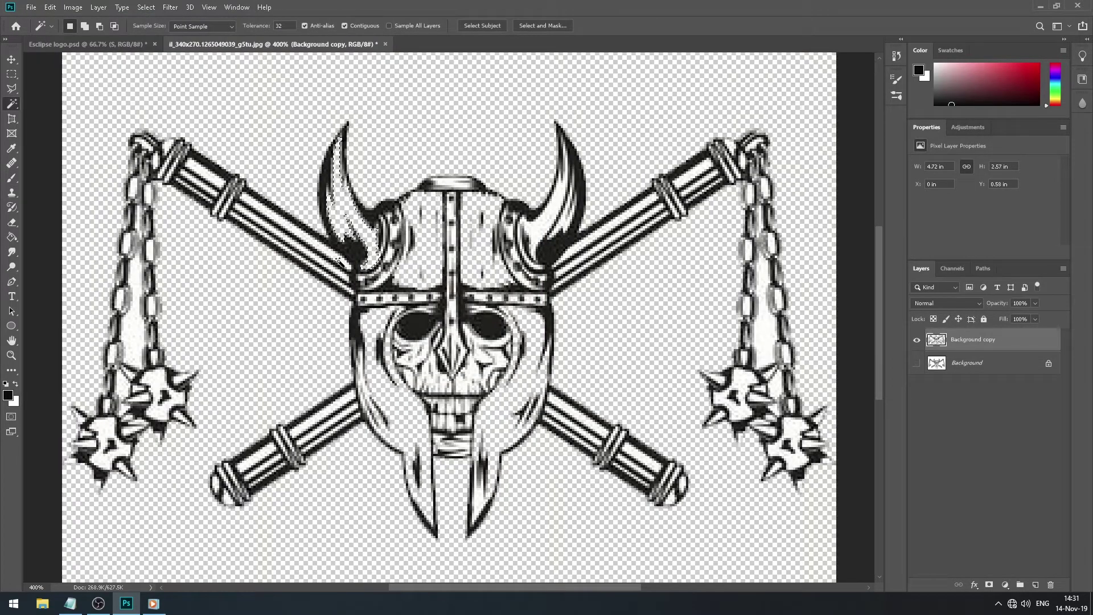
pyautogui.click(121, 382)
pyautogui.hotkey('ctrl', '+')
pyautogui.hotkey('ctrl', '+')
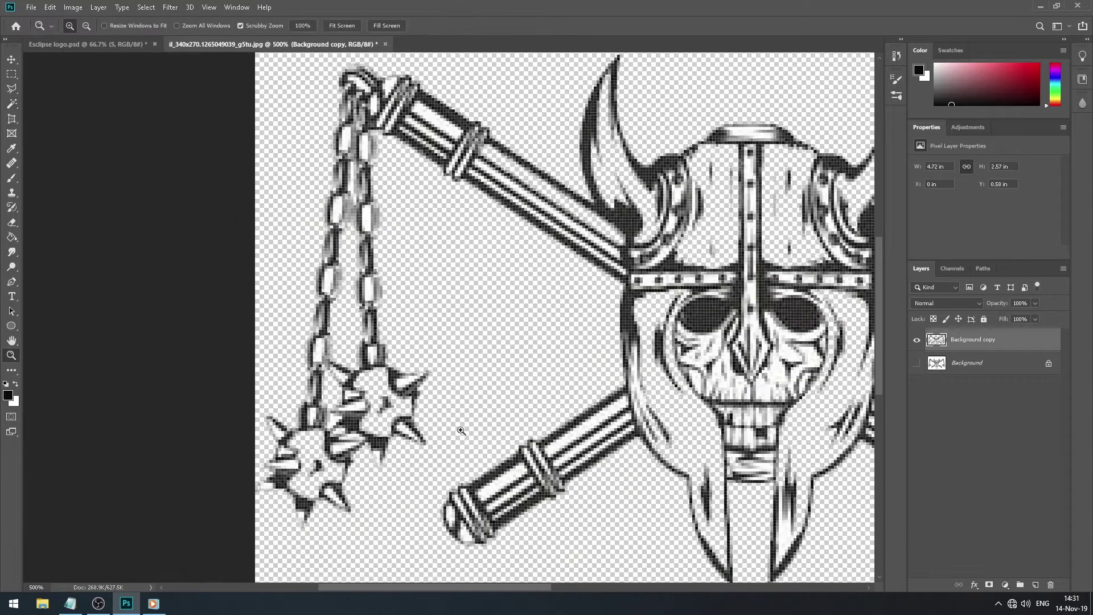
pyautogui.press('Delete')
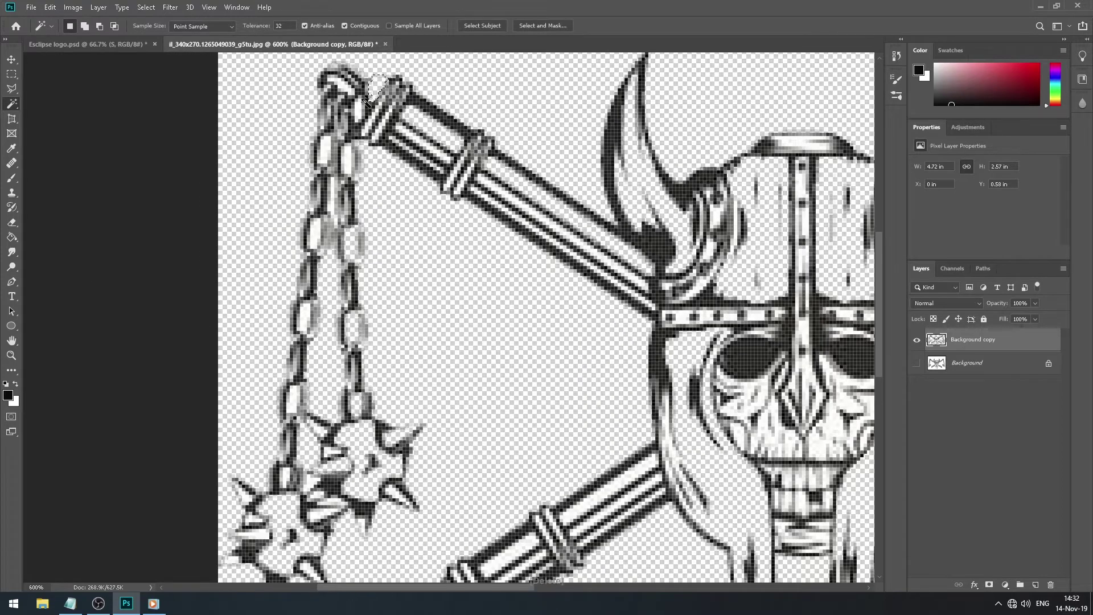
# Remove the remaining white patches from the left flail's chain and the lower right handle's rounded end with the Magic Wand.
pyautogui.click(316, 242)
pyautogui.scroll(-2, 491, 391)
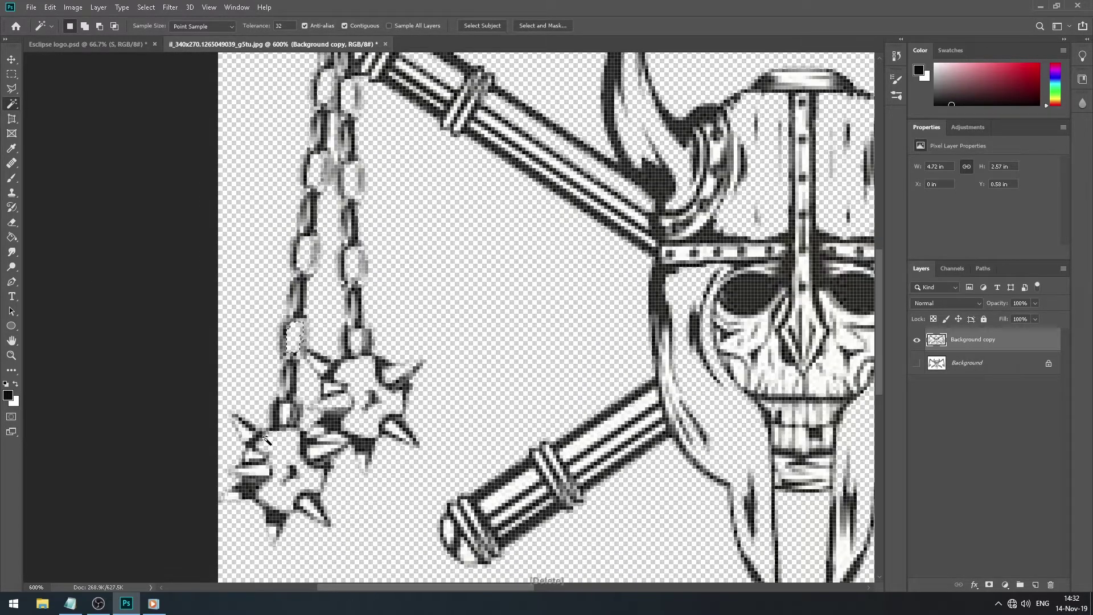
pyautogui.press('h')
pyautogui.moveTo(285, 411); pyautogui.dragTo(512, 415)
pyautogui.click(663, 384)
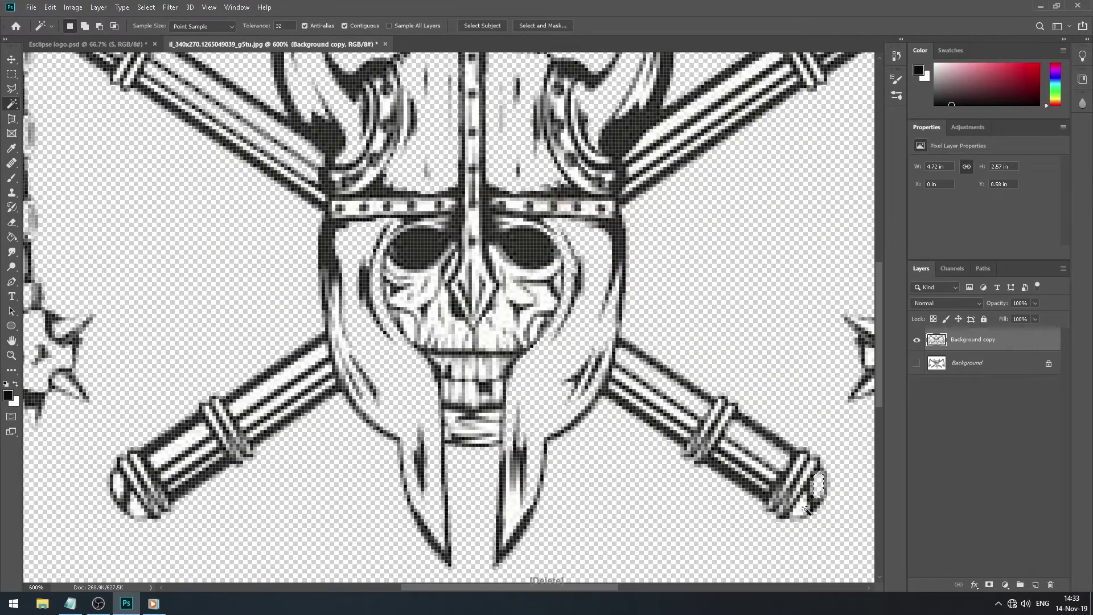
pyautogui.scroll(1, 236, 326)
# Clear the selection and erase the skull, the lower part of the helmet and the lower left handle.
pyautogui.press('e')
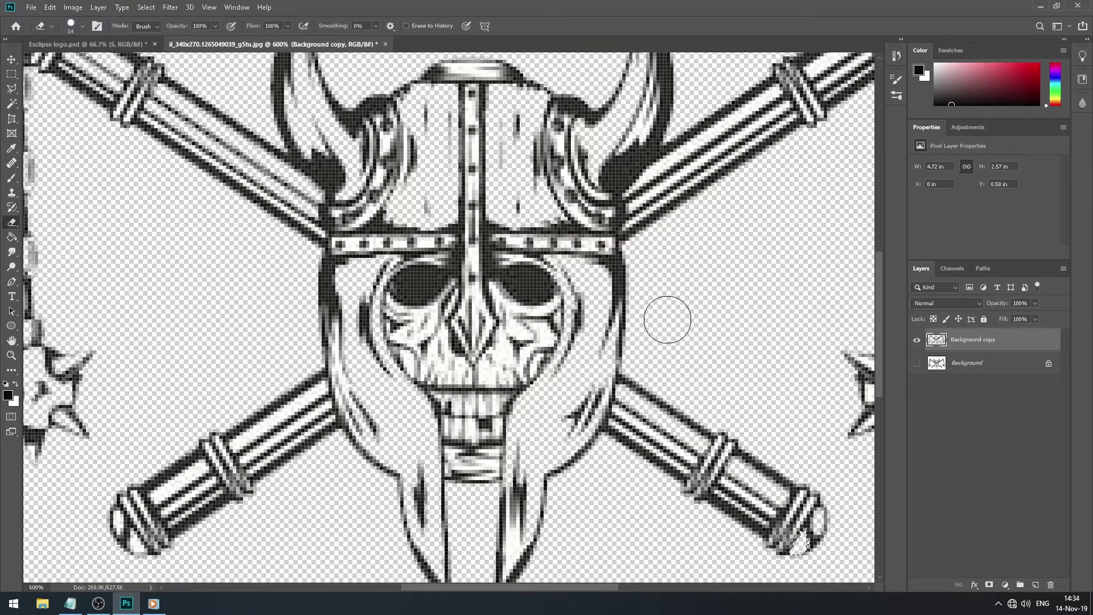
pyautogui.scroll(1, 666, 317)
pyautogui.moveTo(458, 147); pyautogui.dragTo(438, 171)
pyautogui.hotkey('ctrl', 'z')
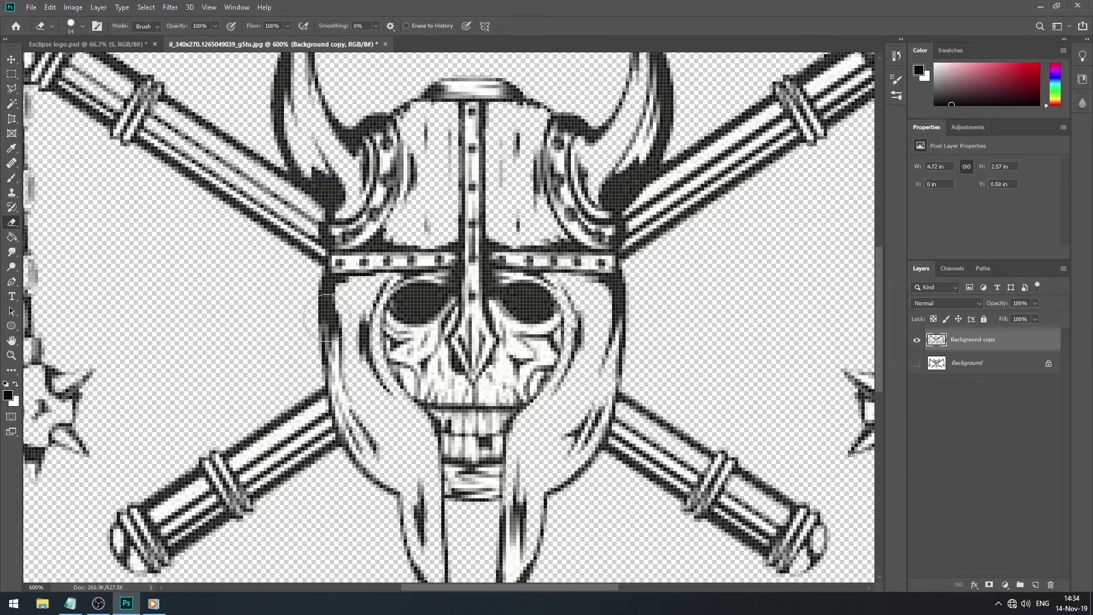
pyautogui.moveTo(370, 296)
pyautogui.mouseDown()
pyautogui.moveTo(513, 399)
pyautogui.moveTo(343, 344)
pyautogui.moveTo(276, 507)
pyautogui.moveTo(586, 404)
pyautogui.moveTo(109, 537)
pyautogui.moveTo(578, 431)
pyautogui.moveTo(444, 541)
pyautogui.mouseUp()
pyautogui.hotkey('ctrl', 'z')
pyautogui.scroll(-5, 378, 454)
pyautogui.scroll(8, 829, 317)
pyautogui.hscroll(10, 829, 318)
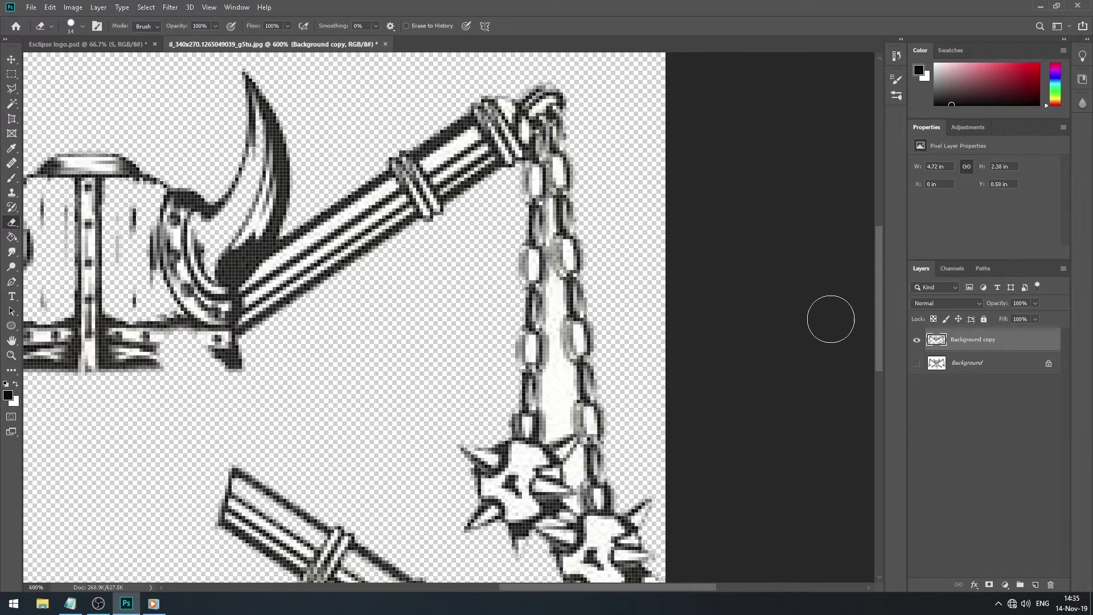
# Erase the right flail's spiked balls and chains together with the outer part of its handle.
pyautogui.moveTo(829, 317)
pyautogui.mouseDown()
pyautogui.moveTo(591, 288)
pyautogui.moveTo(388, 303)
pyautogui.moveTo(615, 535)
pyautogui.mouseUp()
pyautogui.scroll(-4, 590, 393)
pyautogui.hscroll(-8, 489, 566)
pyautogui.scroll(4, 488, 567)
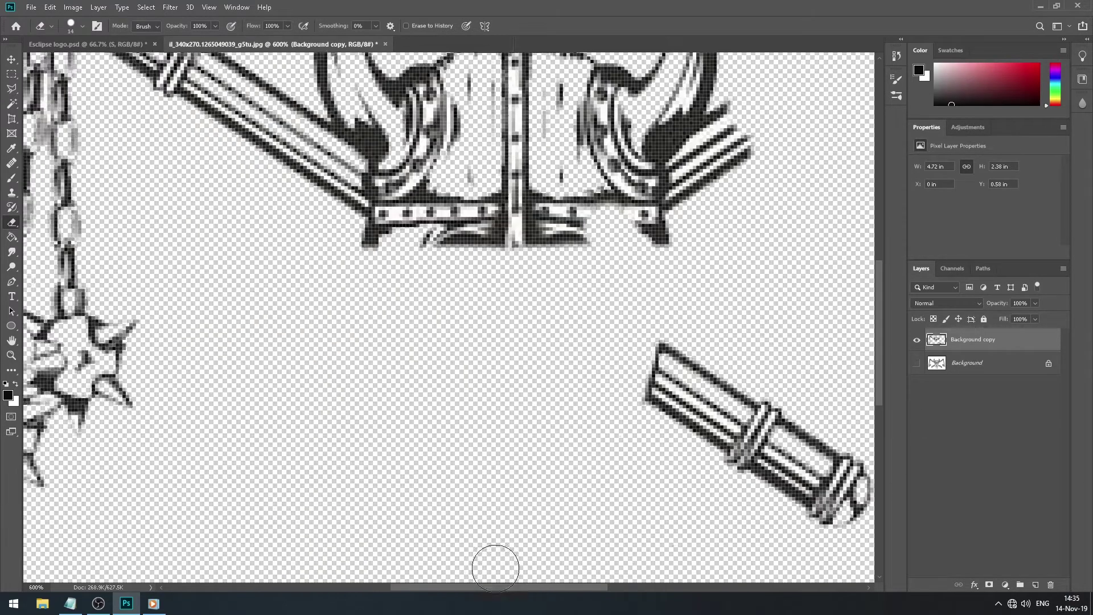
# Erase the horned helmet and the remaining stub of the upper right handle.
pyautogui.moveTo(361, 440)
pyautogui.mouseDown()
pyautogui.moveTo(667, 440)
pyautogui.moveTo(628, 413)
pyautogui.moveTo(403, 385)
pyautogui.moveTo(351, 297)
pyautogui.moveTo(395, 349)
pyautogui.moveTo(615, 520)
pyautogui.mouseUp()
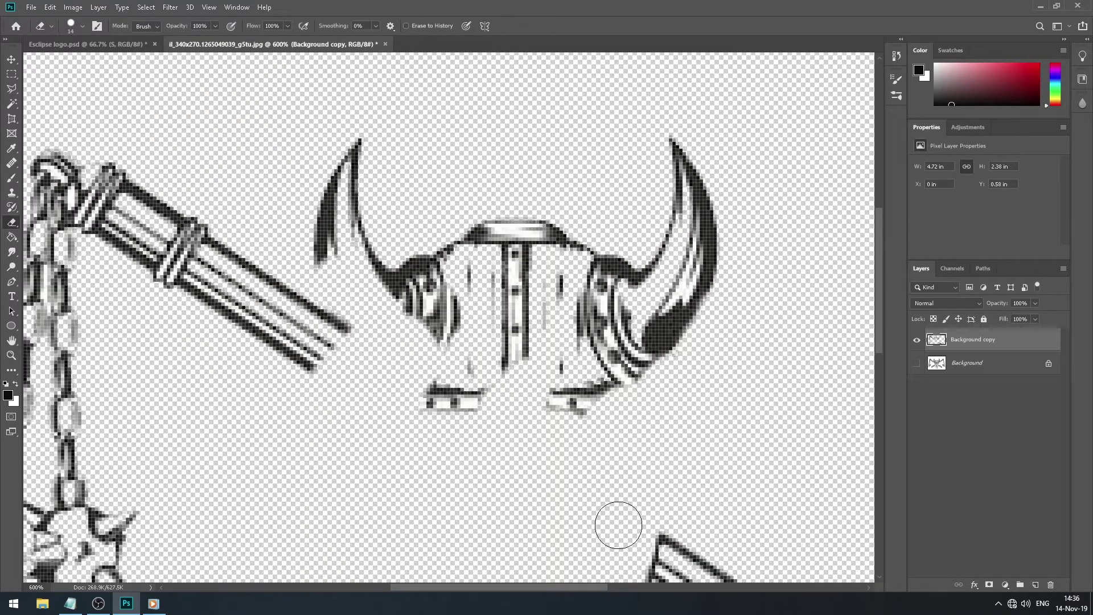
pyautogui.scroll(-2, 614, 520)
pyautogui.moveTo(433, 324)
pyautogui.mouseDown()
pyautogui.moveTo(600, 325)
pyautogui.moveTo(312, 160)
pyautogui.moveTo(432, 242)
pyautogui.mouseUp()
pyautogui.scroll(-4, 433, 241)
pyautogui.hscroll(-5, 433, 242)
pyautogui.scroll(-3, 251, 383)
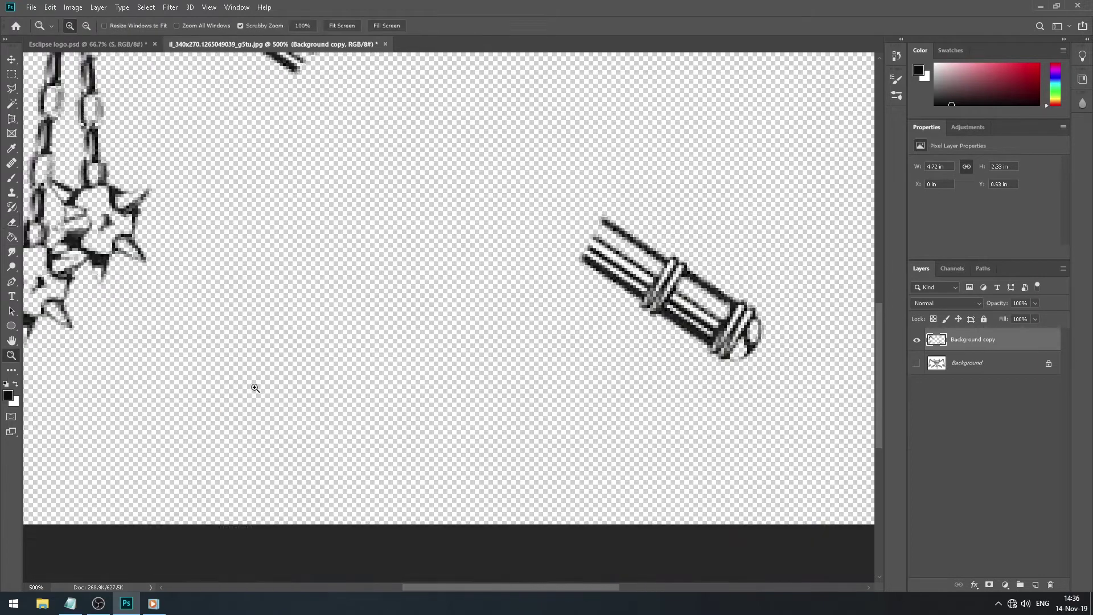
# Erase the shaft remnants between the upper and lower handle bands, keeping only the banded end pieces.
pyautogui.click(11, 74)
pyautogui.hotkey('ctrl', 'z')
pyautogui.press('b')
pyautogui.scroll(3, 446, 370)
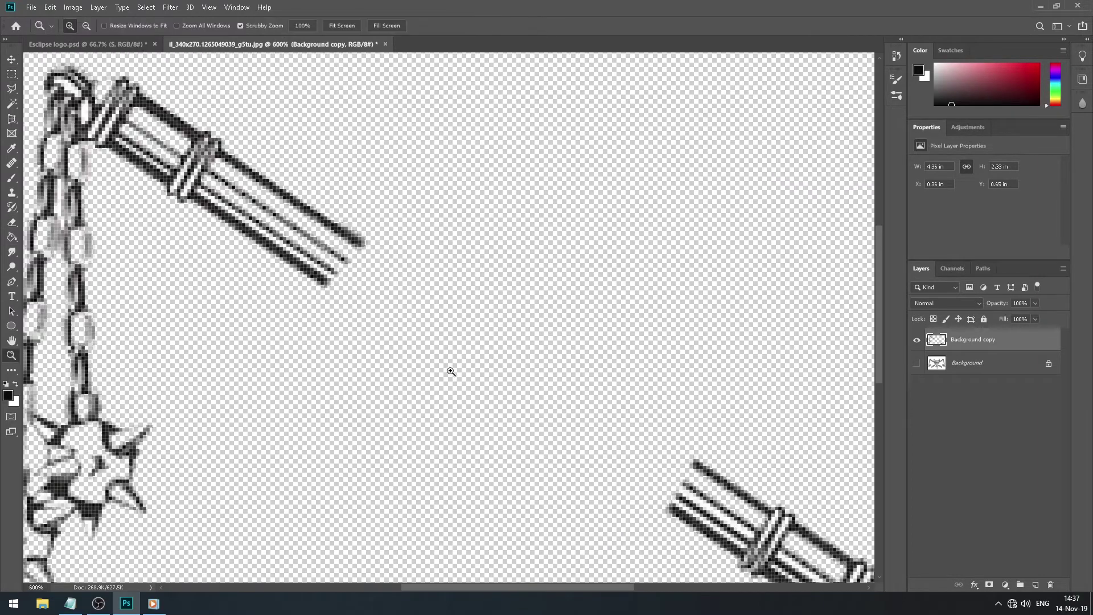
pyautogui.hotkey('ctrl', 'z')
pyautogui.press('e')
pyautogui.moveTo(364, 268); pyautogui.dragTo(222, 222)
pyautogui.scroll(-2, 222, 222)
pyautogui.moveTo(712, 500); pyautogui.dragTo(734, 529)
pyautogui.scroll(2, 205, 171)
# Draw a straight path between the handle's two banded end pieces and stroke it with the brush as the shaft's upper edge.
pyautogui.press('b')
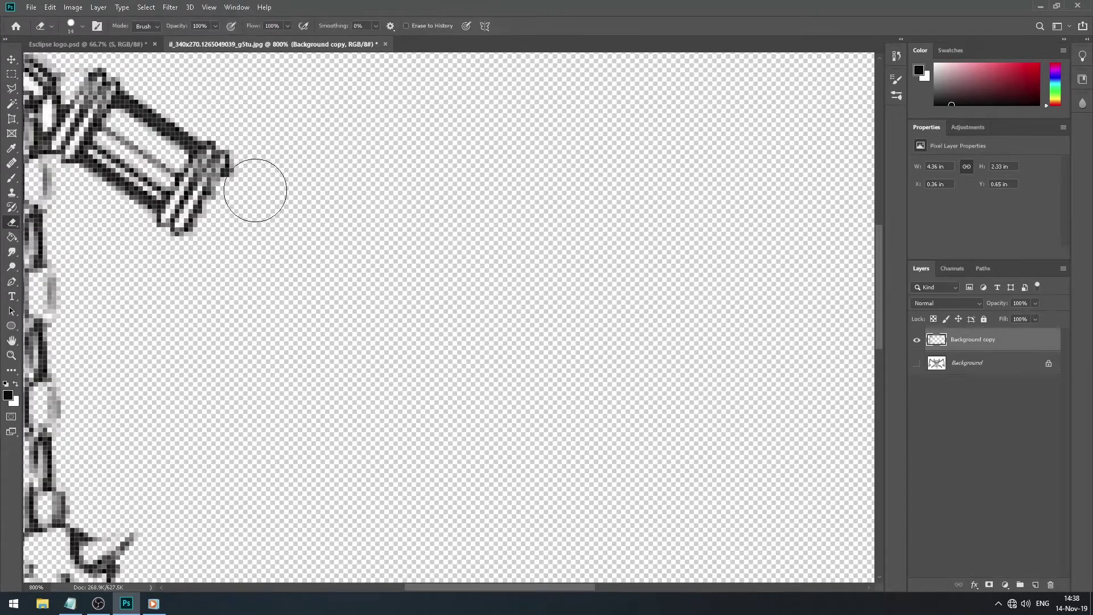
pyautogui.moveTo(342, 234); pyautogui.dragTo(541, 286)
pyautogui.hotkey('ctrl', 'z')
pyautogui.click(82, 26)
pyautogui.press('Escape')
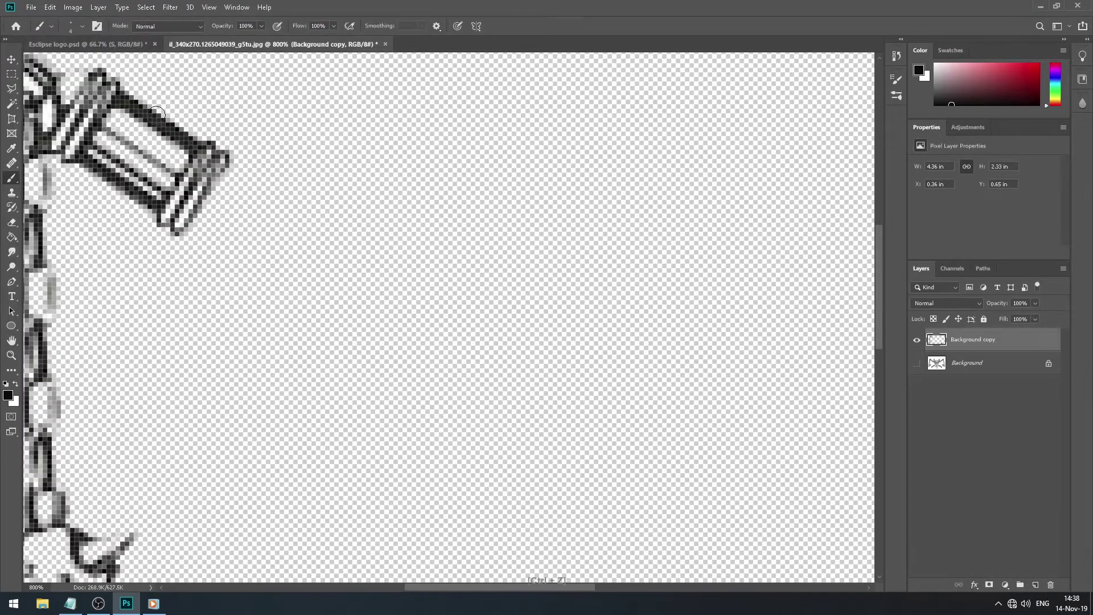
pyautogui.press('z')
pyautogui.scroll(-4, 518, 519)
pyautogui.press('p')
pyautogui.click(335, 200)
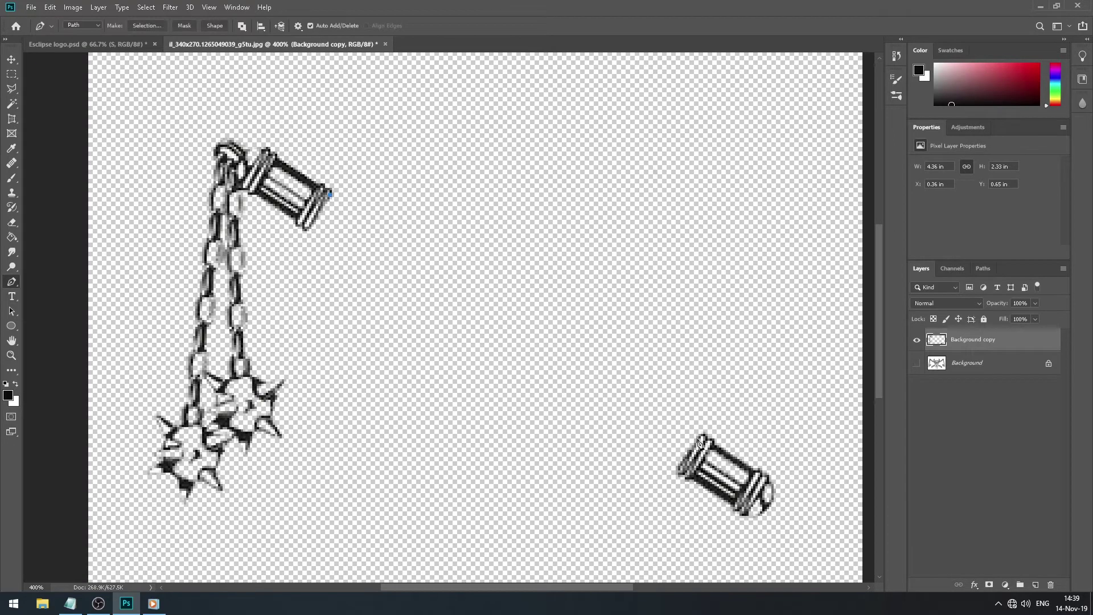
pyautogui.click(706, 447)
pyautogui.rightClick(540, 60)
pyautogui.click(586, 149)
pyautogui.rightClick(362, 217)
pyautogui.click(391, 235)
# Add a parallel black line between the two bands as the shaft's lower edge.
pyautogui.hotkey('ctrl', '+')
pyautogui.press('b')
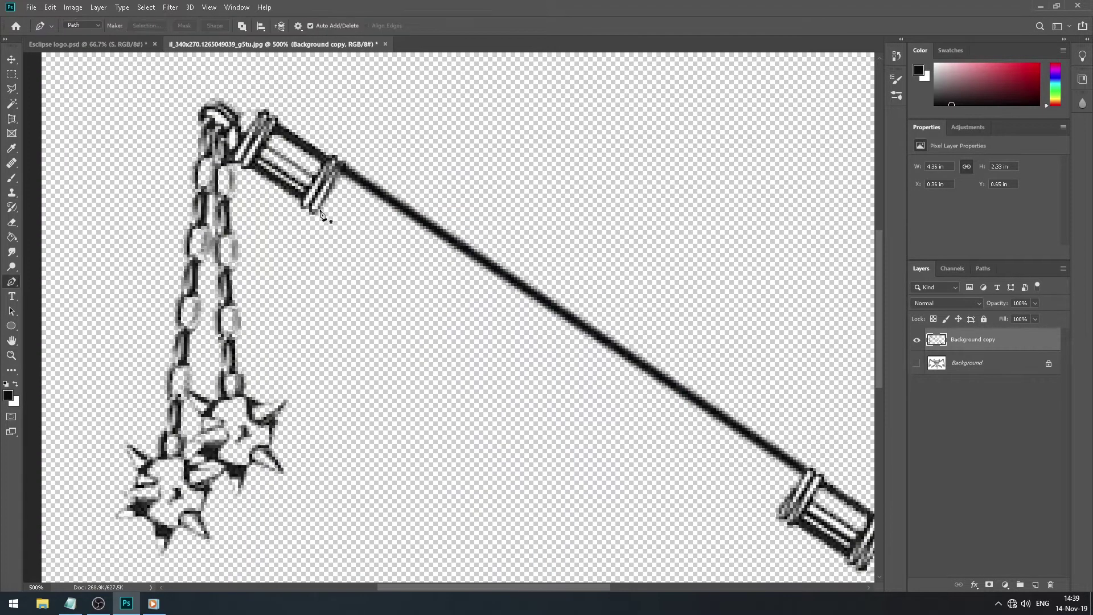
pyautogui.hotkey('ctrl', 'z')
pyautogui.hotkey('ctrl', 'z')
# Reduce the brush size and stroke a straight path as a thin line inside the shaft between the two bands.
pyautogui.click(83, 27)
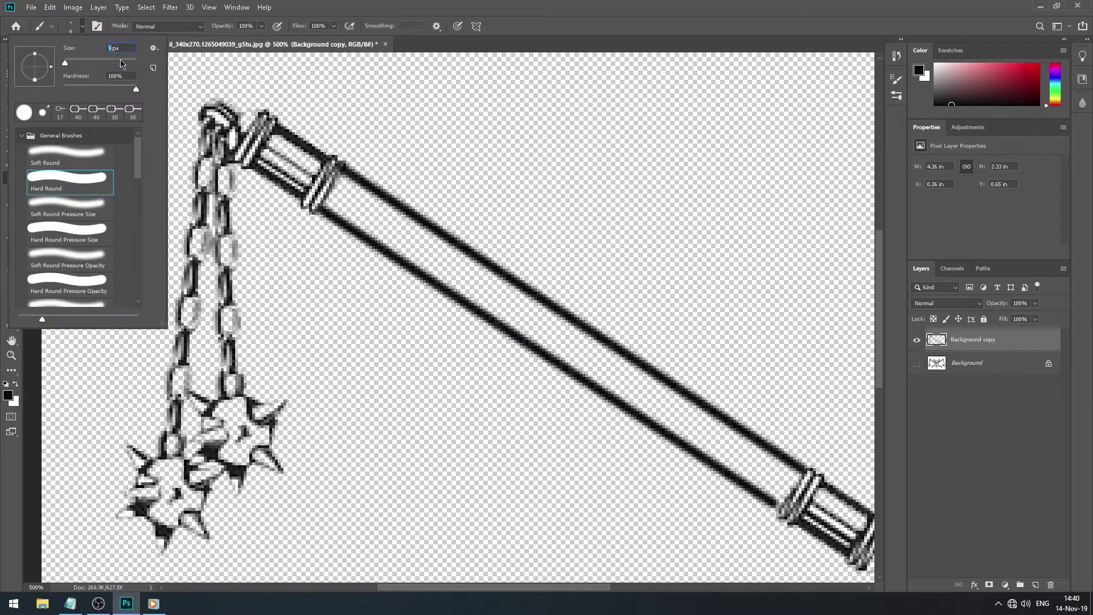
pyautogui.press('Escape')
pyautogui.rightClick(471, 162)
pyautogui.press('Escape')
pyautogui.press('p')
pyautogui.click(334, 191)
pyautogui.click(796, 488)
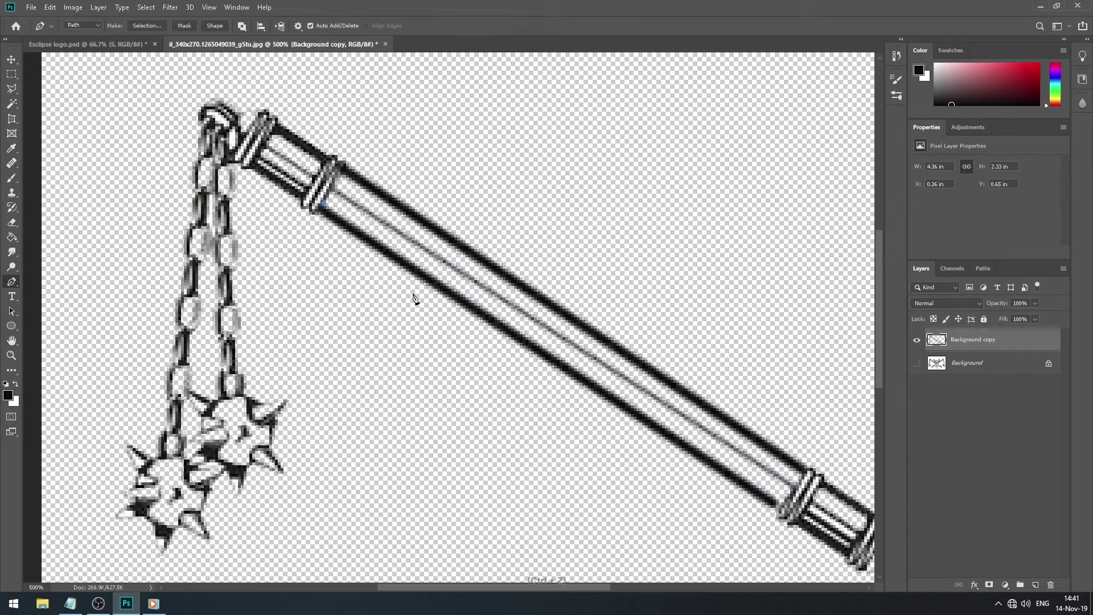
# Add a second thin inner line to the shaft, parallel to its lower edge.
pyautogui.scroll(4, 414, 298)
pyautogui.press('b')
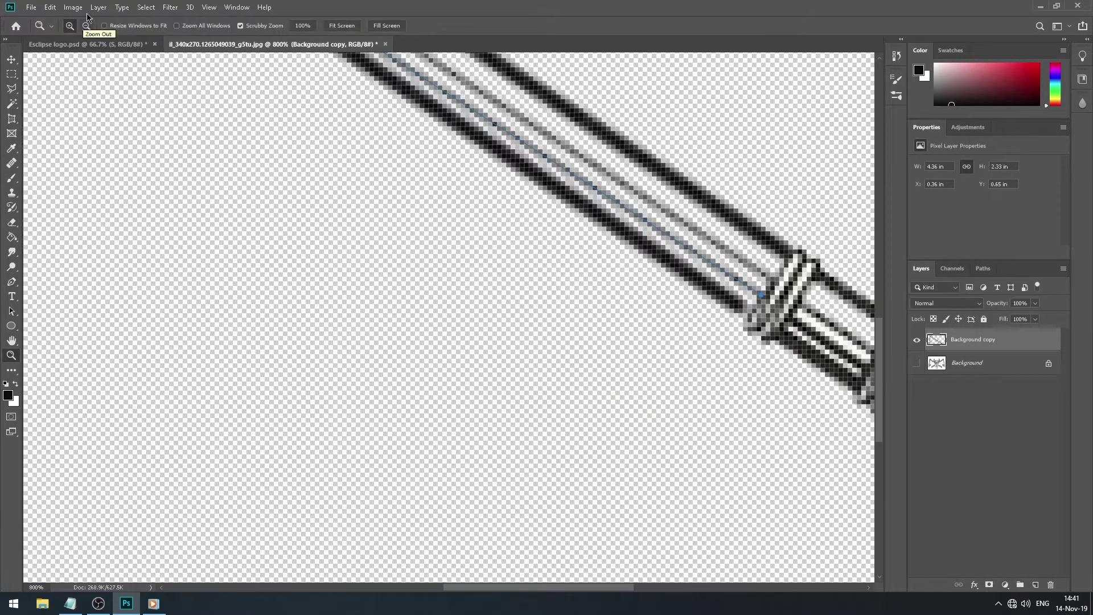
pyautogui.rightClick(272, 255)
pyautogui.press('Escape')
pyautogui.moveTo(420, 390); pyautogui.dragTo(503, 386)
pyautogui.hotkey('ctrl', 'z')
pyautogui.rightClick(272, 255)
pyautogui.press('Escape')
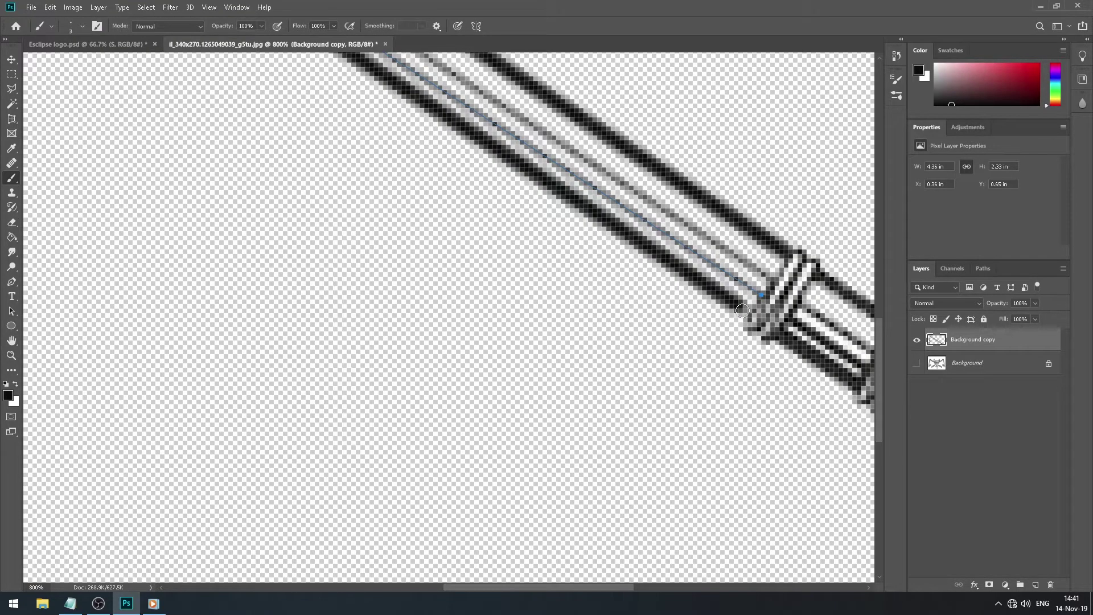
pyautogui.scroll(-3, 256, 256)
pyautogui.scroll(3, 256, 256)
pyautogui.click(11, 74)
pyautogui.scroll(-5, 635, 507)
pyautogui.press('p')
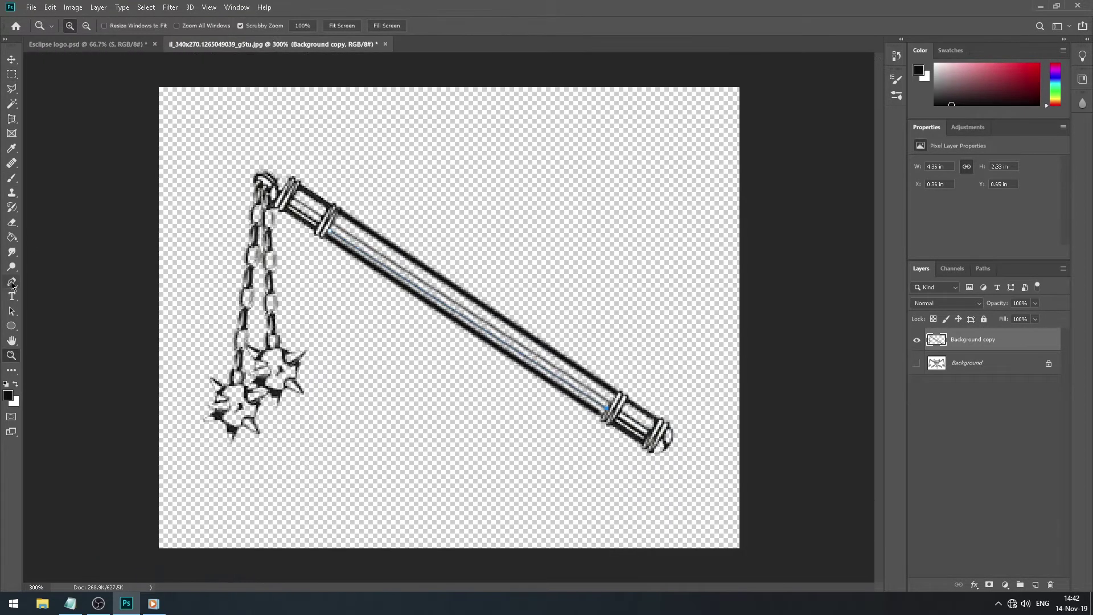
# Apply a Bevel & Emboss layer style to the flail's Background copy layer.
pyautogui.click(974, 585)
pyautogui.click(991, 447)
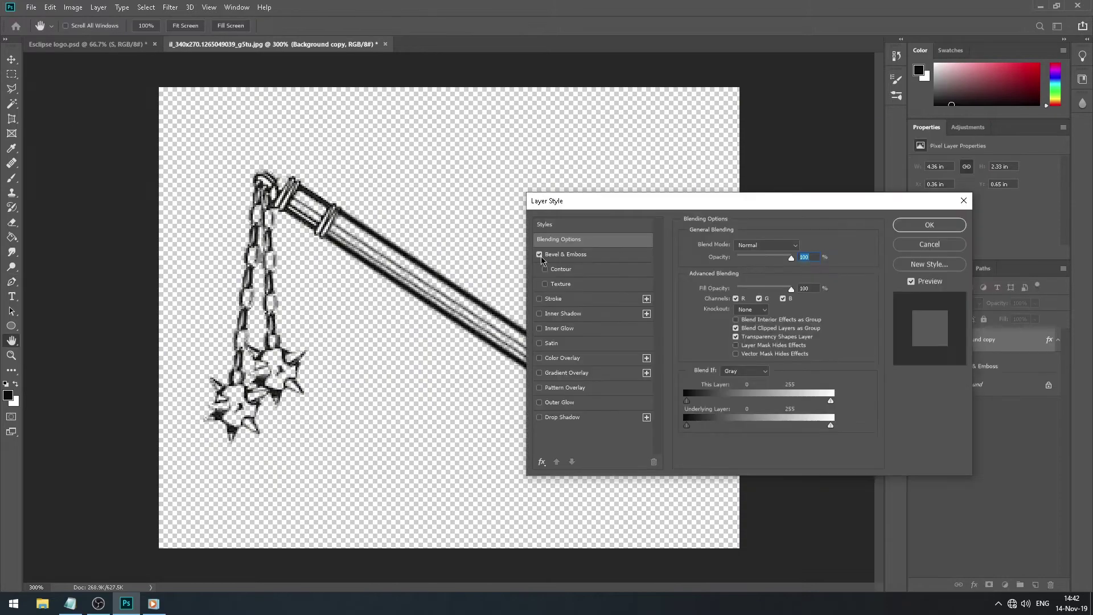
pyautogui.press('Return')
# Bring the flail into Esclipse logo.psd, scale it to 237.15% and flip it vertically.
pyautogui.moveTo(32, 72); pyautogui.dragTo(525, 342)
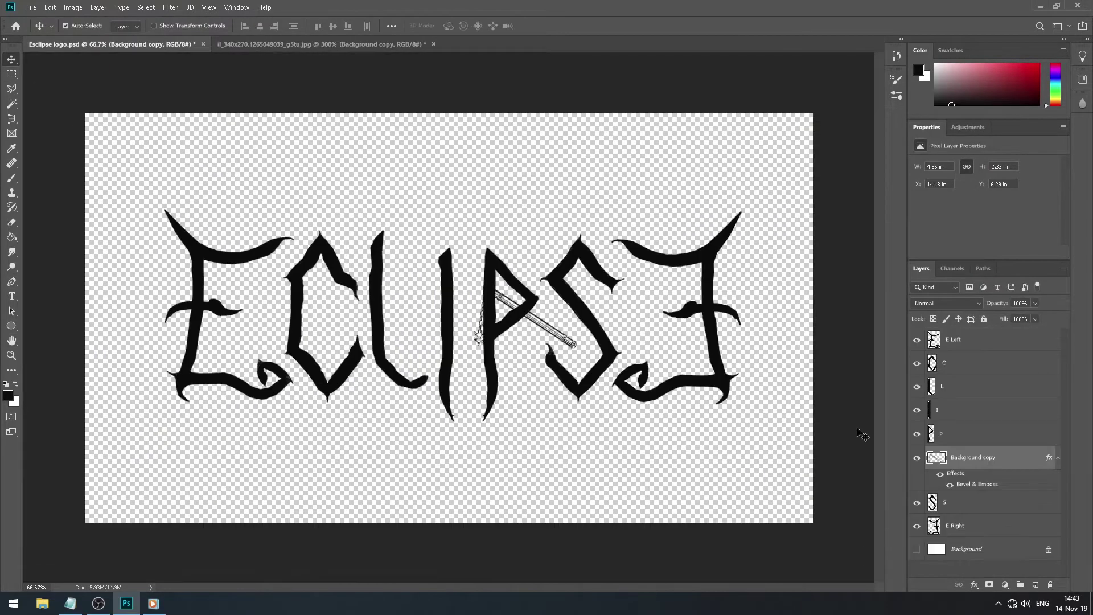
pyautogui.hotkey('ctrl', 't')
pyautogui.moveTo(603, 399); pyautogui.dragTo(575, 356)
pyautogui.rightClick(630, 176)
pyautogui.click(672, 310)
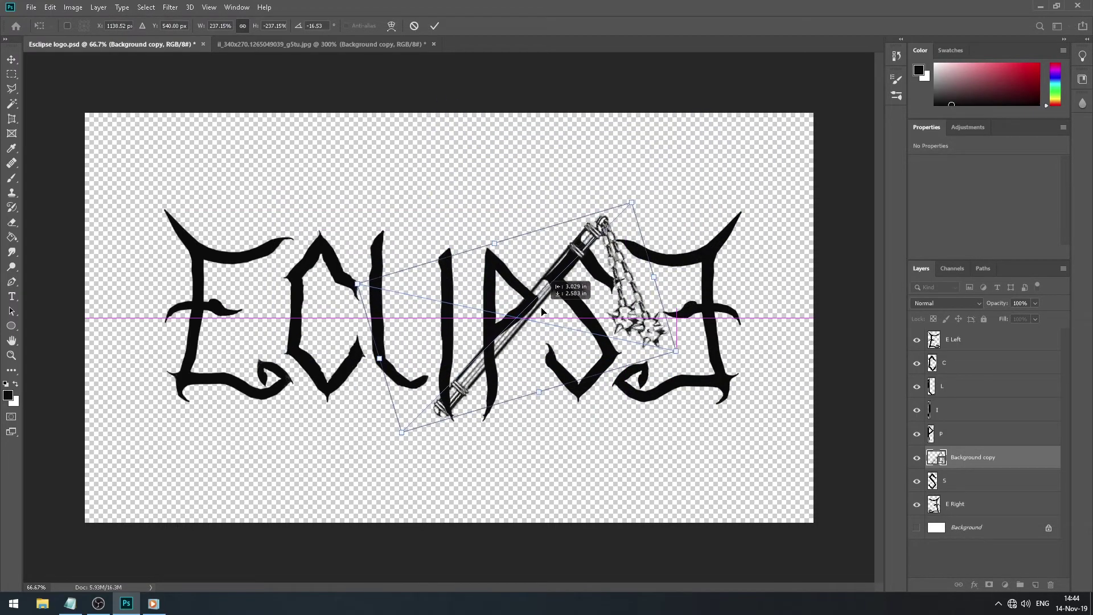
# Reposition and tilt the enlarged flail so it runs diagonally below the P and S.
pyautogui.moveTo(663, 393); pyautogui.dragTo(649, 419)
pyautogui.rightClick(519, 371)
pyautogui.click(572, 478)
pyautogui.rightClick(366, 433)
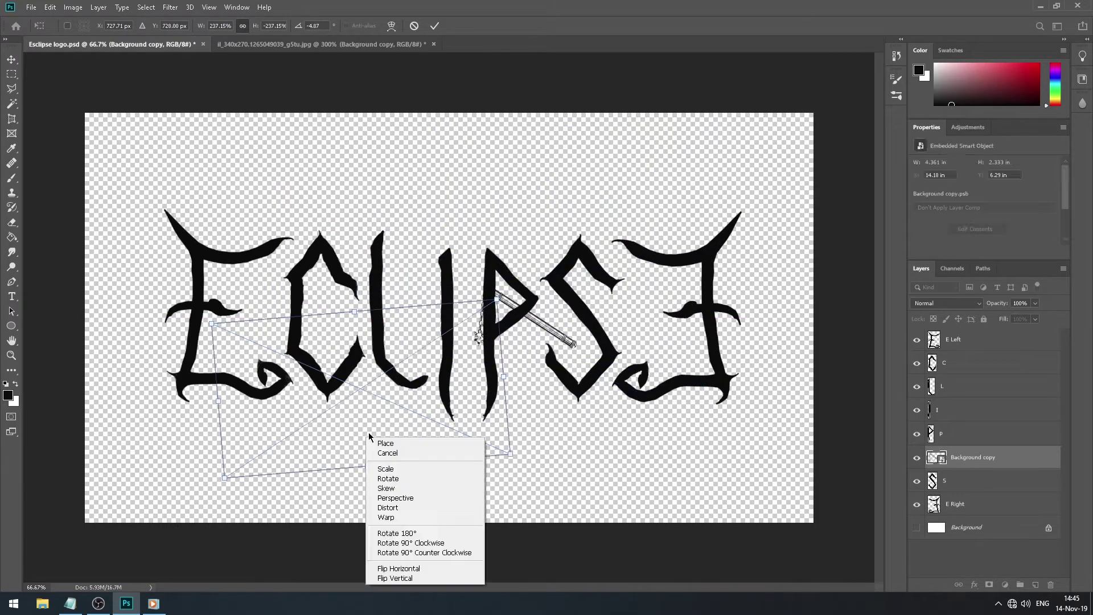
pyautogui.click(398, 529)
pyautogui.moveTo(338, 211); pyautogui.dragTo(473, 419)
pyautogui.rightClick(473, 419)
pyautogui.click(496, 452)
# Scale the flail to 214.22%, tilt it to -16.01° and lay it from the S's bottom tip to the right E's upper horn.
pyautogui.moveTo(569, 410); pyautogui.dragTo(594, 409)
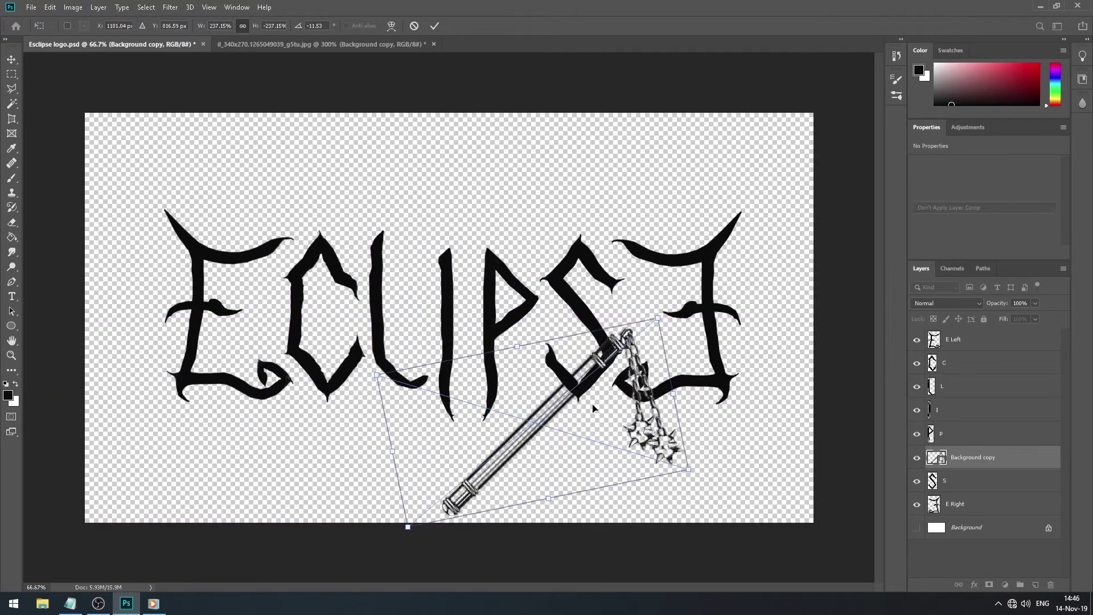
pyautogui.rightClick(594, 405)
pyautogui.moveTo(550, 414); pyautogui.dragTo(555, 391)
pyautogui.press('m')
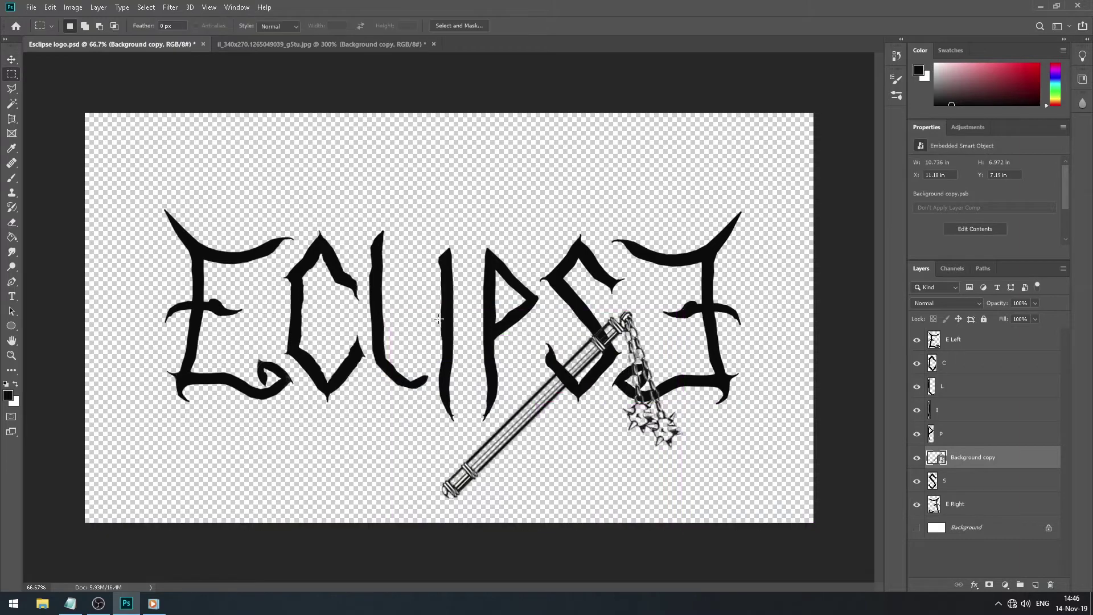
pyautogui.moveTo(655, 301); pyautogui.dragTo(632, 321)
pyautogui.moveTo(582, 387); pyautogui.dragTo(711, 304)
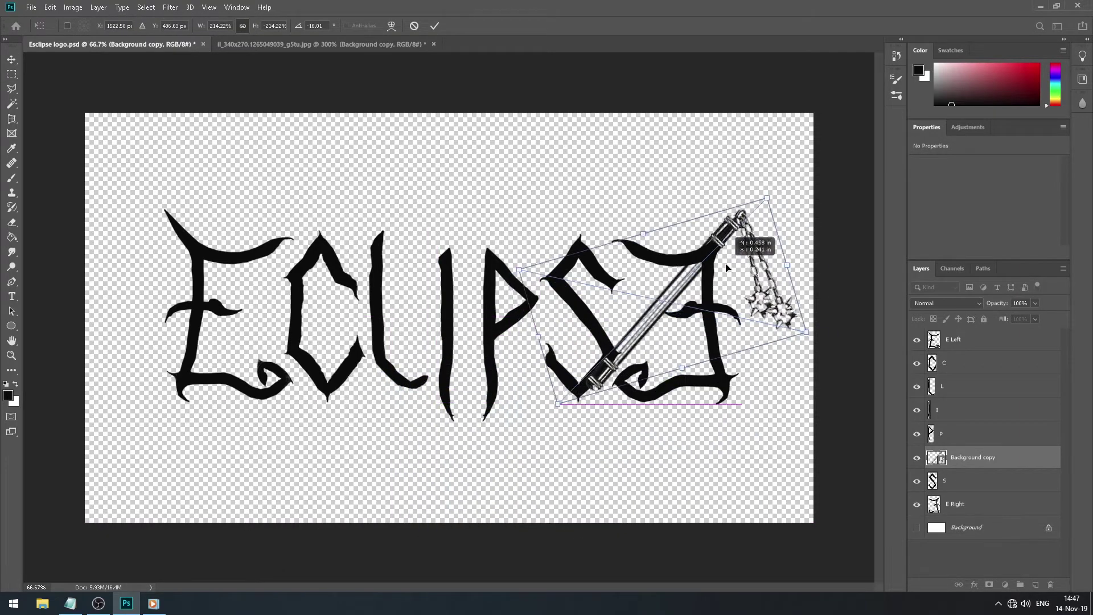
# Duplicate the flail, mirror the copy horizontally across the left E and C, and rearrange the E Left and C layers.
pyautogui.click(958, 343)
pyautogui.moveTo(708, 339); pyautogui.dragTo(253, 295)
pyautogui.click(981, 459)
pyautogui.hotkey('ctrl', 'j')
pyautogui.hotkey('ctrl', 't')
pyautogui.rightClick(640, 305)
pyautogui.click(661, 425)
pyautogui.press('Return')
pyautogui.hotkey('ctrl', ']')
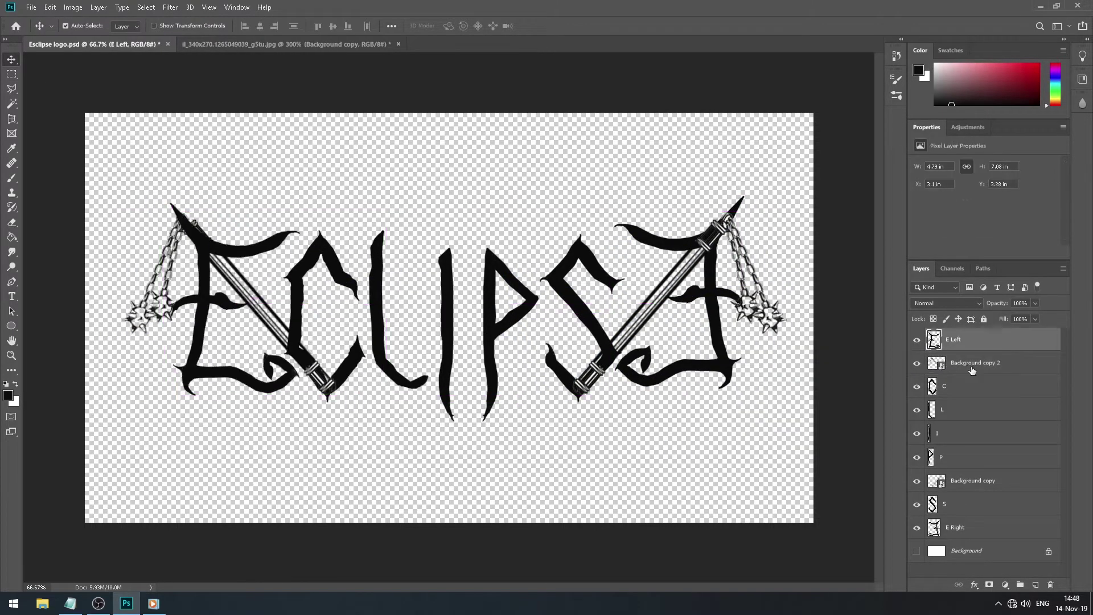
pyautogui.moveTo(968, 386); pyautogui.dragTo(969, 364)
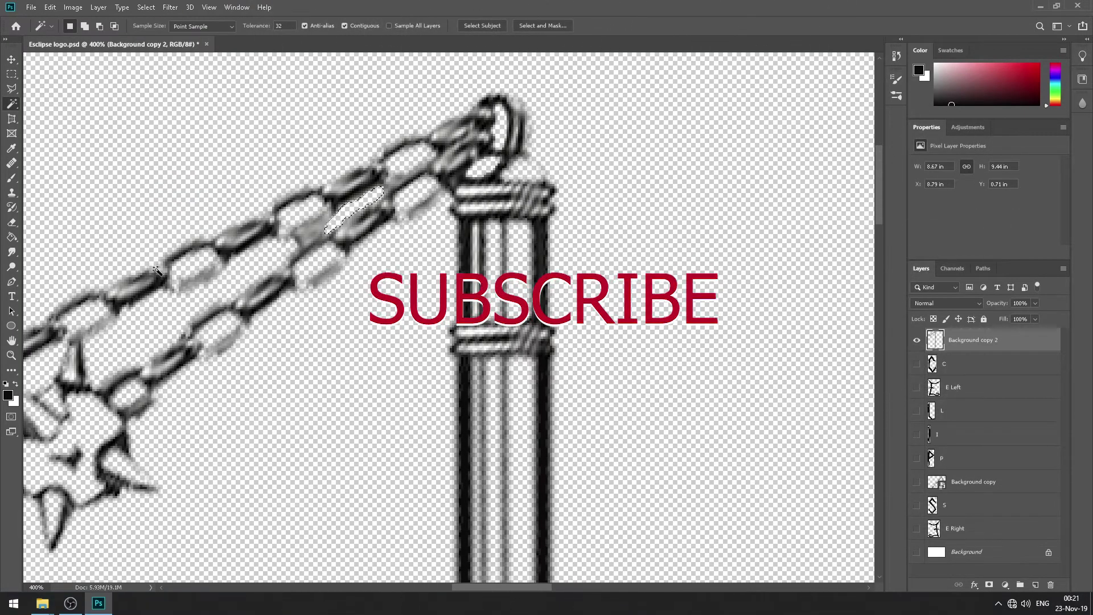
# Duplicate the Background copy 2 layer and rename the duplicate "spike ball".
pyautogui.press('e')
pyautogui.rightClick(988, 340)
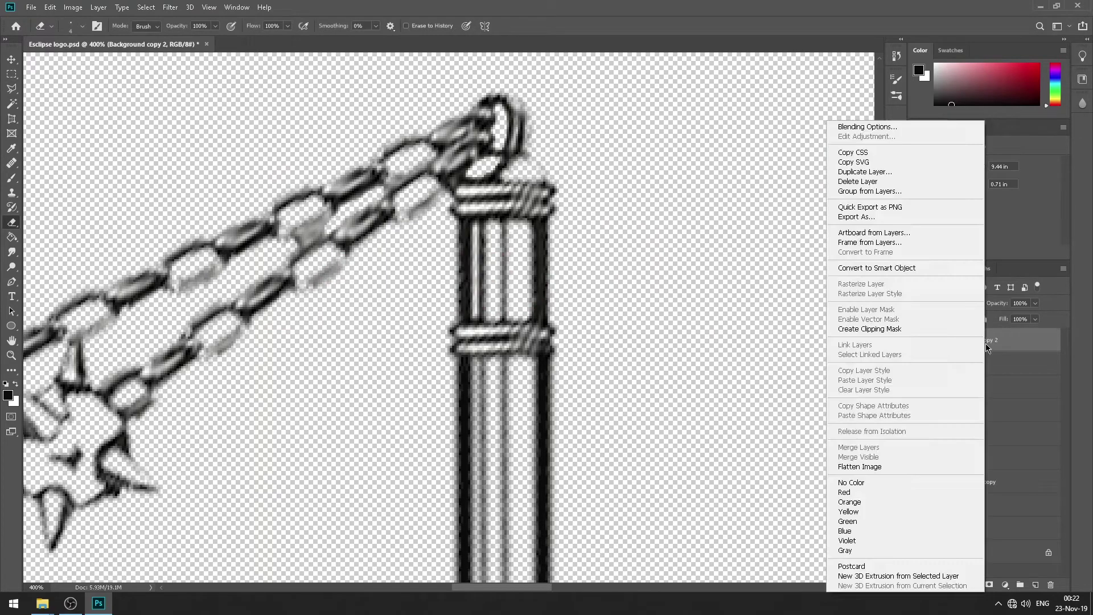
pyautogui.click(797, 170)
pyautogui.press('Return')
pyautogui.hotkey('ctrl', '-')
pyautogui.hotkey('ctrl', '-')
pyautogui.scroll(-2, 61, 214)
pyautogui.doubleClick(977, 340)
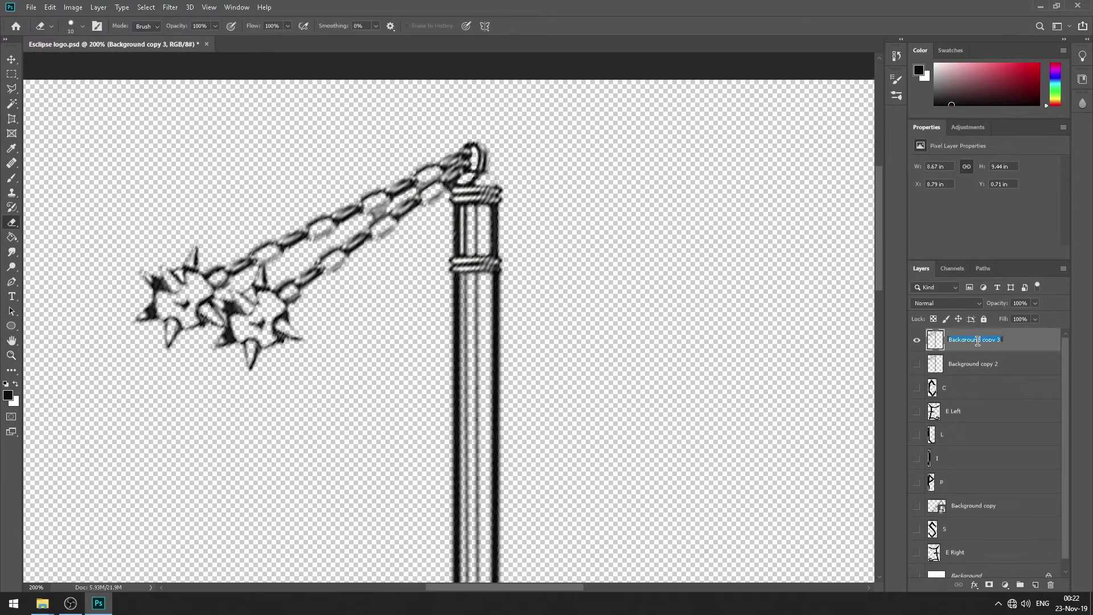
# Erase the flail's handle from the spike ball layer with a 31 px eraser, leaving the chains and spiked balls.
pyautogui.rightClick(618, 434)
pyautogui.moveTo(456, 388); pyautogui.dragTo(508, 391)
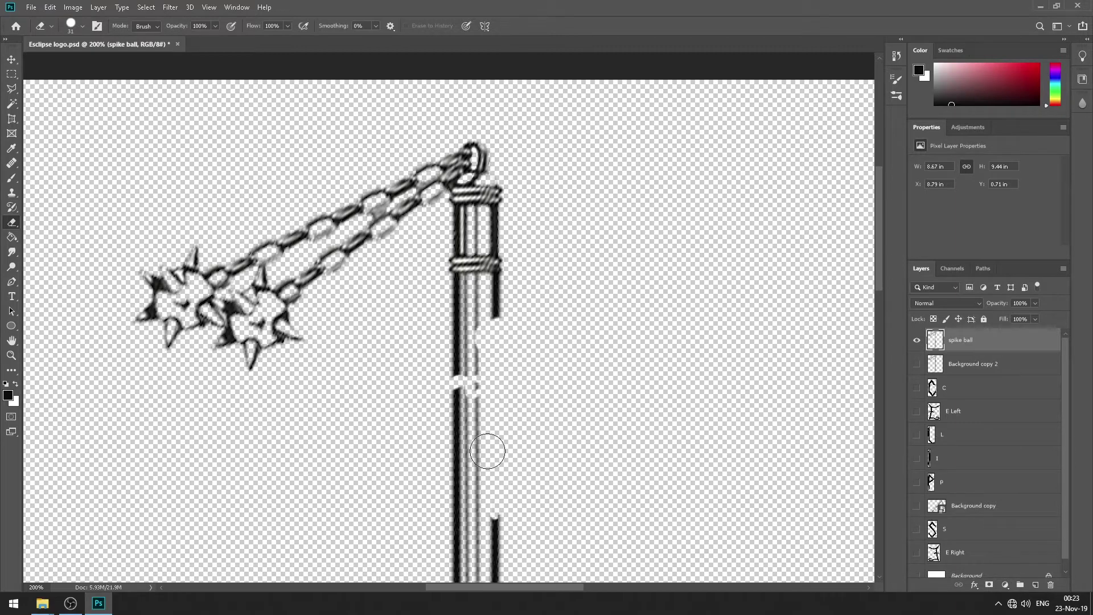
pyautogui.scroll(-5, 491, 449)
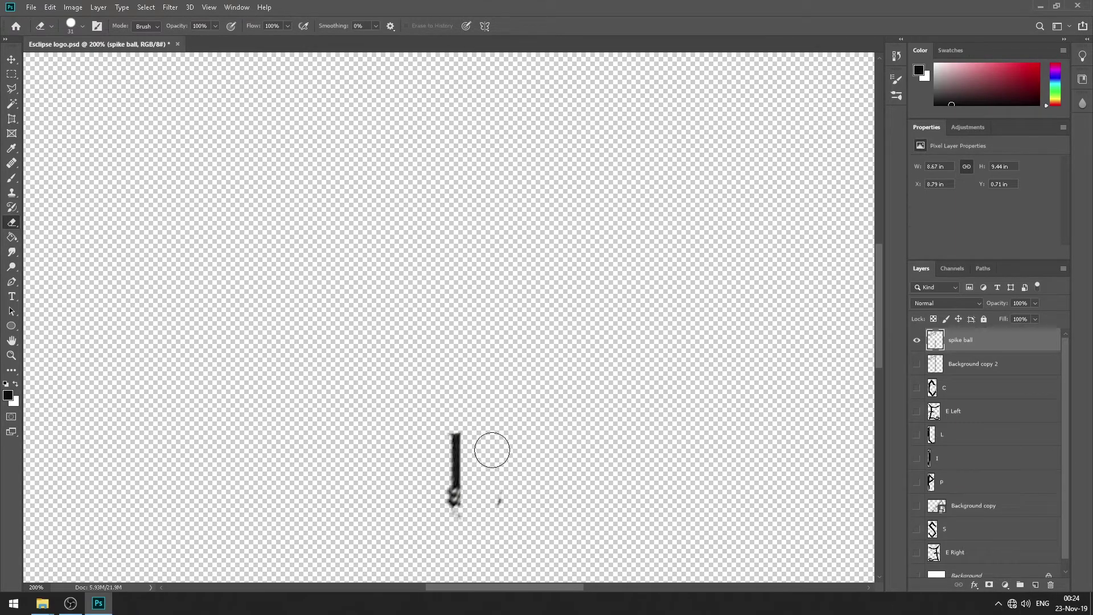
pyautogui.scroll(5, 492, 449)
# Show only the Background copy 2 layer and erase its spiked balls and chains up to the ring, refining with a 14 px eraser.
pyautogui.click(916, 364)
pyautogui.click(916, 363)
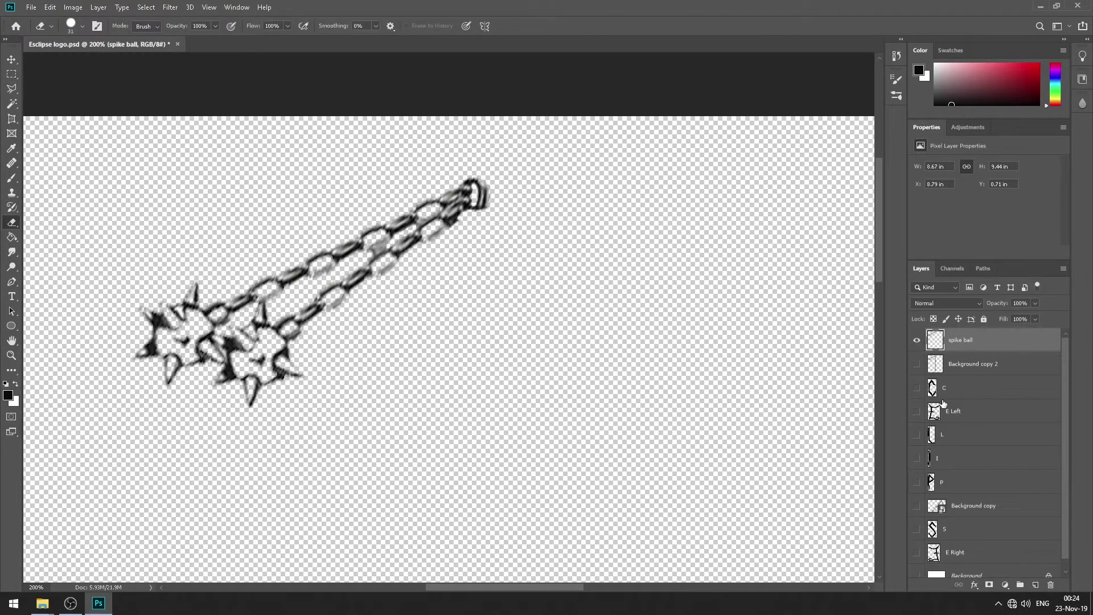
pyautogui.click(916, 364)
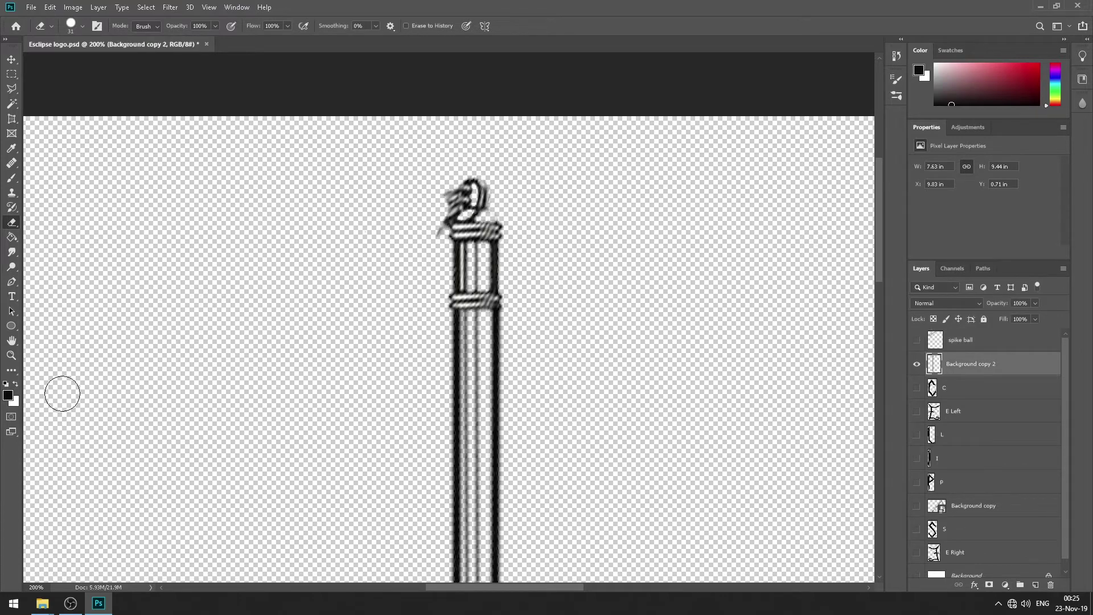
pyautogui.scroll(3, 428, 163)
pyautogui.rightClick(434, 258)
pyautogui.scroll(1, 495, 246)
pyautogui.rightClick(313, 248)
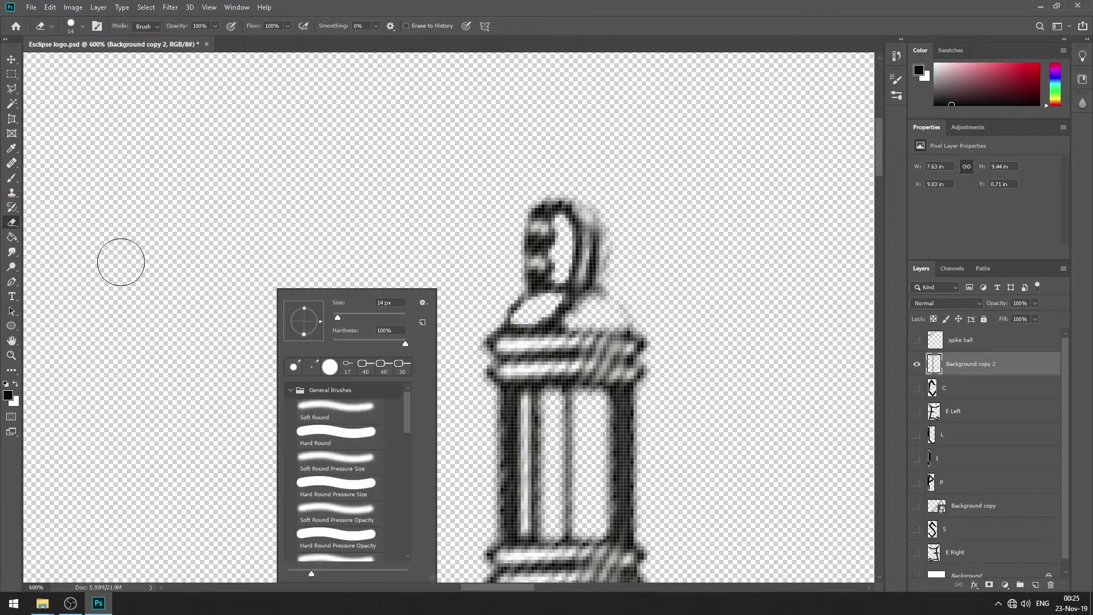
# Paint a black rounded outline on the handle's cap beneath the ring and clean up the ring's outer edge.
pyautogui.press('b')
pyautogui.rightClick(603, 294)
pyautogui.press('Escape')
pyautogui.moveTo(632, 330); pyautogui.dragTo(590, 287)
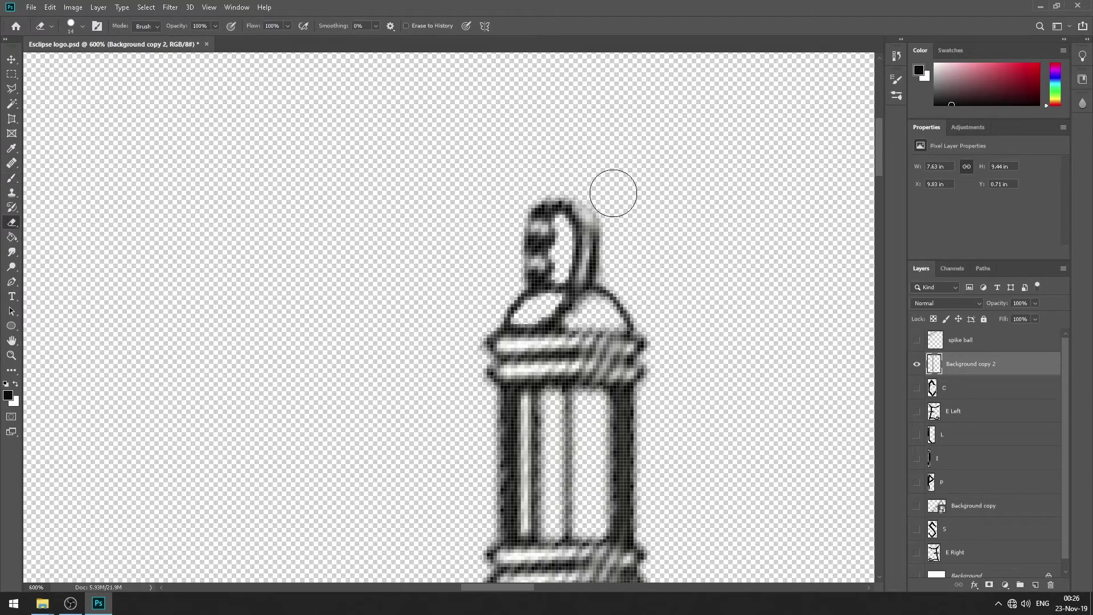
# Show only the spike ball layer and erase the ring from the upper end of its chains.
pyautogui.click(915, 341)
pyautogui.click(917, 364)
pyautogui.click(916, 365)
pyautogui.click(917, 368)
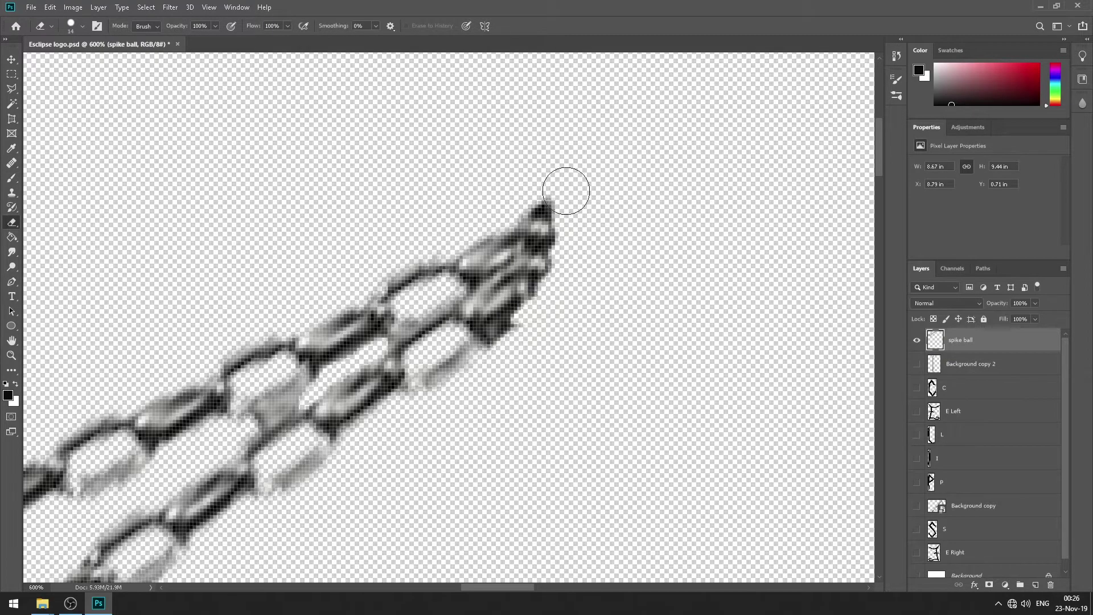
pyautogui.scroll(-2, 44, 288)
# Make all letter and flail layers visible again, keeping Background copy 2 hidden.
pyautogui.press('z')
pyautogui.rightClick(427, 373)
pyautogui.click(463, 441)
pyautogui.moveTo(916, 387); pyautogui.dragTo(916, 552)
pyautogui.scroll(-5, 450, 319)
pyautogui.click(916, 363)
# Move the spike ball layer between the L and I and rotate it so the balls hang downwards.
pyautogui.press('v')
pyautogui.moveTo(415, 97); pyautogui.dragTo(483, 442)
pyautogui.hotkey('ctrl', 't')
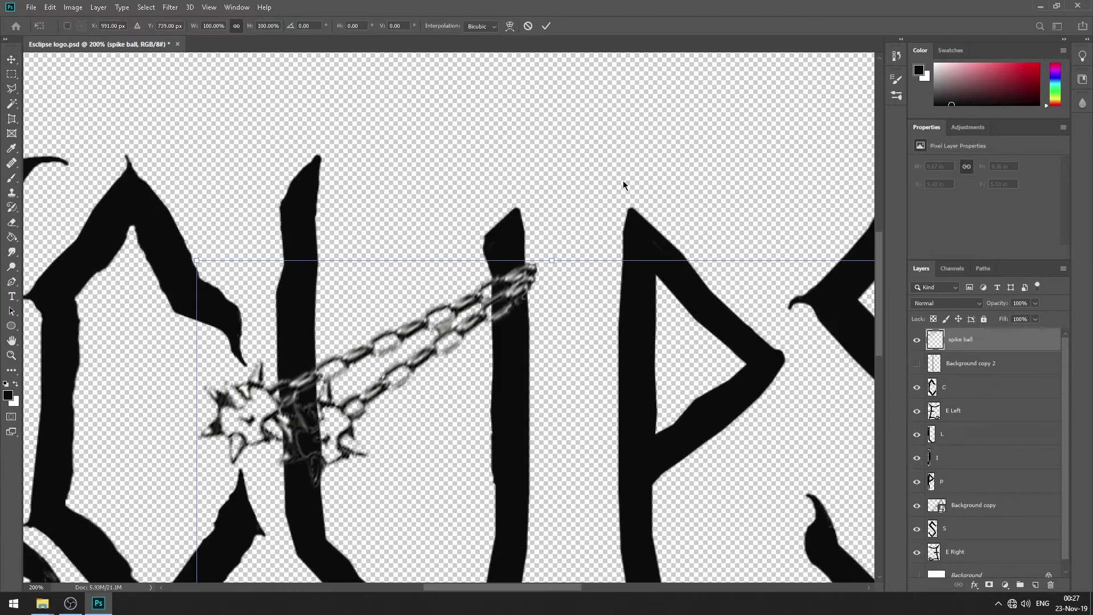
pyautogui.moveTo(623, 185); pyautogui.dragTo(765, 473)
pyautogui.scroll(-3, 776, 461)
pyautogui.scroll(3, 812, 481)
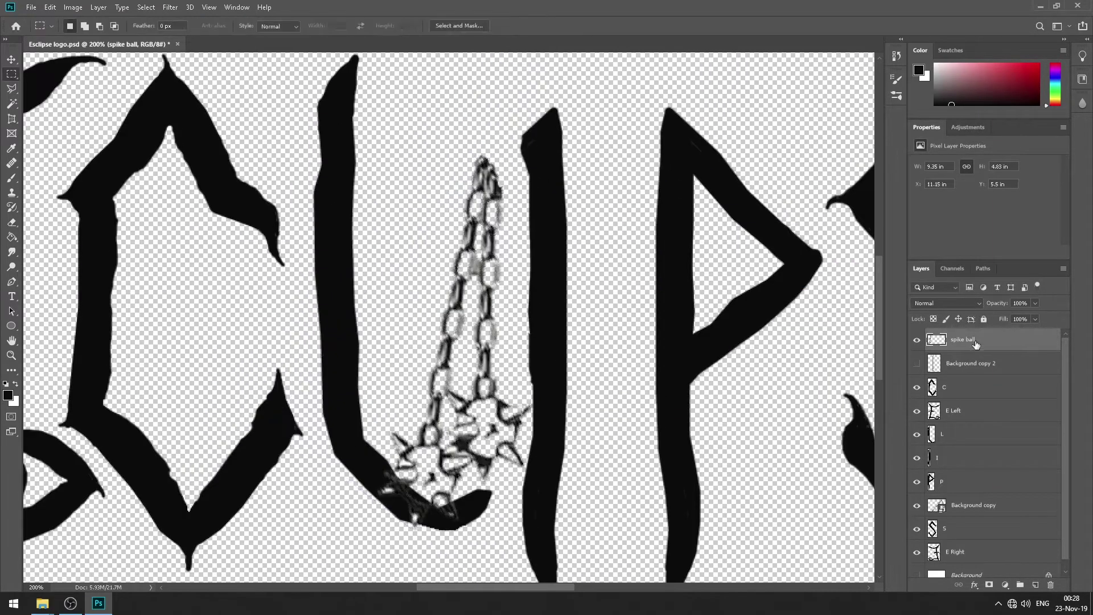
# Duplicate the spike ball layer and flip the copy horizontally.
pyautogui.hotkey('ctrl', 'j')
pyautogui.hotkey('ctrl', 't')
pyautogui.rightClick(484, 350)
pyautogui.click(548, 491)
# Scale the mirrored spike ball copy to 80.71% and place it hanging between the I and the P.
pyautogui.hscroll(5, 435, 324)
pyautogui.moveTo(435, 324); pyautogui.dragTo(427, 347)
pyautogui.hscroll(-5, 608, 472)
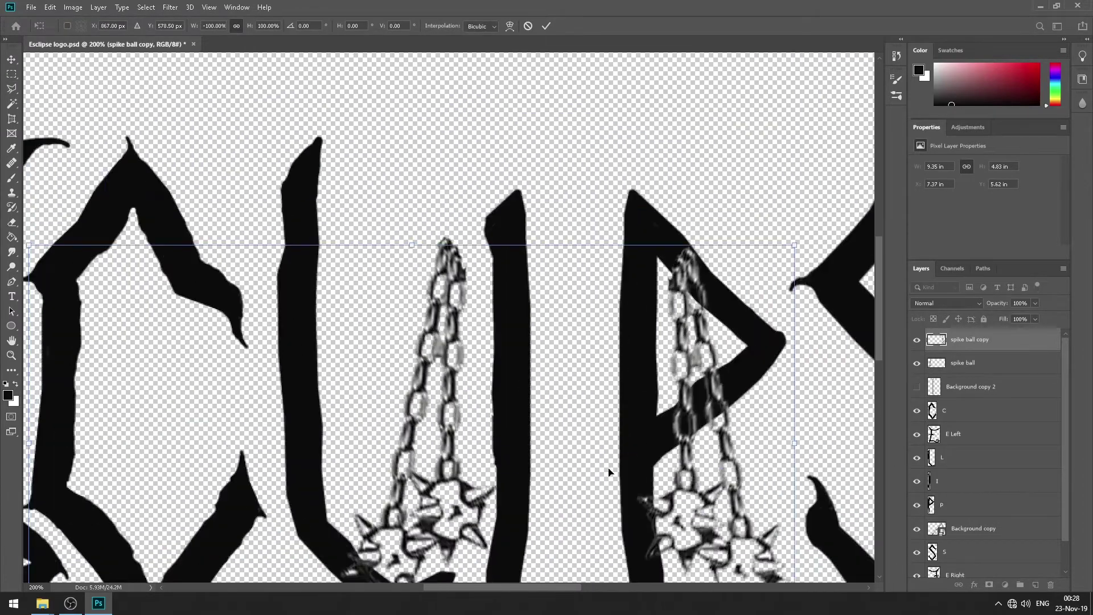
pyautogui.moveTo(609, 472); pyautogui.dragTo(609, 399)
pyautogui.moveTo(795, 369); pyautogui.dragTo(649, 307)
pyautogui.scroll(-5, 649, 308)
pyautogui.click(42, 603)
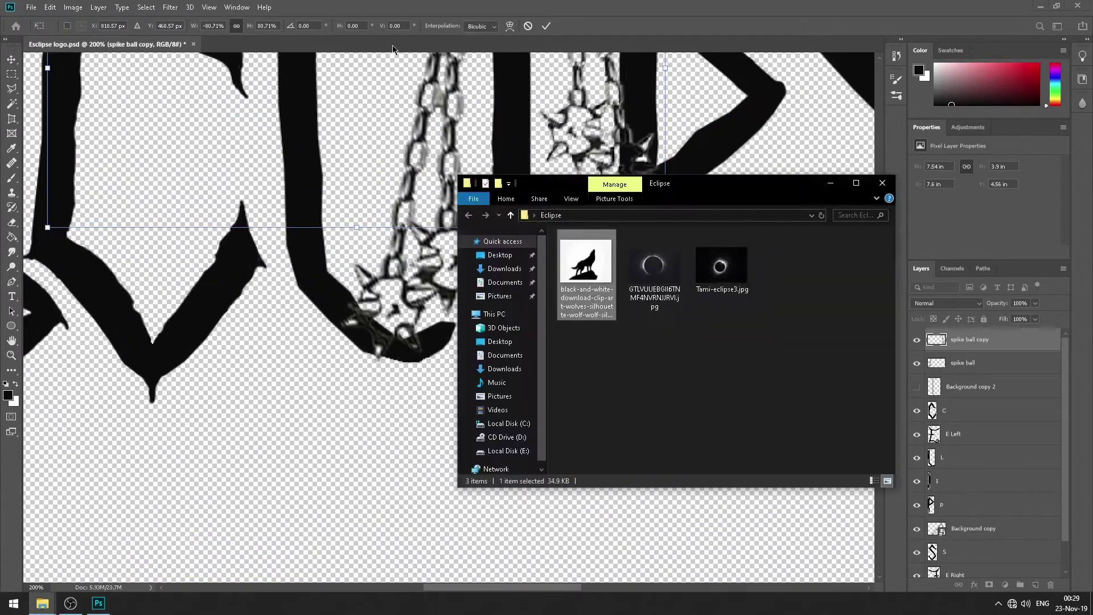
pyautogui.click(393, 49)
pyautogui.press('Return')
# Open the two eclipse photos in Photoshop, and save the wolf silhouette PNG as a JPEG picture in Paint.
pyautogui.press('m')
pyautogui.hotkey('ctrl', 'o')
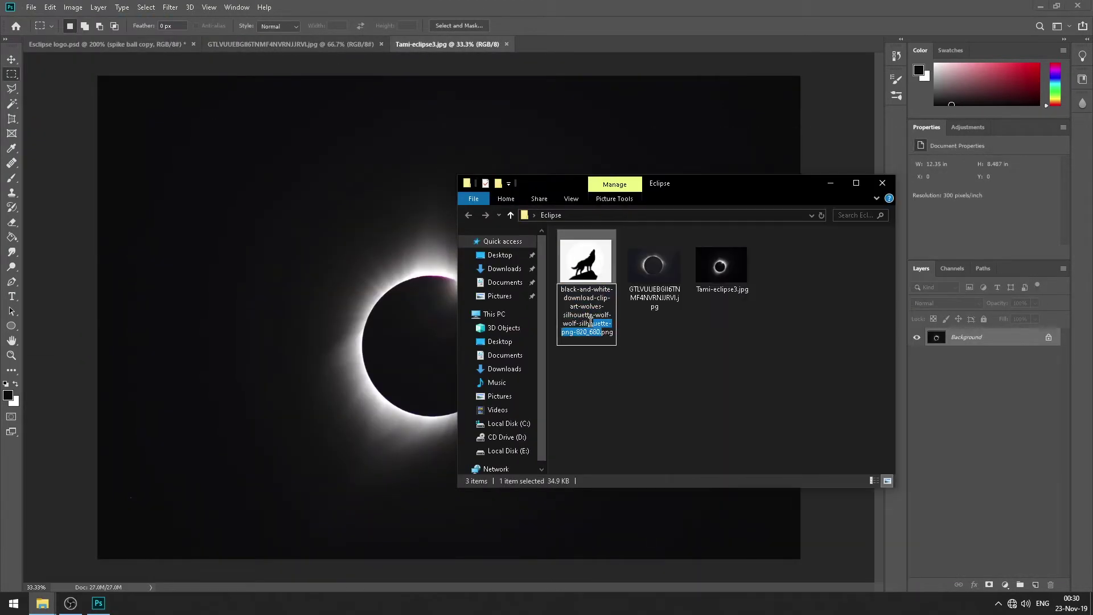
pyautogui.press('Return')
pyautogui.click(598, 306)
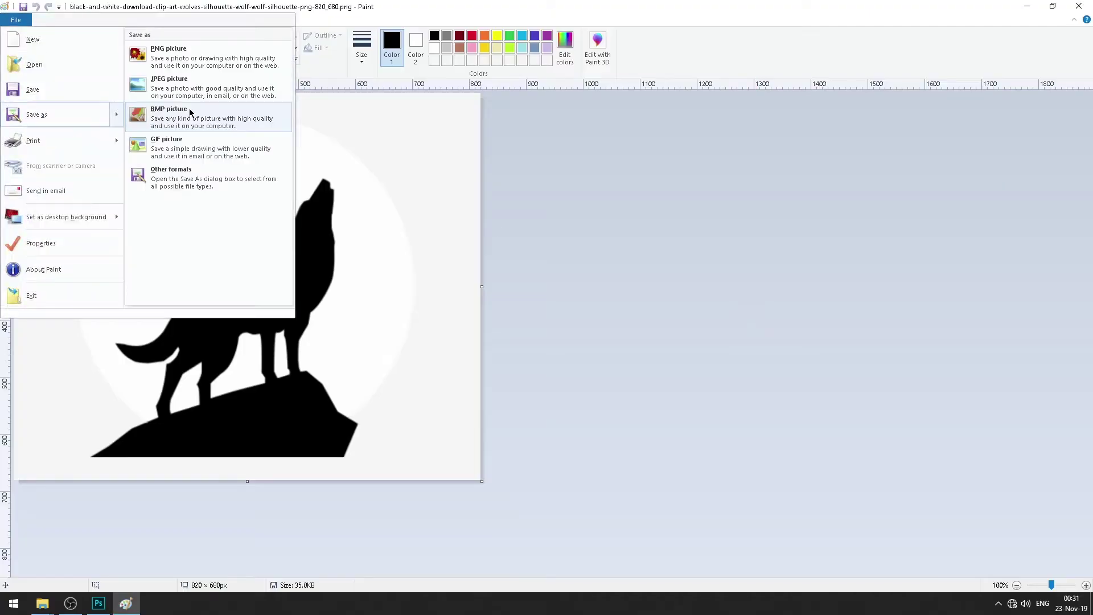
pyautogui.click(168, 84)
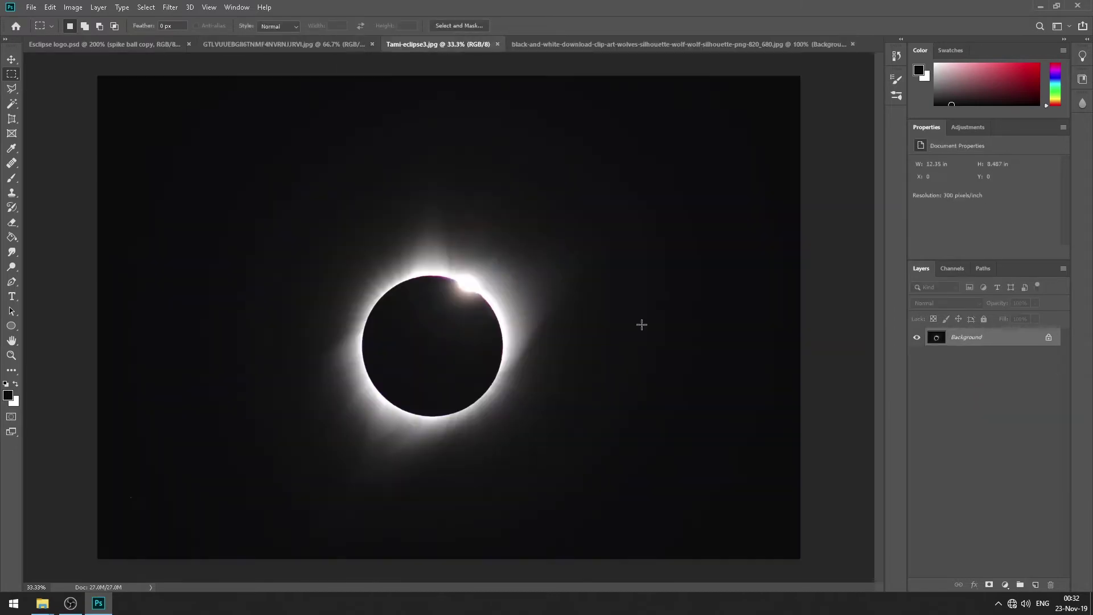
# Try inverting the colours of Tami-eclipse3.jpg, undo it, and duplicate the Background layer.
pyautogui.hotkey('alt', 'i')
pyautogui.press('j')
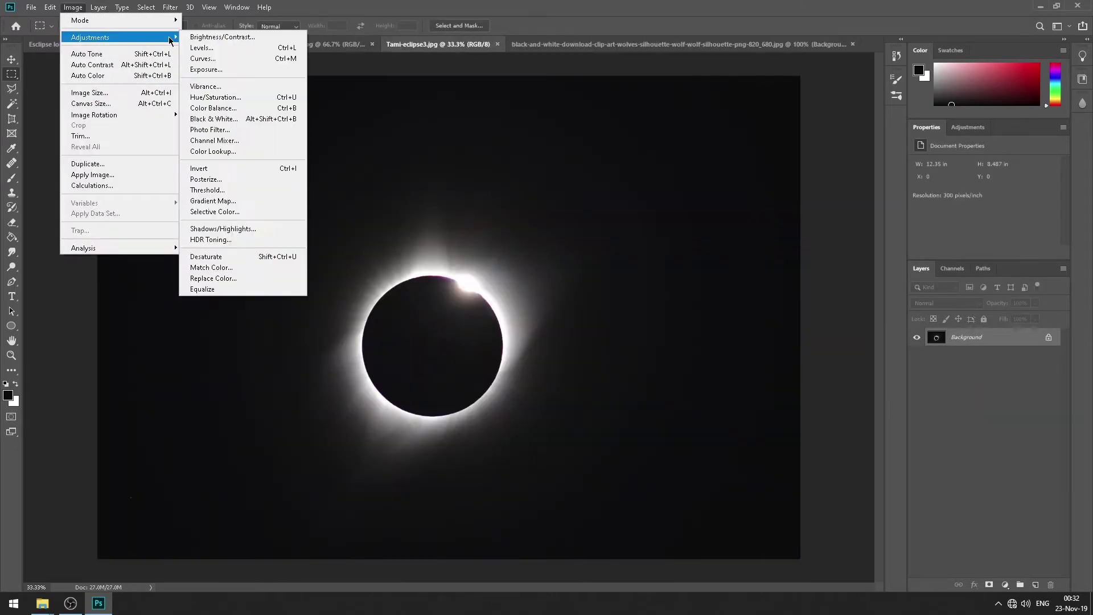
pyautogui.press('i')
pyautogui.hotkey('ctrl', 'z')
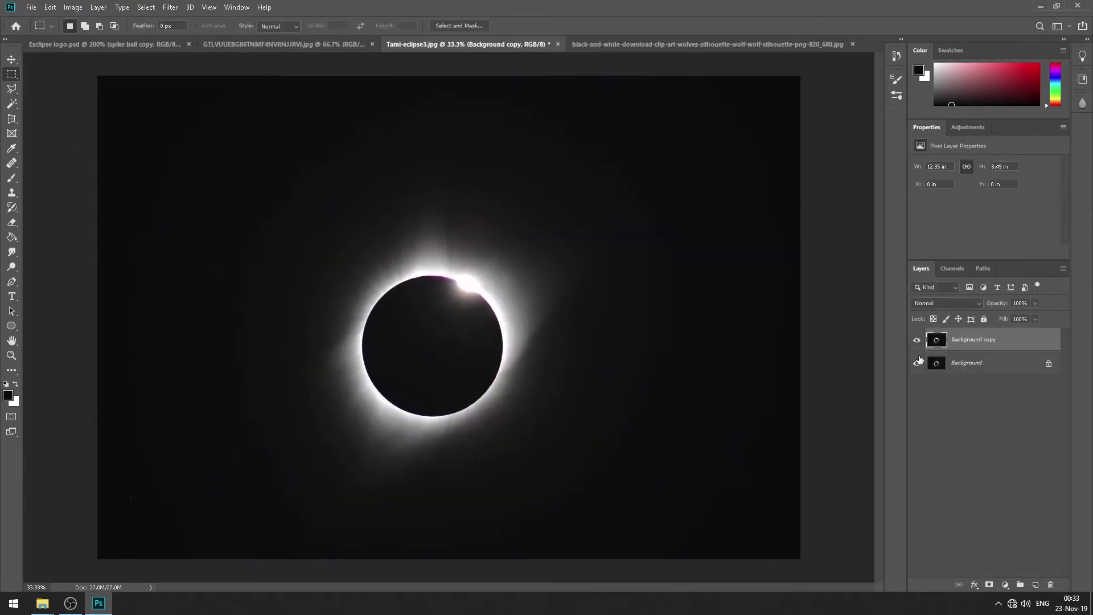
# Hide the eclipse photo's original Background layer and try inverting the colours of its duplicate.
pyautogui.click(916, 363)
pyautogui.hotkey('alt', 'i')
pyautogui.press('j')
pyautogui.press('i')
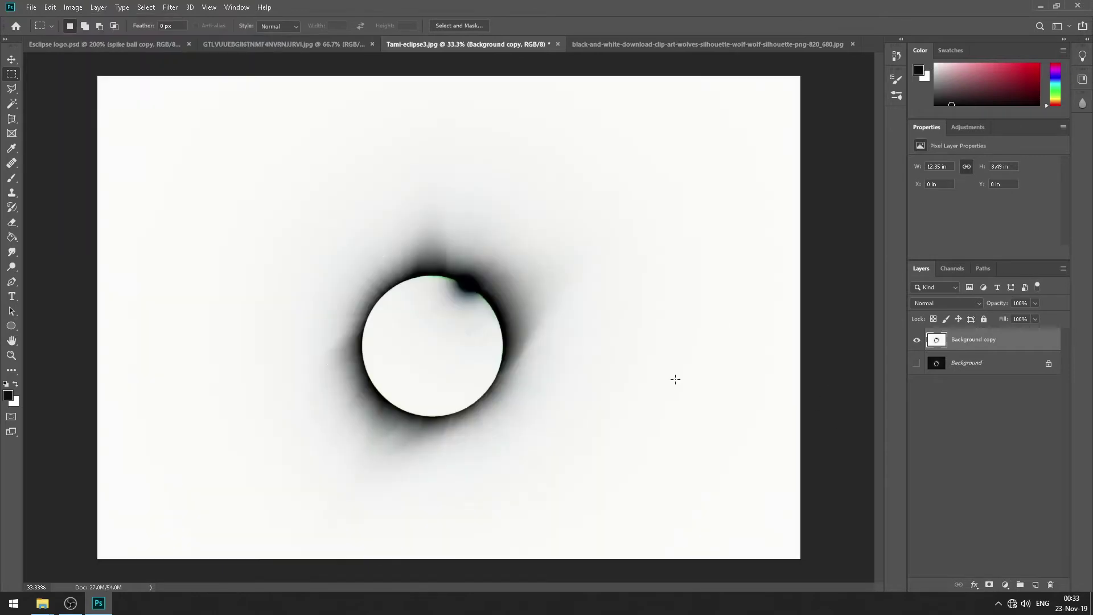
pyautogui.hotkey('ctrl', 'z')
# Try pasting the eclipse's bright ring, selected with the Magic Wand, into Esclipse logo.psd and resizing it, and delete the pasted layer.
pyautogui.click(427, 260)
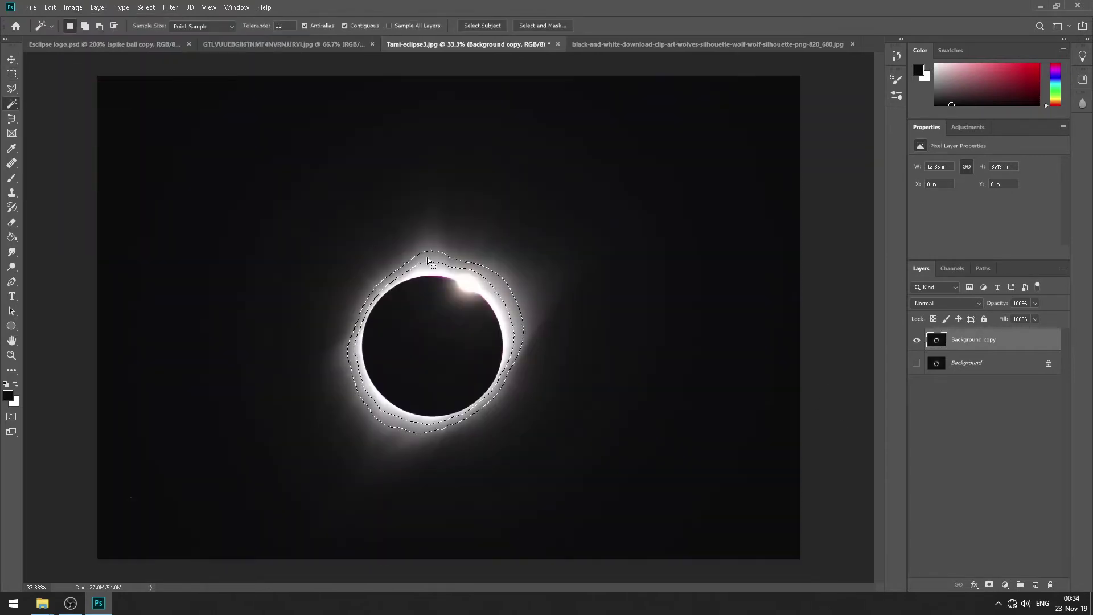
pyautogui.hotkey('ctrl', 'c')
pyautogui.click(104, 44)
pyautogui.hotkey('ctrl', 'v')
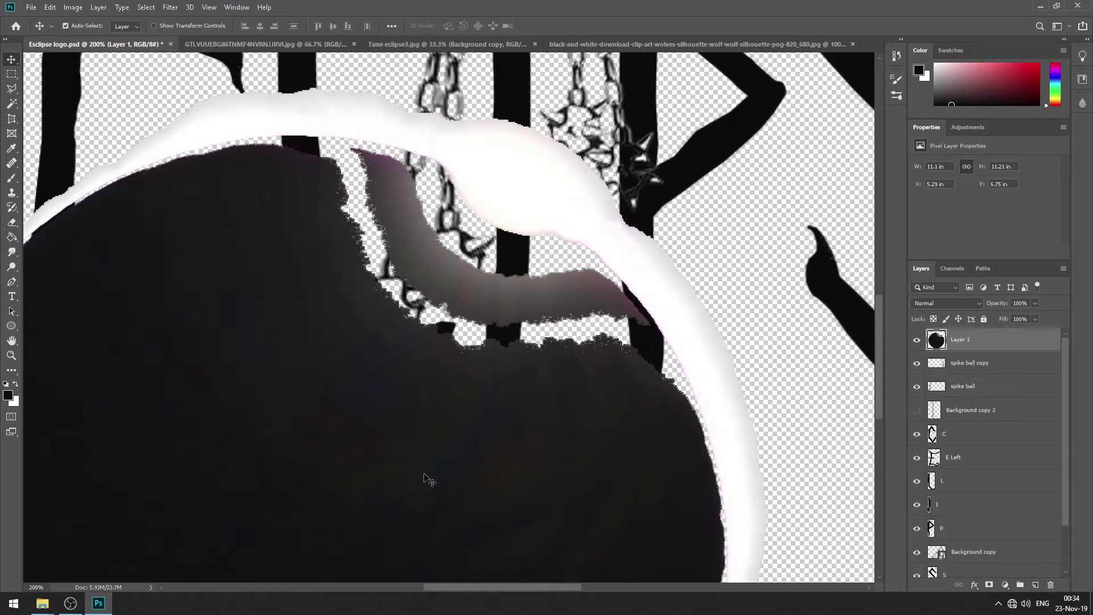
pyautogui.hotkey('ctrl', 't')
pyautogui.scroll(3, 382, 420)
pyautogui.press('Delete')
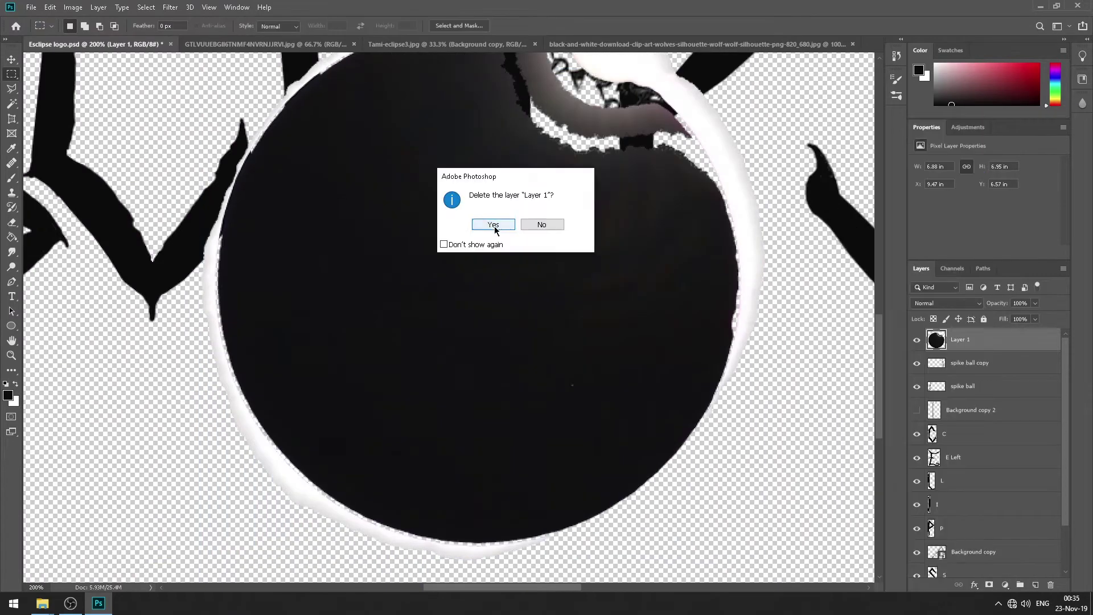
pyautogui.click(495, 228)
# Bring the Background copy layer of Tami-eclipse3.jpg into Esclipse logo.psd and scale it to 18.64%.
pyautogui.click(447, 44)
pyautogui.press('z')
pyautogui.hotkey('ctrl', '1')
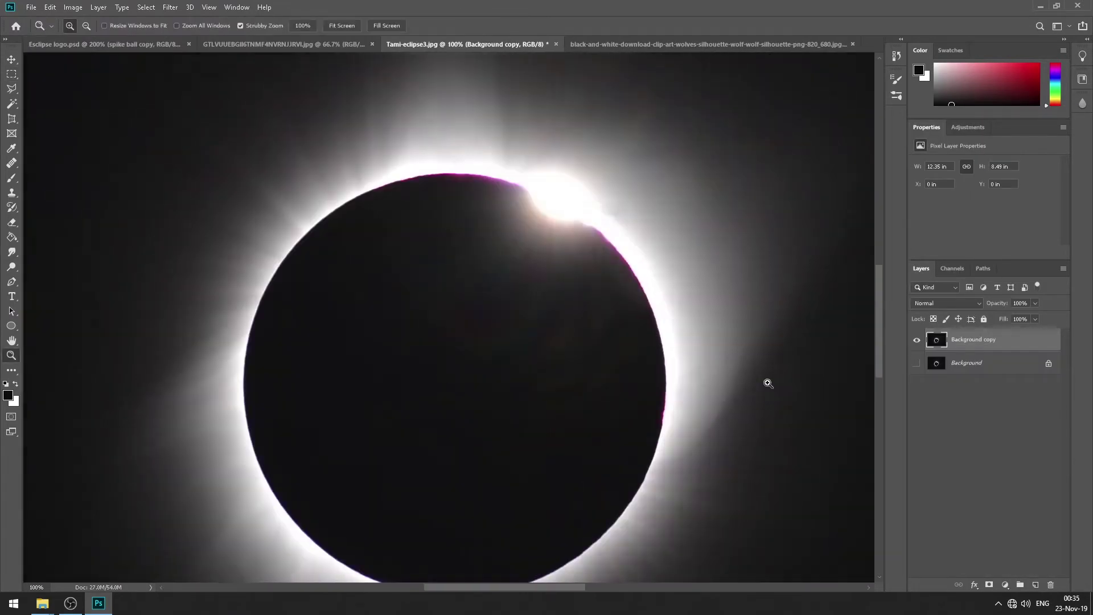
pyautogui.press('v')
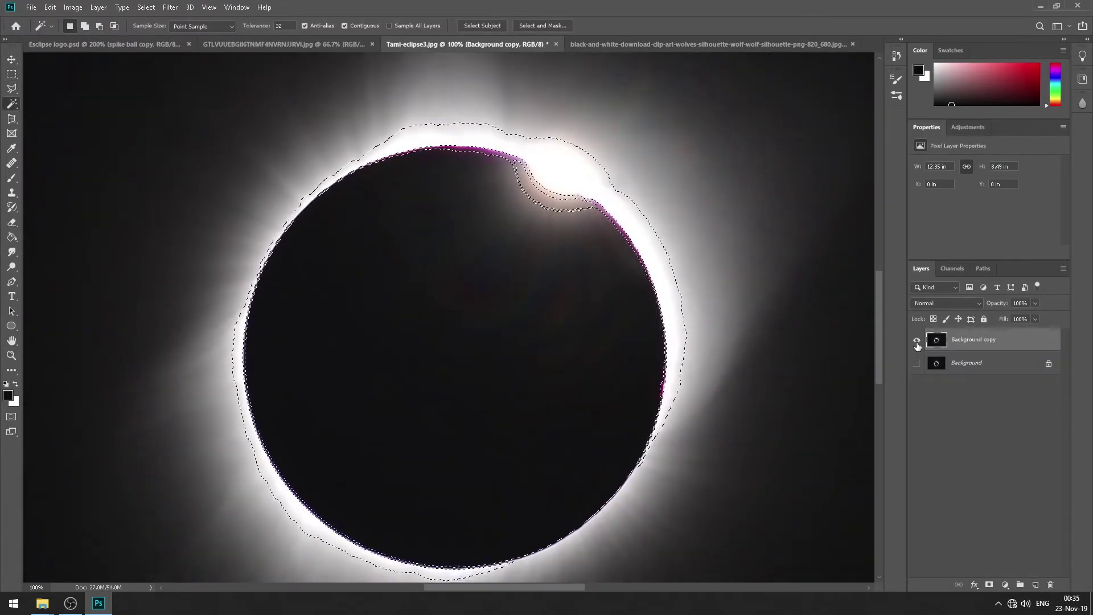
pyautogui.moveTo(510, 272); pyautogui.dragTo(415, 215)
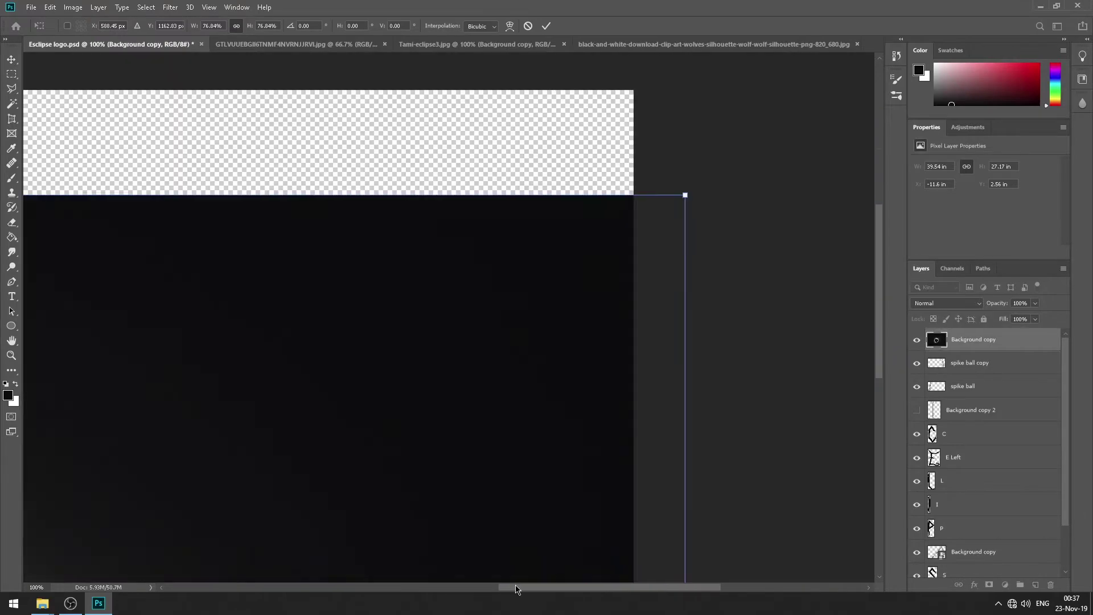
pyautogui.moveTo(517, 589); pyautogui.dragTo(451, 589)
pyautogui.moveTo(561, 264); pyautogui.dragTo(517, 378)
pyautogui.moveTo(569, 456); pyautogui.dragTo(257, 426)
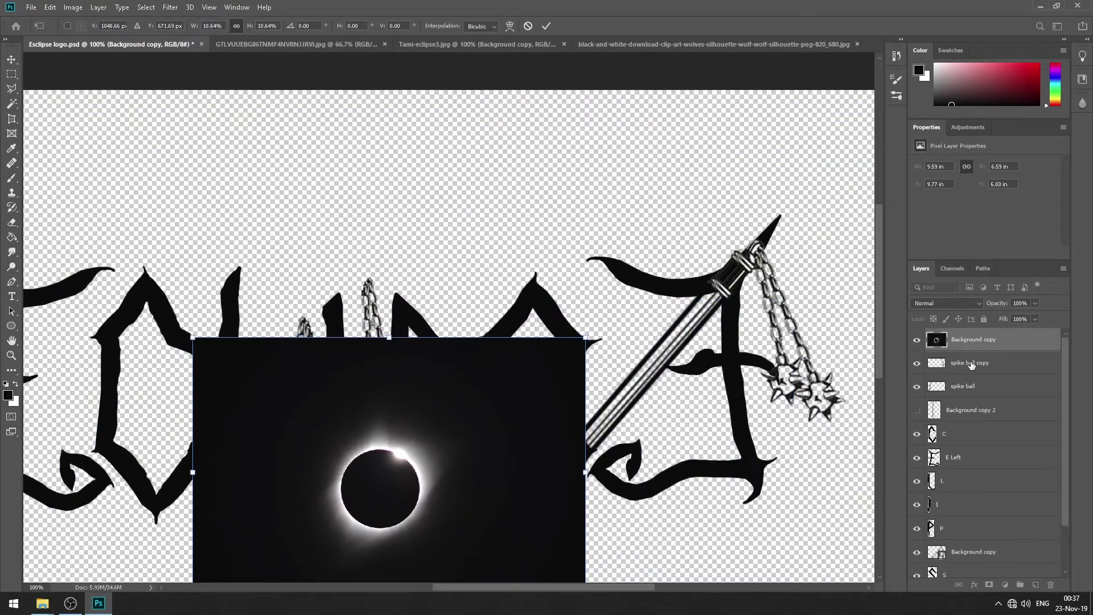
# Move the eclipse layer below the flail's Background copy layer and position the eclipse under the I and P.
pyautogui.moveTo(968, 340); pyautogui.dragTo(967, 563)
pyautogui.press('Return')
pyautogui.moveTo(438, 472); pyautogui.dragTo(450, 530)
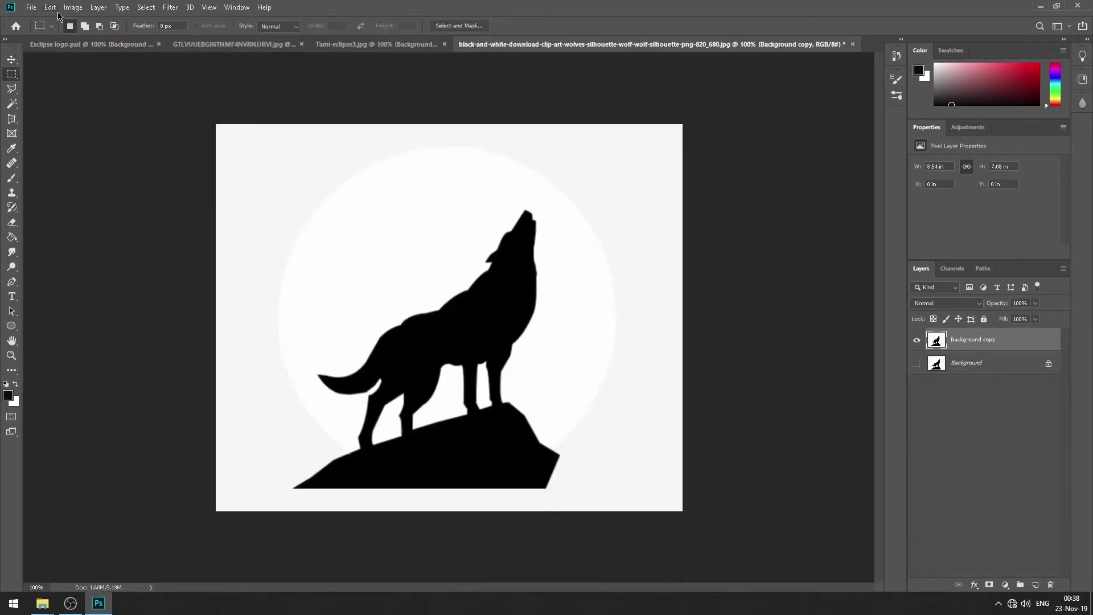
# Invert the wolf picture's duplicate layer and erase patches of dark background above the moon disc with a 14 px eraser.
pyautogui.hotkey('ctrl', 'i')
pyautogui.click(11, 355)
pyautogui.hotkey('ctrl', '+')
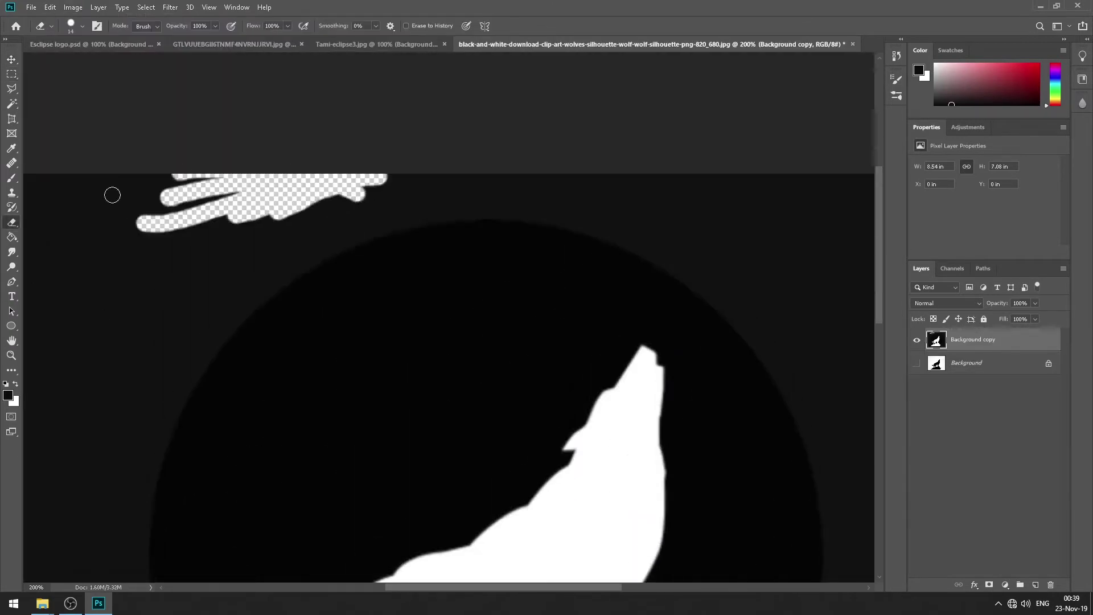
pyautogui.moveTo(697, 200); pyautogui.dragTo(687, 238)
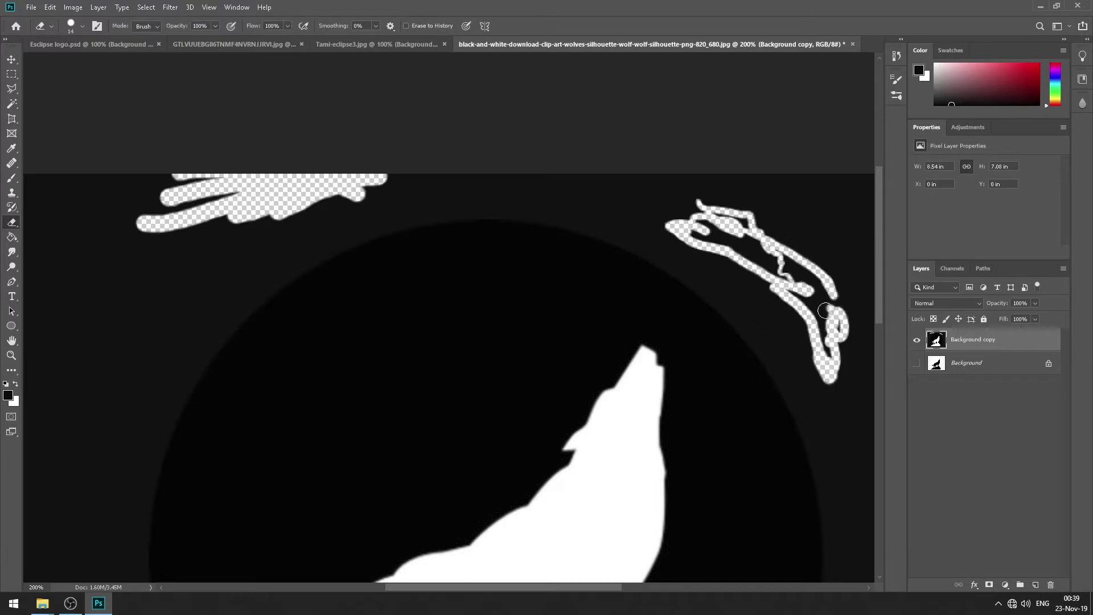
# Erase the dark background around the wolf's moon disc, along the corners and sides, with an 80 px eraser.
pyautogui.rightClick(776, 231)
pyautogui.moveTo(854, 194)
pyautogui.mouseDown()
pyautogui.moveTo(656, 174)
pyautogui.moveTo(604, 182)
pyautogui.mouseUp()
pyautogui.click(976, 535)
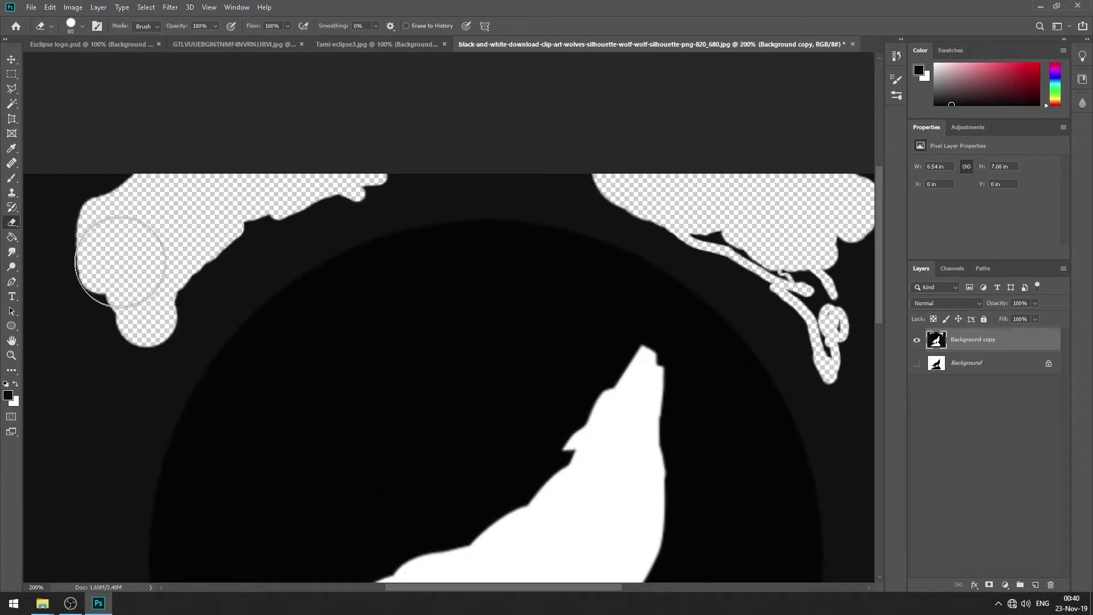
pyautogui.moveTo(119, 261); pyautogui.dragTo(125, 184)
pyautogui.hscroll(5, 359, 220)
pyautogui.scroll(-6, 525, 390)
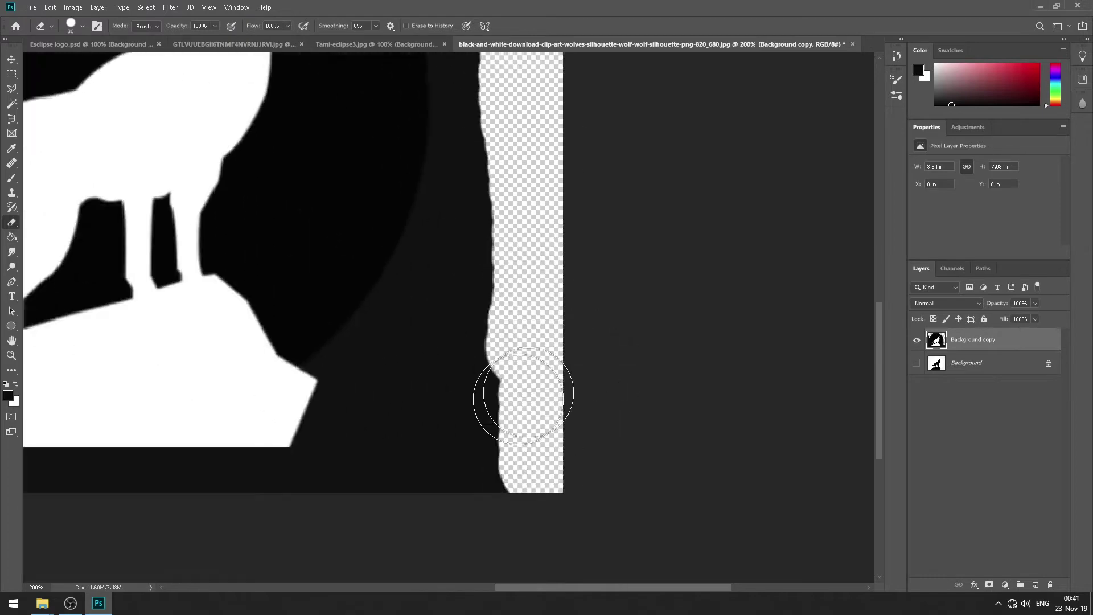
pyautogui.moveTo(524, 390)
pyautogui.mouseDown()
pyautogui.moveTo(439, 448)
pyautogui.moveTo(283, 518)
pyautogui.mouseUp()
pyautogui.hscroll(-8, 438, 577)
# Isolate the white wolf and rock from the black disc with the Magic Wand and paste them into Esclipse logo.psd.
pyautogui.hscroll(8, 439, 576)
pyautogui.press('w')
pyautogui.scroll(6, 442, 139)
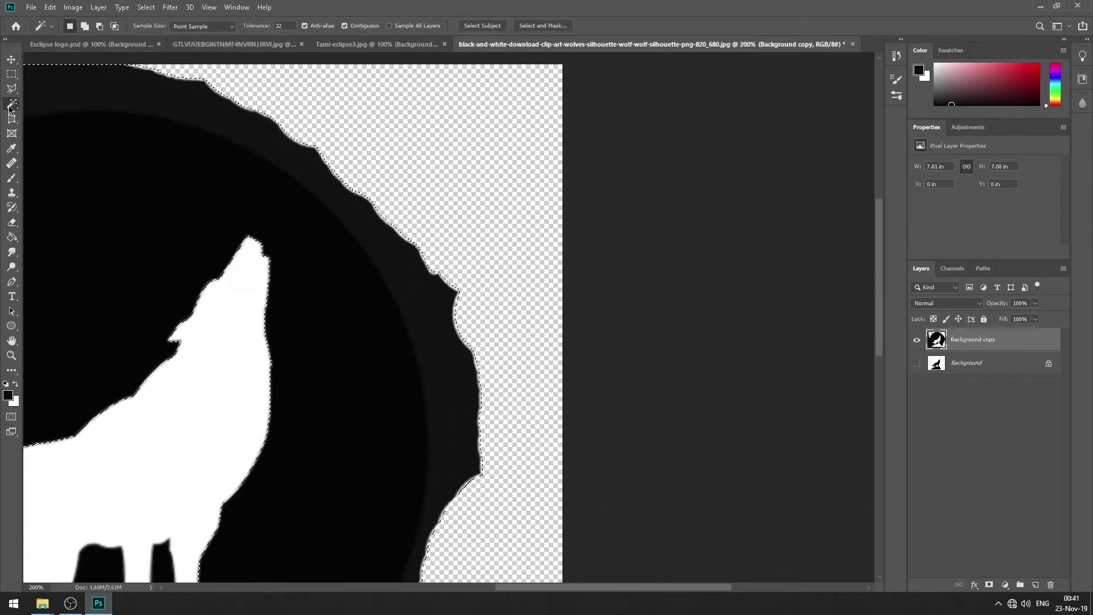
pyautogui.scroll(-5, 483, 502)
pyautogui.scroll(3, 455, 534)
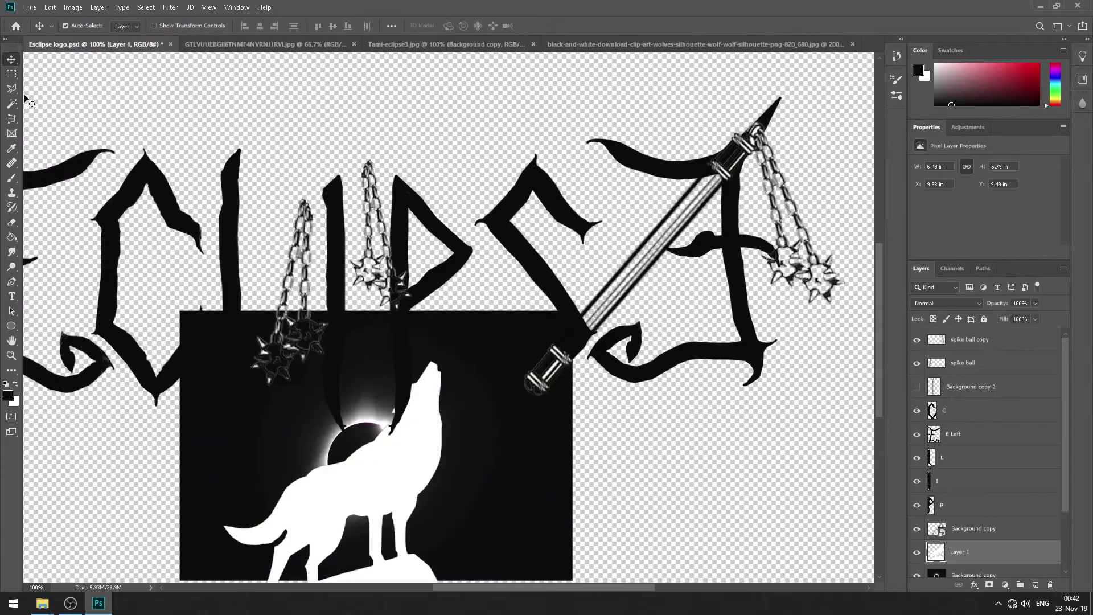
# Scale down the white wolf and place it over the lower part of the eclipse disc.
pyautogui.moveTo(422, 523); pyautogui.dragTo(319, 569)
pyautogui.scroll(-3, 319, 569)
pyautogui.moveTo(365, 410); pyautogui.dragTo(397, 380)
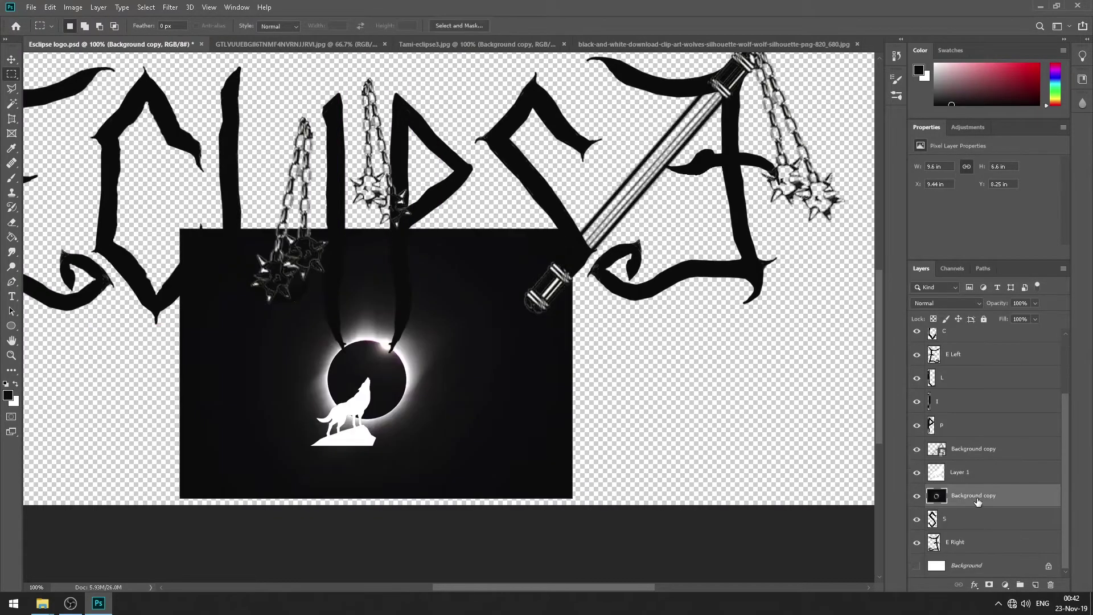
# Rename the wolf layer "wolv" and the eclipse layer "moon".
pyautogui.write('wolv')
pyautogui.press('Return')
pyautogui.scroll(-1, 700, 519)
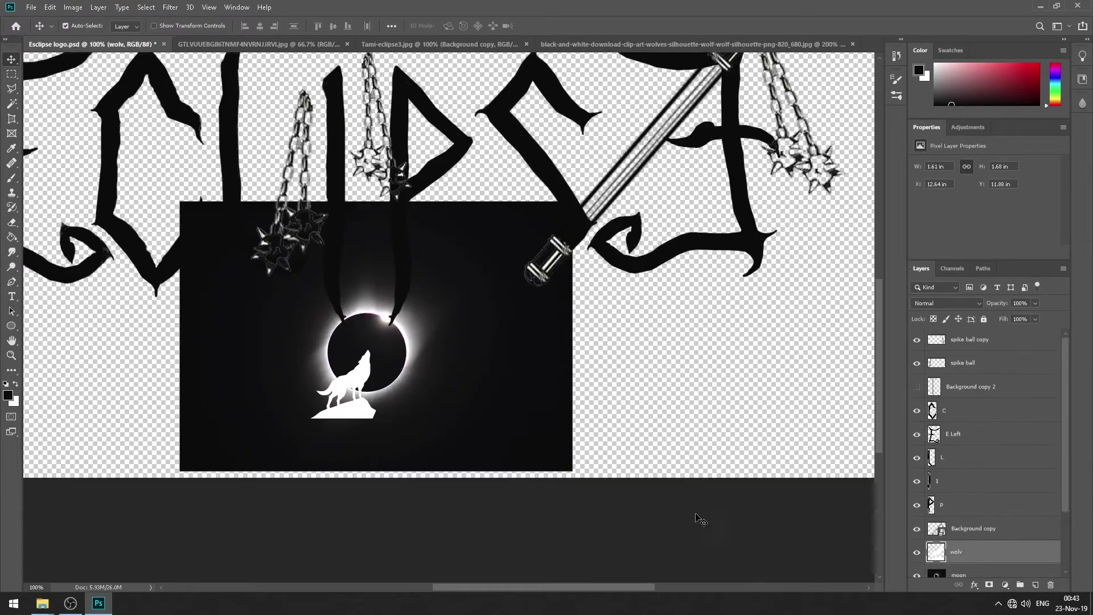
# Delete the dark sky around the eclipse's glow on the moon layer and deselect.
pyautogui.press('Delete')
pyautogui.hotkey('ctrl', 'd')
pyautogui.press('b')
pyautogui.scroll(5, 381, 330)
pyautogui.rightClick(712, 279)
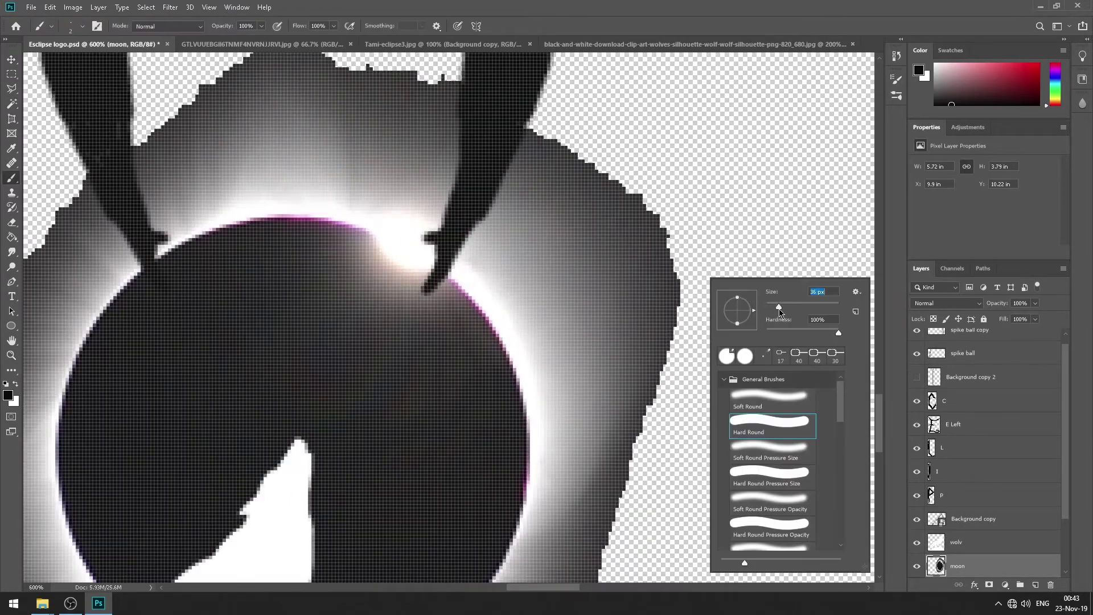
pyautogui.press('Escape')
# Trim the jagged outer edge of the moon's glow along its right and upper sides with a 14 px eraser.
pyautogui.click(12, 224)
pyautogui.rightClick(602, 251)
pyautogui.press('Escape')
pyautogui.rightClick(681, 208)
pyautogui.press('Escape')
pyautogui.moveTo(626, 285)
pyautogui.mouseDown()
pyautogui.moveTo(565, 159)
pyautogui.moveTo(399, 97)
pyautogui.mouseUp()
pyautogui.scroll(3, 321, 127)
pyautogui.scroll(-10, 550, 342)
pyautogui.hscroll(-10, 550, 343)
pyautogui.scroll(6, 550, 342)
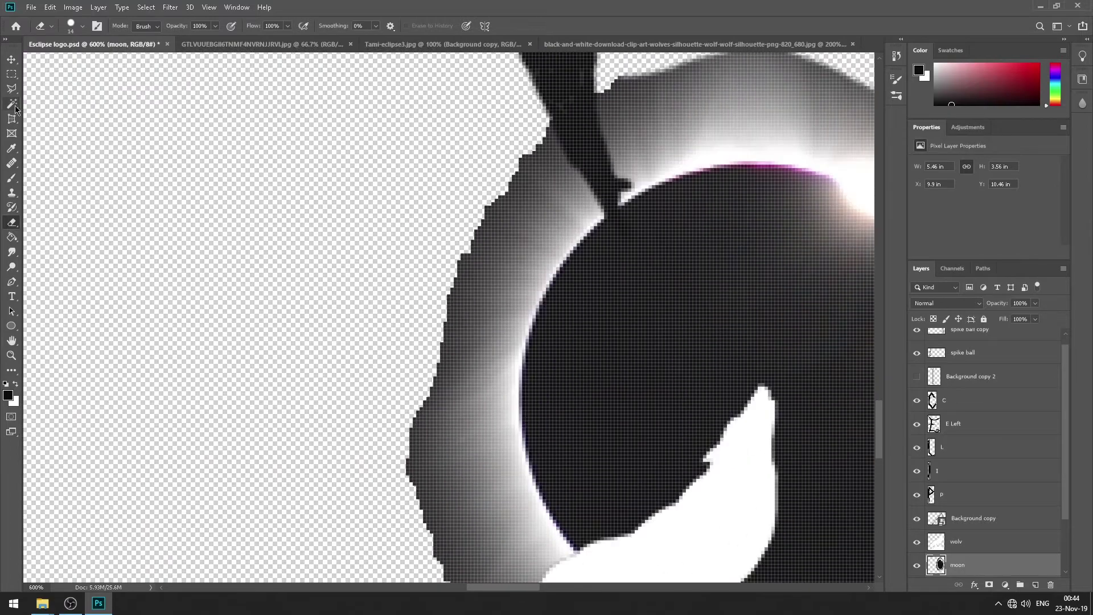
# Select and delete the remaining grey outer glow around the eclipse on the moon layer, and deselect.
pyautogui.press('w')
pyautogui.click(725, 95)
pyautogui.press('Delete')
pyautogui.hscroll(10, 449, 317)
pyautogui.hotkey('ctrl', 'd')
pyautogui.hscroll(-8, 449, 317)
pyautogui.scroll(-3, 449, 317)
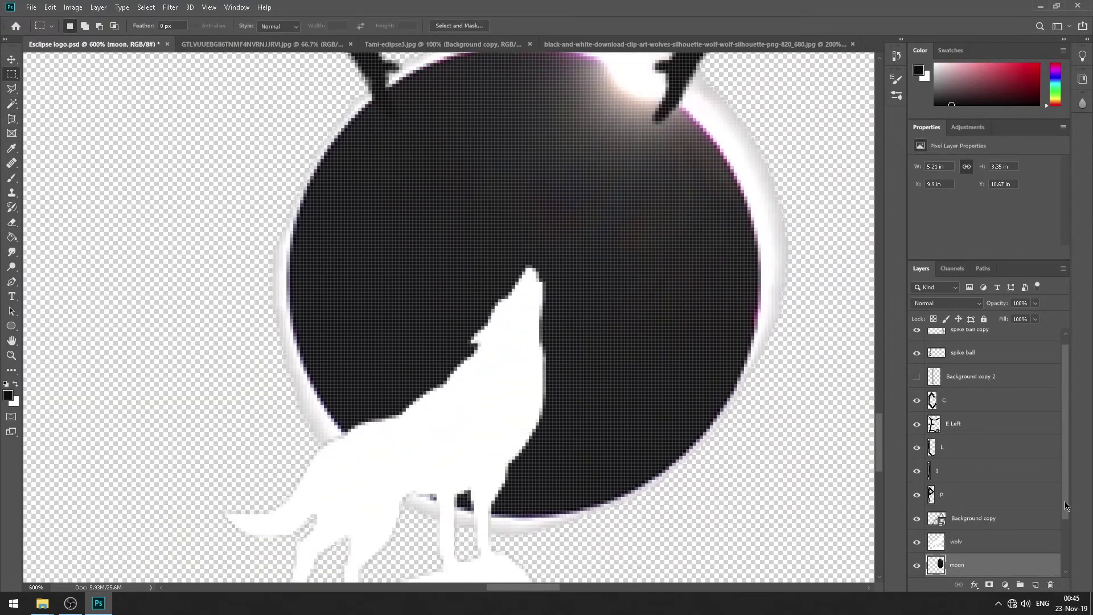
# Move the eclipse and the white wolf so they sit over the tops of the I and P.
pyautogui.press('m')
pyautogui.hotkey('shift', 'alt', ']')
pyautogui.press('v')
pyautogui.hotkey('ctrl', '-')
pyautogui.hotkey('ctrl', '-')
pyautogui.hotkey('ctrl', '-')
pyautogui.rightClick(639, 371)
pyautogui.click(673, 434)
pyautogui.hotkey('ctrl', '-')
pyautogui.moveTo(610, 488)
pyautogui.mouseDown()
pyautogui.moveTo(502, 144)
pyautogui.moveTo(510, 341)
pyautogui.mouseUp()
pyautogui.press('e')
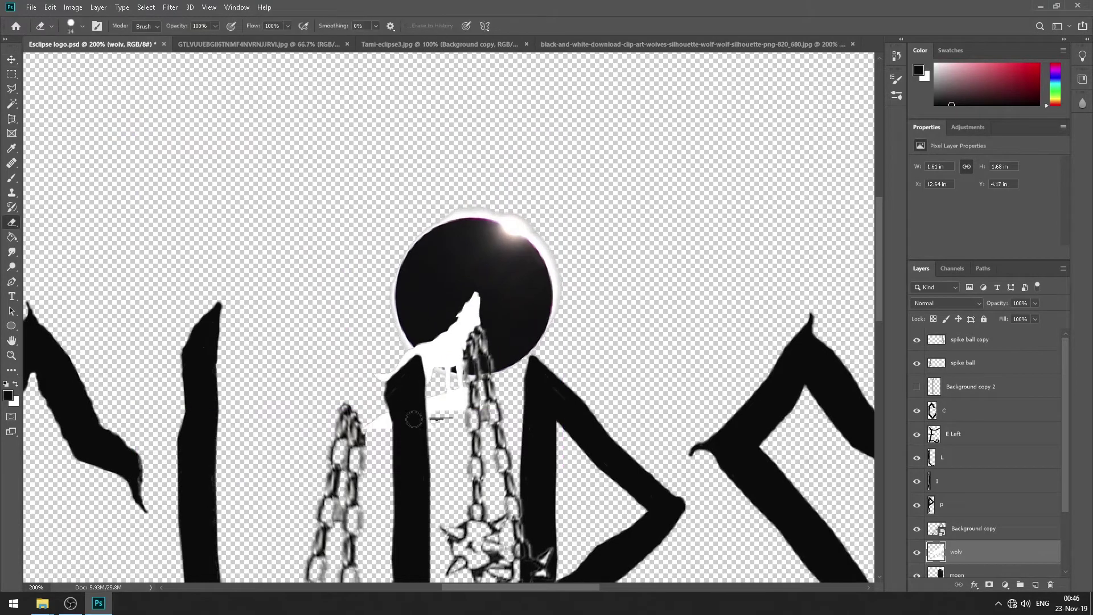
# Move the wolf and eclipse up clear of the lettering and erase the rock beneath the wolf's paws.
pyautogui.press('v')
pyautogui.moveTo(473, 293)
pyautogui.mouseDown()
pyautogui.moveTo(459, 159)
pyautogui.moveTo(456, 281)
pyautogui.moveTo(468, 159)
pyautogui.mouseUp()
pyautogui.press('z')
pyautogui.hotkey('ctrl', '+')
pyautogui.hotkey('ctrl', '+')
pyautogui.hotkey('ctrl', '+')
pyautogui.hotkey('ctrl', '+')
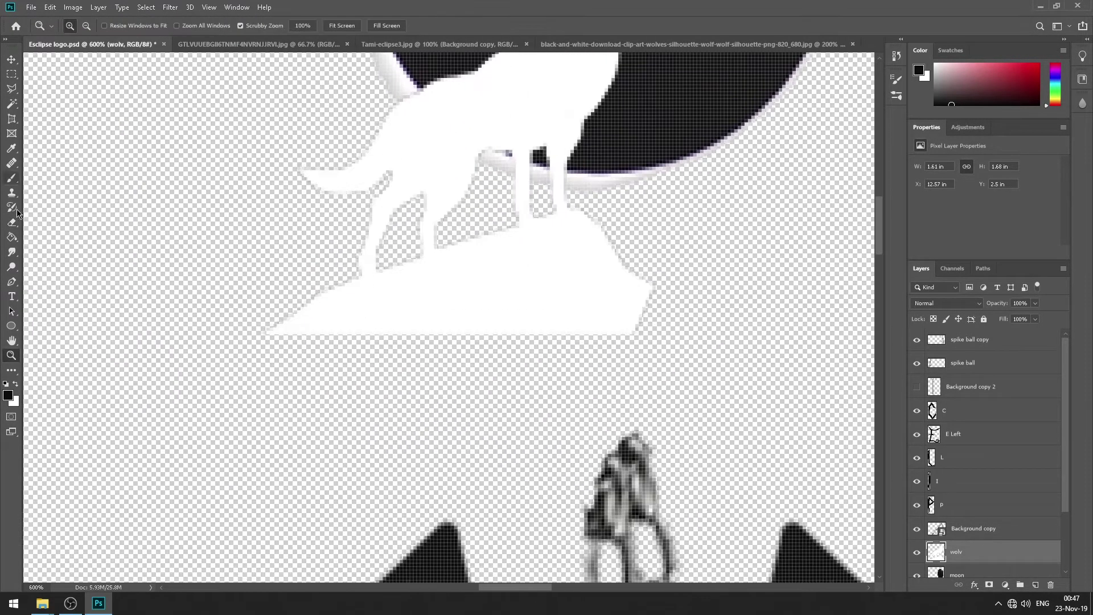
# Select the wolv and moon layers together and move them back down between the tops of the I and P.
pyautogui.keyDown('ctrl'); pyautogui.click(957, 575); pyautogui.keyUp('ctrl')
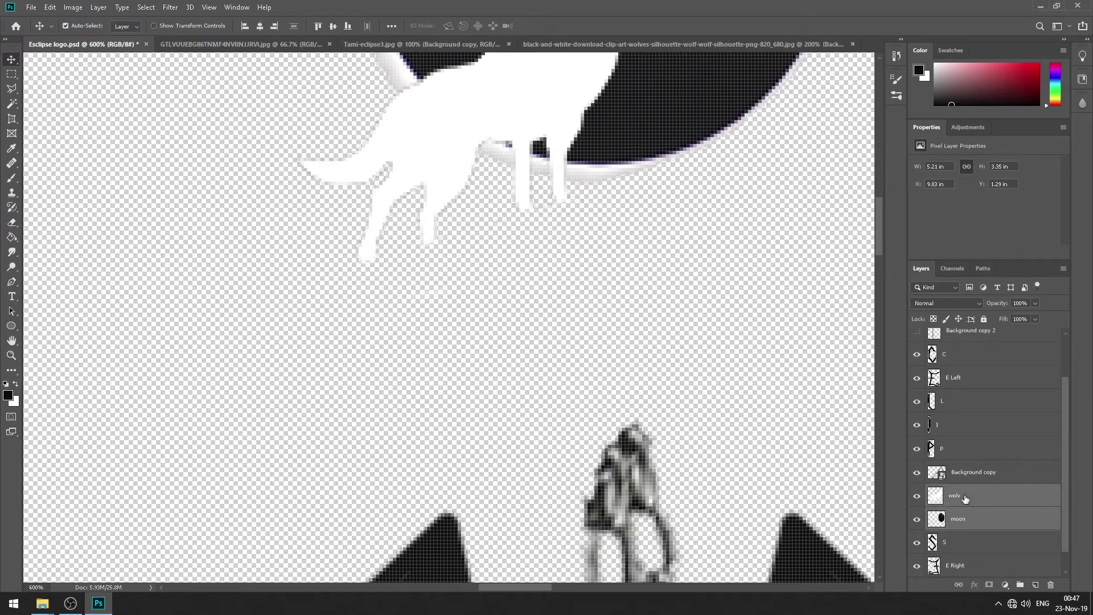
pyautogui.press('v')
pyautogui.scroll(-3, 449, 318)
pyautogui.moveTo(296, 171); pyautogui.dragTo(571, 323)
pyautogui.moveTo(664, 111); pyautogui.dragTo(432, 159)
pyautogui.press('Escape')
pyautogui.press('m')
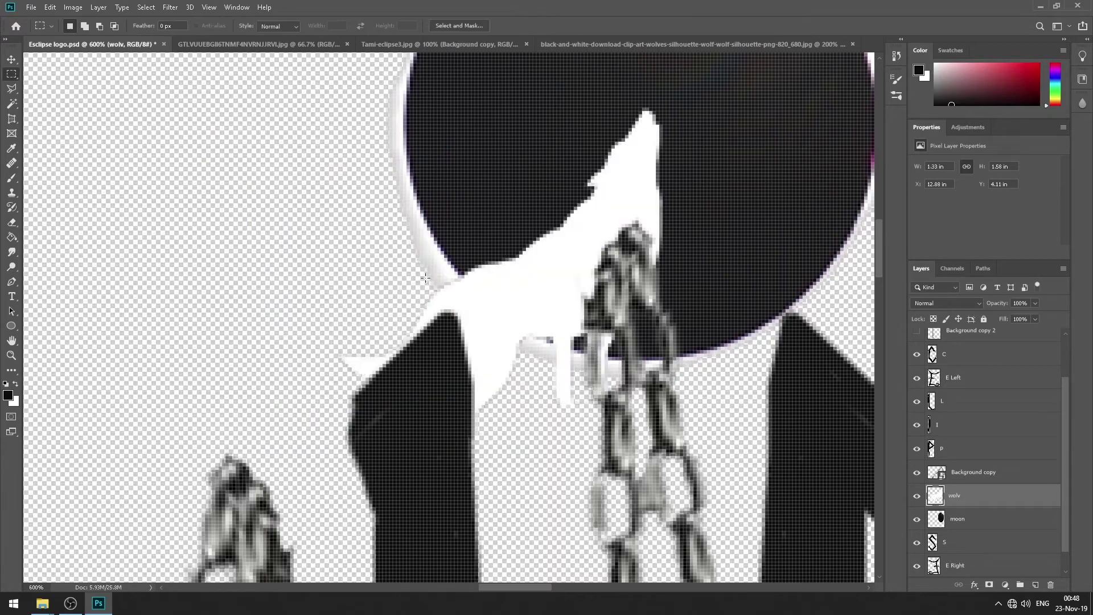
# Scale the wolf to 59.63% as a smart object and stand it on the top of the I at the eclipse's edge.
pyautogui.hotkey('ctrl', 't')
pyautogui.moveTo(523, 256); pyautogui.dragTo(450, 225)
pyautogui.scroll(3, 471, 199)
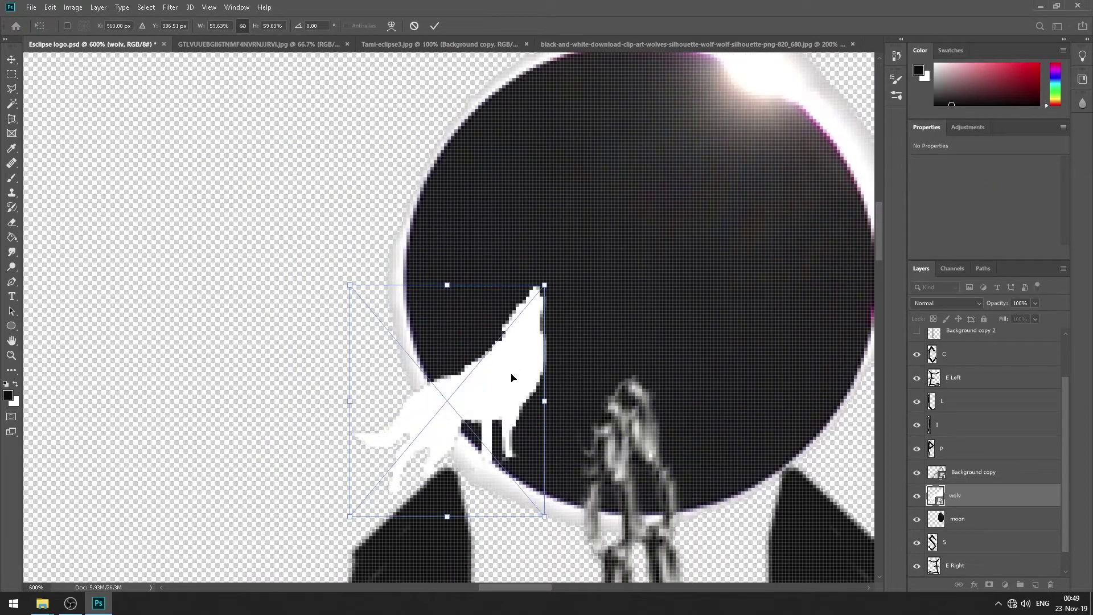
pyautogui.scroll(-2, 570, 284)
pyautogui.press('Return')
# Duplicate the wolf, flip the copy horizontally and stand it on the top of the P facing the first one.
pyautogui.hotkey('ctrl', 'j')
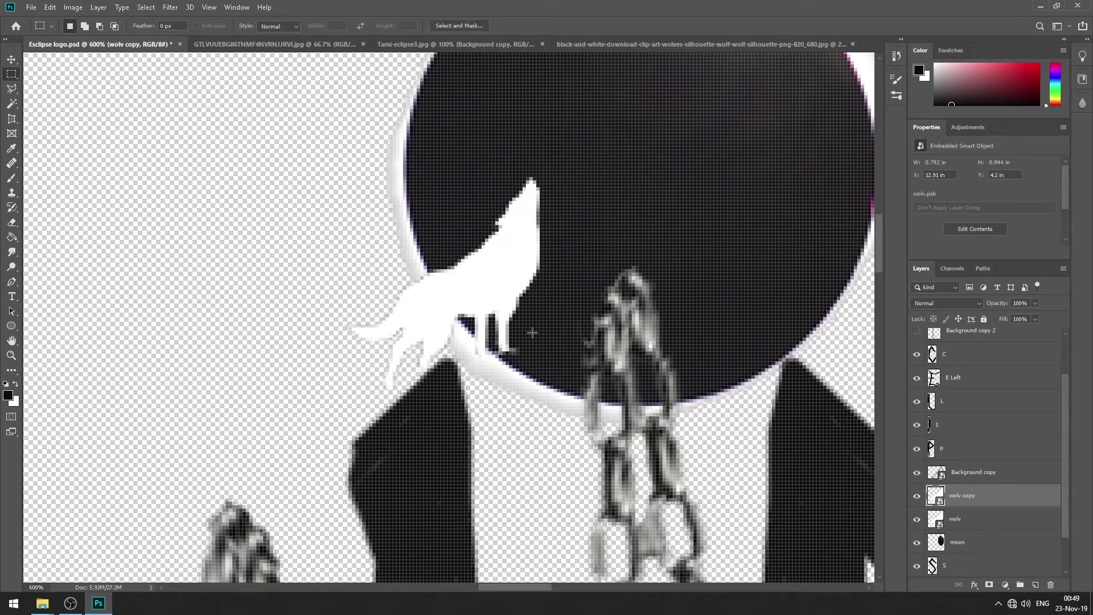
pyautogui.hotkey('ctrl', 't')
pyautogui.rightClick(465, 289)
pyautogui.click(501, 420)
pyautogui.moveTo(512, 319)
pyautogui.mouseDown()
pyautogui.moveTo(863, 311)
pyautogui.moveTo(623, 337)
pyautogui.moveTo(621, 412)
pyautogui.mouseUp()
pyautogui.press('Return')
# Paint the tops of the P and I into broad black ledges under the wolves with a 10 px brush.
pyautogui.scroll(-5, 569, 341)
pyautogui.keyDown('ctrl'); pyautogui.click(643, 290); pyautogui.keyUp('ctrl')
pyautogui.press('b')
pyautogui.rightClick(643, 287)
pyautogui.press('Escape')
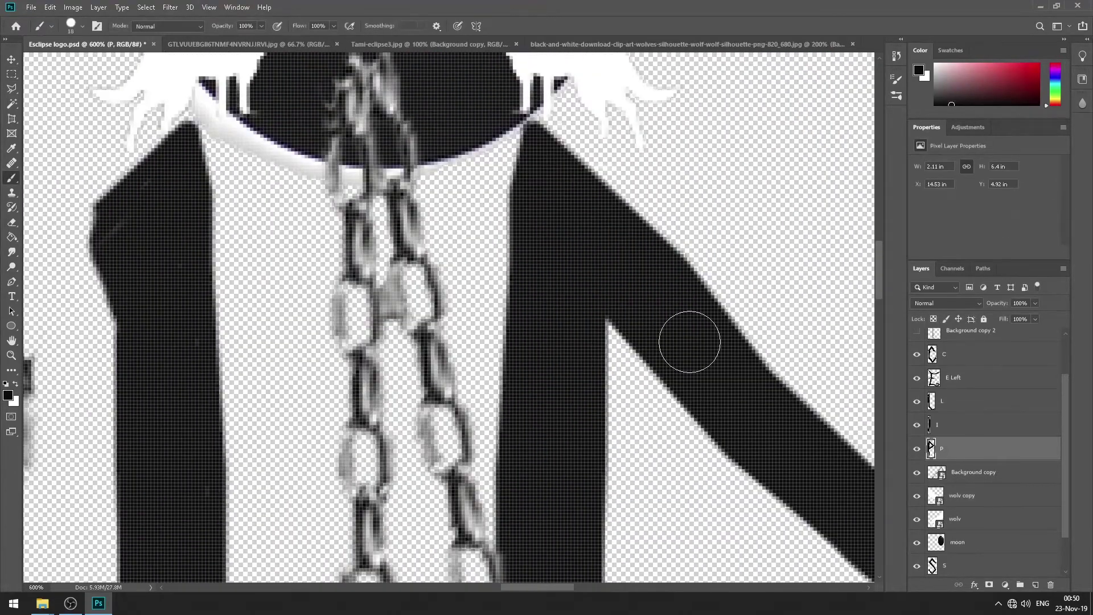
pyautogui.scroll(3, 689, 341)
pyautogui.press('[')
pyautogui.moveTo(671, 401); pyautogui.dragTo(537, 334)
pyautogui.scroll(-1, 536, 334)
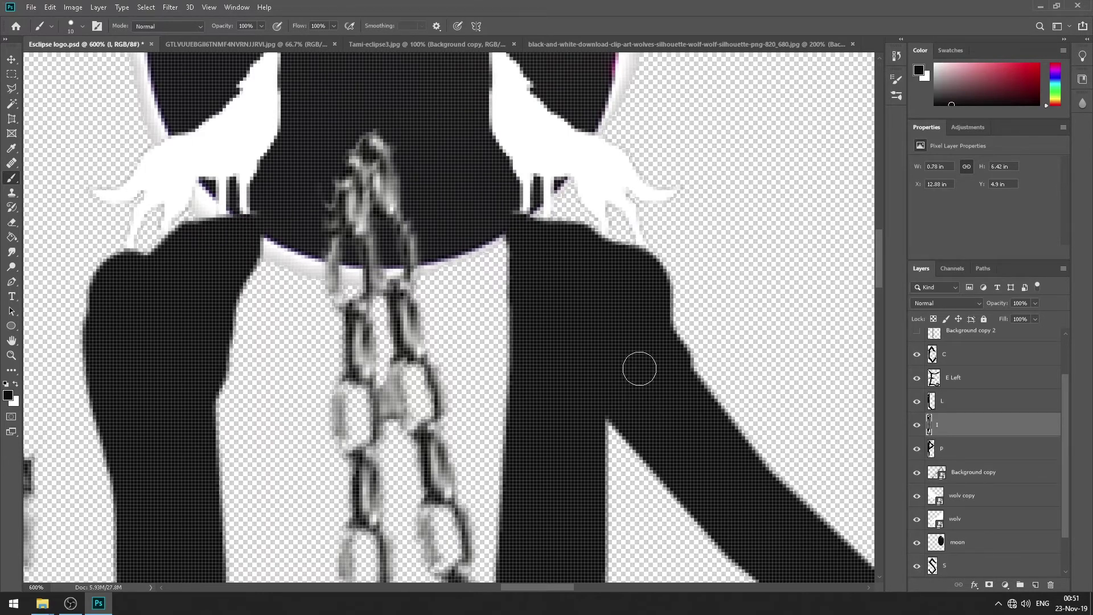
# Rename the chain layers "spike ball R" and "spike ball L", and hang the middle spiked-ball chain below the P's bowl.
pyautogui.press('z')
pyautogui.moveTo(639, 369); pyautogui.dragTo(490, 368)
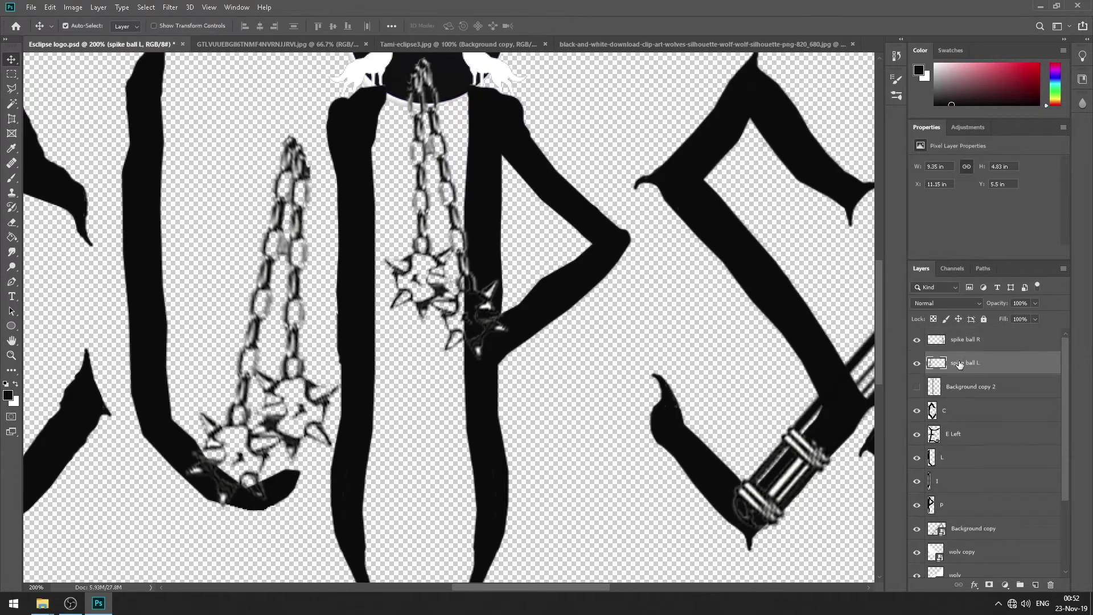
pyautogui.click(965, 340)
pyautogui.press('z')
pyautogui.moveTo(239, 263); pyautogui.dragTo(153, 263)
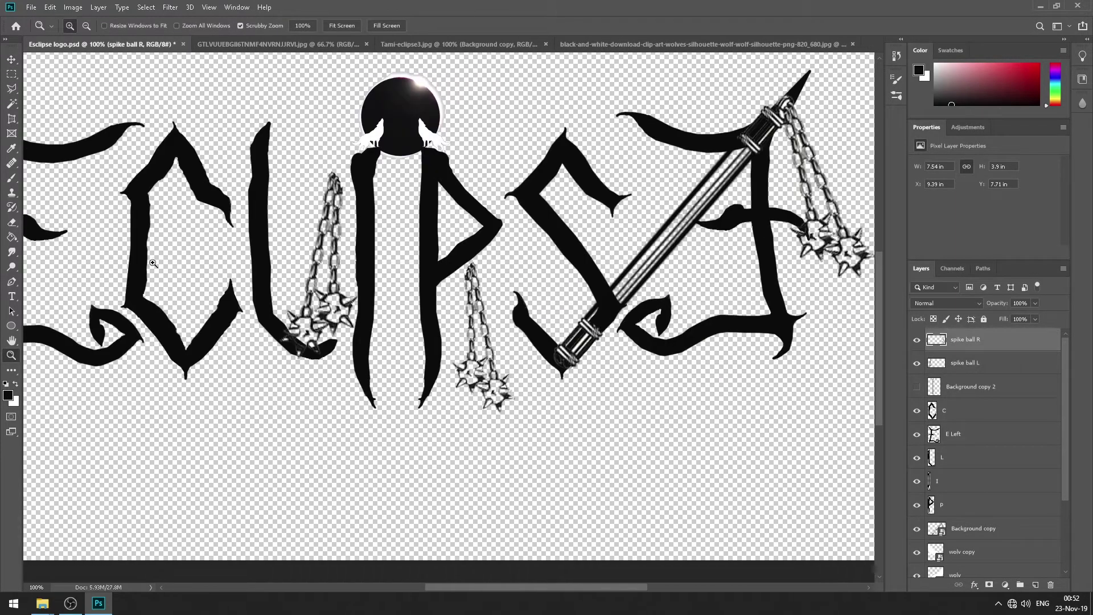
# Smooth the outline of the P's bowl with a 17 px hard round black brush.
pyautogui.moveTo(612, 586)
pyautogui.mouseDown()
pyautogui.moveTo(586, 586)
pyautogui.moveTo(603, 586)
pyautogui.mouseUp()
pyautogui.keyDown('alt'); pyautogui.click(696, 392); pyautogui.keyUp('alt')
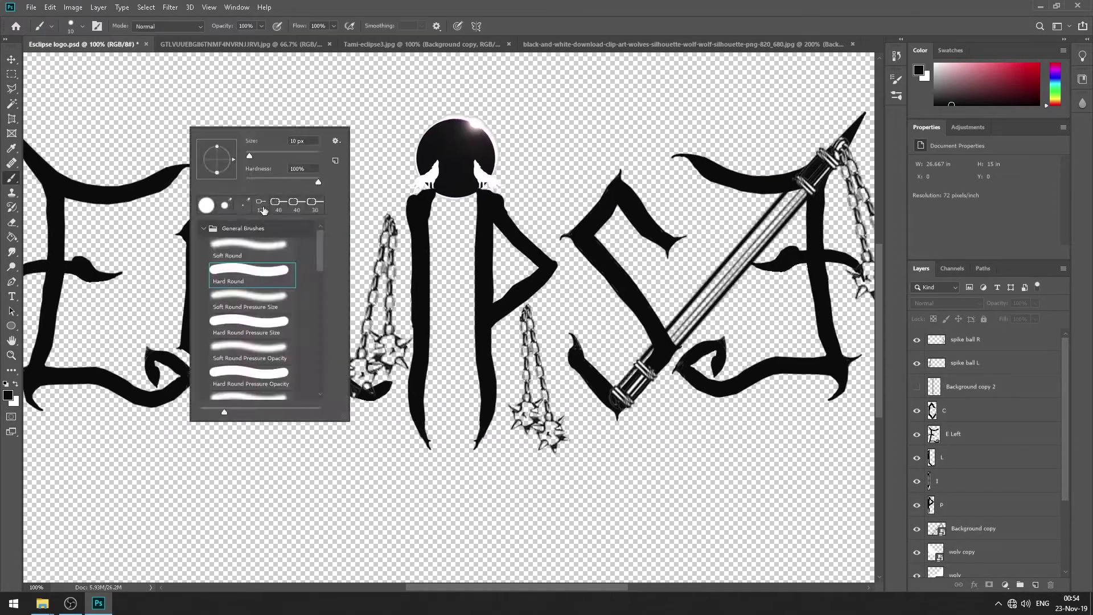
pyautogui.click(931, 503)
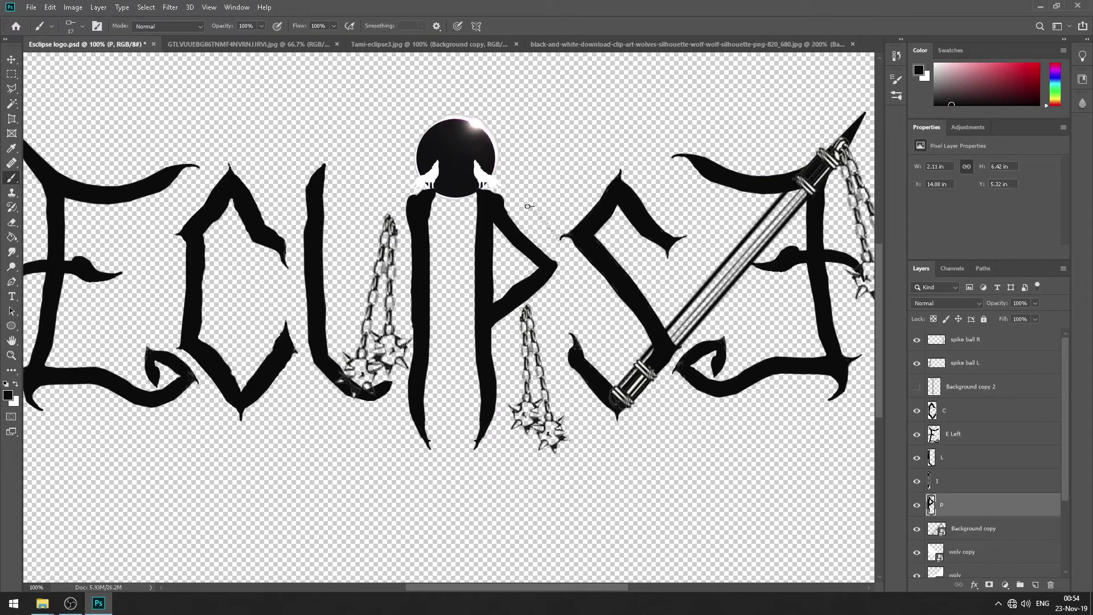
pyautogui.scroll(4, 528, 206)
# Fill the grey flecks and smooth the edges of the upper S with a 6 px black brush, using 2 px for its tips.
pyautogui.keyDown('ctrl'); pyautogui.click(631, 227); pyautogui.keyUp('ctrl')
pyautogui.rightClick(631, 226)
pyautogui.press('Escape')
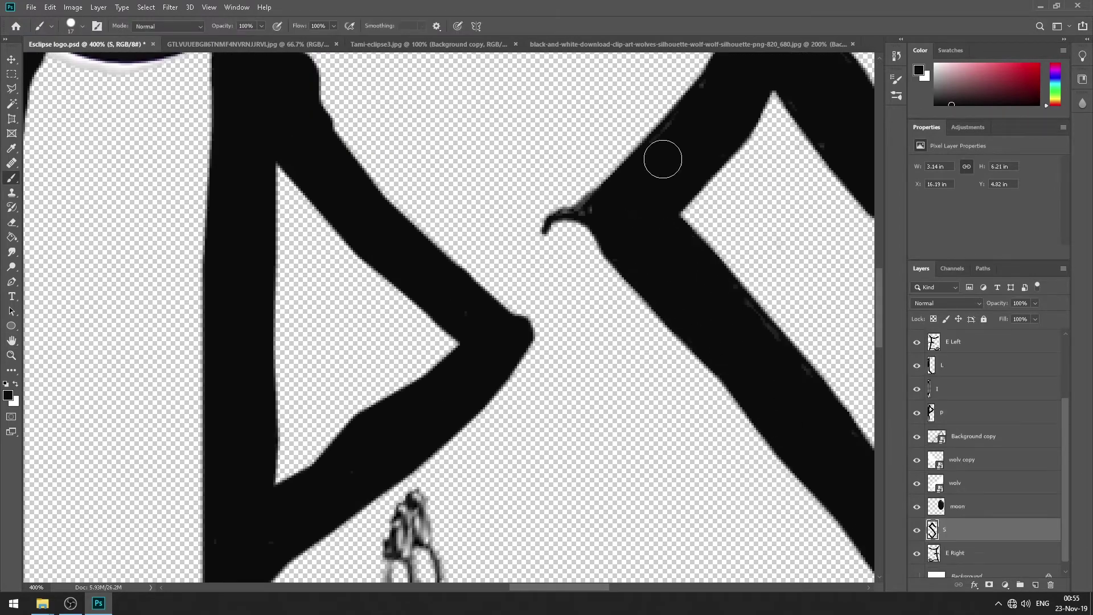
pyautogui.scroll(2, 663, 159)
pyautogui.rightClick(655, 316)
pyautogui.press('Escape')
pyautogui.rightClick(626, 322)
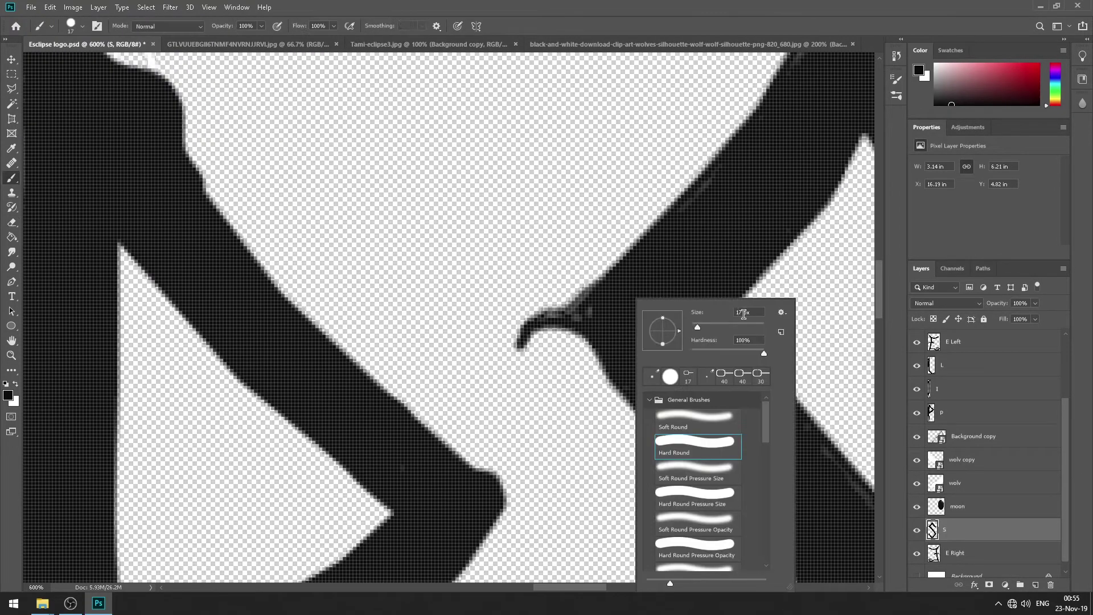
pyautogui.write('6')
pyautogui.press('Return')
pyautogui.scroll(5, 756, 403)
pyautogui.hscroll(10, 772, 398)
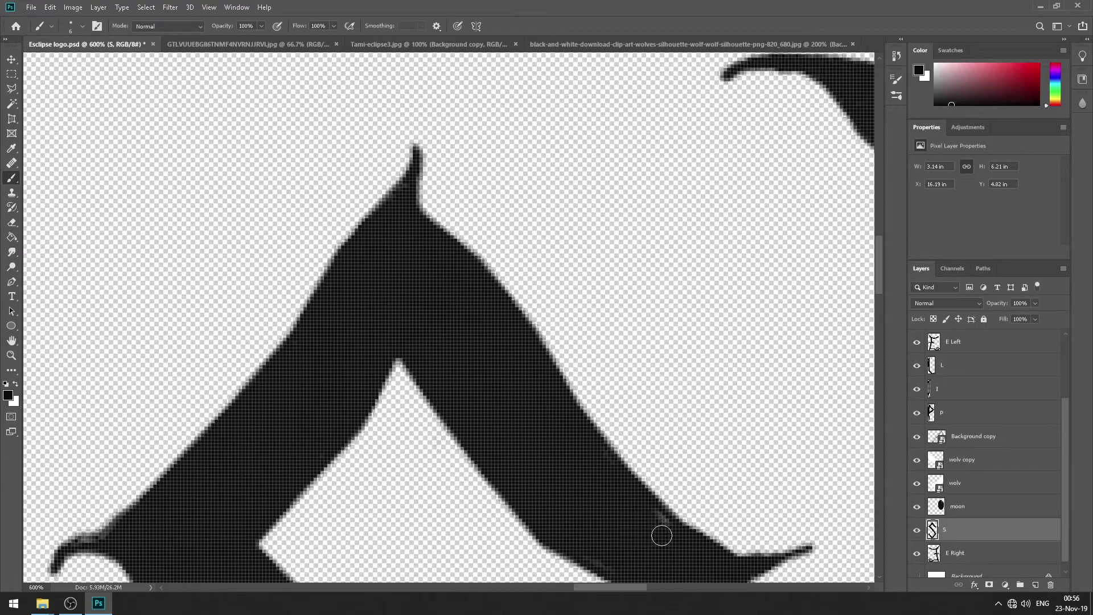
pyautogui.press('[')
pyautogui.press('[')
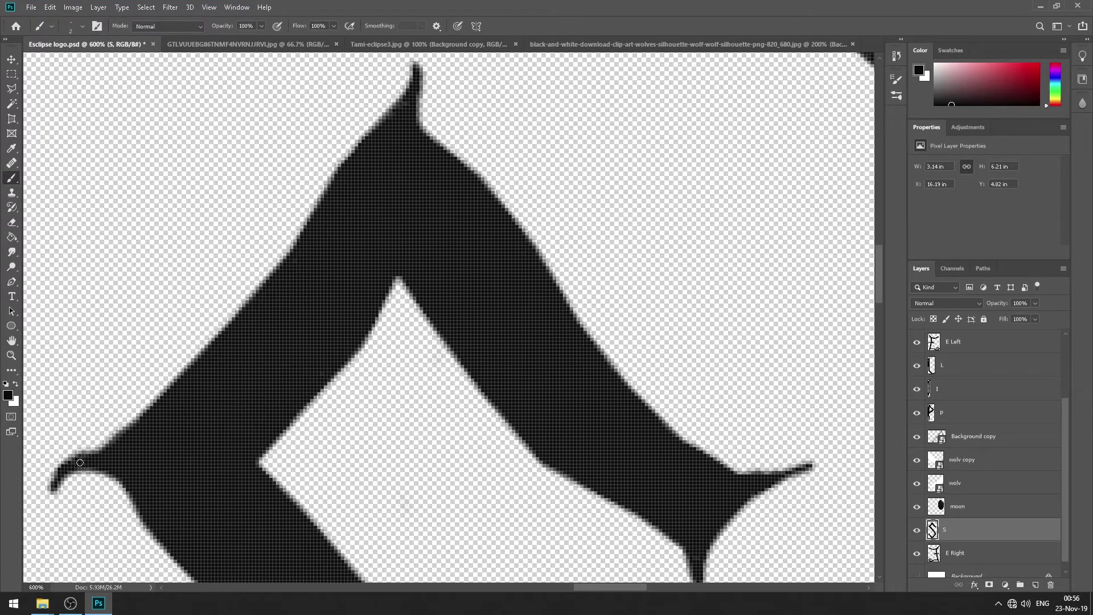
# Fill the grey flecks in the lower hook of the S with a 6 px black brush.
pyautogui.scroll(-5, 886, 346)
pyautogui.scroll(-5, 428, 156)
pyautogui.rightClick(219, 433)
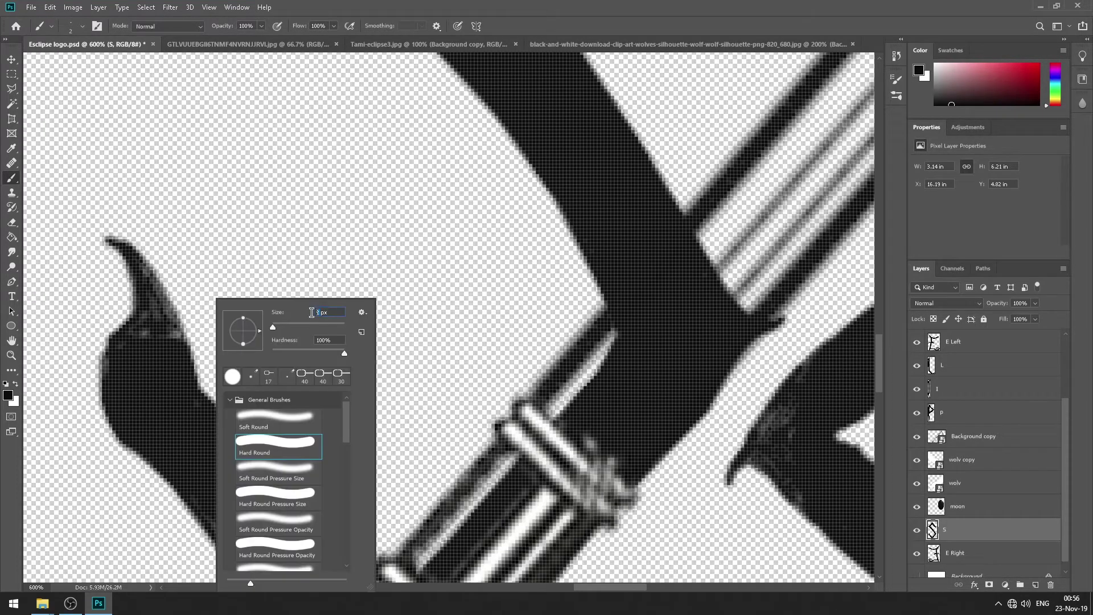
pyautogui.press('Return')
pyautogui.scroll(-3, 159, 304)
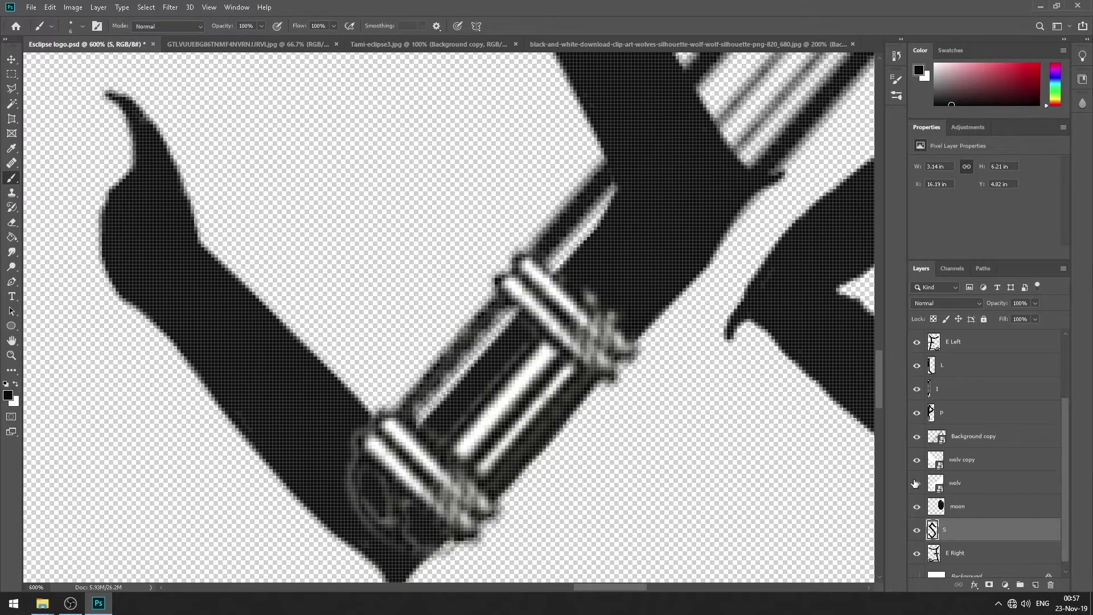
# Fill the grey flecks in the lower curl of the right E on the E Right layer with the 6 px brush.
pyautogui.click(917, 545)
pyautogui.hscroll(5, 790, 265)
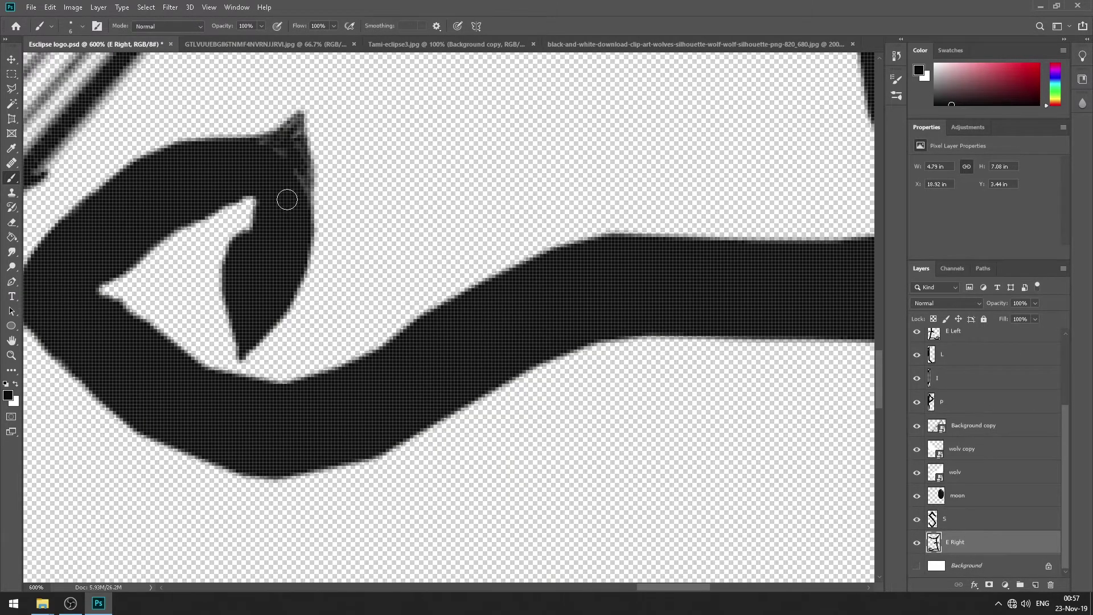
pyautogui.scroll(5, 215, 297)
pyautogui.hscroll(3, 214, 298)
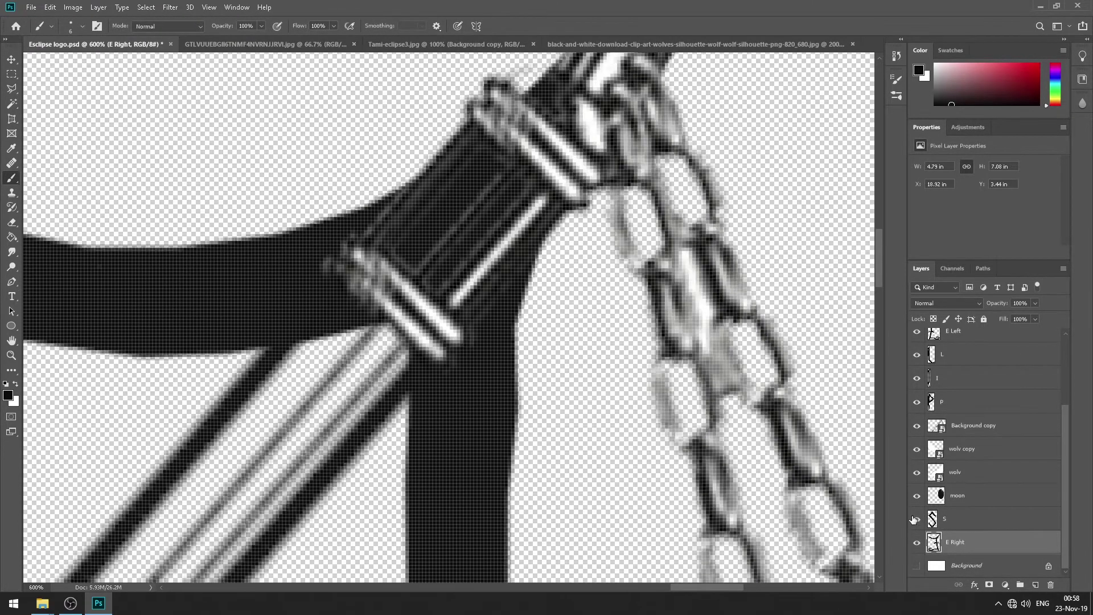
# Hide the flail, wolf copy and other letter layers, and smooth the right E's top arm, using a 2 px brush for its curled tip.
pyautogui.moveTo(916, 434); pyautogui.dragTo(919, 561)
pyautogui.scroll(5, 448, 316)
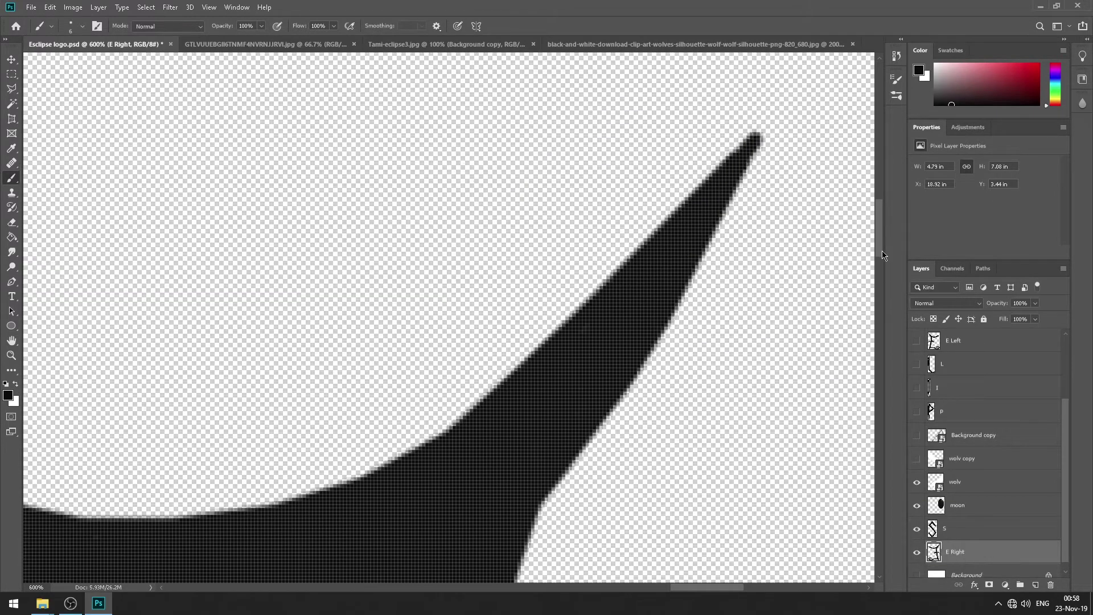
pyautogui.hscroll(-3, 449, 316)
pyautogui.rightClick(367, 300)
pyautogui.press('Escape')
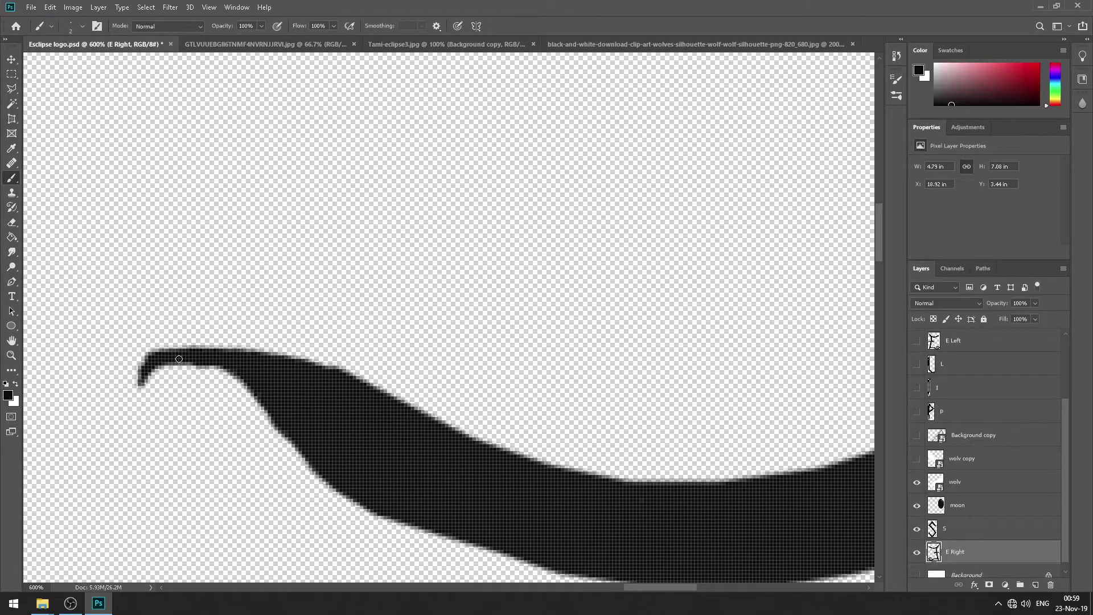
pyautogui.moveTo(179, 359); pyautogui.dragTo(139, 385)
# Clean up the lower part of the S, where the flail had covered it, with the 2 px brush.
pyautogui.scroll(-5, 452, 99)
pyautogui.scroll(8, 460, 87)
pyautogui.hotkey('alt', ']')
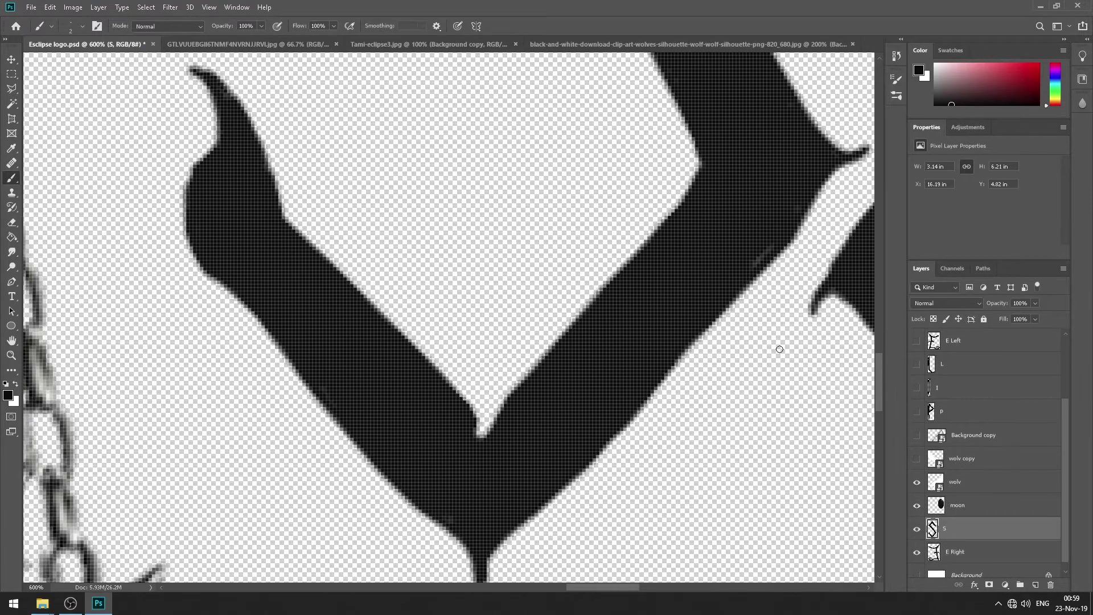
pyautogui.hscroll(-6, 488, 359)
pyautogui.scroll(2, 1052, 409)
# Show and select the C layer, and smooth the C's edges and pointed tips with the 2 px black brush.
pyautogui.click(1052, 394)
pyautogui.scroll(3, 727, 378)
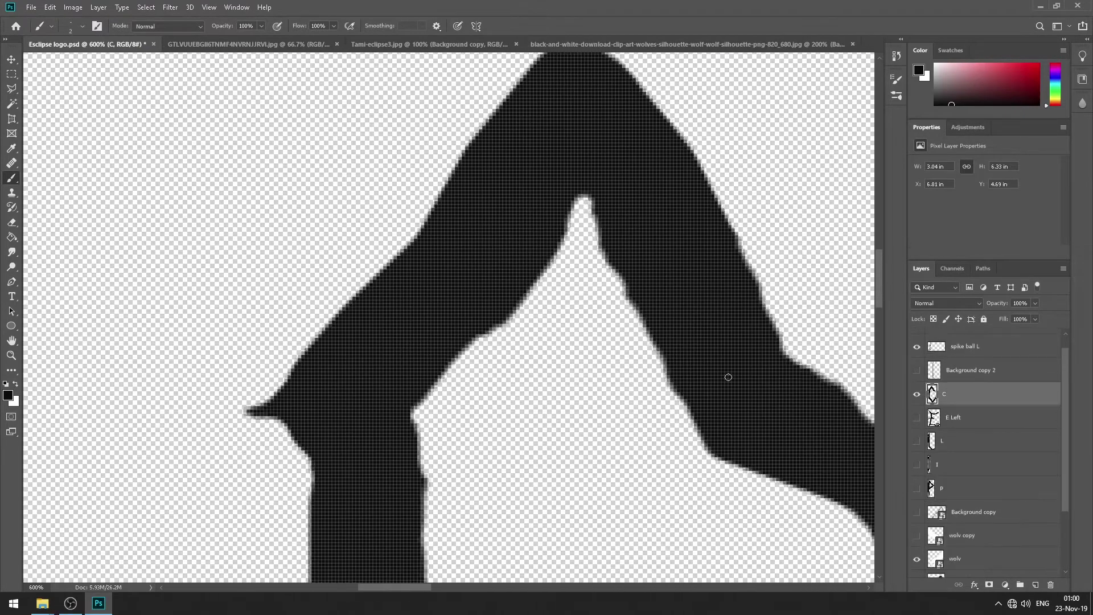
pyautogui.scroll(-5, 400, 383)
pyautogui.scroll(2, 541, 520)
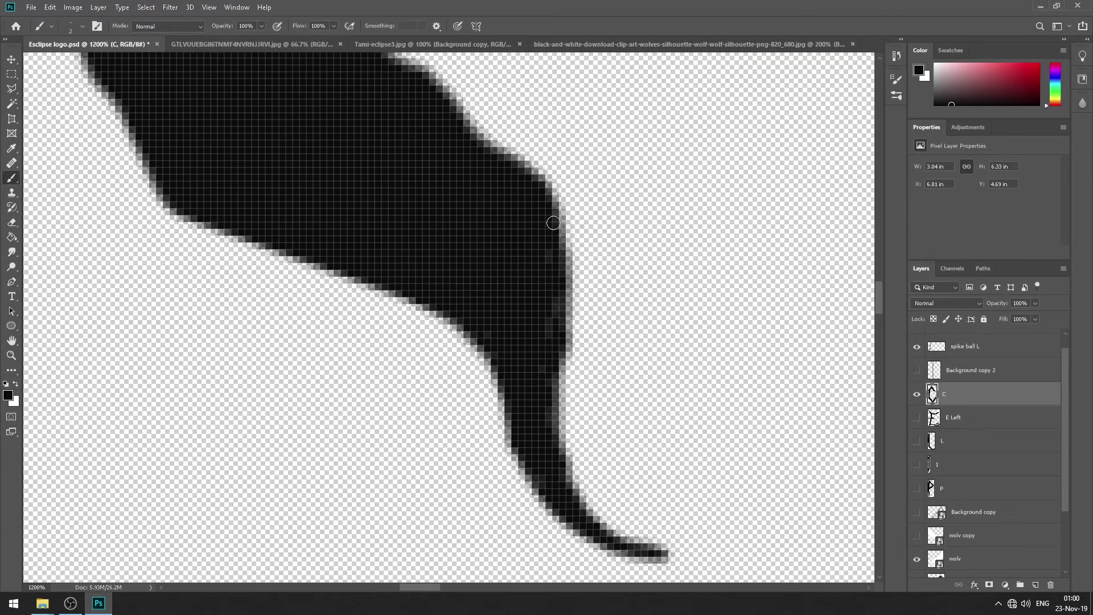
pyautogui.scroll(-10, 563, 283)
pyautogui.hscroll(3, 393, 383)
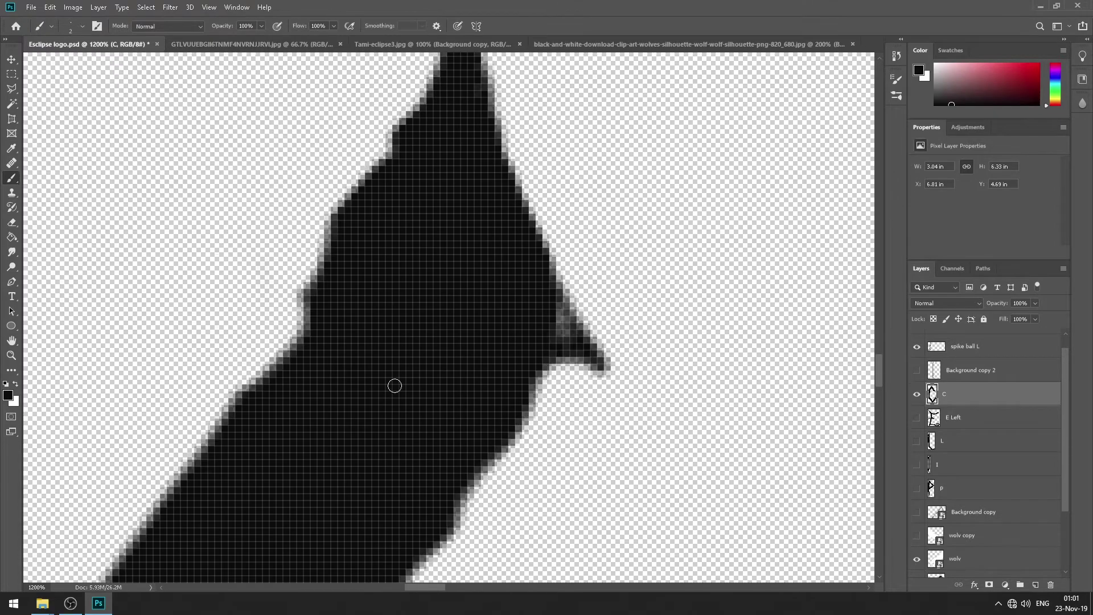
pyautogui.press('z')
pyautogui.rightClick(122, 370)
pyautogui.click(122, 409)
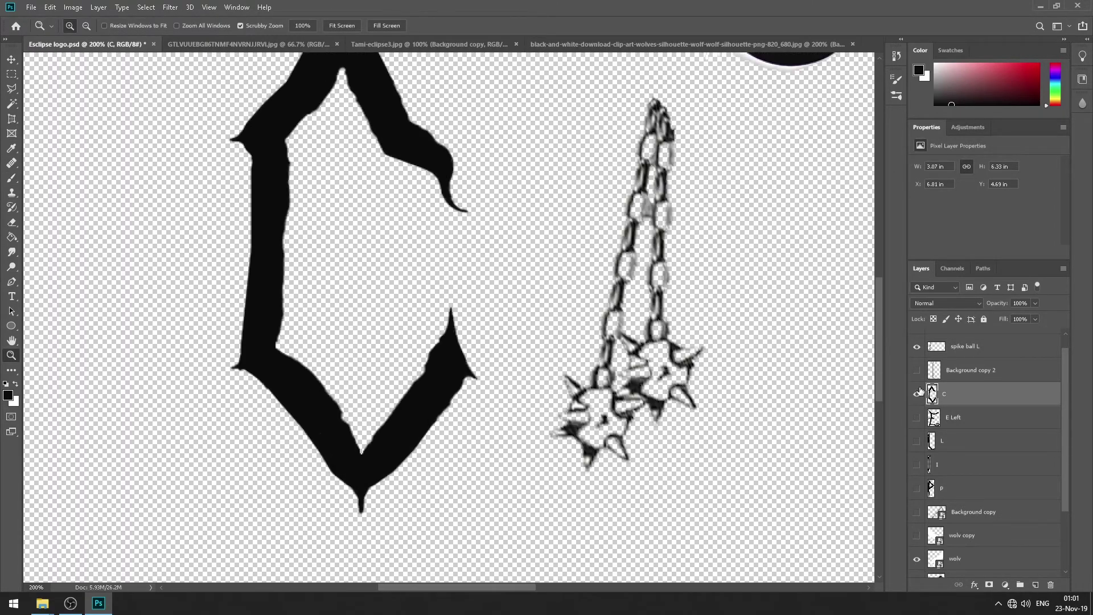
# Show and select the E Left layer, and fill its grey flecks and rough edges with 8 px and 2 px black brushes.
pyautogui.hotkey('alt', '[')
pyautogui.click(183, 362)
pyautogui.press('b')
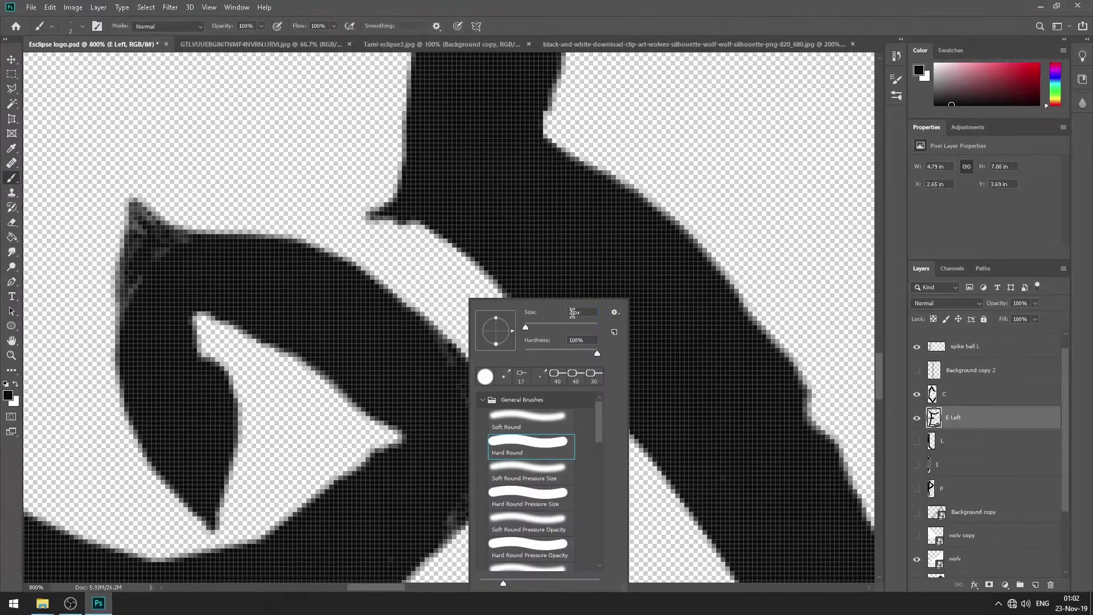
pyautogui.scroll(10, 138, 314)
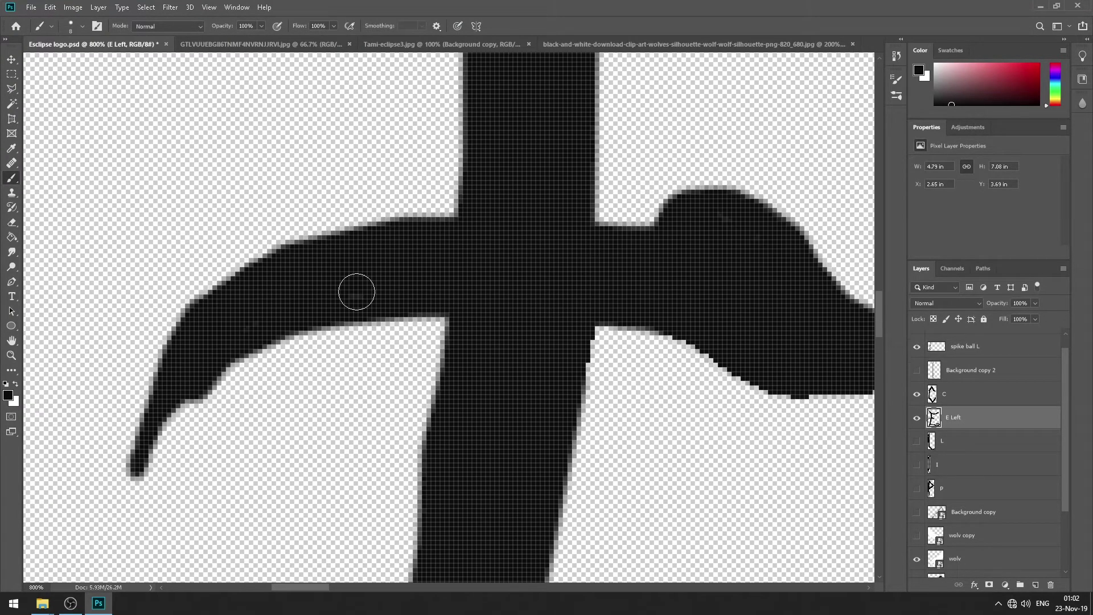
pyautogui.hscroll(-5, 357, 290)
pyautogui.press('z')
pyautogui.keyDown('alt'); pyautogui.click(413, 333); pyautogui.keyUp('alt')
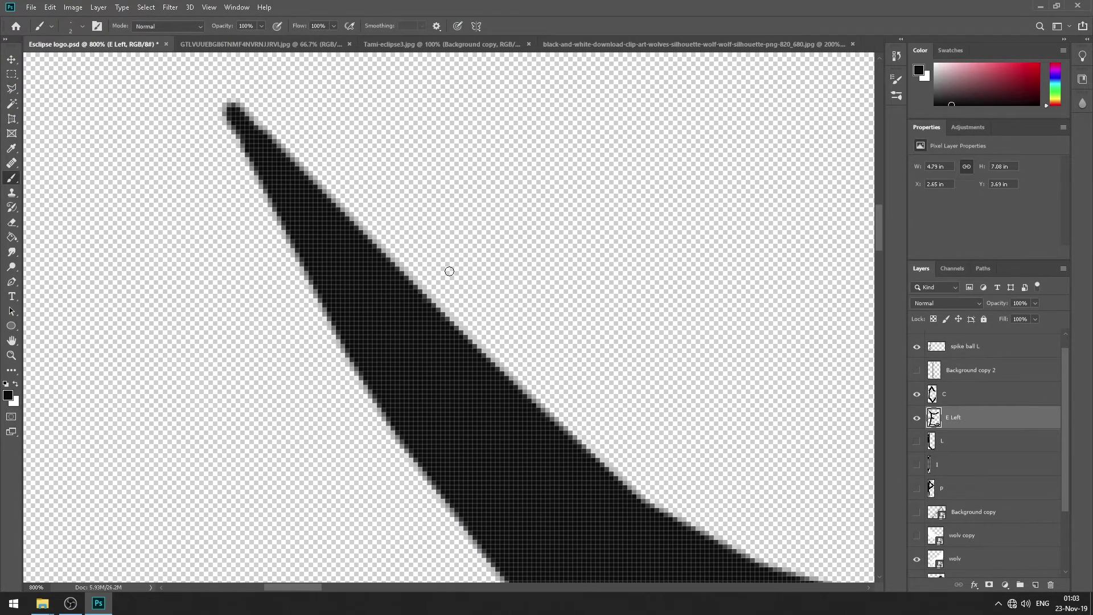
pyautogui.rightClick(589, 476)
pyautogui.click(611, 500)
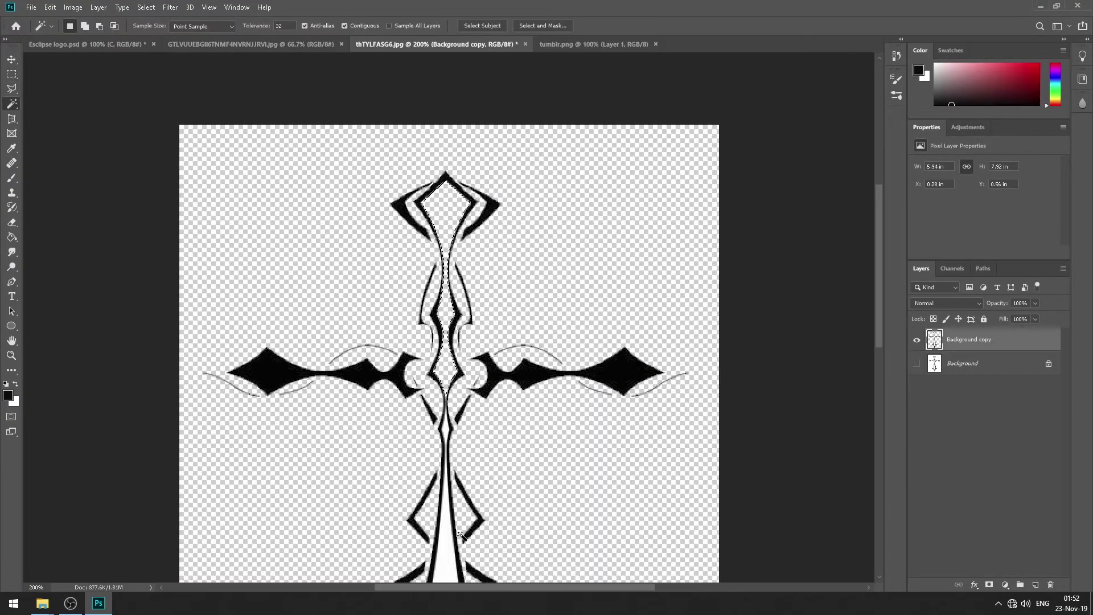
# Remove the white fill inside the ornate gothic cross in thTYLFASG6.jpg.
pyautogui.hotkey('ctrl', '+')
pyautogui.hotkey('ctrl', '+')
pyautogui.hotkey('ctrl', '+')
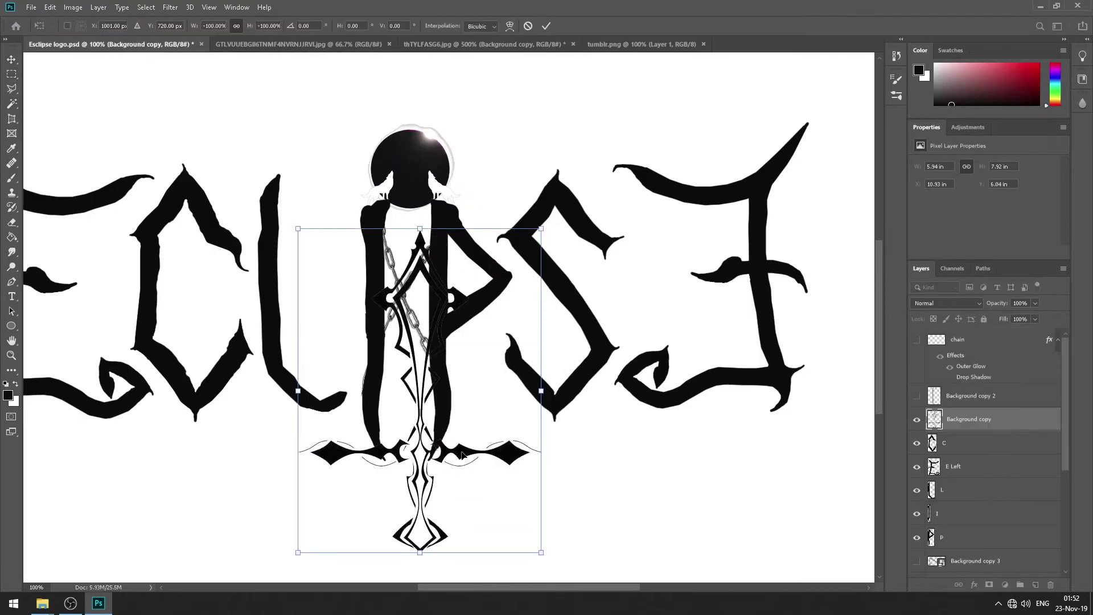
# In Esclipse logo.psd, slightly enlarge the upside-down cross and centre it between the I and P below the eclipse.
pyautogui.moveTo(421, 418); pyautogui.dragTo(422, 428)
pyautogui.moveTo(529, 210); pyautogui.dragTo(575, 192)
pyautogui.moveTo(482, 331); pyautogui.dragTo(477, 300)
pyautogui.press('Return')
pyautogui.hscroll(-3, 51, 85)
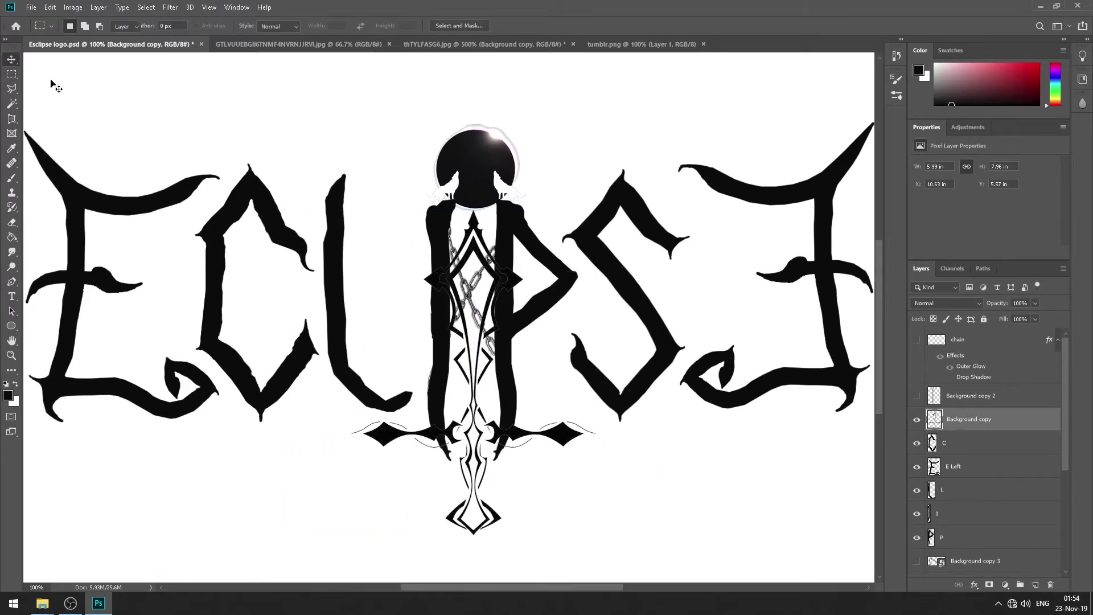
# Show Layer 1, scale its crossed chains to about 62%, rotate them about 54°, and fit them into the S's lower curve.
pyautogui.scroll(-3, 987, 483)
pyautogui.click(916, 567)
pyautogui.hotkey('ctrl', 't')
pyautogui.moveTo(659, 348); pyautogui.dragTo(669, 357)
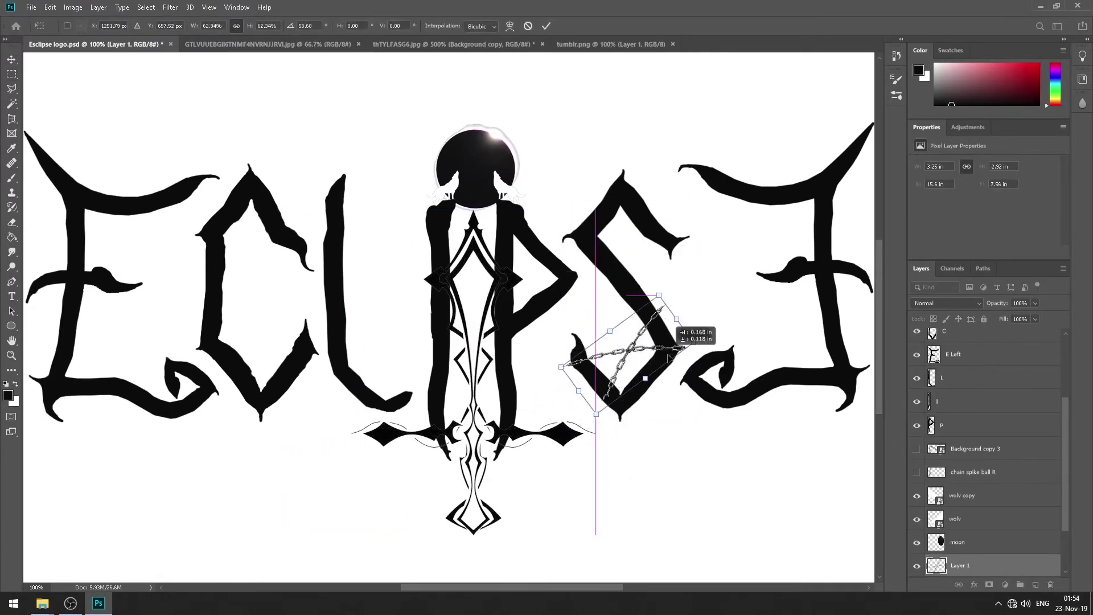
# Duplicate the crossed chains as the chain orna layer, then rotate, reshape and place the copy inside the C.
pyautogui.rightClick(1000, 569)
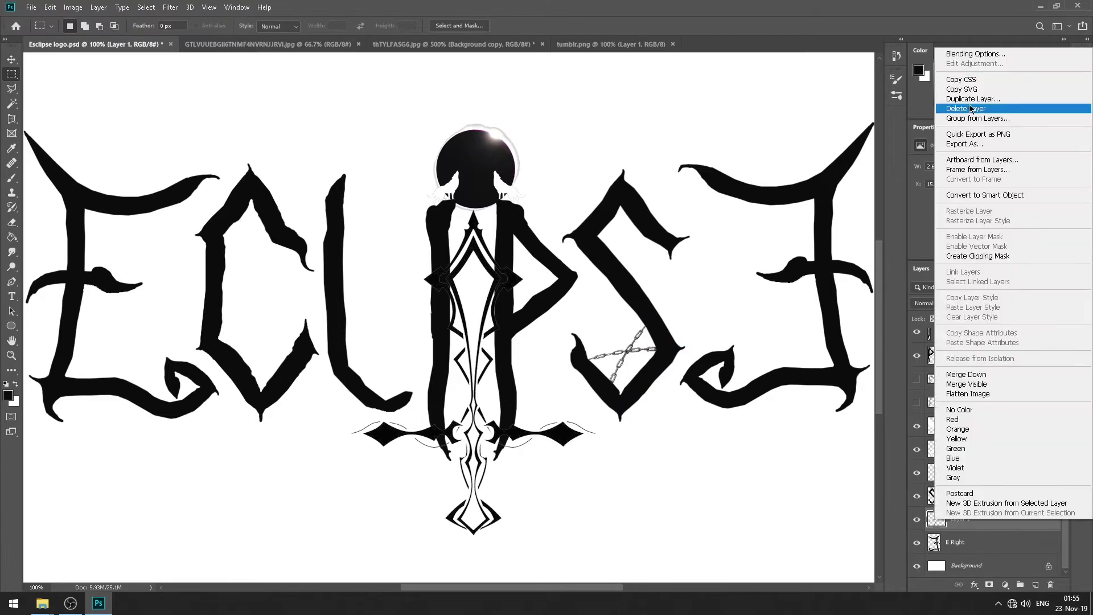
pyautogui.click(933, 104)
pyautogui.hotkey('ctrl', 't')
pyautogui.moveTo(678, 312); pyautogui.dragTo(719, 282)
pyautogui.moveTo(654, 336); pyautogui.dragTo(293, 282)
pyautogui.press('Return')
pyautogui.press('m')
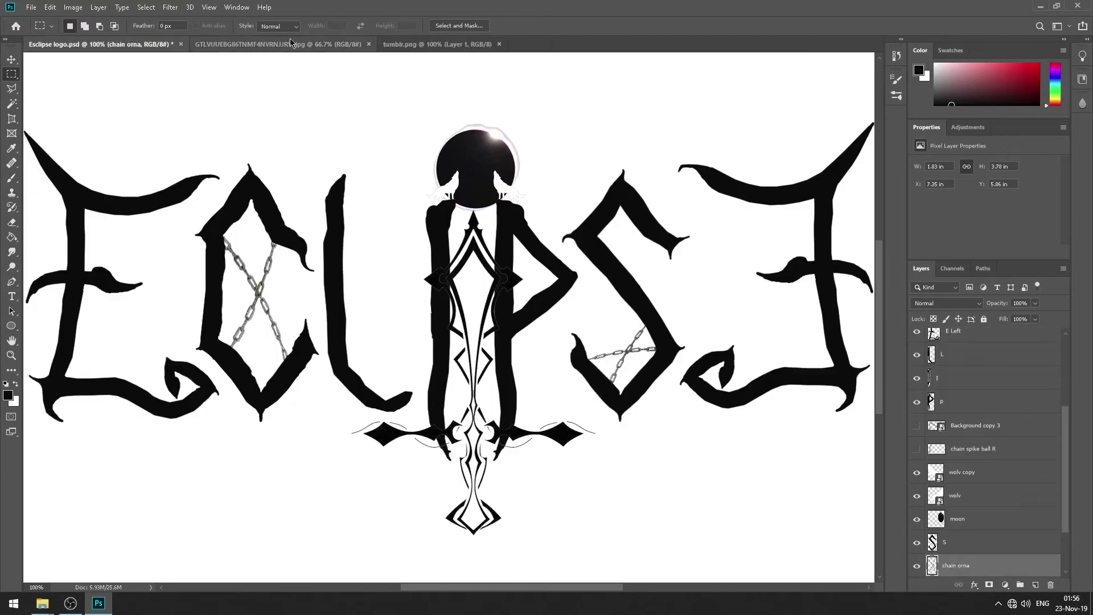
# Browse the ornament images, including free-vector-decorative-divider-clip-art_390031.jpg, for decorations suitable for the logo letters.
pyautogui.click(289, 44)
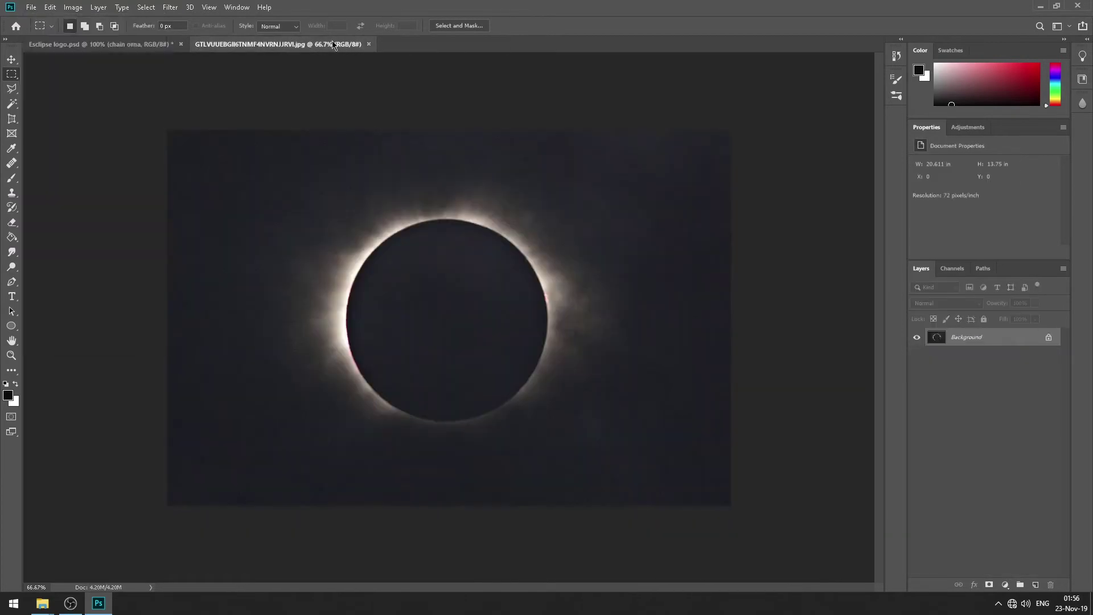
pyautogui.hotkey('ctrl', 'o')
pyautogui.scroll(-2, 659, 371)
pyautogui.click(561, 370)
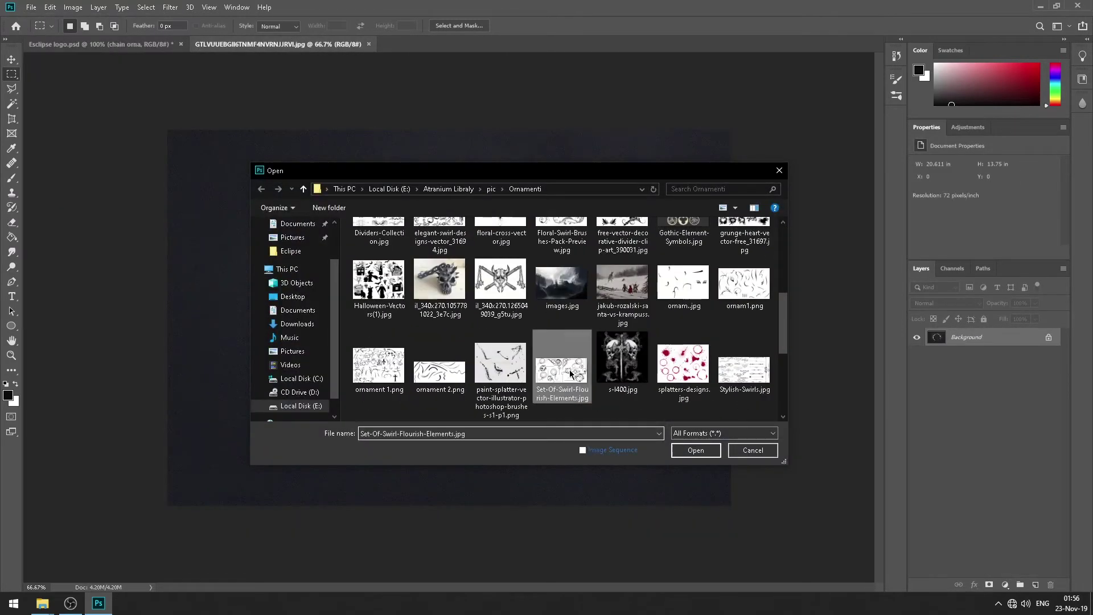
pyautogui.rightClick(752, 288)
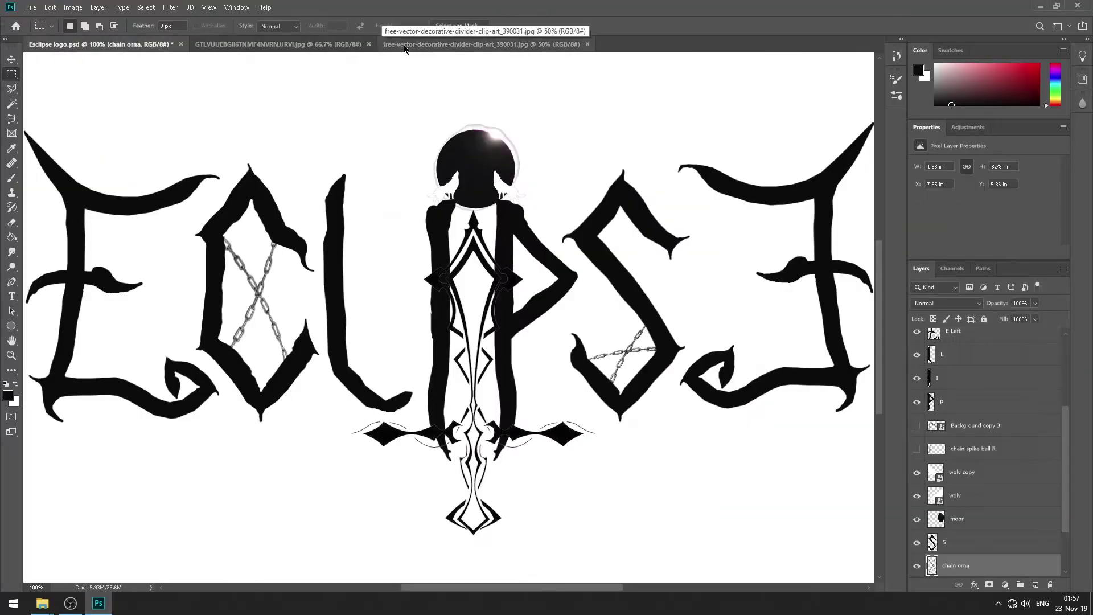
pyautogui.click(502, 44)
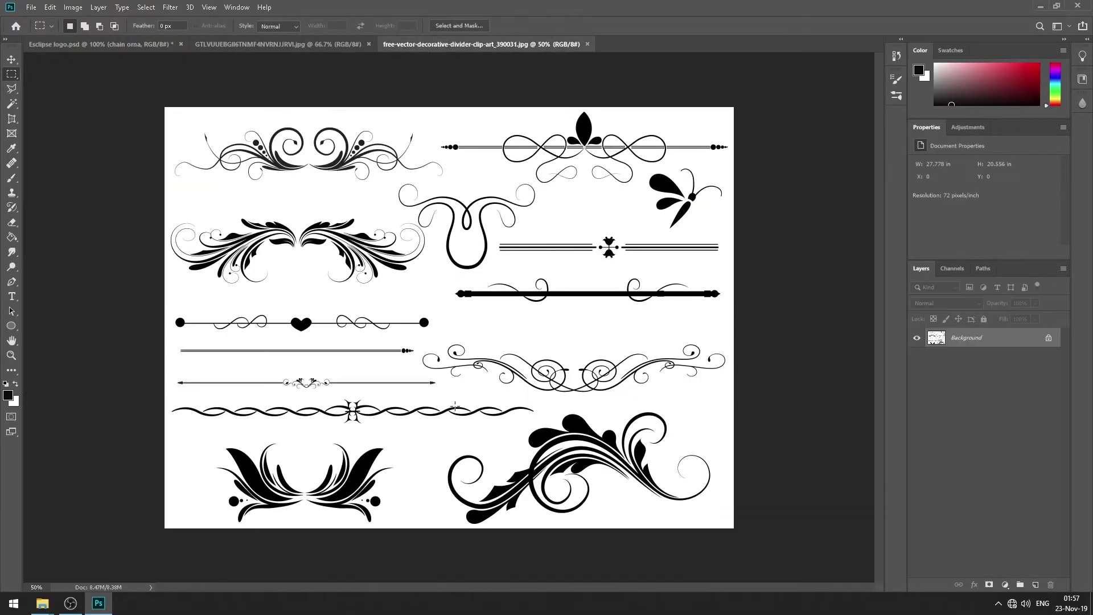
pyautogui.click(11, 354)
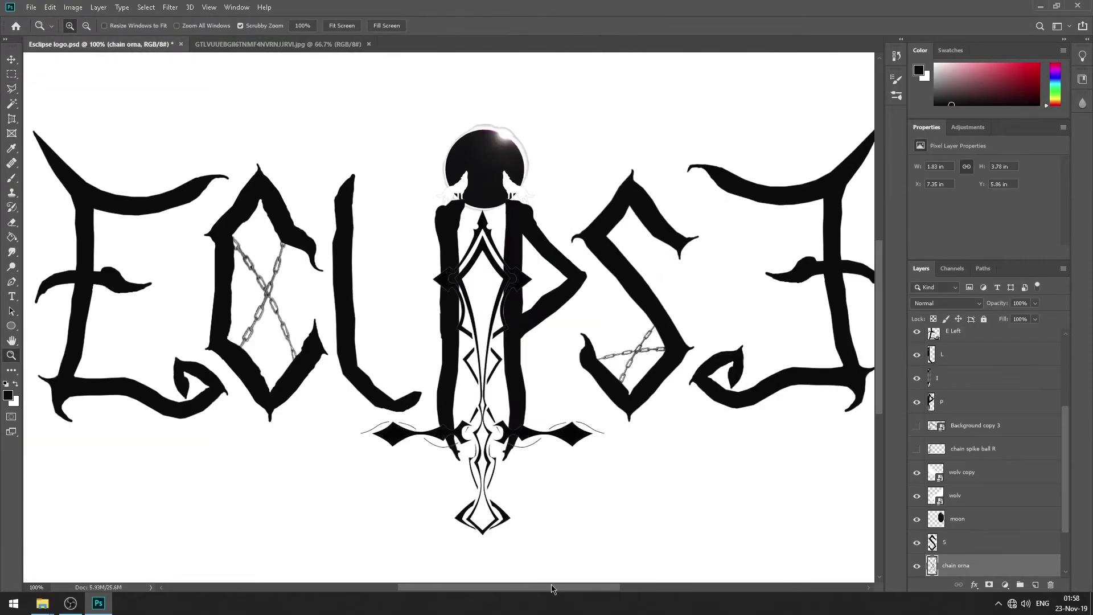
# Open 0000.png, duplicate its background, and bring its tapered leaf-shaped stroke into Esclipse logo.psd near the right E's foot.
pyautogui.moveTo(559, 589); pyautogui.dragTo(586, 592)
pyautogui.hotkey('ctrl', 'o')
pyautogui.doubleClick(439, 340)
pyautogui.press('w')
pyautogui.hotkey('ctrl', 'j')
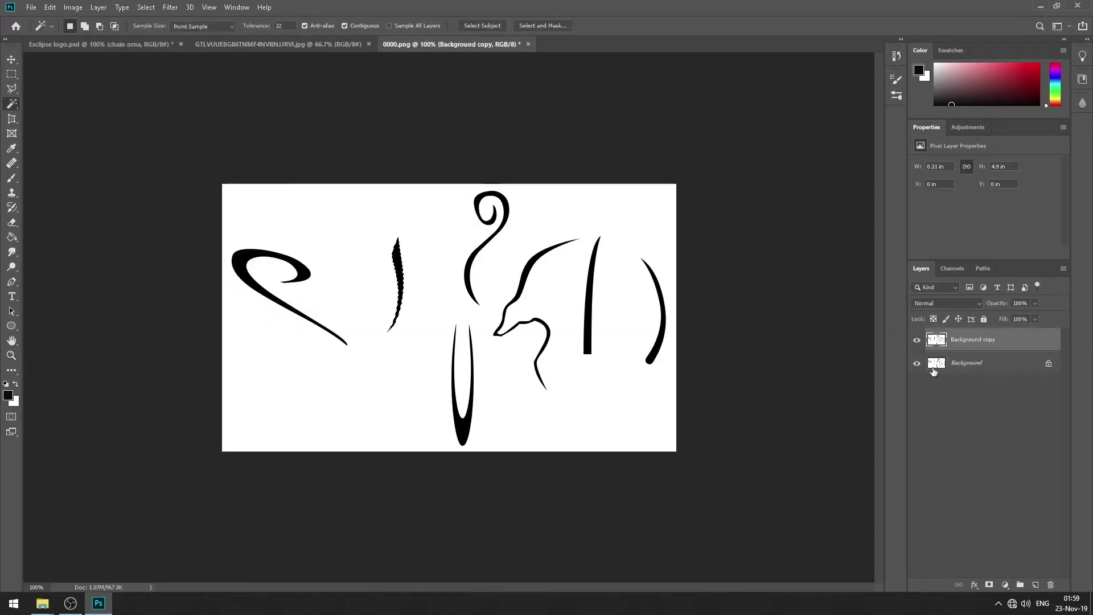
pyautogui.moveTo(397, 285)
pyautogui.mouseDown()
pyautogui.moveTo(561, 519)
pyautogui.moveTo(463, 297)
pyautogui.moveTo(655, 373)
pyautogui.mouseUp()
pyautogui.press('m')
# Rotate the tapered stroke 90° counter-clockwise and place it as a spike pointing outward from the right E's lower corner.
pyautogui.rightClick(621, 395)
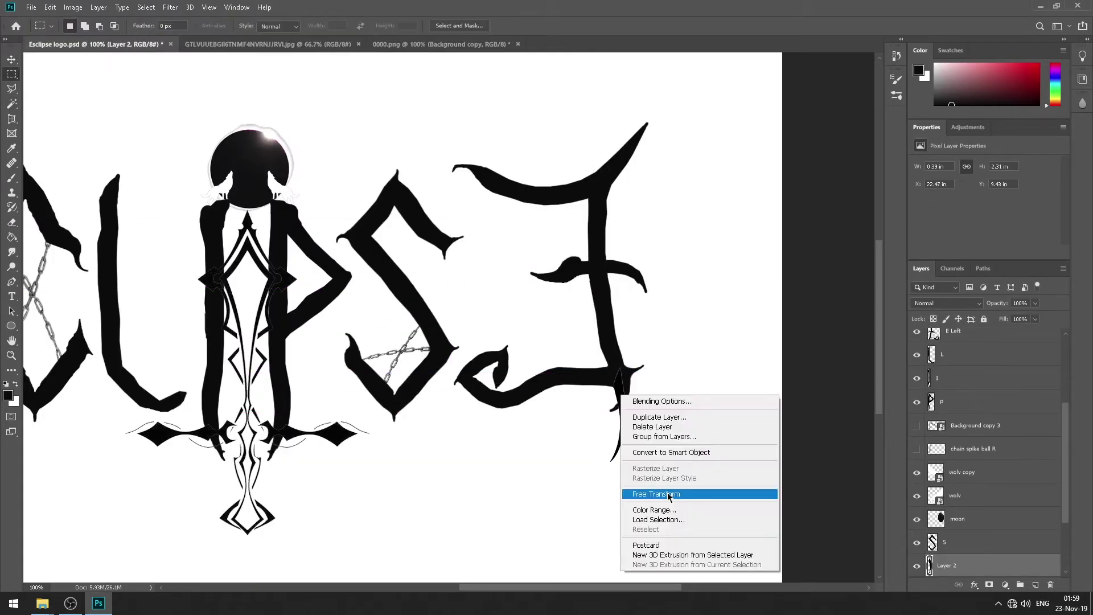
pyautogui.click(669, 493)
pyautogui.rightClick(605, 410)
pyautogui.click(638, 544)
pyautogui.moveTo(633, 413); pyautogui.dragTo(659, 381)
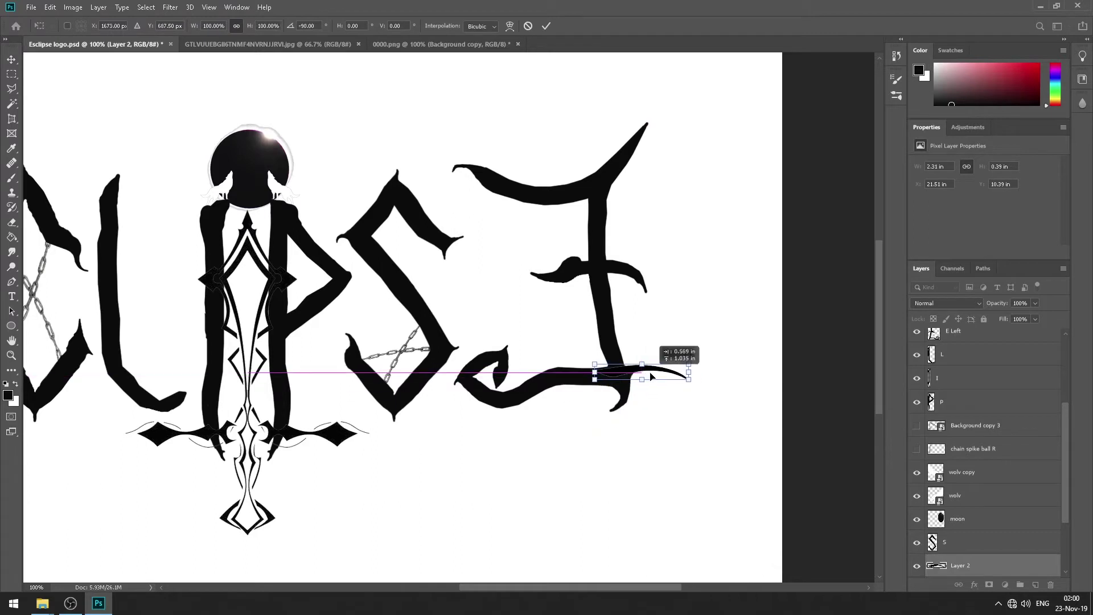
pyautogui.press('Return')
# Group the E Right layer and its spike in a group named Right E group, with the spike beneath the letter.
pyautogui.scroll(-2, 968, 484)
pyautogui.keyDown('ctrl'); pyautogui.click(962, 542); pyautogui.keyUp('ctrl')
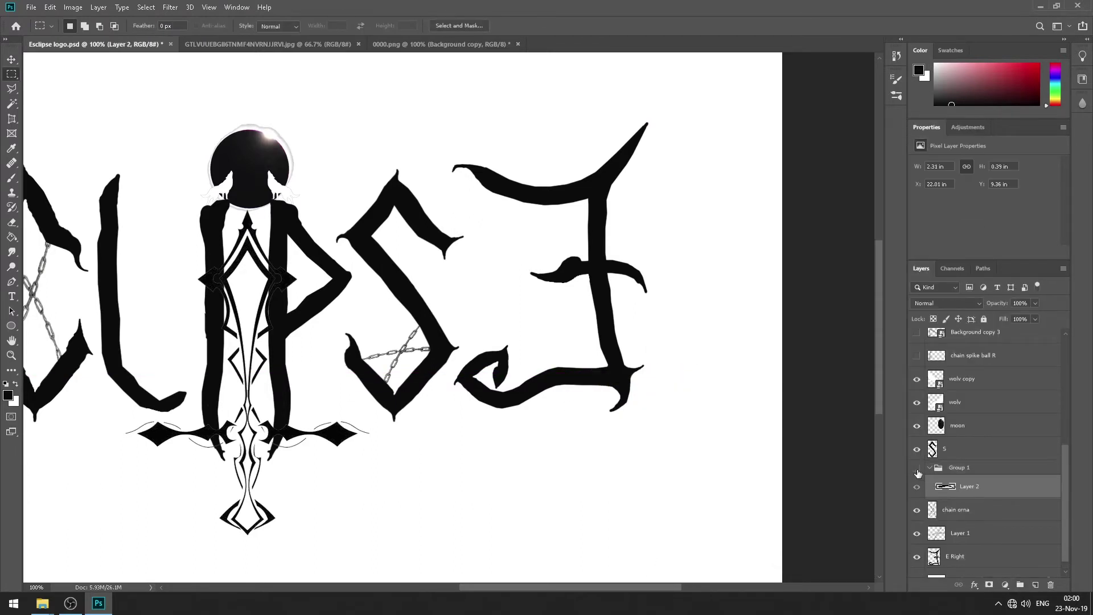
pyautogui.hotkey('ctrl', 'g')
pyautogui.doubleClick(959, 468)
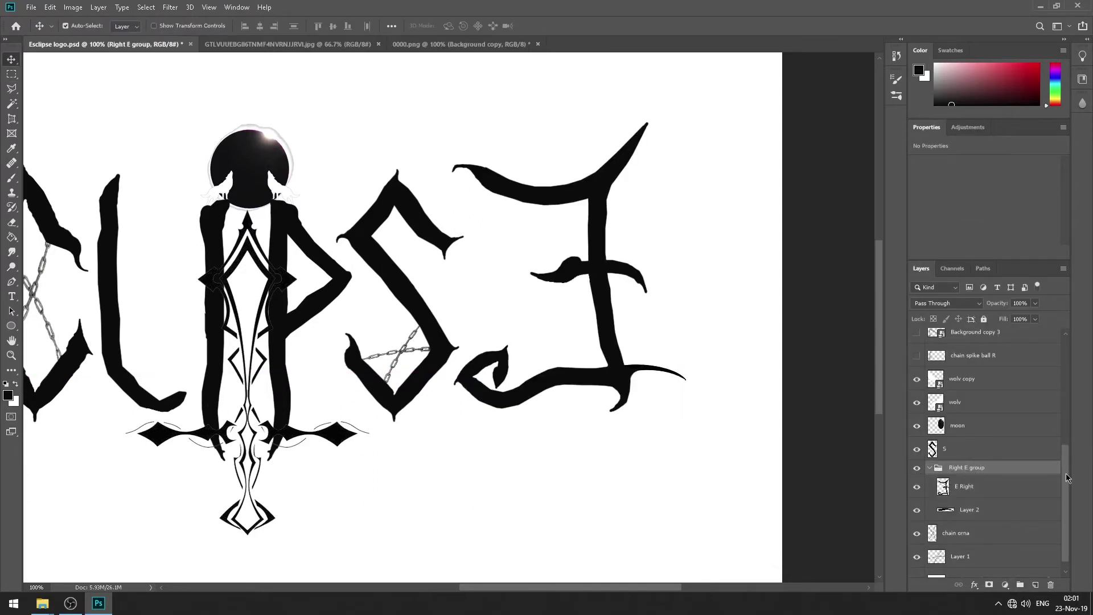
# Duplicate the right E's spike, mirror it horizontally, and place it at the left E's lower outer corner.
pyautogui.rightClick(970, 510)
pyautogui.click(1002, 564)
pyautogui.press('Return')
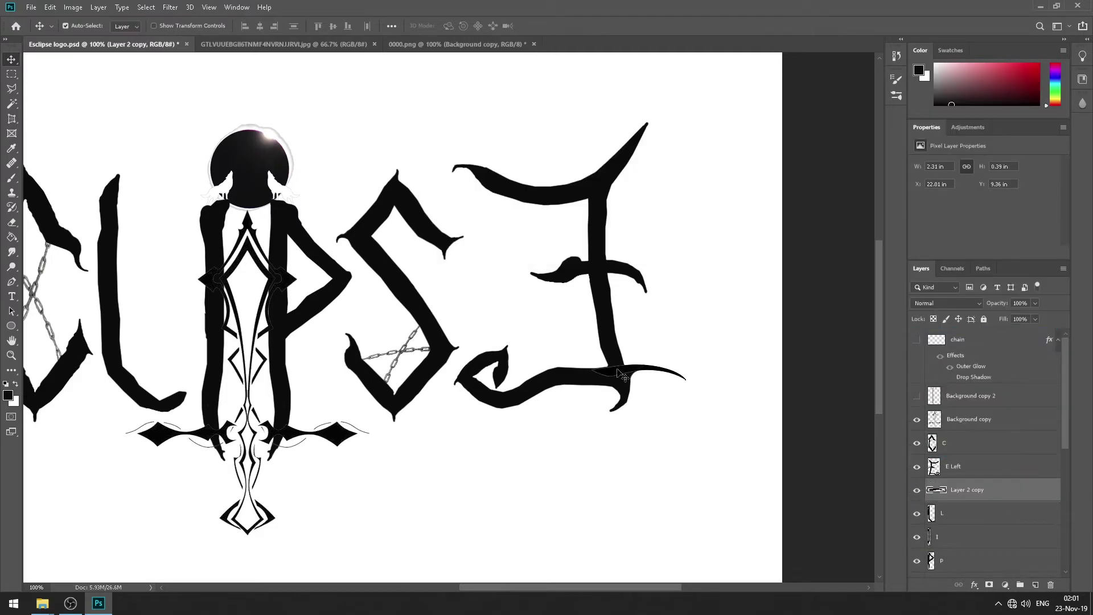
pyautogui.moveTo(619, 383); pyautogui.dragTo(222, 385)
pyautogui.moveTo(393, 589); pyautogui.dragTo(422, 589)
pyautogui.press('Return')
# Group the E Left layer and its mirrored spike in a group named Left E group.
pyautogui.hotkey('ctrl', 'g')
pyautogui.doubleClick(959, 485)
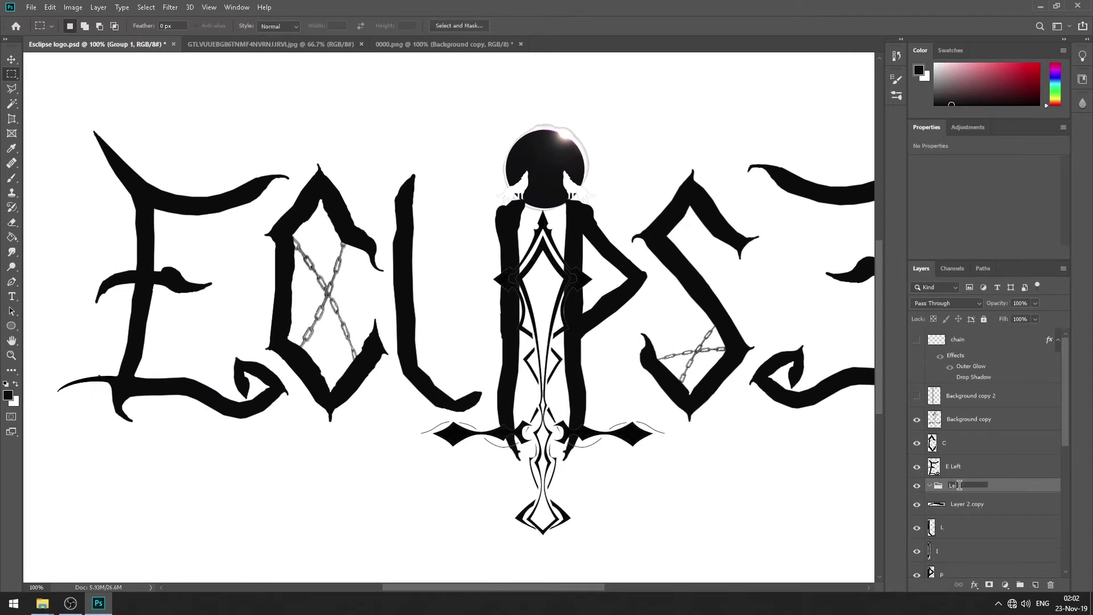
pyautogui.click(916, 504)
pyautogui.moveTo(957, 467); pyautogui.dragTo(968, 492)
# Rename the cross layer as middle in. cross and put it in a group named Moon and cross,wolvs group.
pyautogui.click(917, 419)
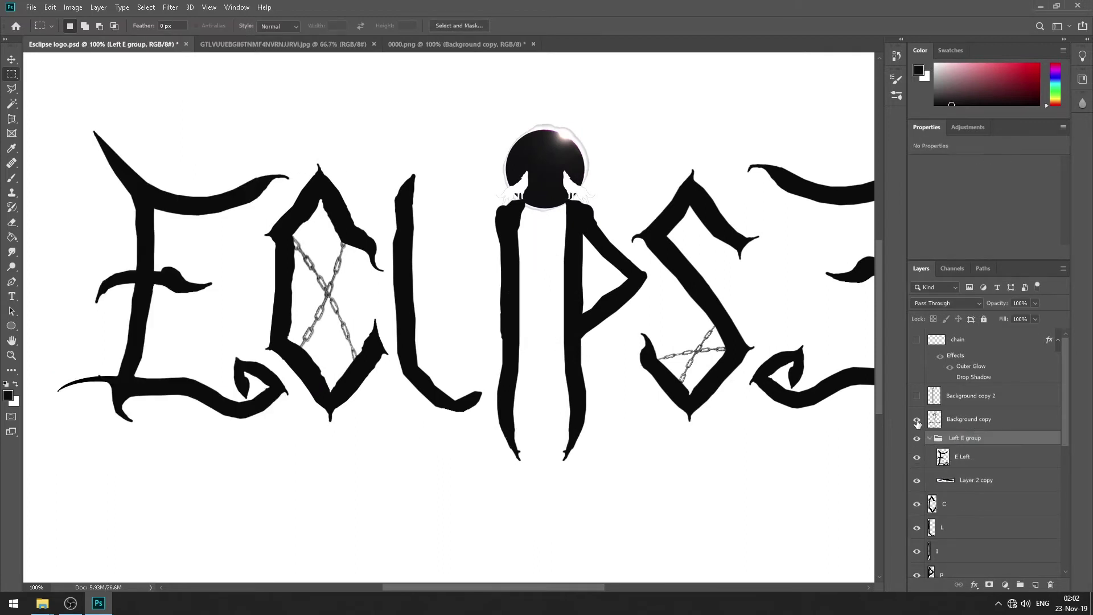
pyautogui.click(917, 419)
pyautogui.doubleClick(968, 419)
pyautogui.write('middle in. cross')
pyautogui.hotkey('ctrl', 'g')
pyautogui.doubleClick(961, 415)
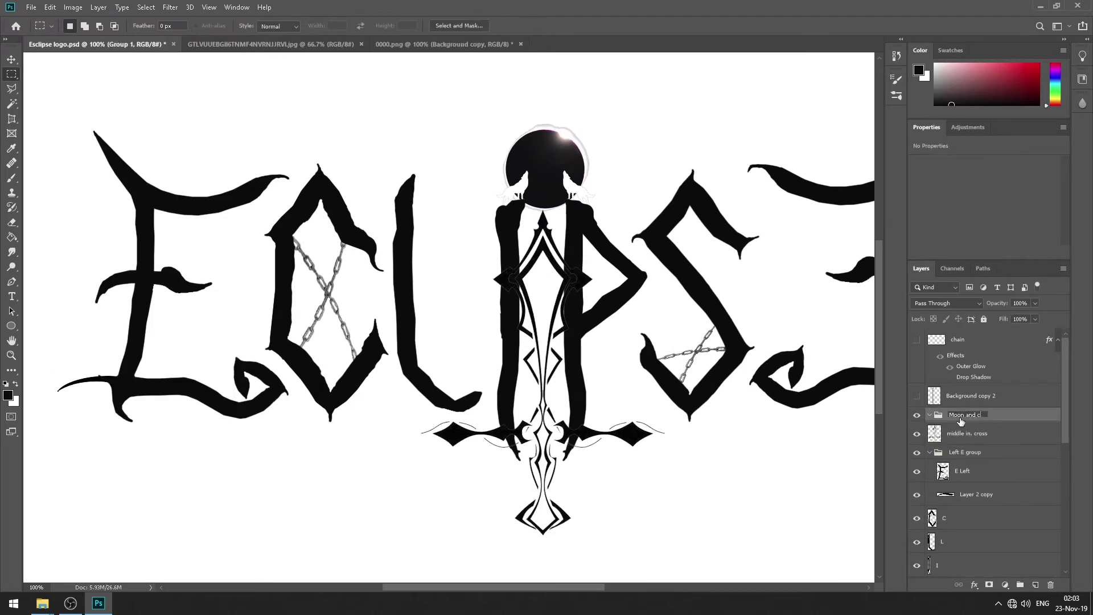
pyautogui.scroll(-1, 972, 437)
pyautogui.doubleClick(977, 387)
pyautogui.write('Moon and cross,wolvs group')
pyautogui.press('Return')
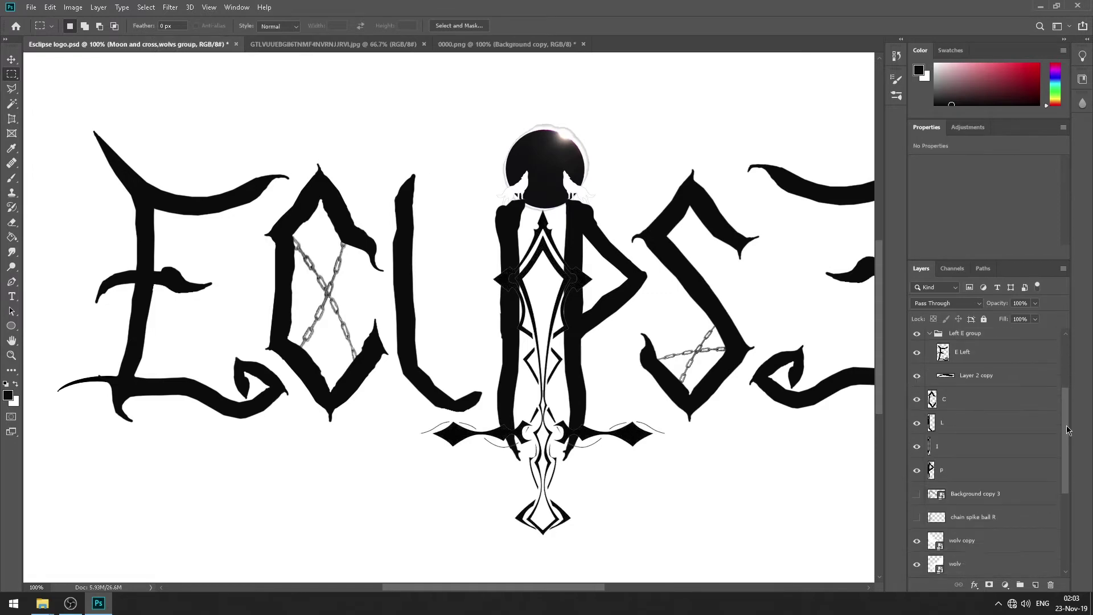
# Move the wolv copy, wolv and moon layers into the group holding the cross.
pyautogui.scroll(-5, 972, 432)
pyautogui.click(973, 422)
pyautogui.keyDown('shift'); pyautogui.click(962, 375); pyautogui.keyUp('shift')
pyautogui.moveTo(962, 376); pyautogui.dragTo(979, 415)
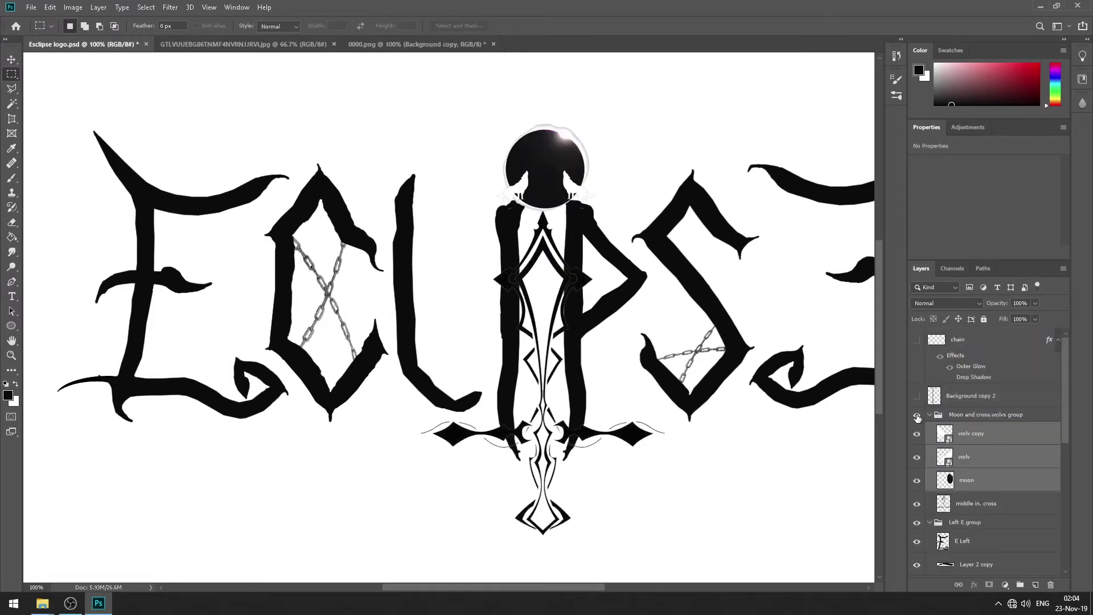
# Show the grid and nudge the left E together with its spike slightly up and outward.
pyautogui.press('v')
pyautogui.click(496, 476)
pyautogui.hotkey('ctrl', "'")
pyautogui.scroll(-4, 683, 399)
pyautogui.hscroll(3, 683, 398)
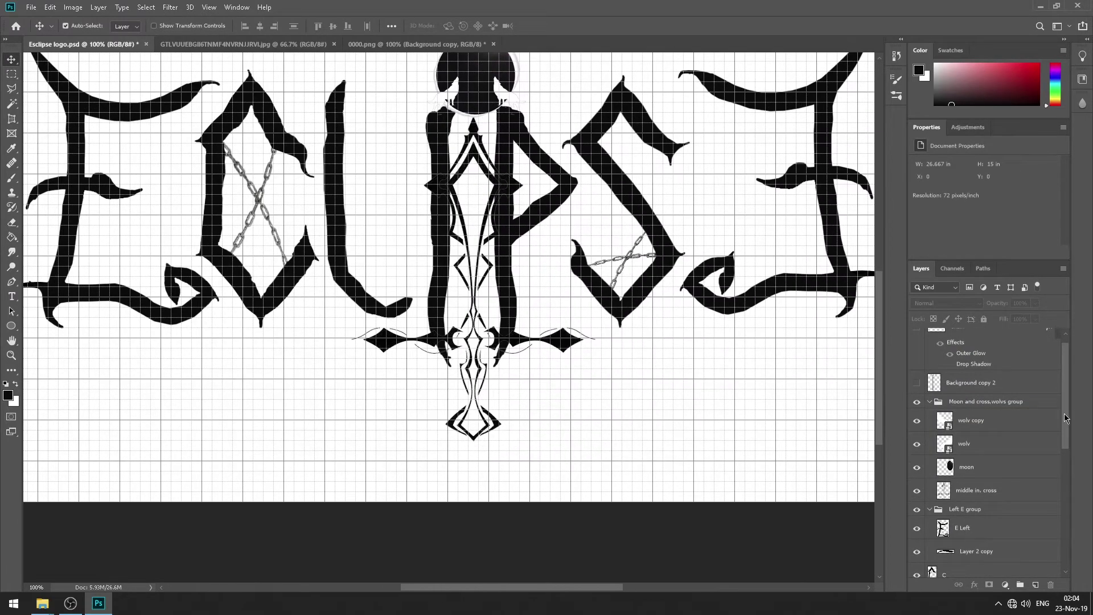
pyautogui.scroll(-2, 1067, 419)
pyautogui.click(968, 473)
pyautogui.keyDown('shift'); pyautogui.click(977, 497); pyautogui.keyUp('shift')
pyautogui.moveTo(92, 194); pyautogui.dragTo(119, 399)
pyautogui.scroll(5, 123, 385)
pyautogui.scroll(-3, 398, 342)
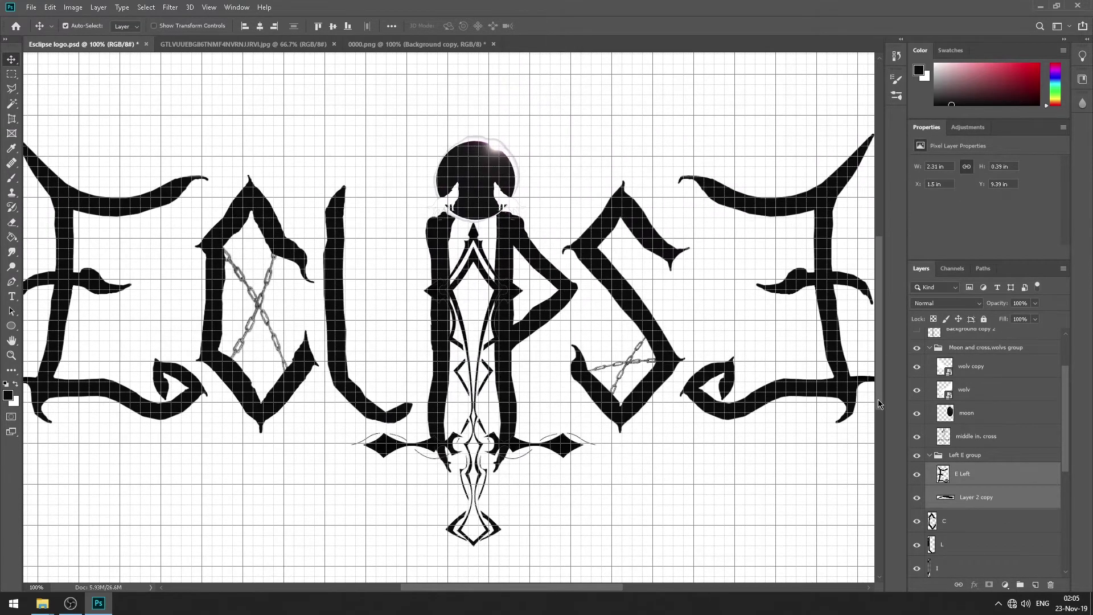
# Nudge the C, the S and the C's crossed chains slightly up to line up with the Es, and hide the grid.
pyautogui.click(968, 520)
pyautogui.scroll(-3, 969, 513)
pyautogui.moveTo(227, 238); pyautogui.dragTo(227, 226)
pyautogui.click(587, 389)
pyautogui.scroll(-2, 1070, 471)
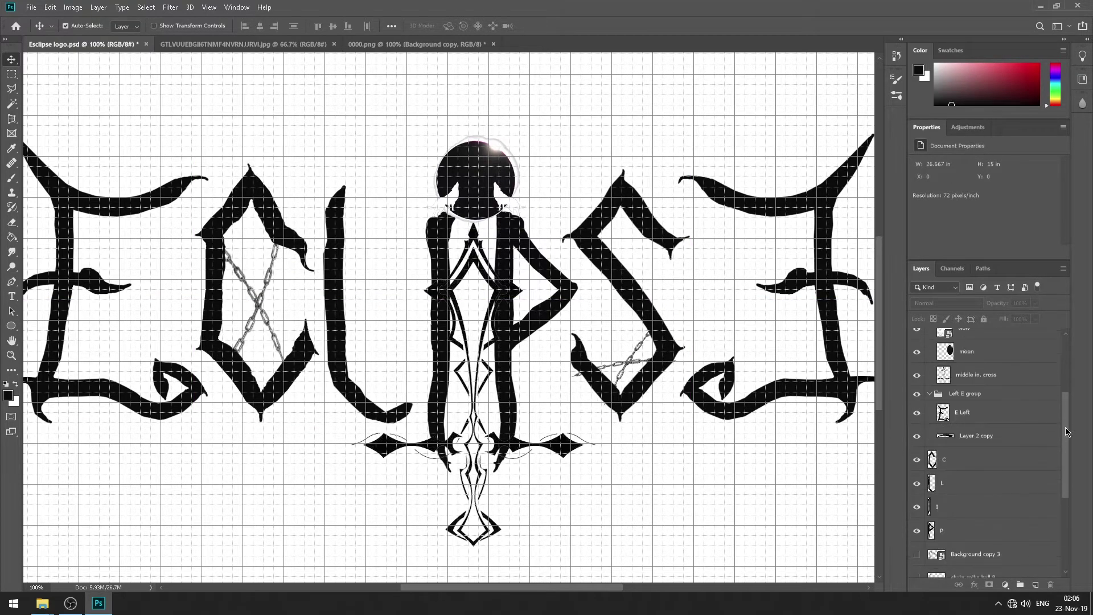
pyautogui.hotkey('ctrl', "'")
pyautogui.moveTo(257, 286); pyautogui.dragTo(260, 296)
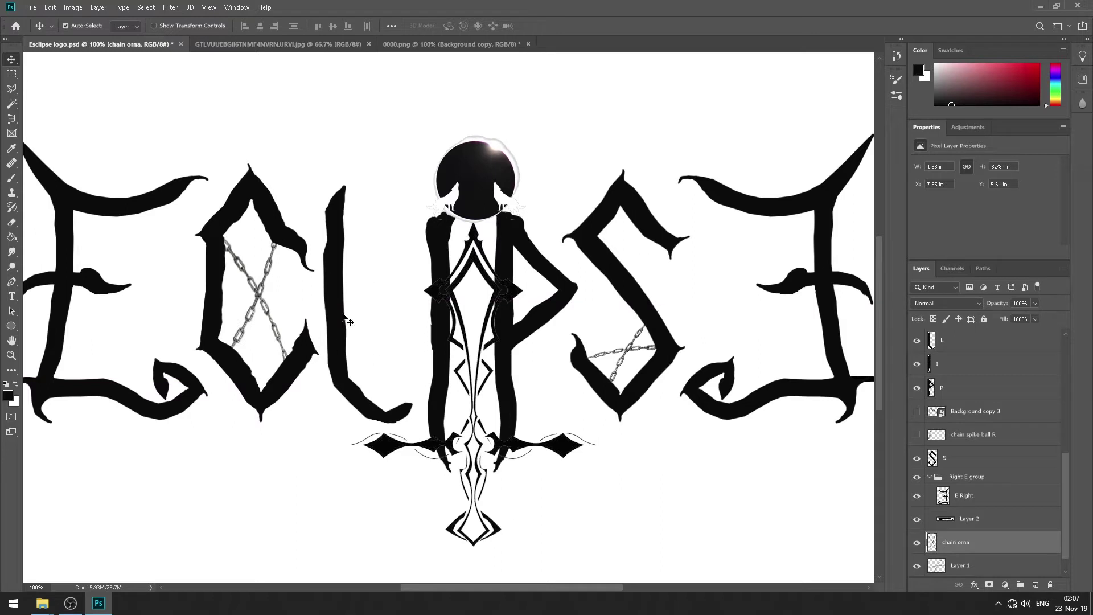
# Bring a curved tapered stroke from 0000.png into the logo, then flip, rotate and attach it to the top of the L.
pyautogui.hotkey('ctrl', 'shift', 'Tab')
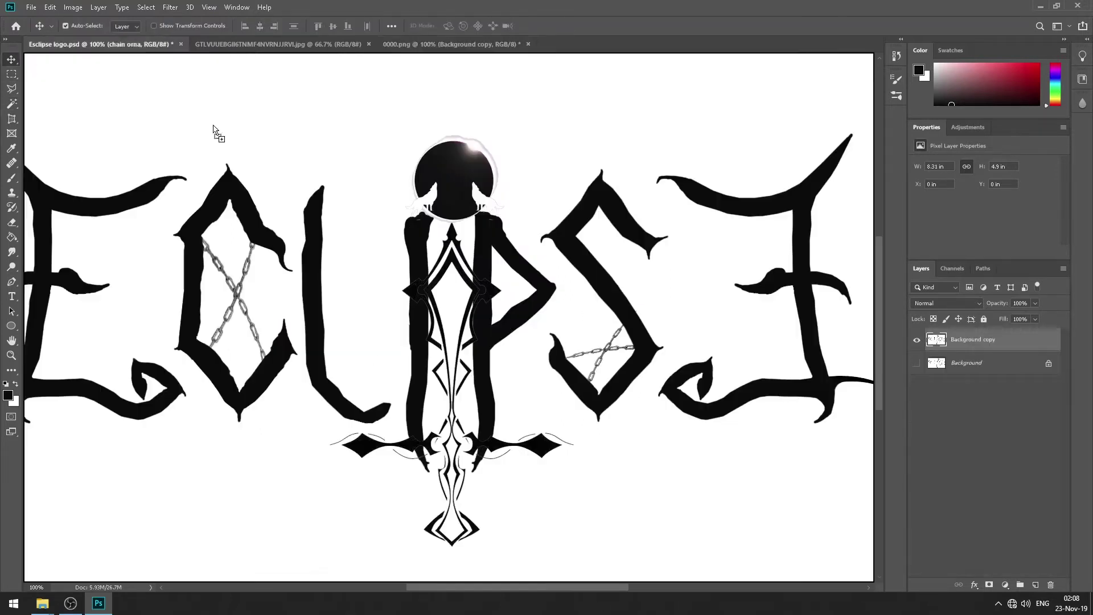
pyautogui.moveTo(305, 176); pyautogui.dragTo(350, 142)
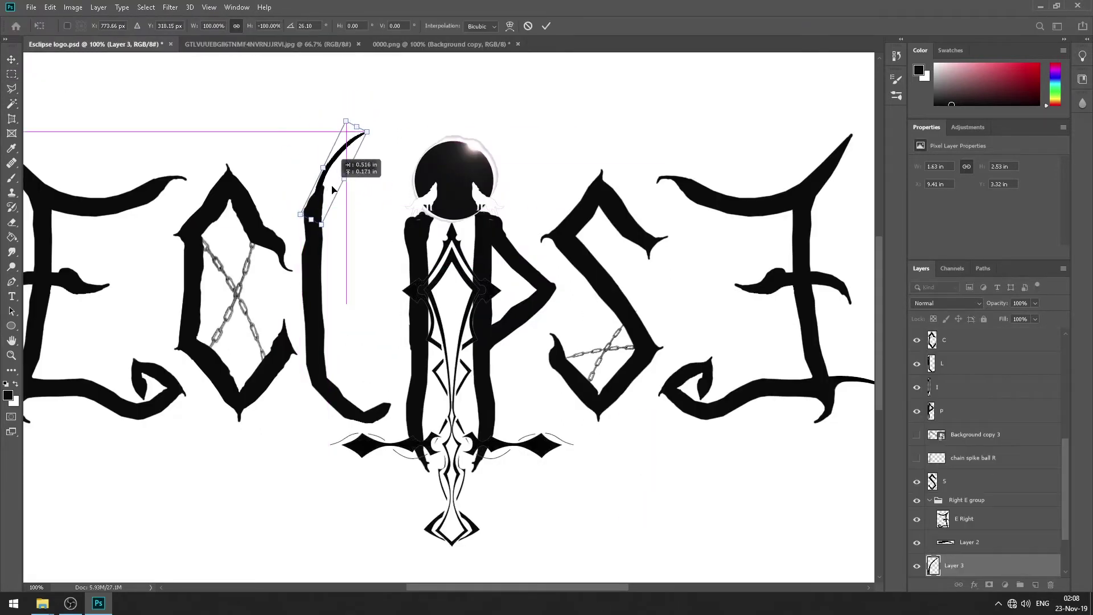
pyautogui.press('Return')
pyautogui.press('m')
pyautogui.press('v')
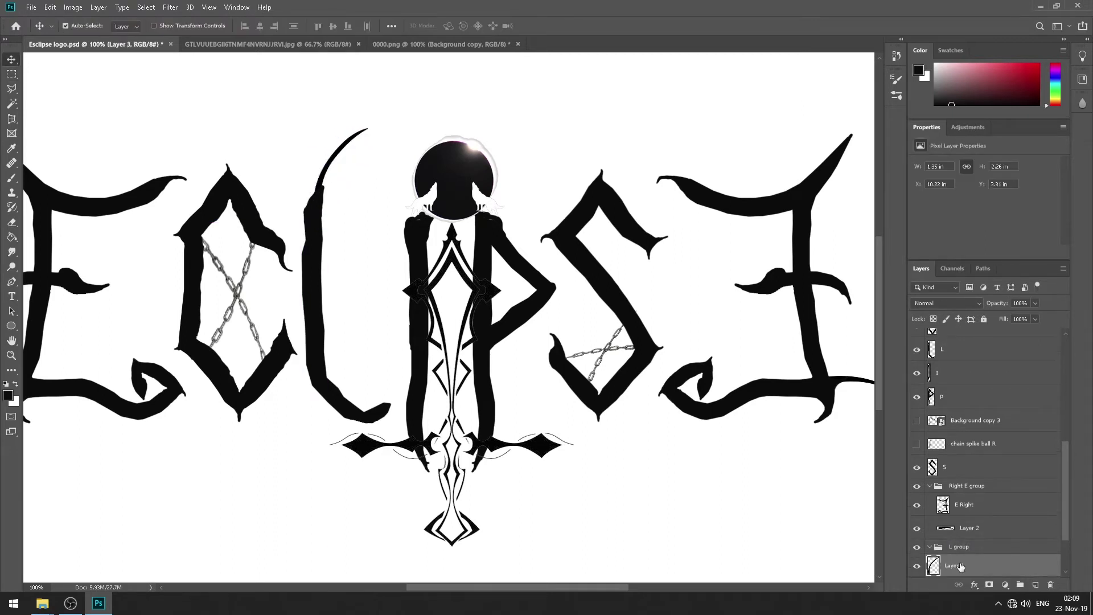
# Arrange the L, C and S letters with their strokes and chains into groups named L group, C group and S group.
pyautogui.click(930, 561)
pyautogui.hotkey('ctrl', 'z')
pyautogui.hotkey('ctrl', 'z')
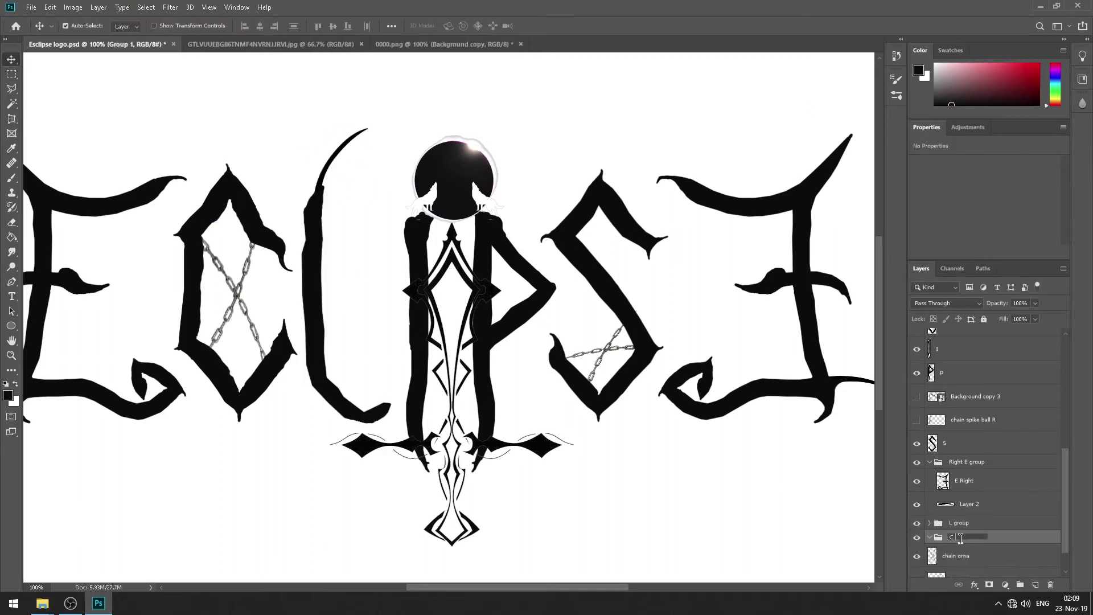
pyautogui.click(939, 478)
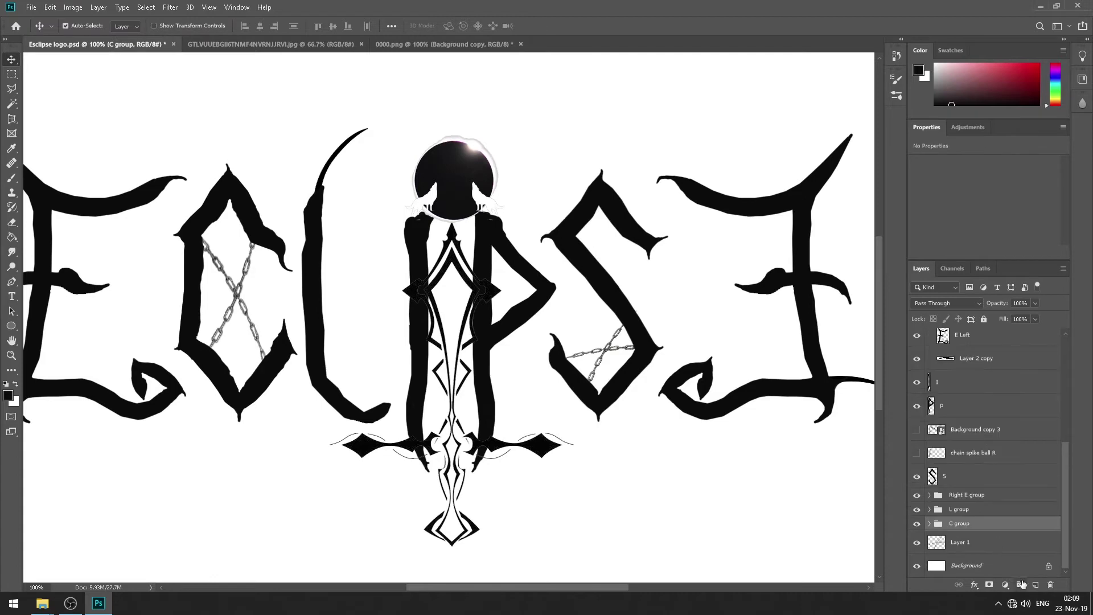
pyautogui.write('S group')
pyautogui.press('Return')
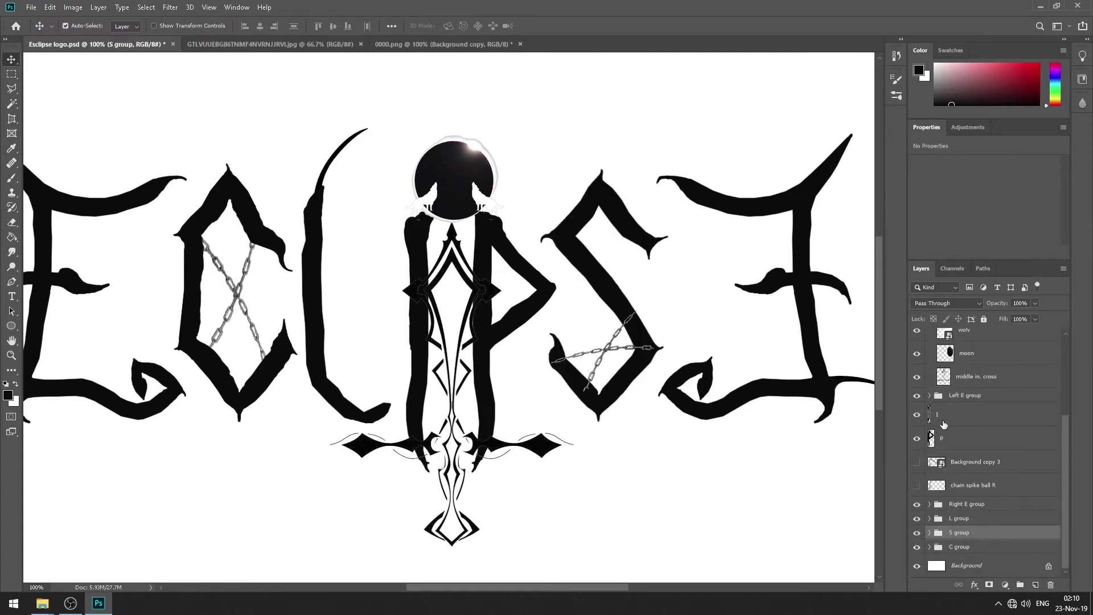
# Rotate the curved stroke on top of the L further so it arches towards the eclipse.
pyautogui.hscroll(-3, 446, 188)
pyautogui.click(422, 153)
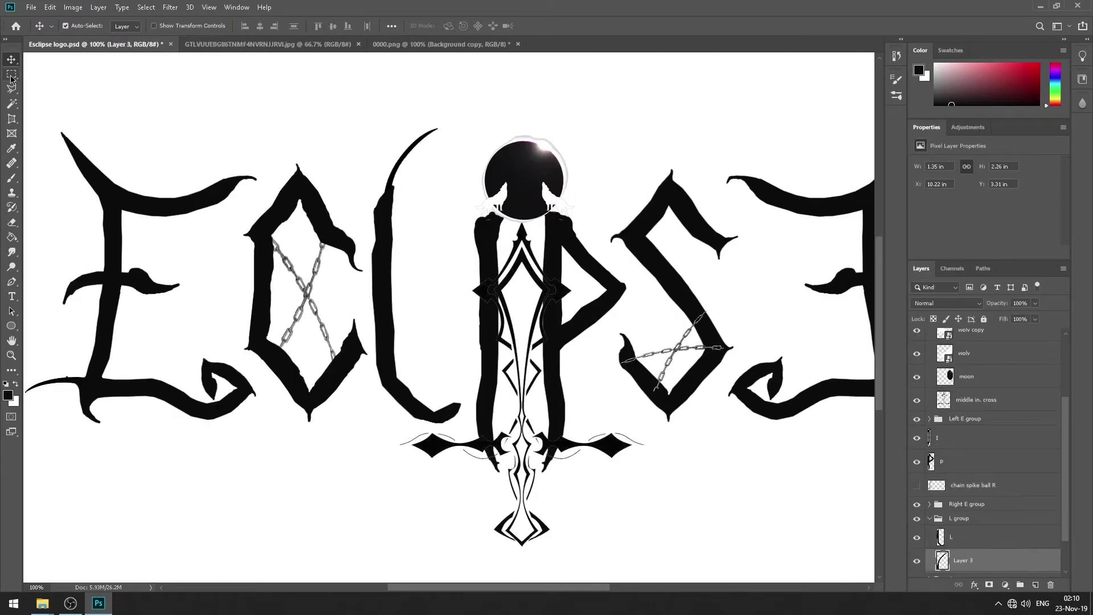
pyautogui.hotkey('ctrl', 't')
pyautogui.moveTo(445, 173); pyautogui.dragTo(446, 188)
pyautogui.press('Return')
# Duplicate the L's arching stroke, mirror it horizontally, and place it at the top of the S pointing towards the eclipse.
pyautogui.hotkey('ctrl', 'j')
pyautogui.press('m')
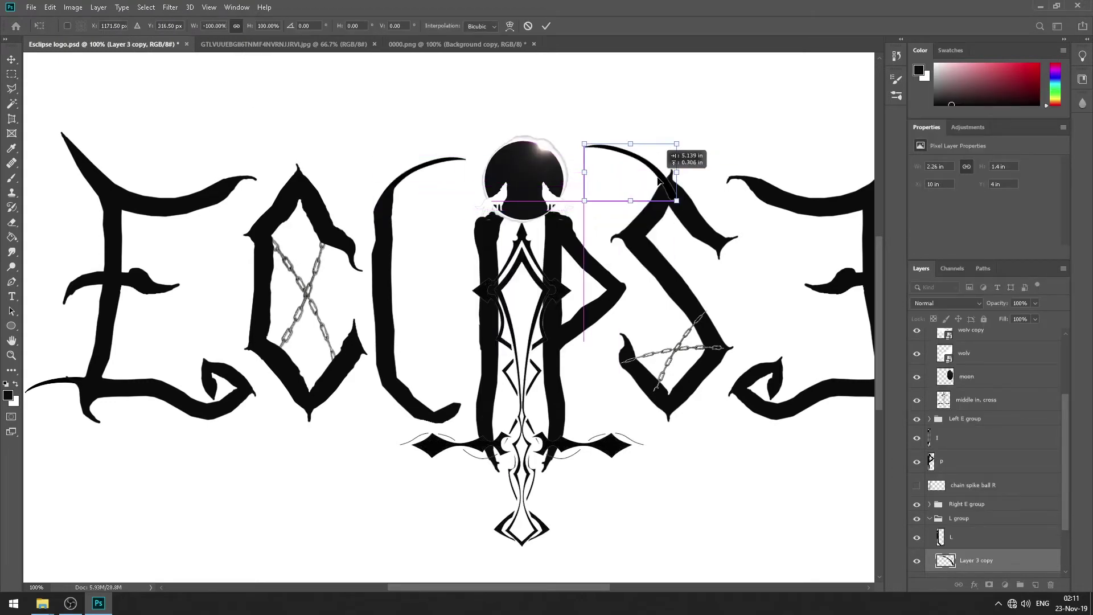
pyautogui.moveTo(690, 187); pyautogui.dragTo(524, 110)
pyautogui.press('Return')
pyautogui.hotkey('ctrl', 't')
pyautogui.press('Return')
# Shift the original arching stroke on the L slightly closer to the eclipse.
pyautogui.keyDown('ctrl'); pyautogui.click(411, 171); pyautogui.keyUp('ctrl')
pyautogui.hotkey('ctrl', 't')
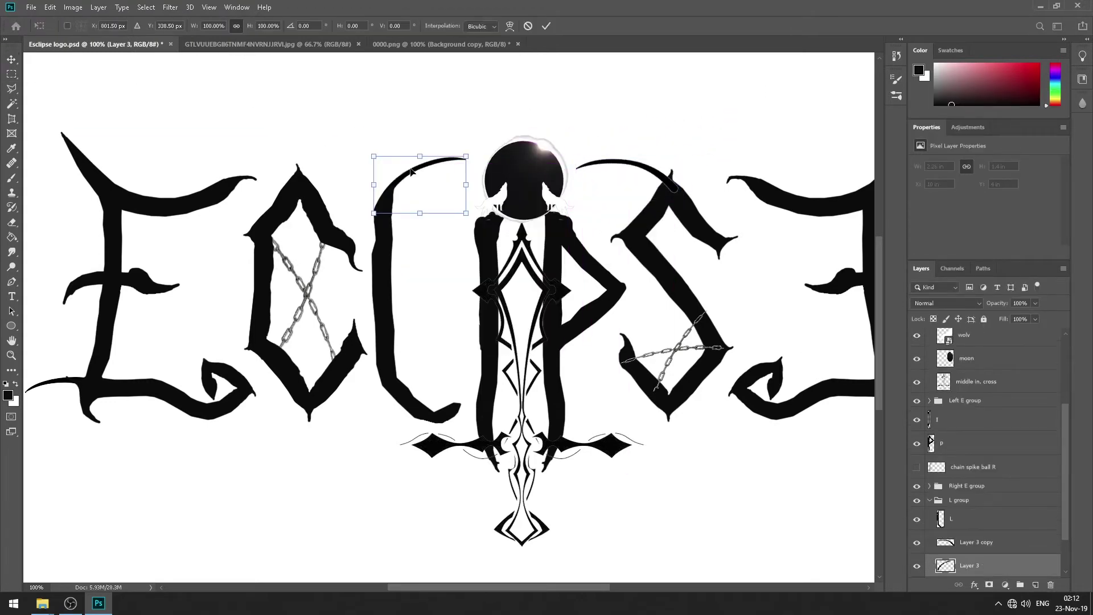
pyautogui.press('Escape')
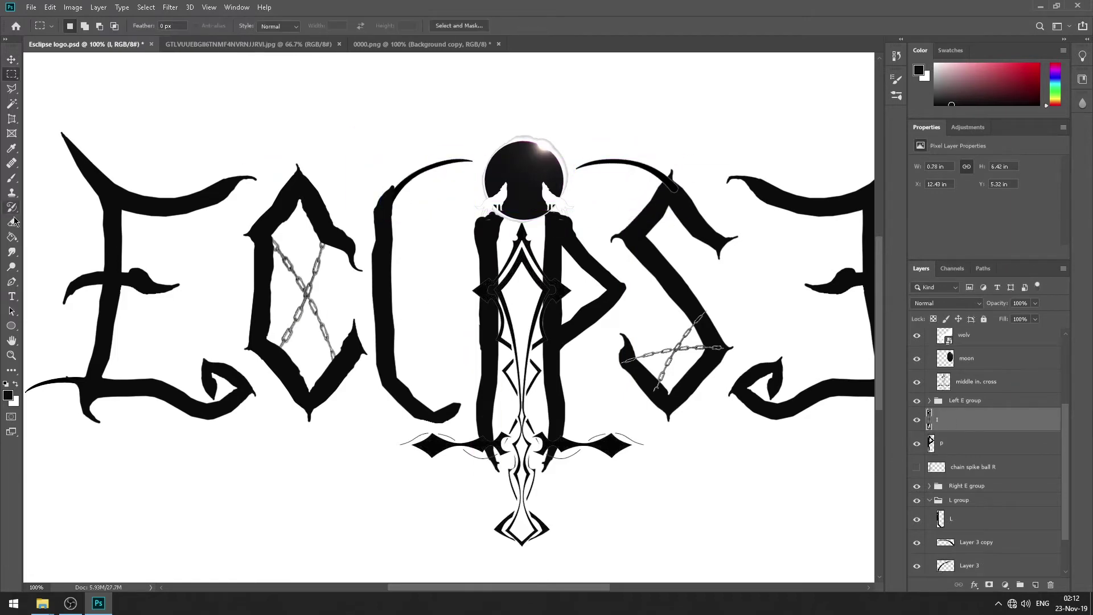
# Move the mirrored arch layer, Layer 3 copy, from the L group into the S group above the S.
pyautogui.click(957, 522)
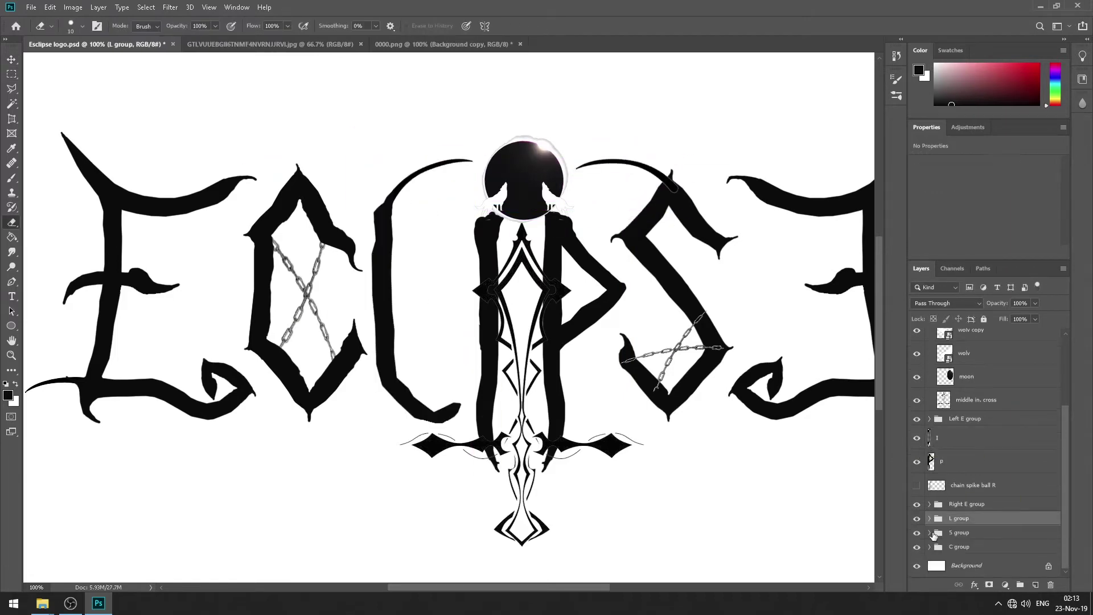
pyautogui.click(962, 520)
pyautogui.press('z')
pyautogui.hotkey('ctrl', '+')
pyautogui.click(930, 472)
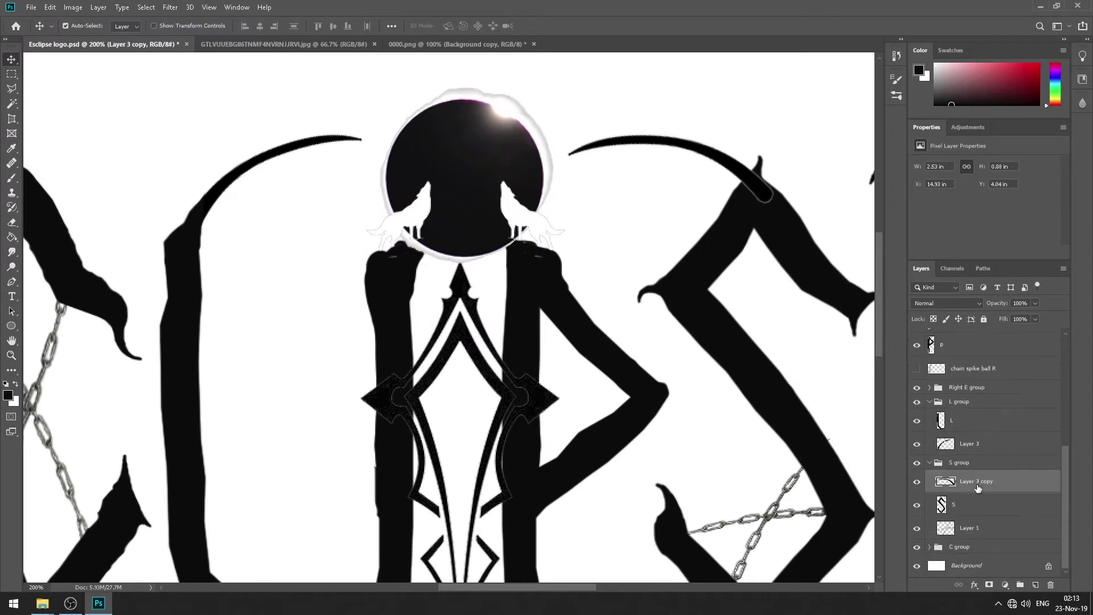
# Move the mirrored arch layer, Layer 3 copy, beneath the S layer within the S group.
pyautogui.moveTo(968, 467); pyautogui.dragTo(992, 486)
pyautogui.hotkey('ctrl', '-')
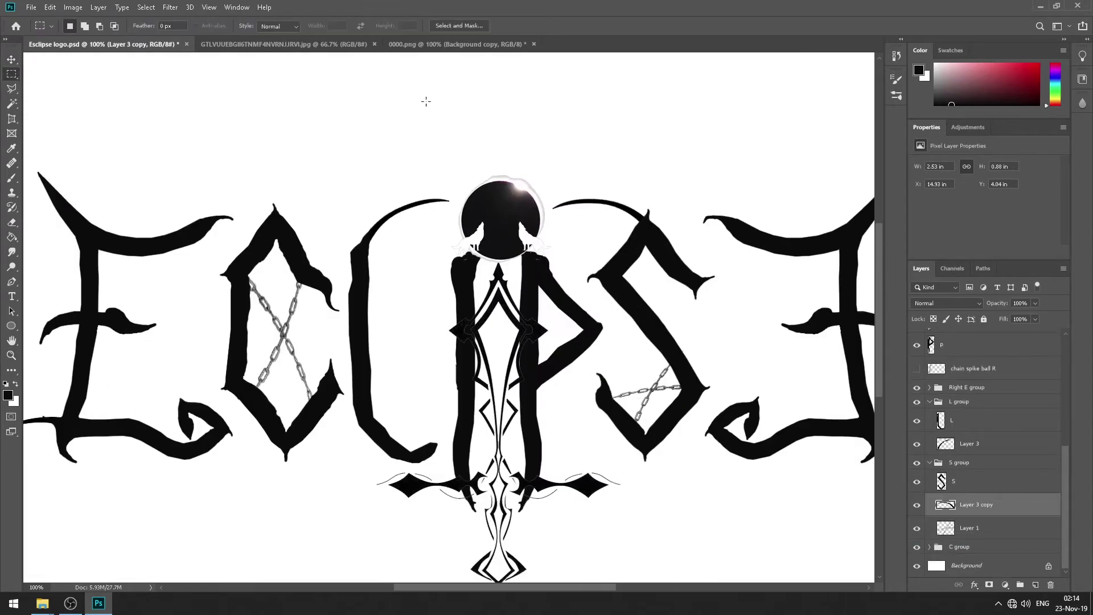
# Close the GTLVUUEBG reference JPG and return to the Esclipse logo document.
pyautogui.click(290, 46)
pyautogui.hotkey('ctrl', 'w')
pyautogui.hotkey('ctrl', 'Tab')
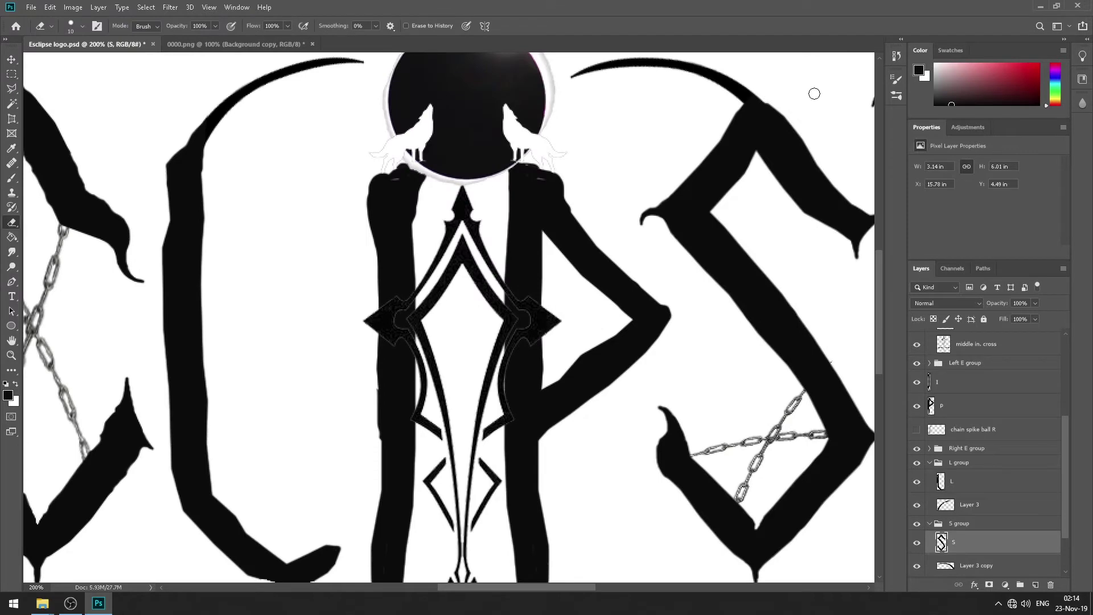
# Duplicate the L's arching stroke and move the copy to the middle bar of the left E.
pyautogui.hotkey('ctrl', '0')
pyautogui.scroll(3, 171, 308)
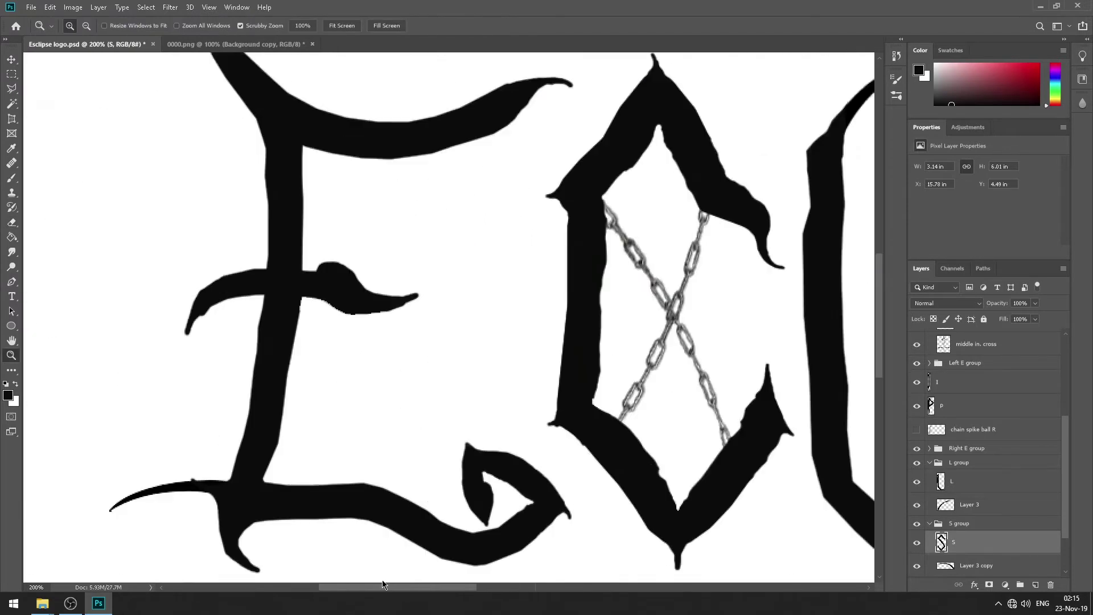
pyautogui.hscroll(5, 391, 481)
pyautogui.keyDown('ctrl'); pyautogui.click(380, 109); pyautogui.keyUp('ctrl')
pyautogui.hotkey('ctrl', 'j')
pyautogui.moveTo(380, 108); pyautogui.dragTo(239, 310)
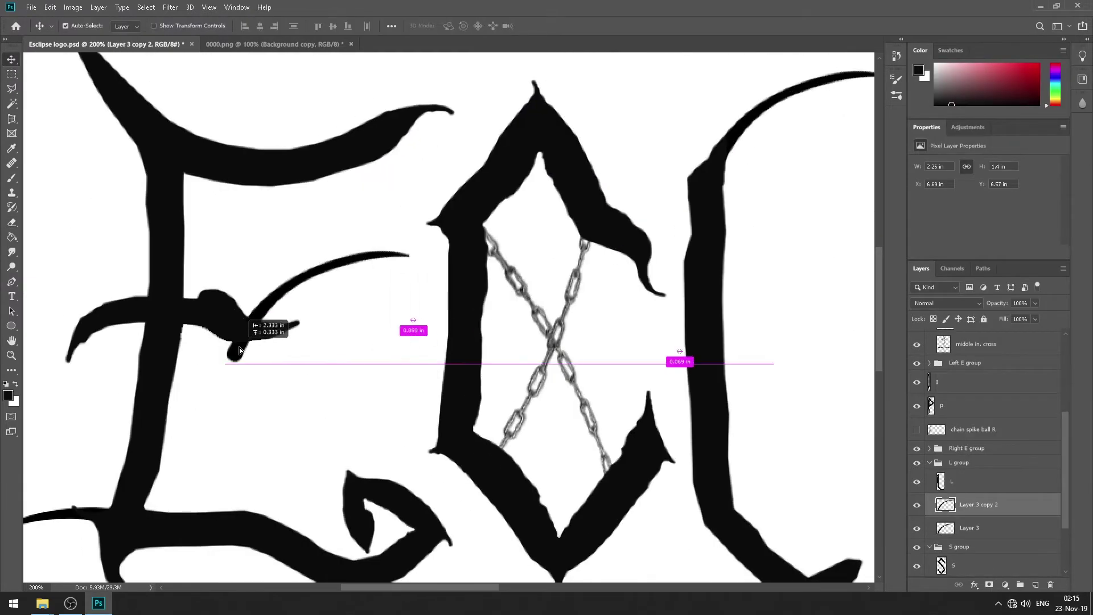
# Transform the copied arch into an upward-curving tip on the left E's middle bar and move its layer into the Left E group.
pyautogui.hotkey('ctrl', 't')
pyautogui.rightClick(275, 298)
pyautogui.click(301, 448)
pyautogui.moveTo(433, 376)
pyautogui.mouseDown()
pyautogui.moveTo(355, 189)
pyautogui.moveTo(345, 274)
pyautogui.mouseUp()
pyautogui.press('Return')
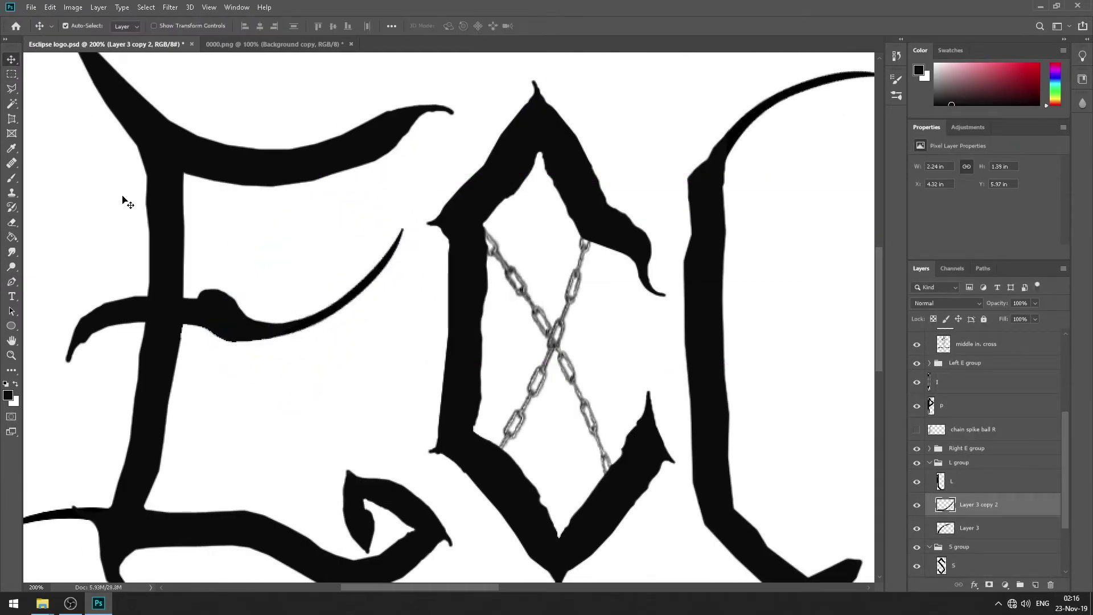
pyautogui.moveTo(988, 345); pyautogui.dragTo(988, 356)
# Duplicate the left E's upward-curving tip, mirror it horizontally, and attach it to the middle bar of the right E.
pyautogui.hotkey('ctrl', 'j')
pyautogui.press('m')
pyautogui.rightClick(999, 447)
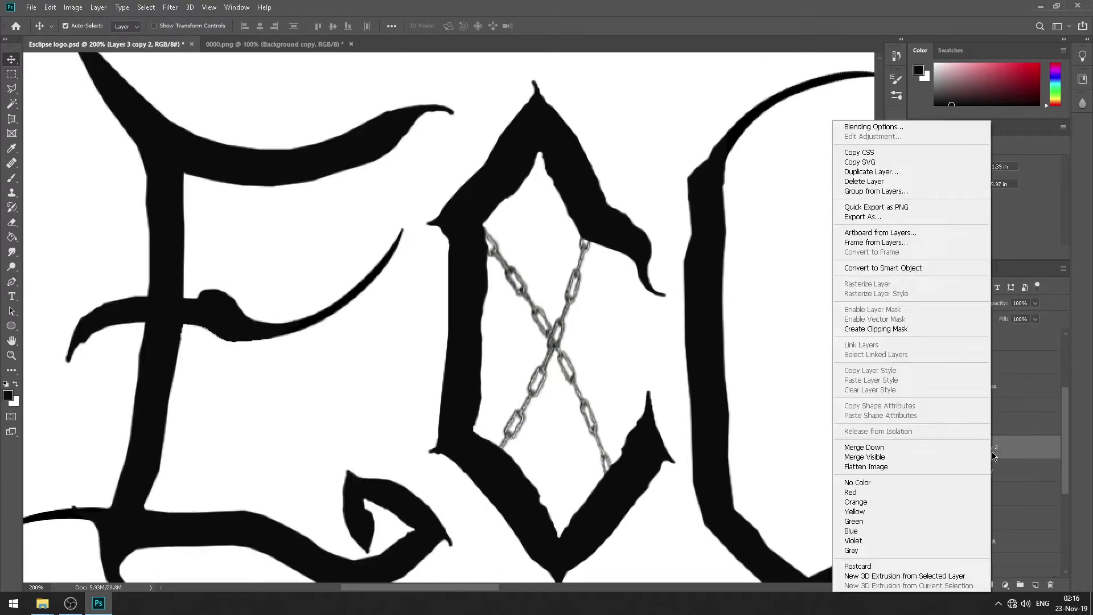
pyautogui.press('Escape')
pyautogui.rightClick(263, 331)
pyautogui.click(301, 430)
pyautogui.moveTo(336, 361)
pyautogui.mouseDown()
pyautogui.moveTo(713, 353)
pyautogui.moveTo(452, 336)
pyautogui.mouseUp()
pyautogui.press('Return')
# Move the mirrored tip's layer, Layer 3 copy 3, into the Right E group beneath the E Right layer.
pyautogui.press('z')
pyautogui.rightClick(264, 262)
pyautogui.moveTo(982, 548); pyautogui.dragTo(968, 388)
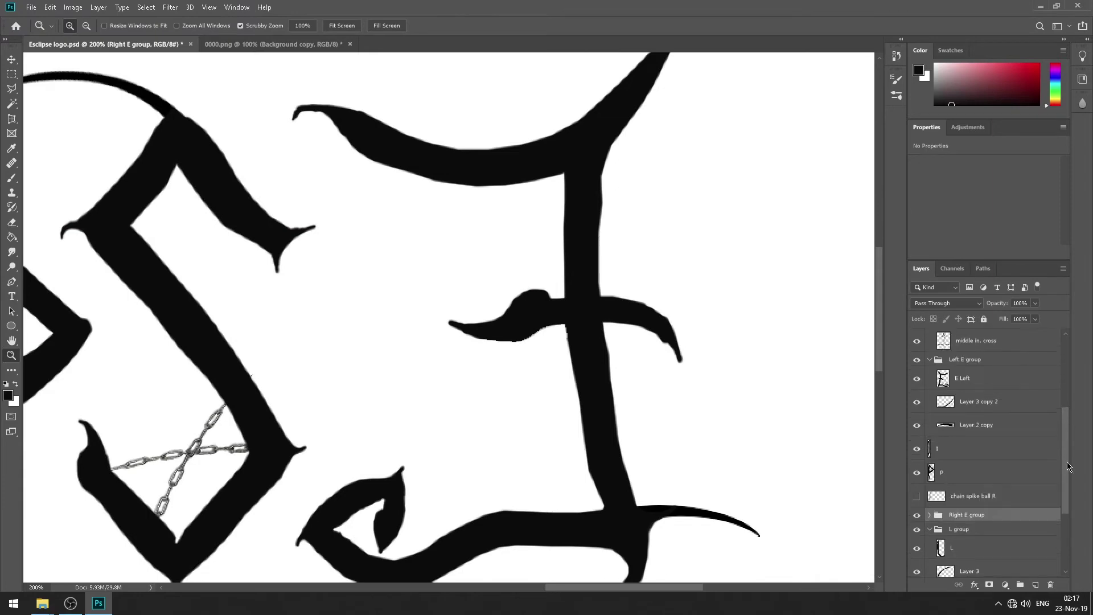
pyautogui.click(930, 389)
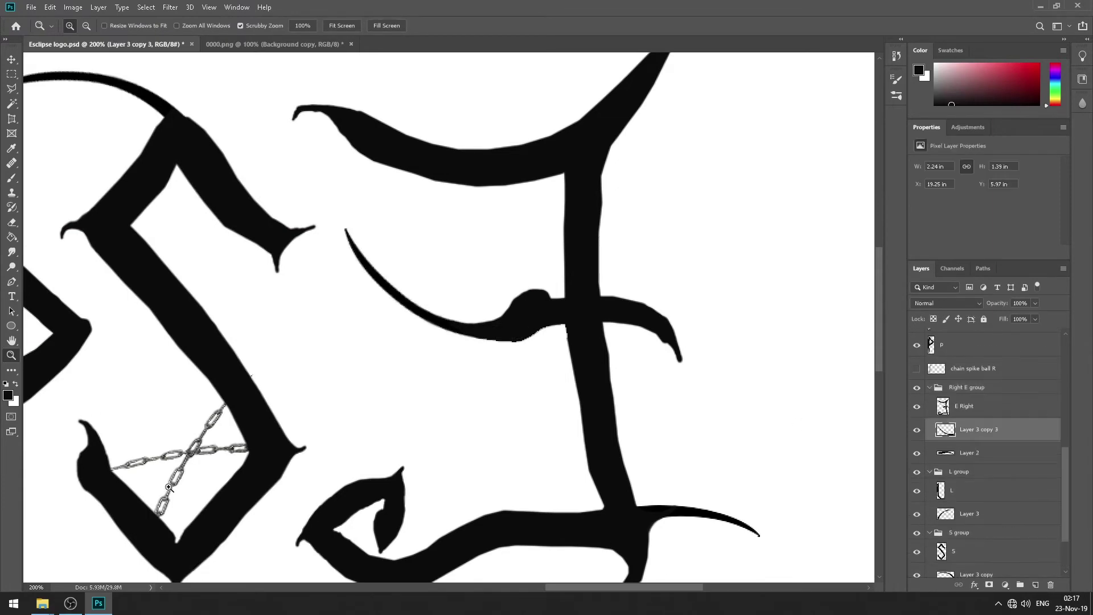
# Duplicate the right E's thin base stroke, Layer 2, and transform the copy to extend the lower hook towards the stem.
pyautogui.keyDown('alt'); pyautogui.click(477, 581); pyautogui.keyUp('alt')
pyautogui.hscroll(5, 477, 582)
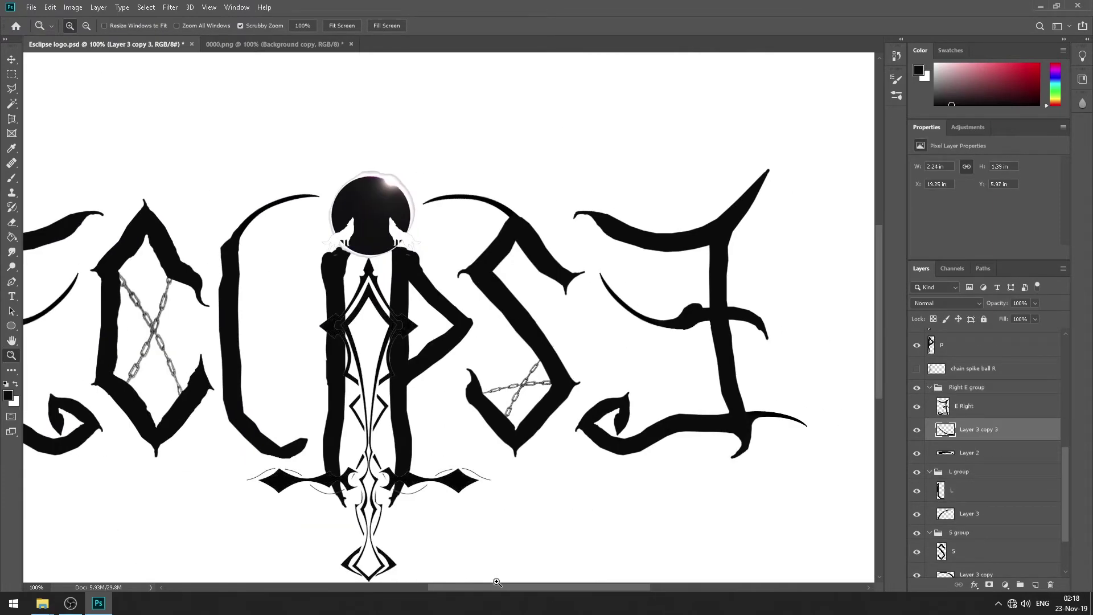
pyautogui.click(969, 452)
pyautogui.press('Return')
pyautogui.press('v')
pyautogui.moveTo(705, 417); pyautogui.dragTo(568, 400)
pyautogui.rightClick(550, 399)
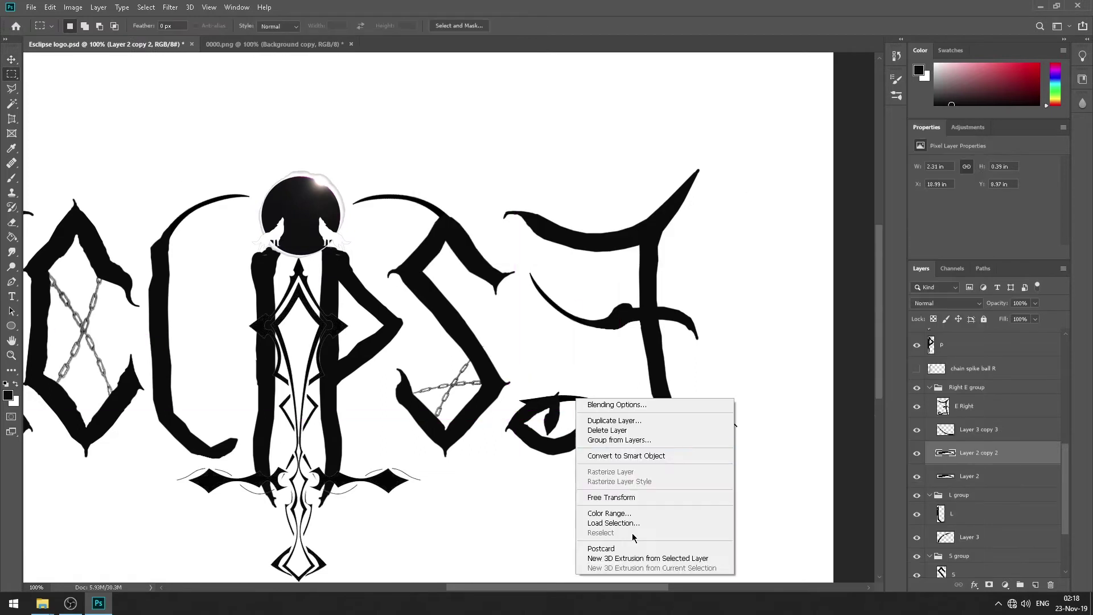
pyautogui.click(602, 511)
pyautogui.moveTo(691, 439); pyautogui.dragTo(564, 408)
pyautogui.moveTo(511, 413); pyautogui.dragTo(580, 374)
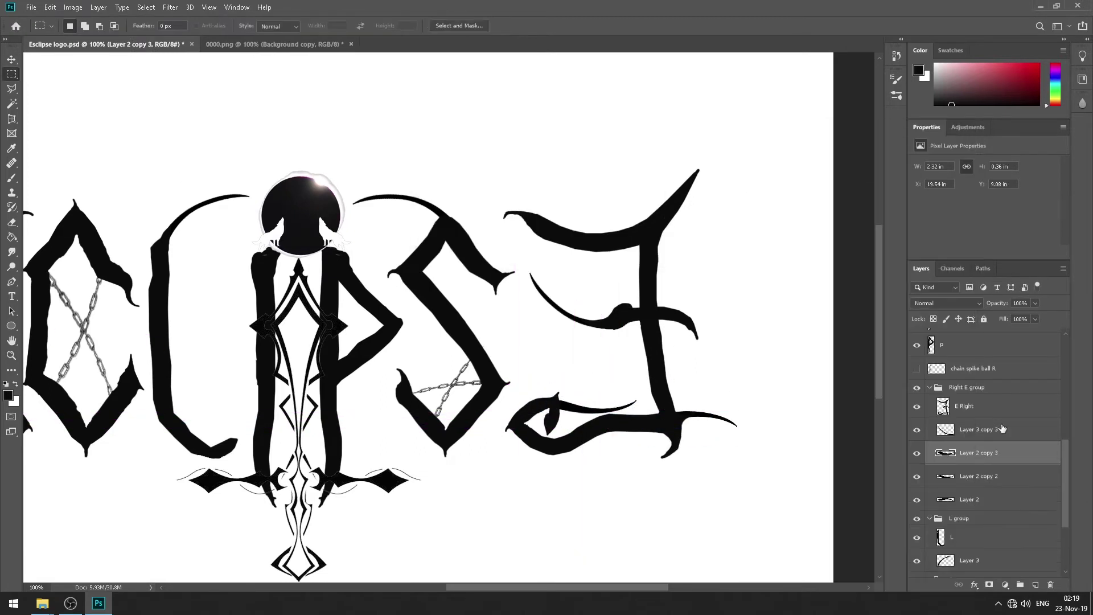
# Mirror the duplicated hook stroke, Layer 2 copy 3, horizontally and place it on the left E's lower hook.
pyautogui.rightClick(574, 403)
pyautogui.click(626, 515)
pyautogui.moveTo(464, 587); pyautogui.dragTo(433, 592)
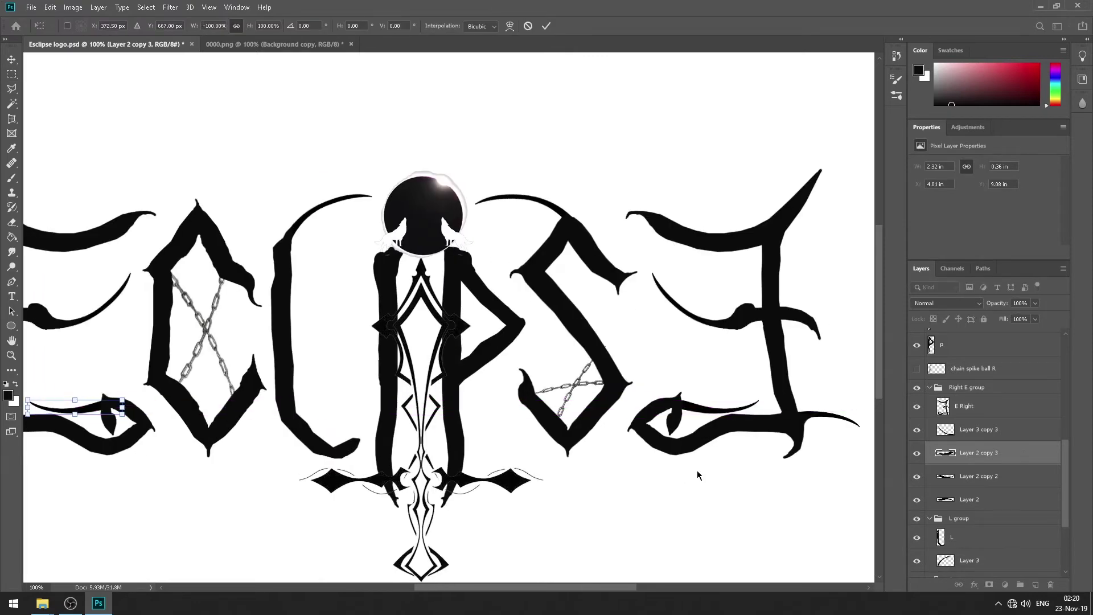
pyautogui.press('Return')
# Erase the leaf-shaped inner tips from the lower hooks of both E letters.
pyautogui.press('e')
pyautogui.keyDown('ctrl'); pyautogui.click(593, 382); pyautogui.keyUp('ctrl')
pyautogui.hscroll(-5, 268, 383)
pyautogui.keyDown('ctrl'); pyautogui.click(325, 427); pyautogui.keyUp('ctrl')
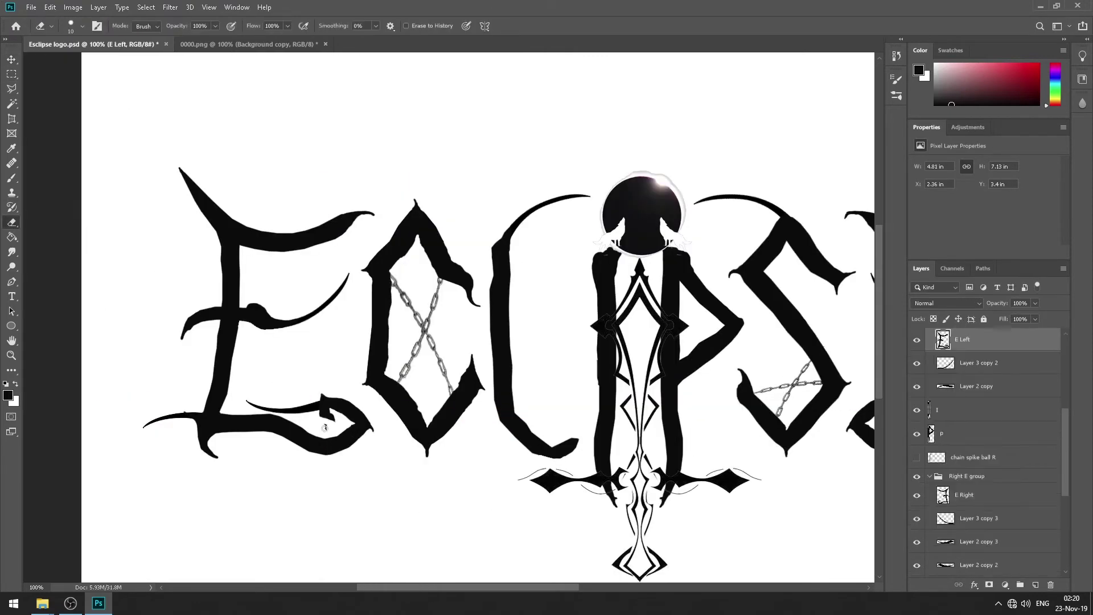
pyautogui.press('v')
pyautogui.hscroll(5, 399, 341)
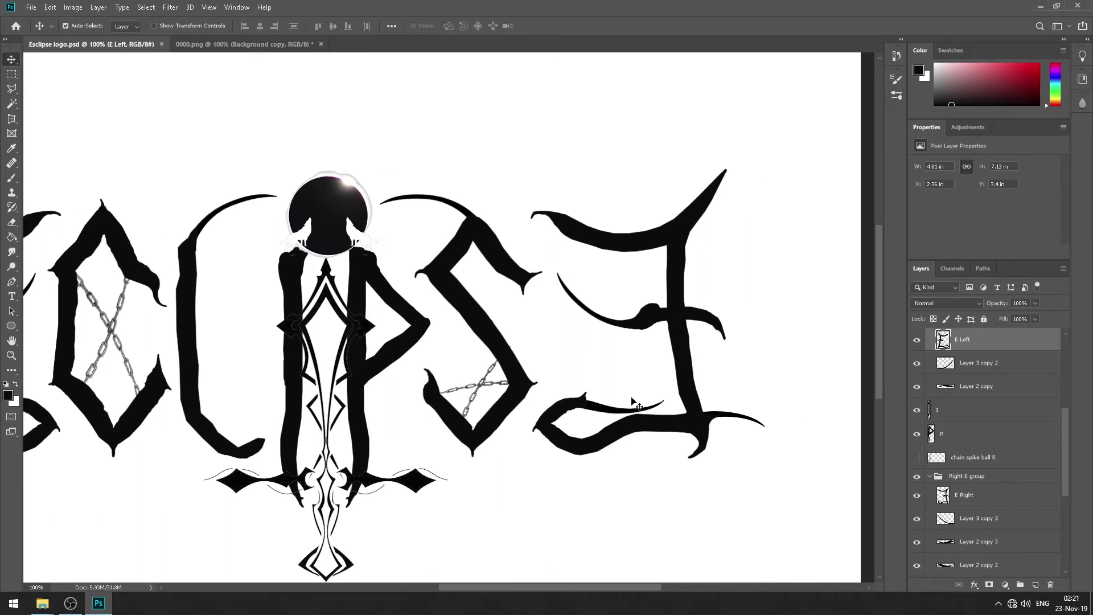
# Duplicate the right E's hook stroke below the S and move the copy's layer into the S group.
pyautogui.click(930, 434)
pyautogui.click(930, 434)
pyautogui.moveTo(617, 419); pyautogui.dragTo(592, 493)
pyautogui.moveTo(1010, 499); pyautogui.dragTo(961, 532)
pyautogui.click(967, 458)
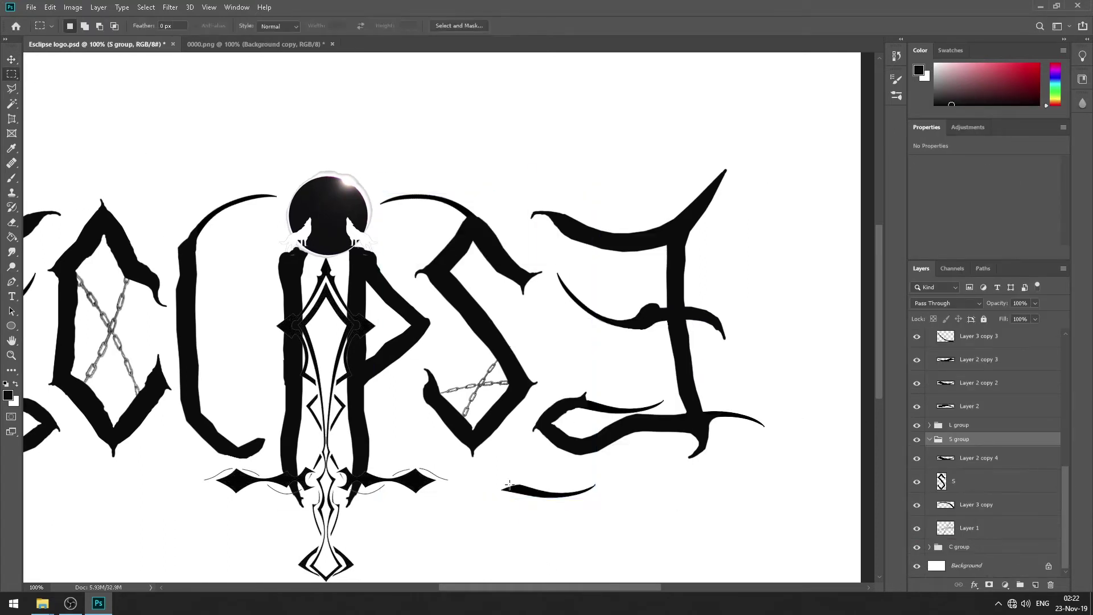
# Rotate the copied stroke so it hangs as a tail from the S's lowest point, and place its layer beneath the S.
pyautogui.hotkey('ctrl', 't')
pyautogui.rightClick(536, 309)
pyautogui.click(546, 415)
pyautogui.moveTo(546, 489); pyautogui.dragTo(479, 457)
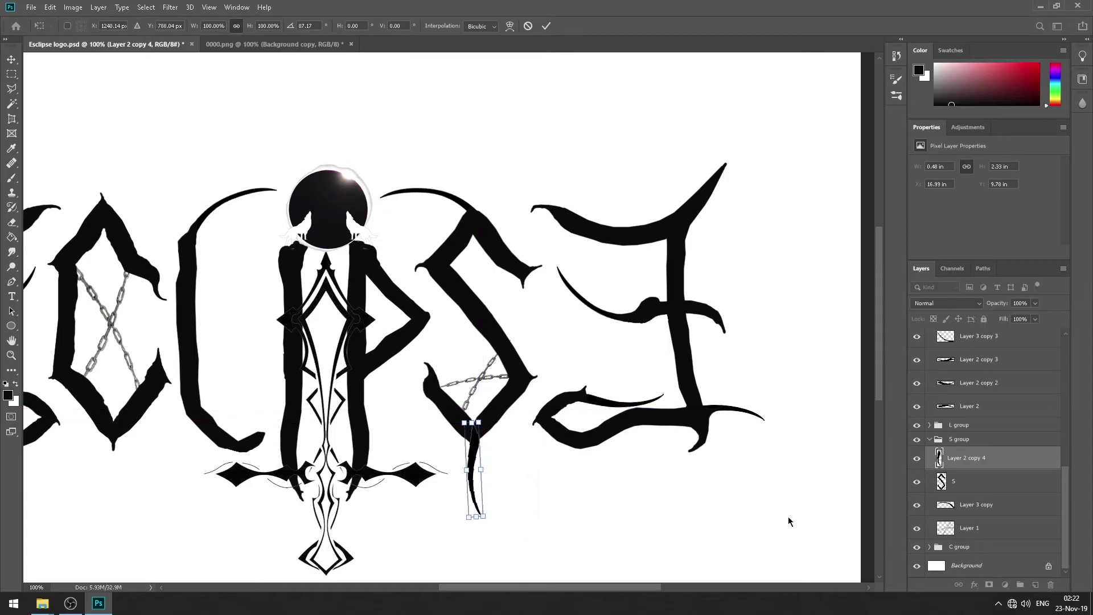
pyautogui.press('Return')
pyautogui.hotkey('ctrl', '[')
# Duplicate the S's tail stroke, mirror it under the C's lowest point, and move its layer beneath the C in the C group.
pyautogui.press('m')
pyautogui.scroll(-2, 547, 504)
pyautogui.hotkey('ctrl', 'alt', 'j')
pyautogui.press('Return')
pyautogui.press('m')
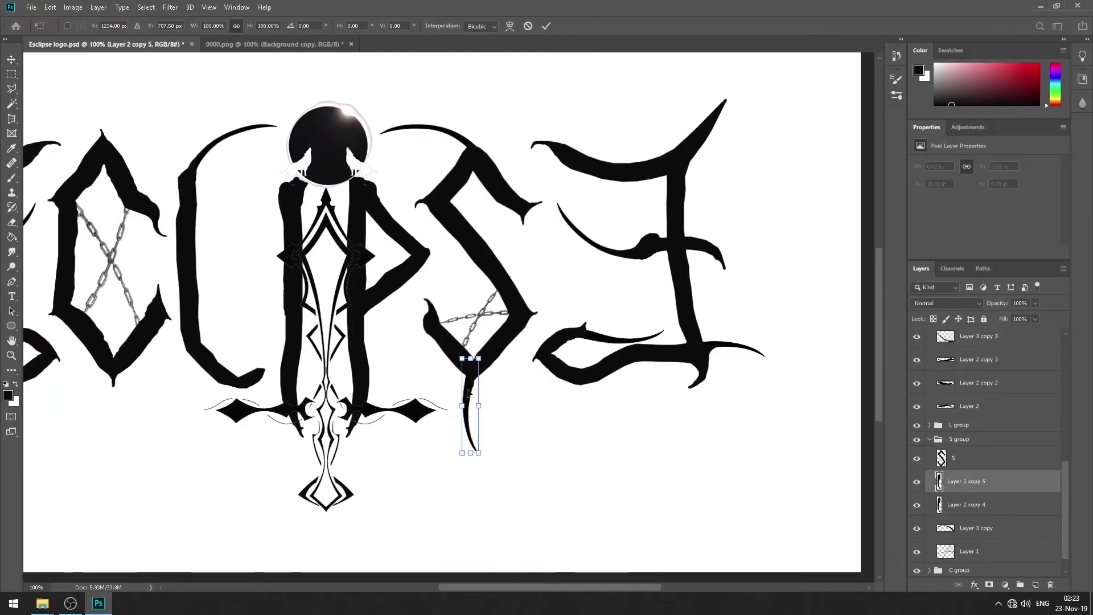
pyautogui.moveTo(473, 402); pyautogui.dragTo(278, 398)
pyautogui.moveTo(968, 481); pyautogui.dragTo(970, 569)
pyautogui.moveTo(969, 501); pyautogui.dragTo(968, 530)
pyautogui.scroll(1, 485, 572)
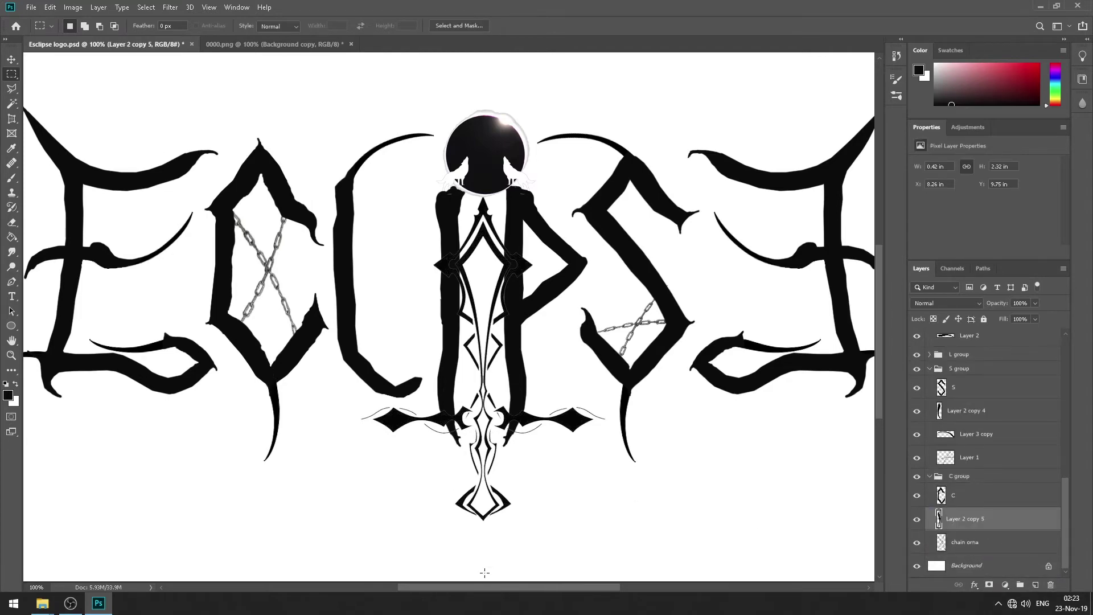
# Erase the curved foot of the L, leaving only its straight stem.
pyautogui.press('z')
pyautogui.rightClick(116, 428)
pyautogui.click(165, 488)
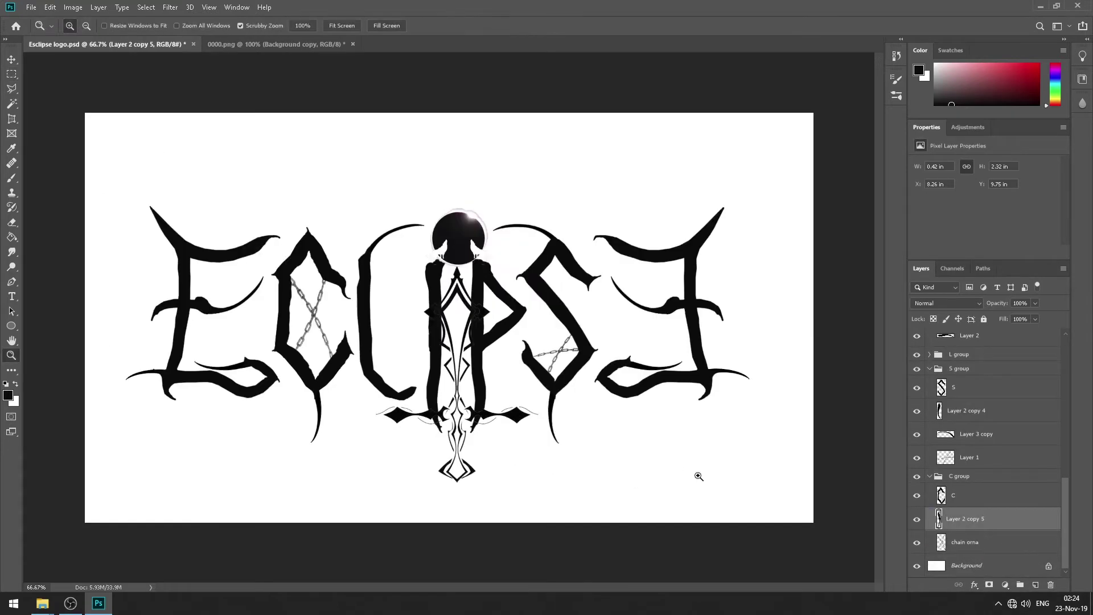
pyautogui.click(490, 429)
pyautogui.keyDown('ctrl'); pyautogui.click(368, 387); pyautogui.keyUp('ctrl')
pyautogui.press('e')
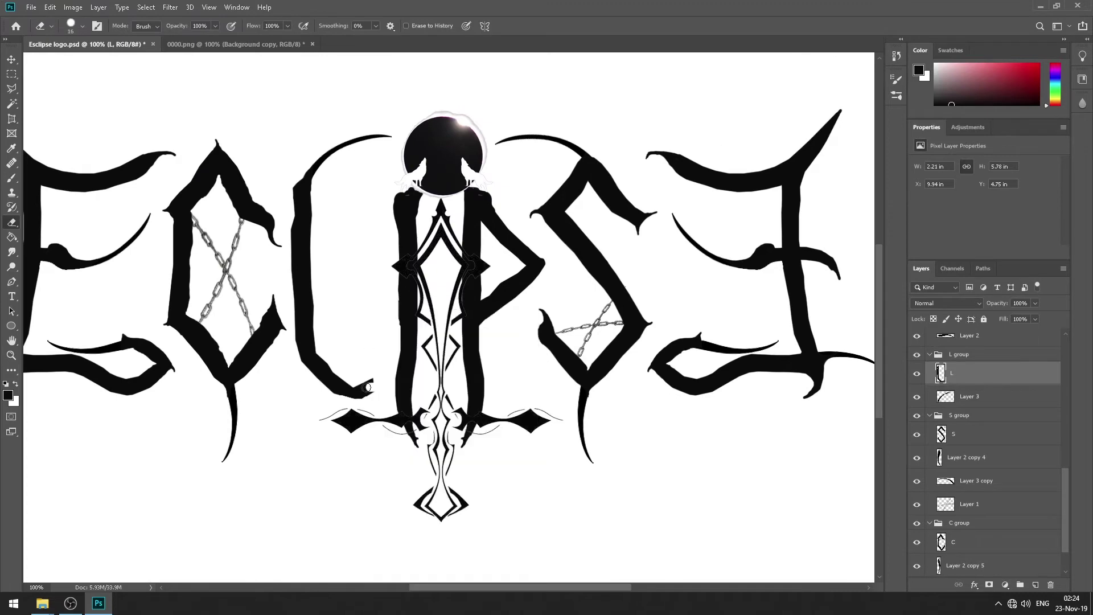
pyautogui.moveTo(496, 587)
pyautogui.mouseDown()
pyautogui.moveTo(455, 590)
pyautogui.moveTo(477, 590)
pyautogui.mouseUp()
# Duplicate the C's tail stroke, place the copy below the shortened L, and rotate it 180°.
pyautogui.press('v')
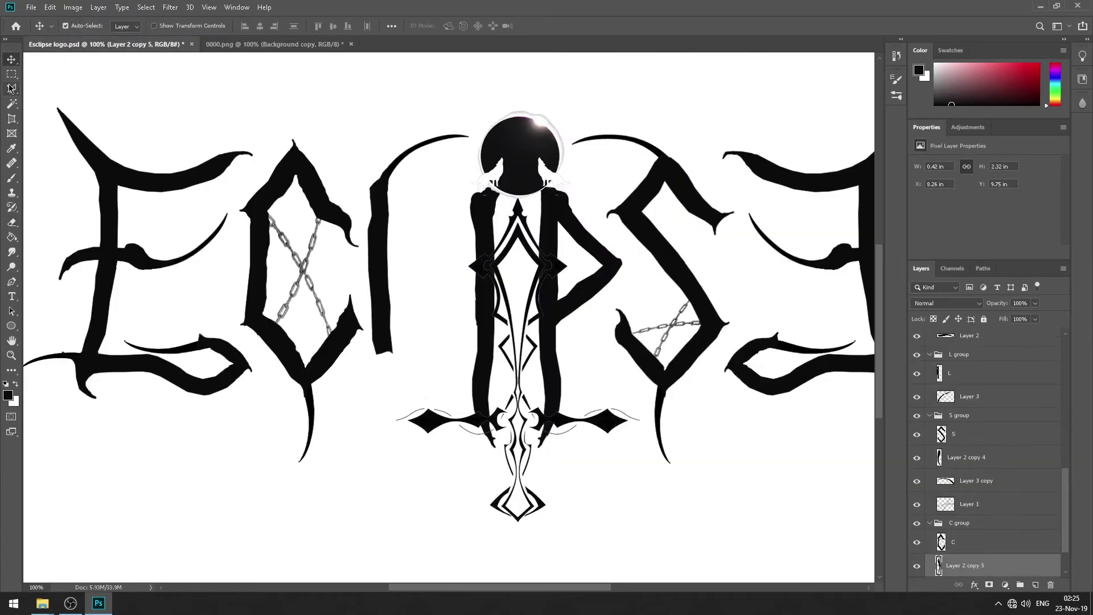
pyautogui.moveTo(395, 401); pyautogui.dragTo(417, 358)
pyautogui.rightClick(354, 348)
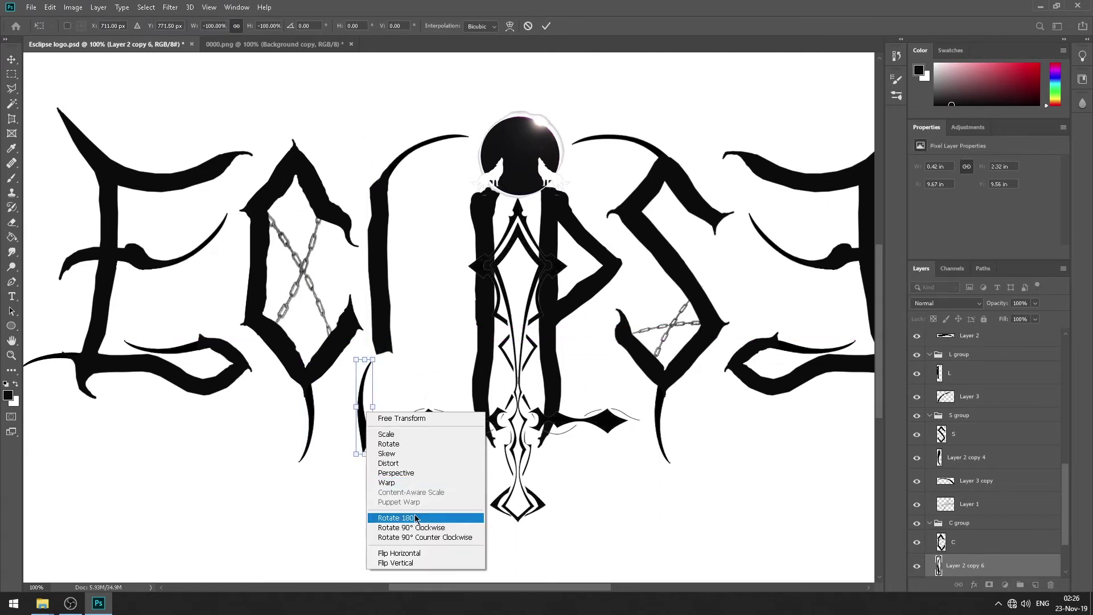
pyautogui.click(415, 515)
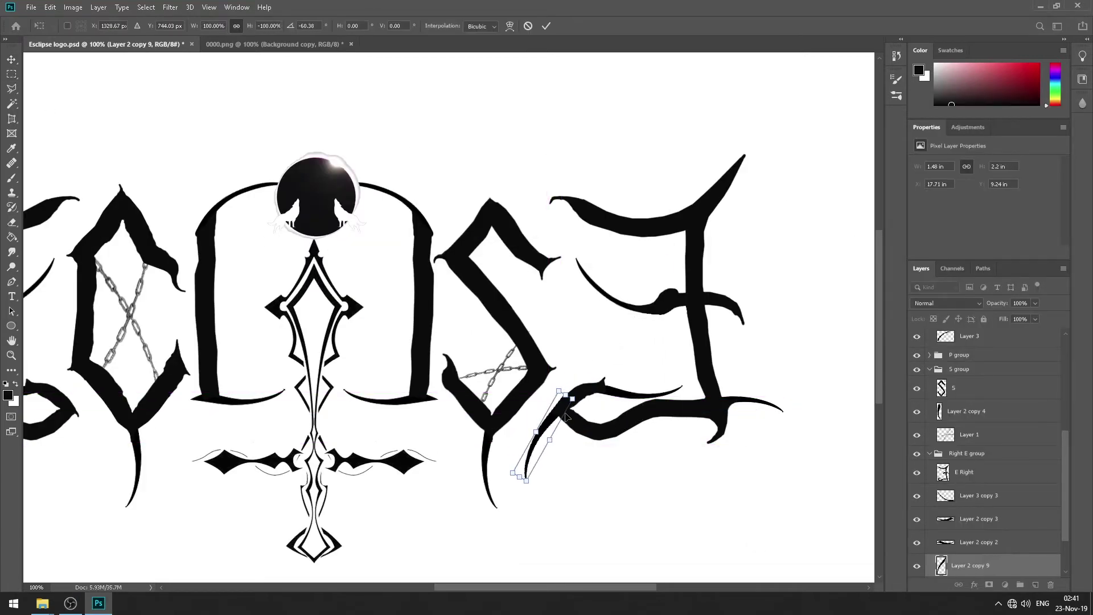
# Rotate the thin tail stroke, Layer 2 copy 9, and fit it against the outer corner of the right E's lower hook.
pyautogui.scroll(1, 603, 415)
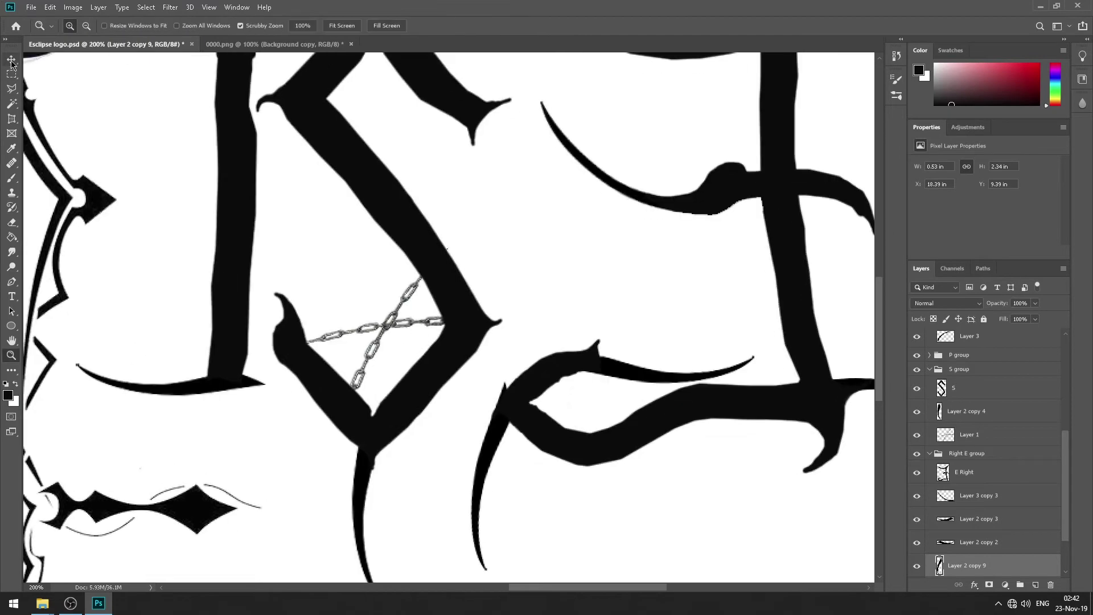
pyautogui.hotkey('ctrl', 't')
pyautogui.rightClick(478, 379)
pyautogui.click(493, 434)
pyautogui.moveTo(493, 434)
pyautogui.mouseDown()
pyautogui.moveTo(501, 392)
pyautogui.moveTo(521, 392)
pyautogui.moveTo(500, 417)
pyautogui.mouseUp()
pyautogui.press('Return')
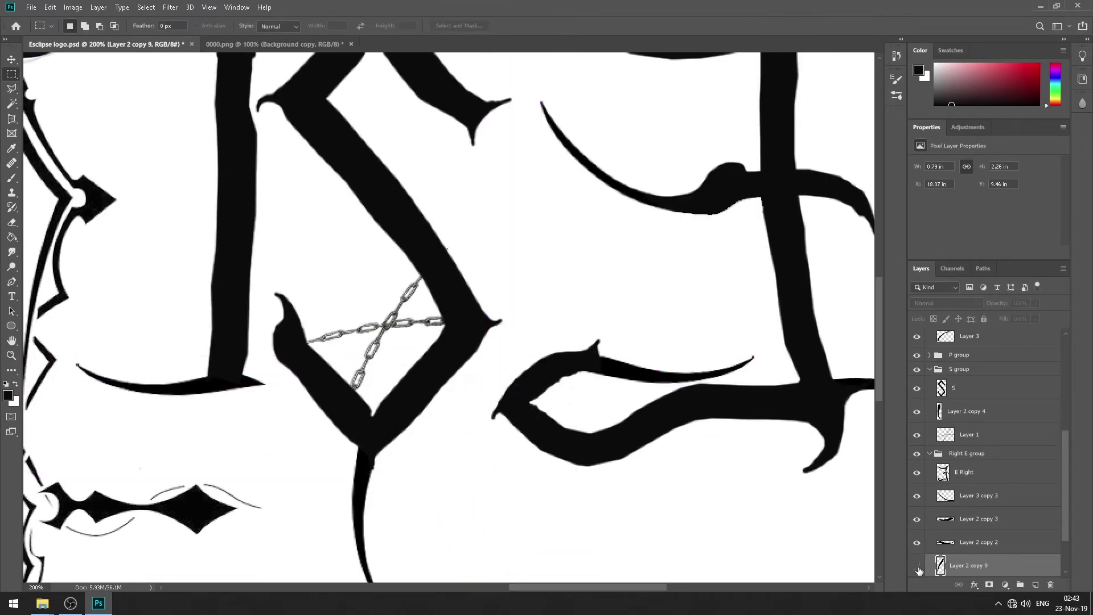
pyautogui.scroll(1, 746, 430)
pyautogui.scroll(1, 601, 447)
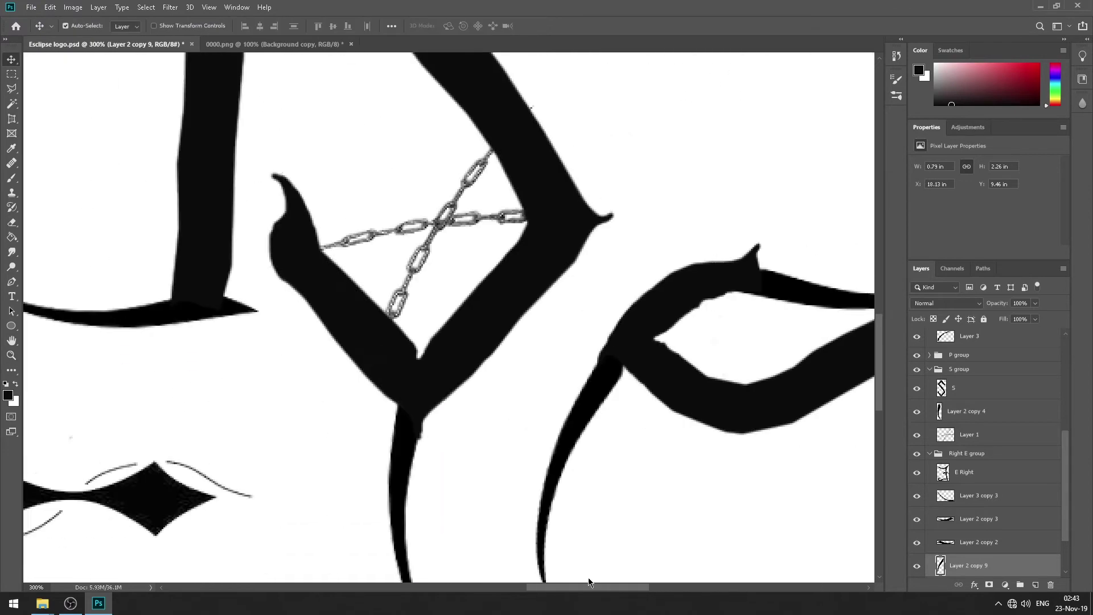
# Duplicate the right E's tail stroke, mirror it horizontally, and attach it to the left E's lower hook.
pyautogui.hscroll(3, 601, 447)
pyautogui.moveTo(361, 390)
pyautogui.mouseDown()
pyautogui.moveTo(378, 361)
pyautogui.moveTo(373, 373)
pyautogui.mouseUp()
pyautogui.hotkey('ctrl', 'j')
pyautogui.hotkey('ctrl', 't')
pyautogui.rightClick(360, 362)
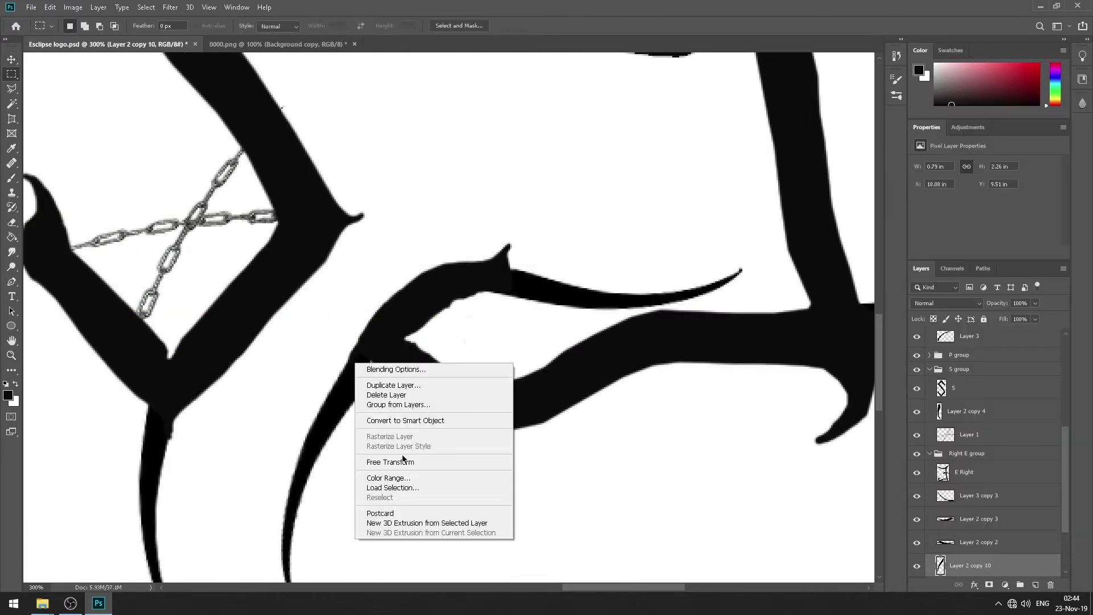
pyautogui.click(476, 458)
pyautogui.moveTo(797, 318); pyautogui.dragTo(589, 584)
pyautogui.press('Return')
# Duplicate the arch on top of the P stem, rotate the copy by -160.78°, and place it inside the P below the eclipse.
pyautogui.press('z')
pyautogui.keyDown('alt'); pyautogui.click(589, 579); pyautogui.keyUp('alt')
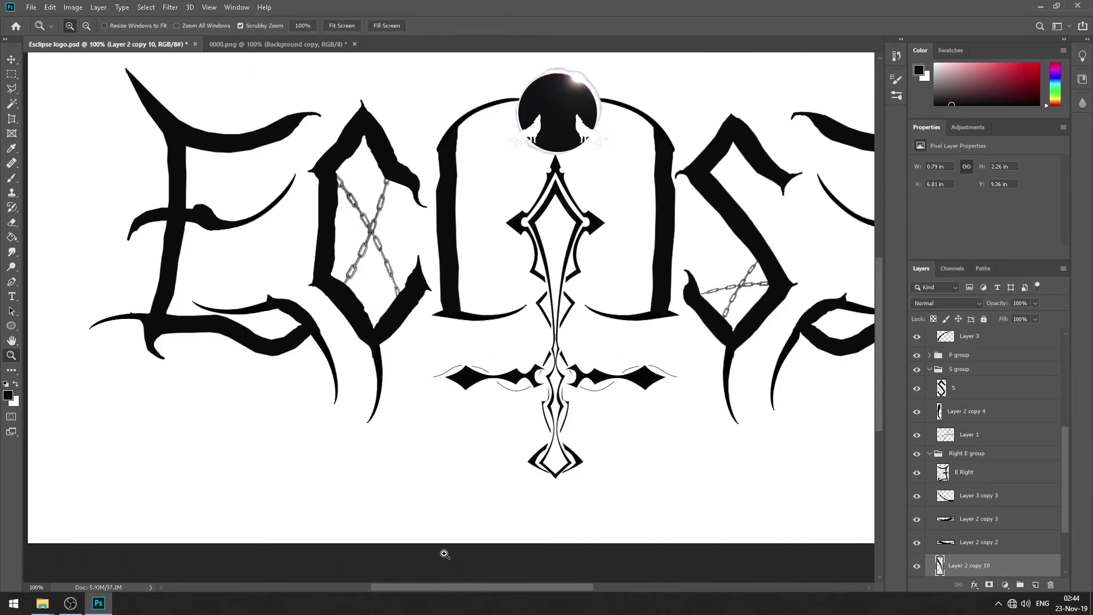
pyautogui.hscroll(3, 584, 582)
pyautogui.scroll(5, 587, 467)
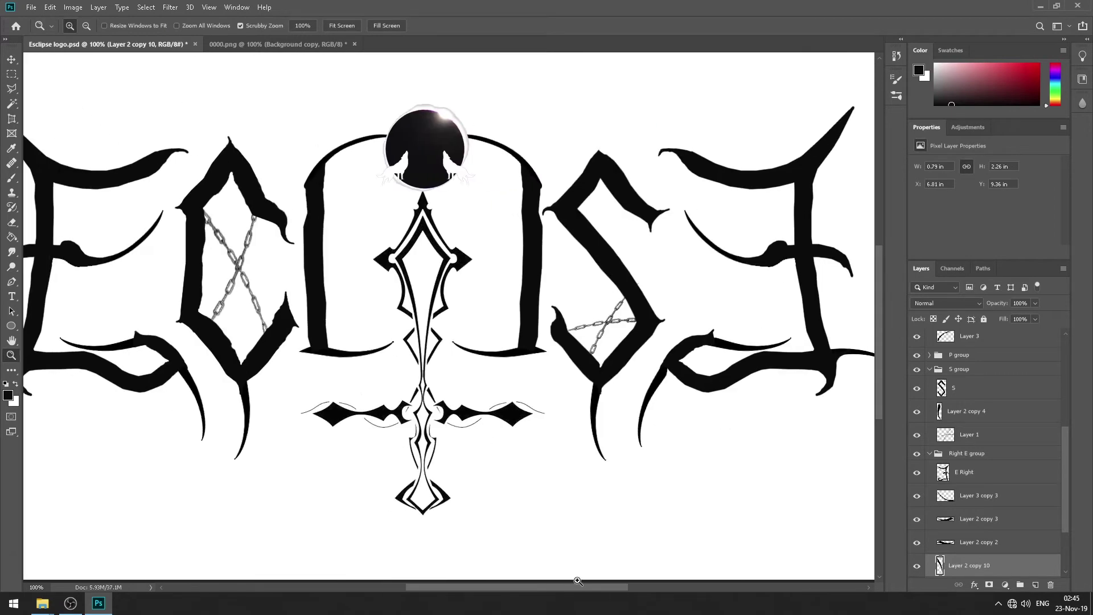
pyautogui.hscroll(-3, 626, 547)
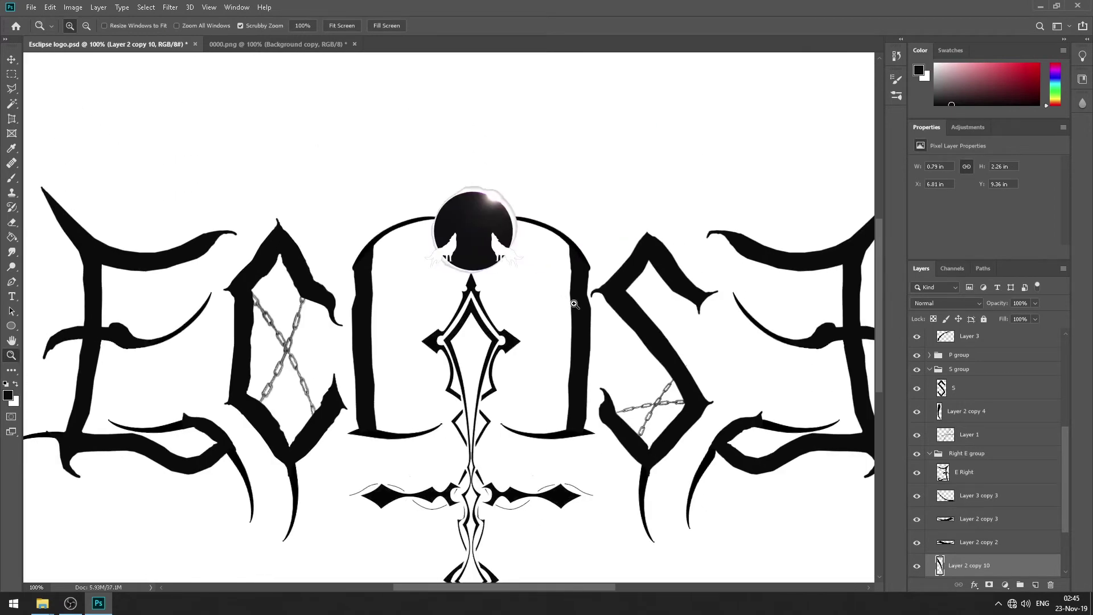
pyautogui.keyDown('ctrl'); pyautogui.click(550, 230); pyautogui.keyUp('ctrl')
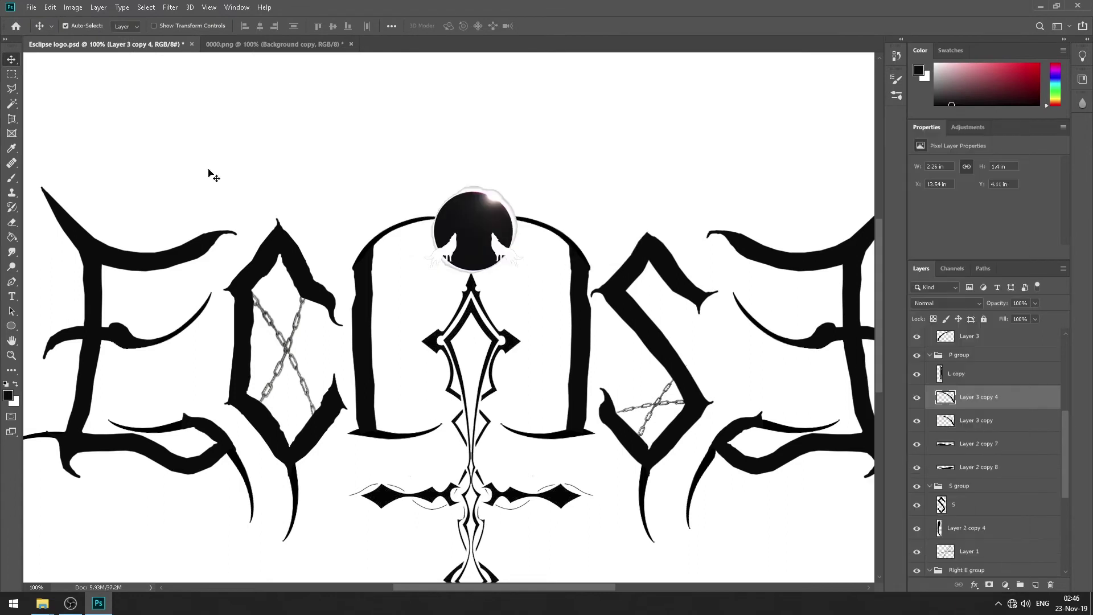
pyautogui.press('m')
pyautogui.rightClick(552, 281)
pyautogui.click(596, 382)
pyautogui.moveTo(541, 288); pyautogui.dragTo(557, 297)
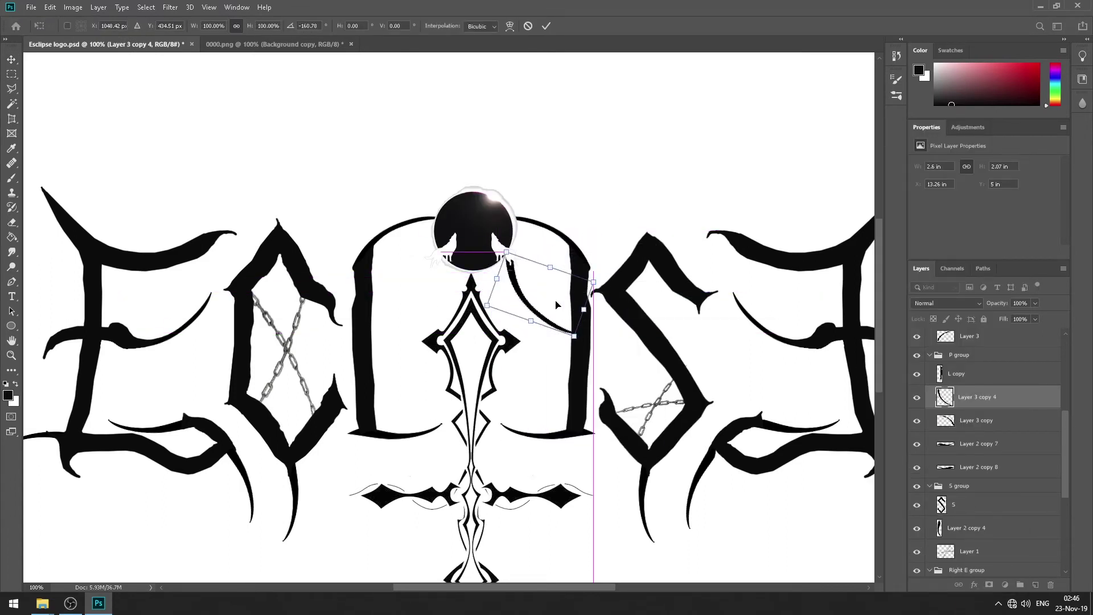
pyautogui.hscroll(3, 251, 455)
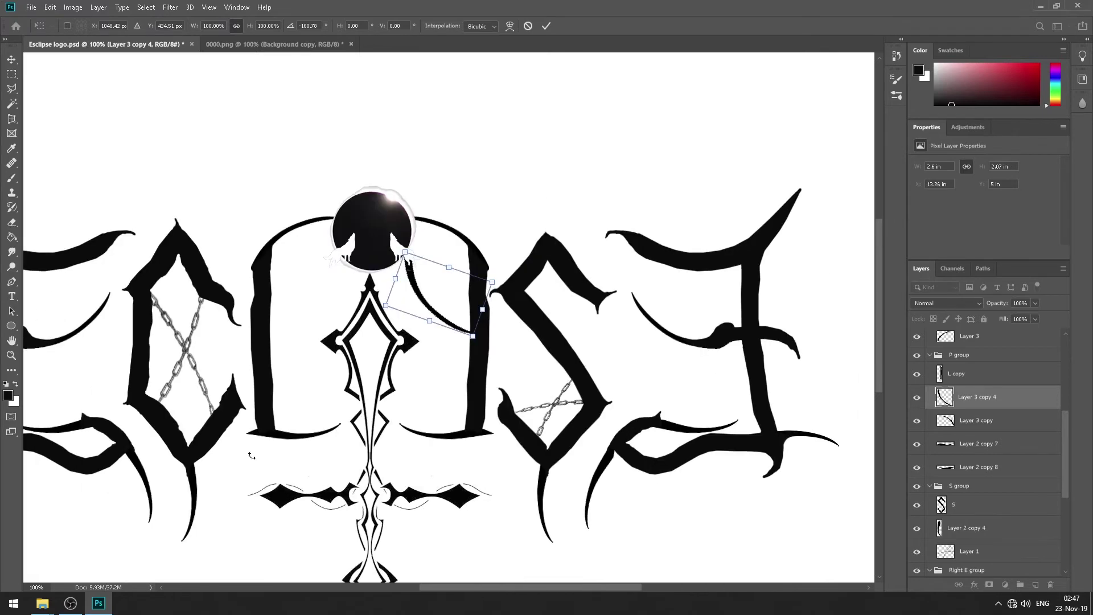
pyautogui.press('Return')
# Look over the 0000.png ornament sheet and view the grunge-heart-vector-free_31697.jpg image in Photos for ornament ideas.
pyautogui.press('v')
pyautogui.hotkey('ctrl', 'Tab')
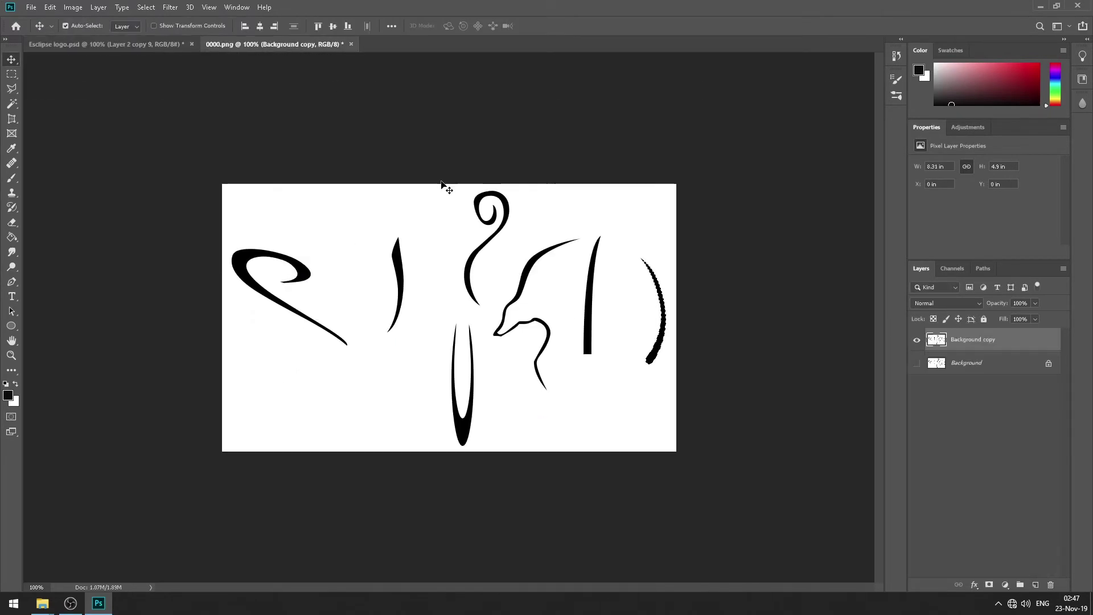
pyautogui.hotkey('ctrl', 'o')
pyautogui.scroll(-2, 569, 319)
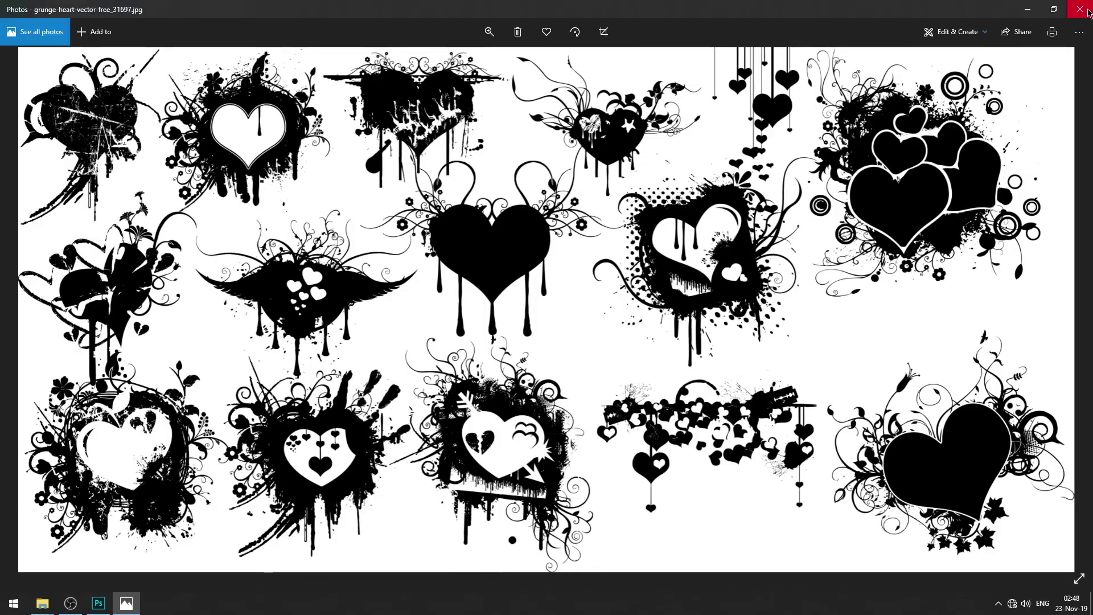
# Close the reference photo, then scale, mirror and rotate the Layer 4 ornament stroke to hang from the P stem's base.
pyautogui.click(1080, 10)
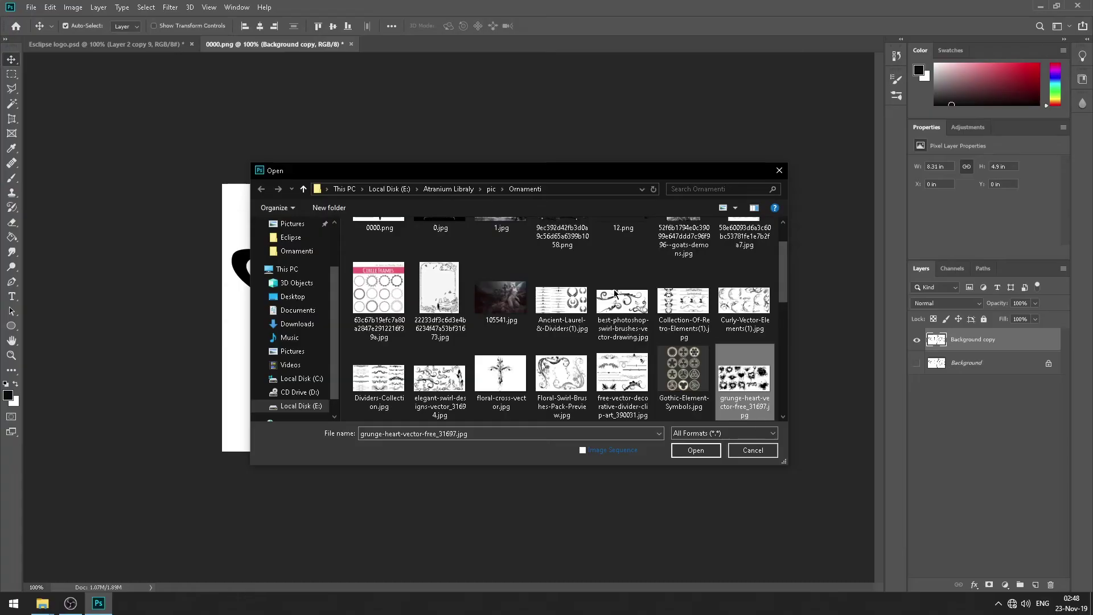
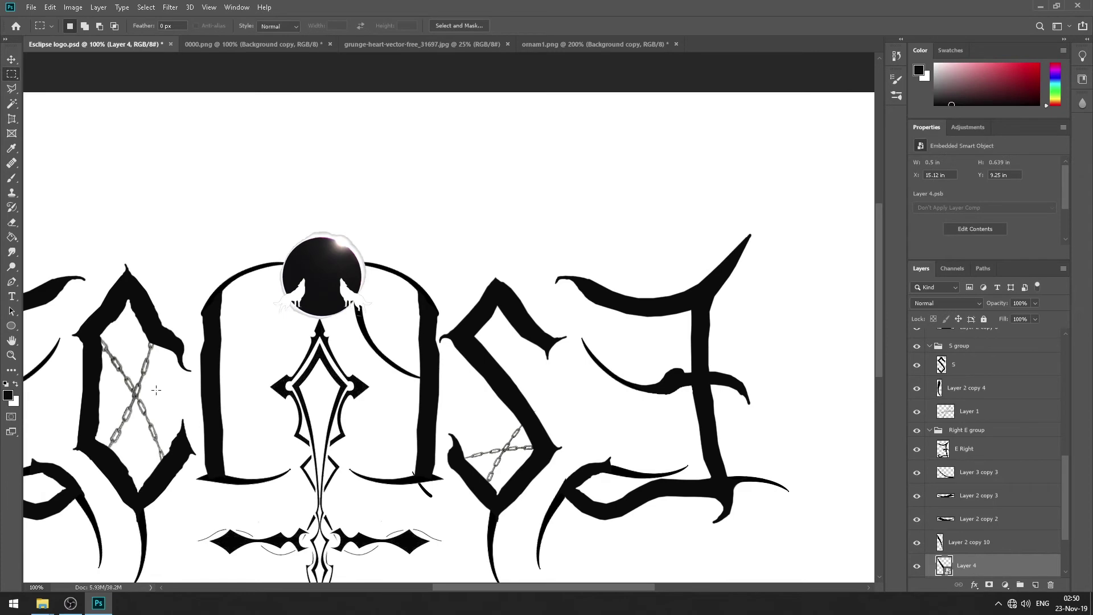
pyautogui.rightClick(426, 491)
pyautogui.click(432, 467)
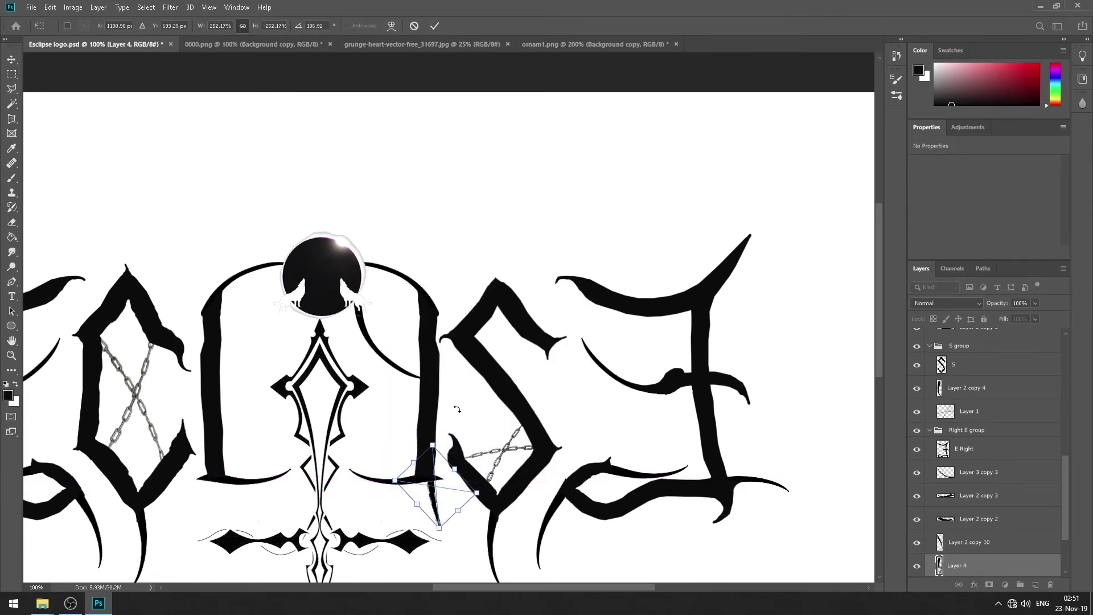
# Duplicate the hanging stroke under the P stem, mirror the copy horizontally, and attach it beneath the L stem.
pyautogui.rightClick(967, 566)
pyautogui.click(968, 114)
pyautogui.press('Return')
pyautogui.moveTo(471, 420); pyautogui.dragTo(216, 458)
pyautogui.press('m')
pyautogui.scroll(-1, 448, 559)
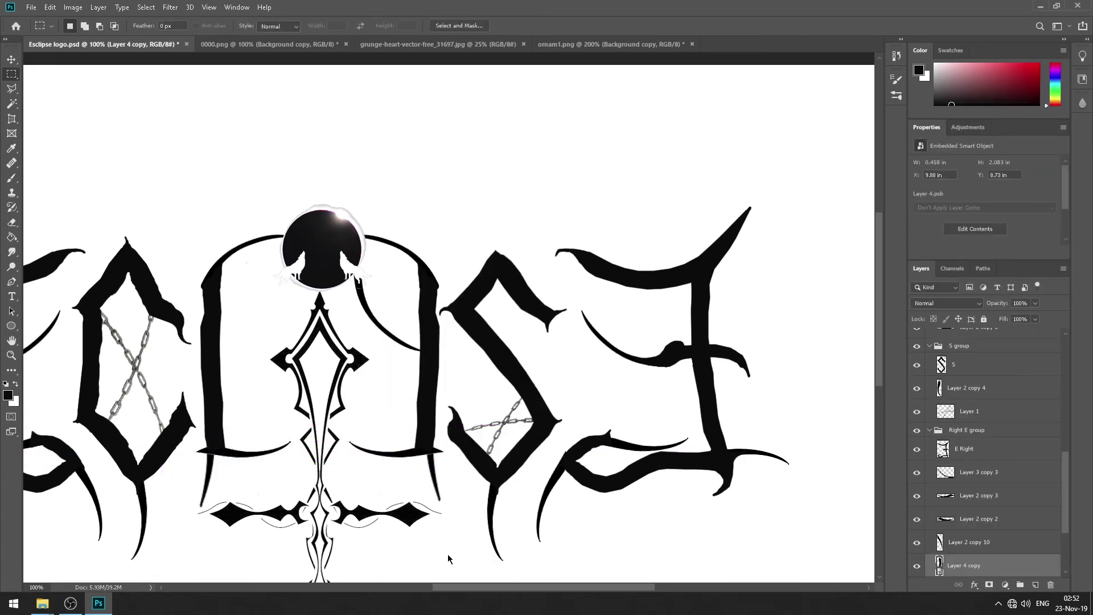
pyautogui.scroll(-3, 448, 559)
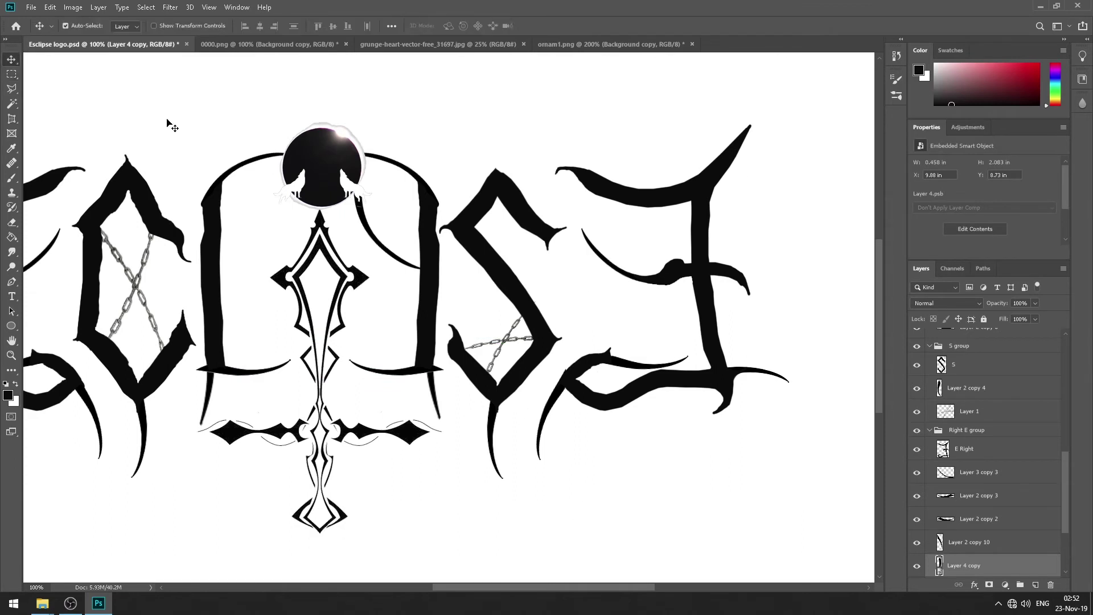
# Move the L's hanging stroke, Layer 4 copy, into the L group and stack it behind the L.
pyautogui.scroll(5, 968, 484)
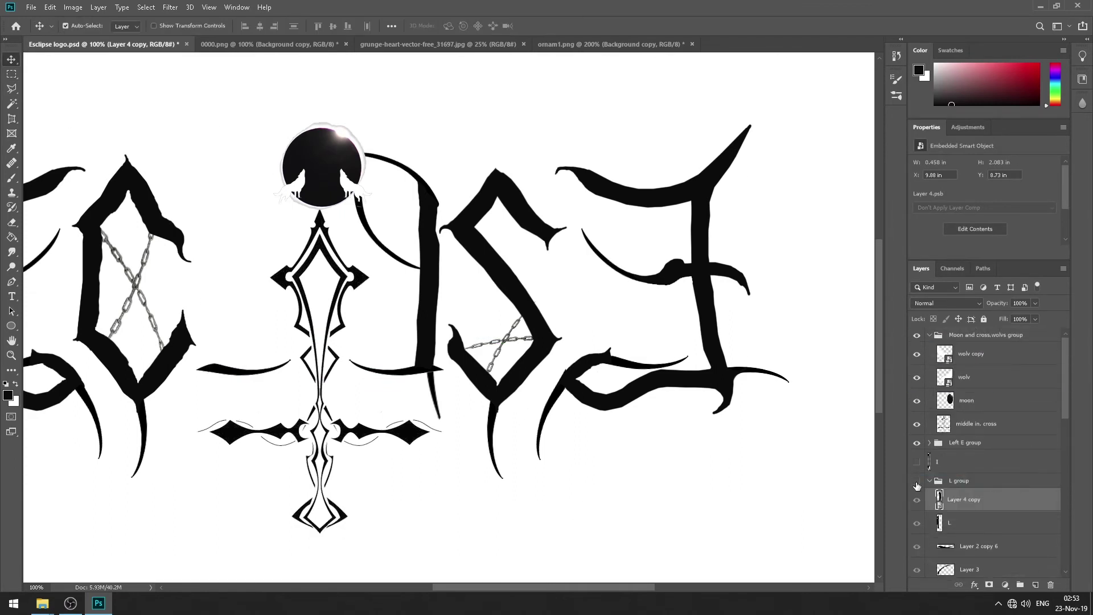
pyautogui.click(962, 369)
pyautogui.click(930, 370)
pyautogui.moveTo(945, 389); pyautogui.dragTo(962, 425)
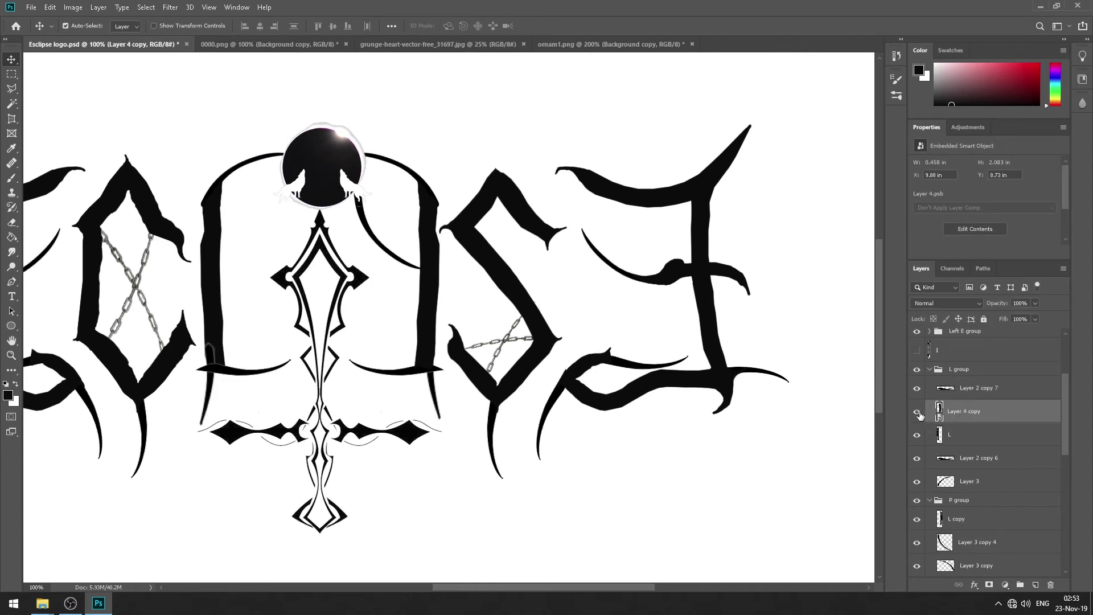
pyautogui.click(974, 422)
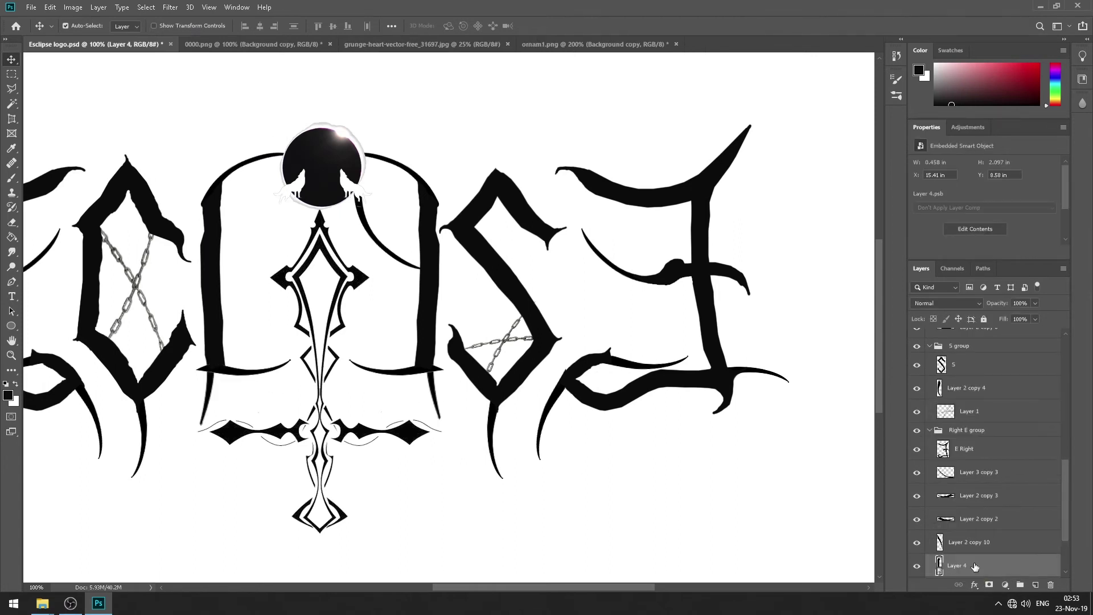
# Duplicate Layer 4 into the S group, rotate the copy inside the S's upper corner, and place it behind the letter.
pyautogui.moveTo(975, 453); pyautogui.dragTo(917, 383)
pyautogui.click(917, 378)
pyautogui.hotkey('ctrl', 't')
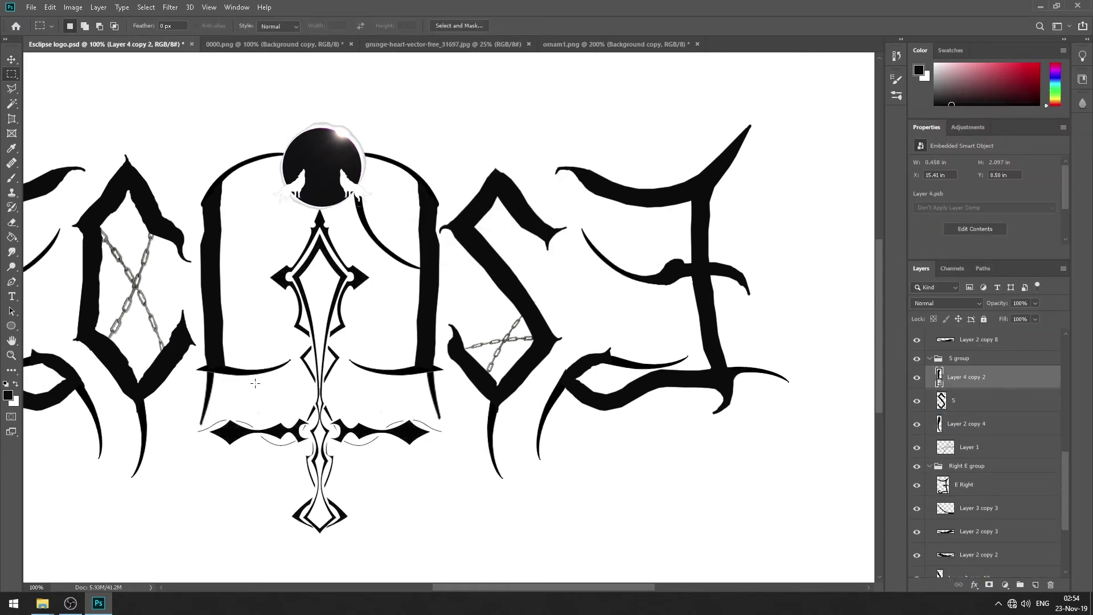
pyautogui.moveTo(251, 381); pyautogui.dragTo(503, 231)
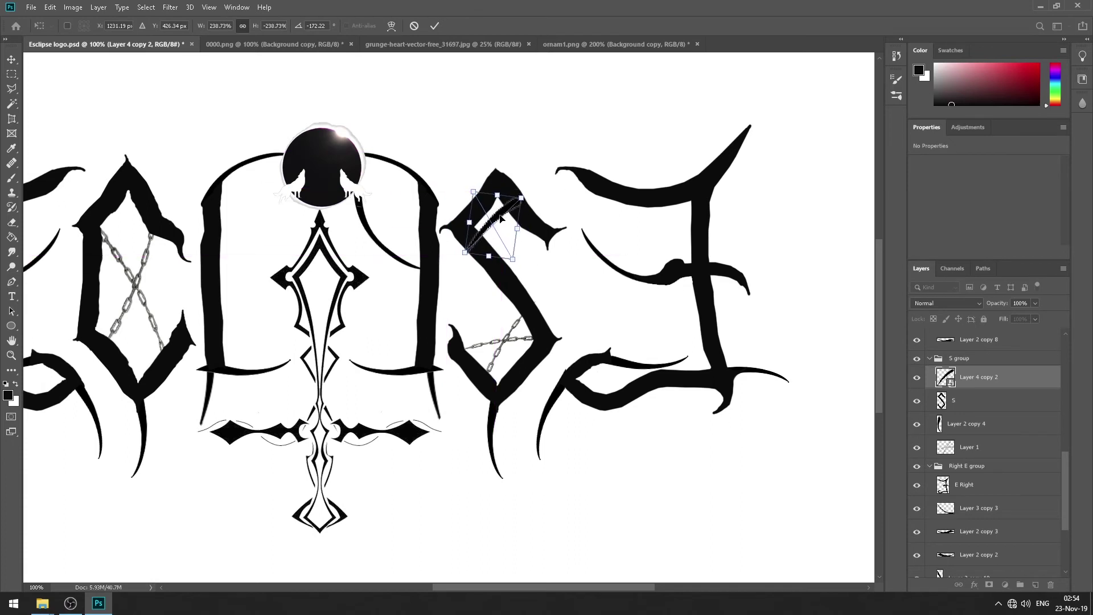
pyautogui.press('Return')
pyautogui.hotkey('ctrl', '[')
# Duplicate the right E's tail stroke, rotate the copy inside the S's lower corner, and move it into the S group.
pyautogui.press('m')
pyautogui.press('v')
pyautogui.click(582, 380)
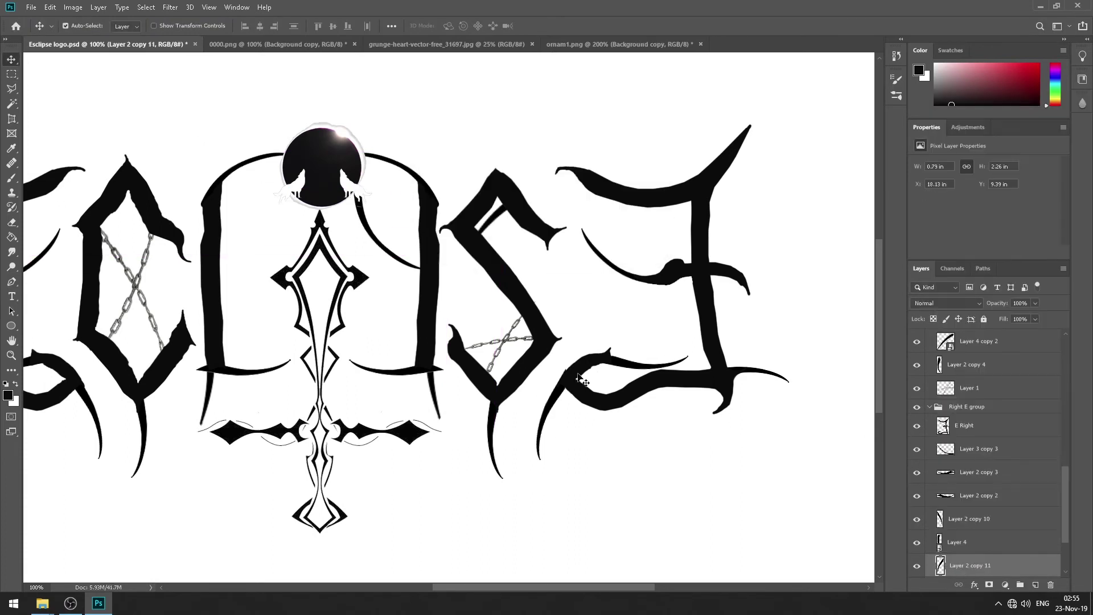
pyautogui.press('Return')
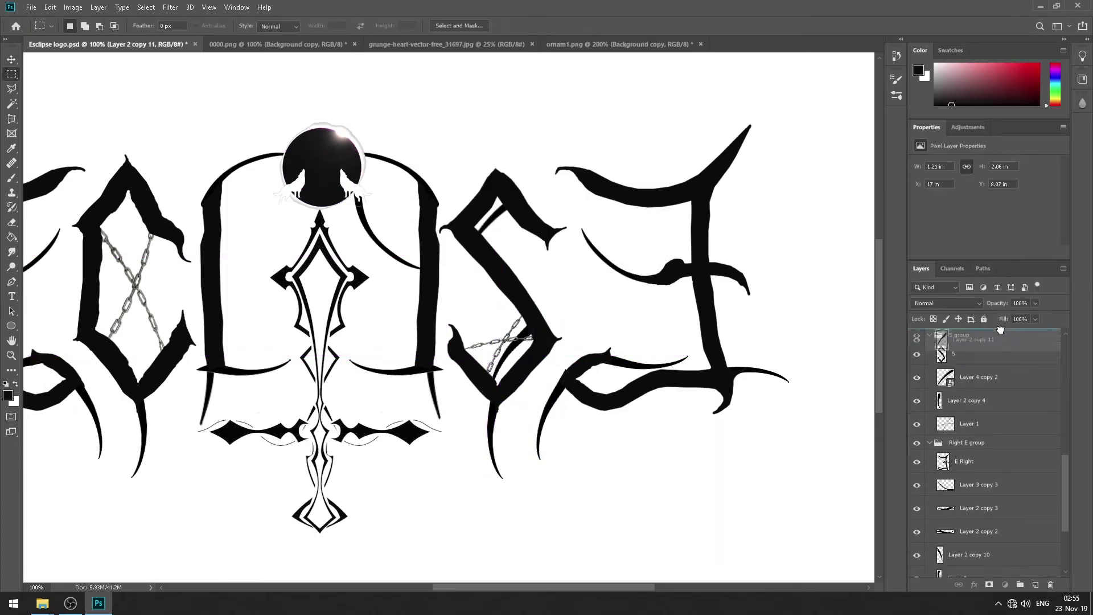
# Remove the chains from the C and S, and refit the curved stroke inside the S's lower corner.
pyautogui.press('v')
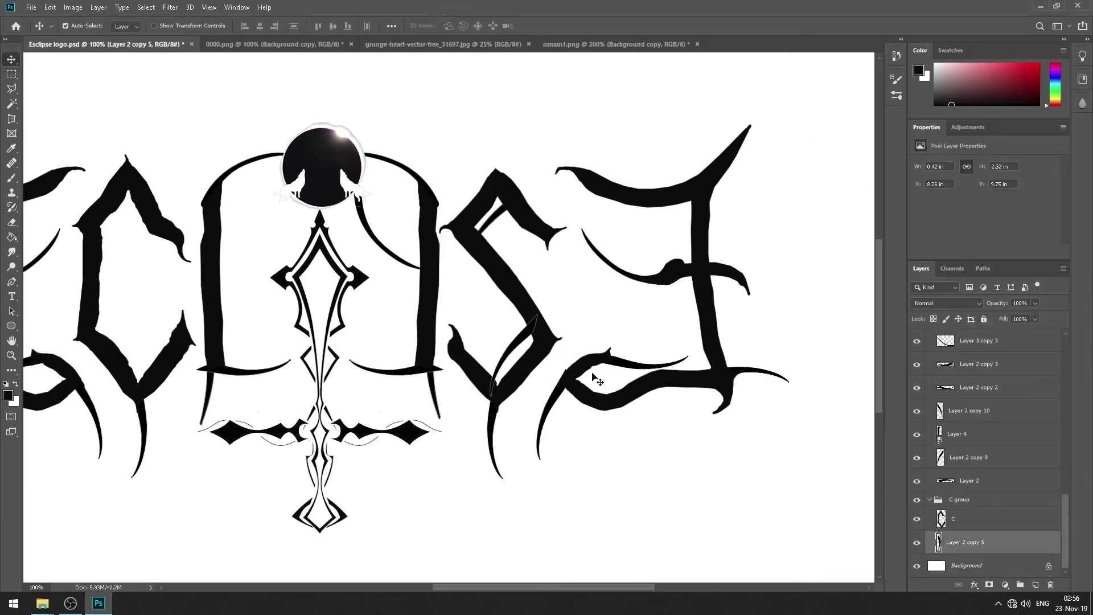
pyautogui.click(598, 378)
pyautogui.moveTo(600, 587); pyautogui.dragTo(550, 583)
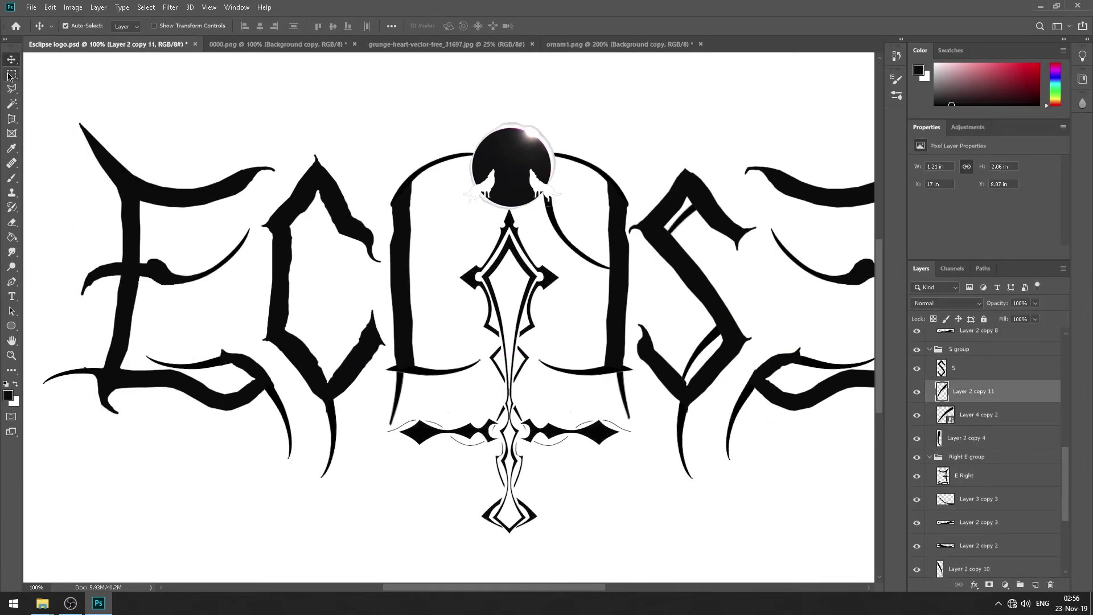
pyautogui.hotkey('ctrl', 't')
pyautogui.moveTo(729, 319); pyautogui.dragTo(781, 361)
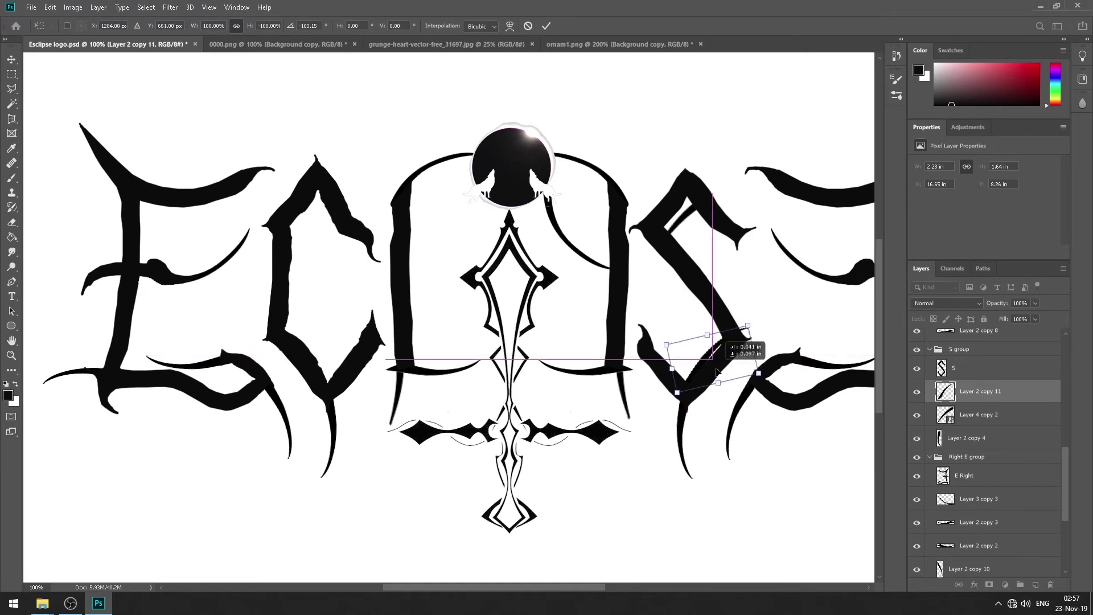
pyautogui.press('Return')
pyautogui.press('m')
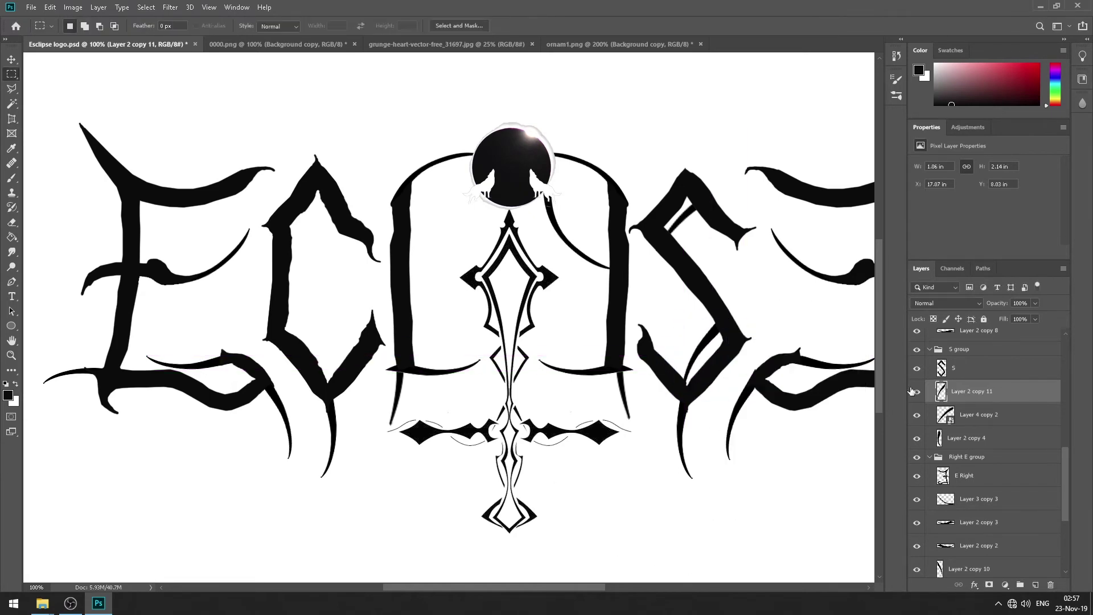
# Duplicate the S's lower inner stroke into the C group and fit the copy inside the C's upper corner, behind the letter.
pyautogui.rightClick(990, 393)
pyautogui.click(882, 171)
pyautogui.press('Return')
pyautogui.moveTo(968, 393); pyautogui.dragTo(961, 505)
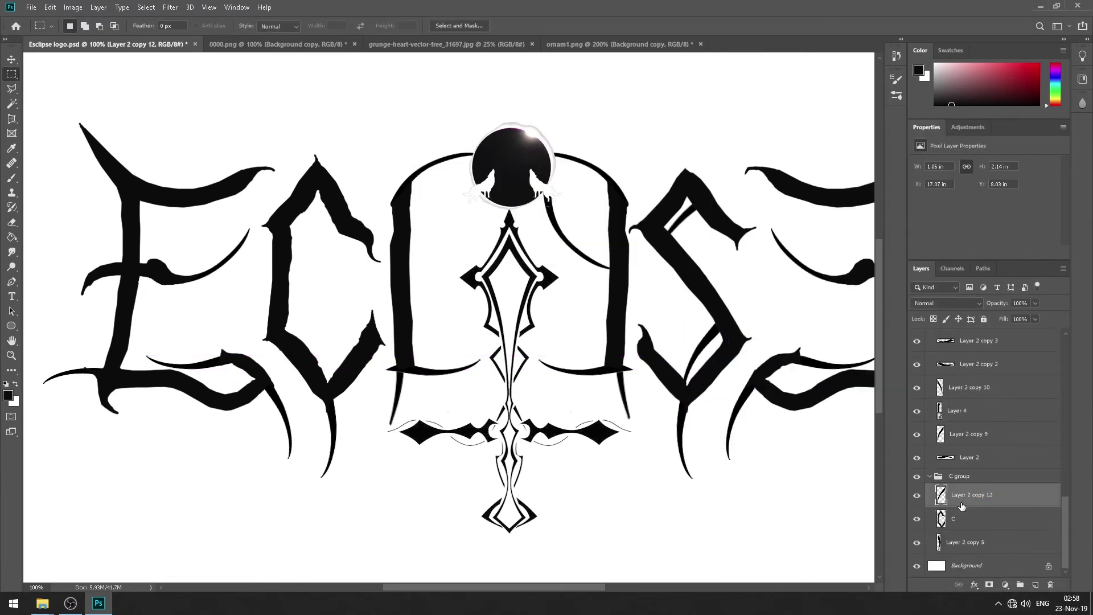
pyautogui.press('Return')
pyautogui.hotkey('ctrl', '[')
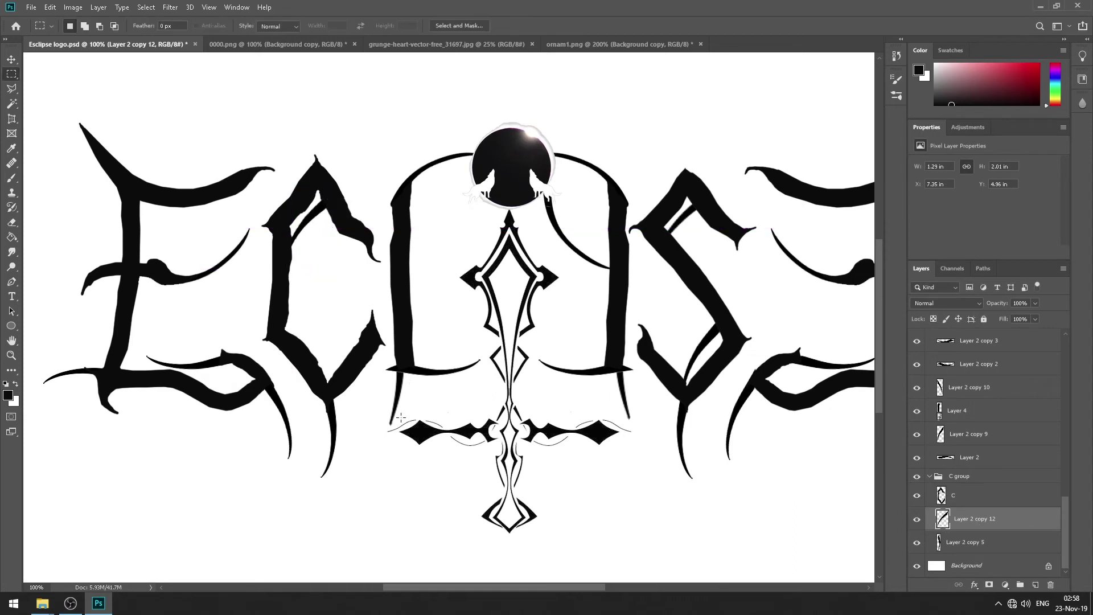
# Mirror a duplicate of the S's lower inner stroke inside the C's lower corner and stack it behind the C in its group.
pyautogui.scroll(4, 991, 455)
pyautogui.press('v')
pyautogui.click(968, 396)
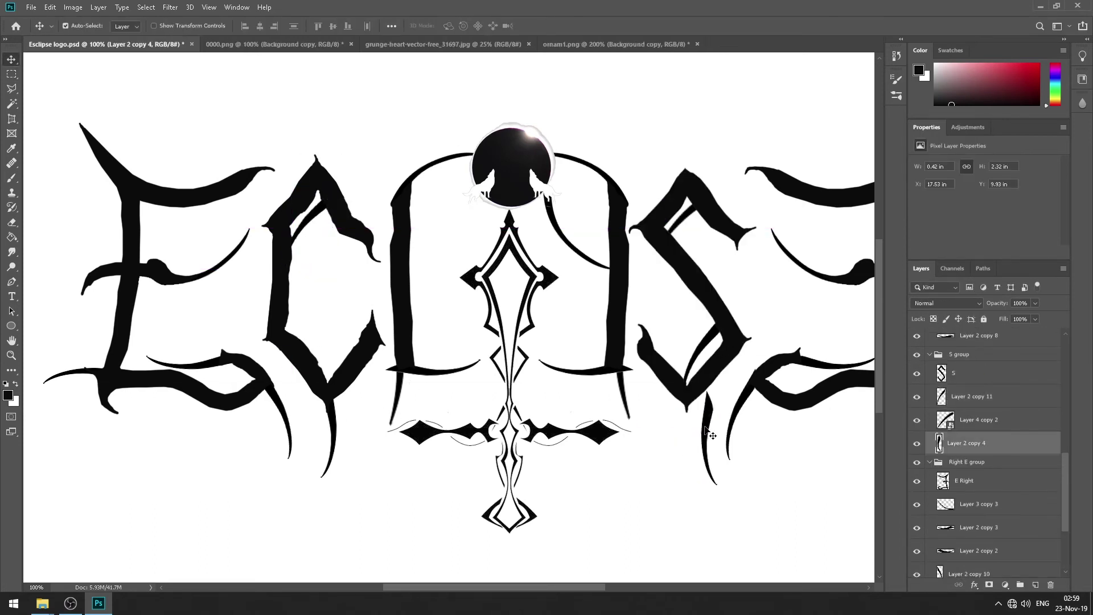
pyautogui.scroll(-4, 968, 455)
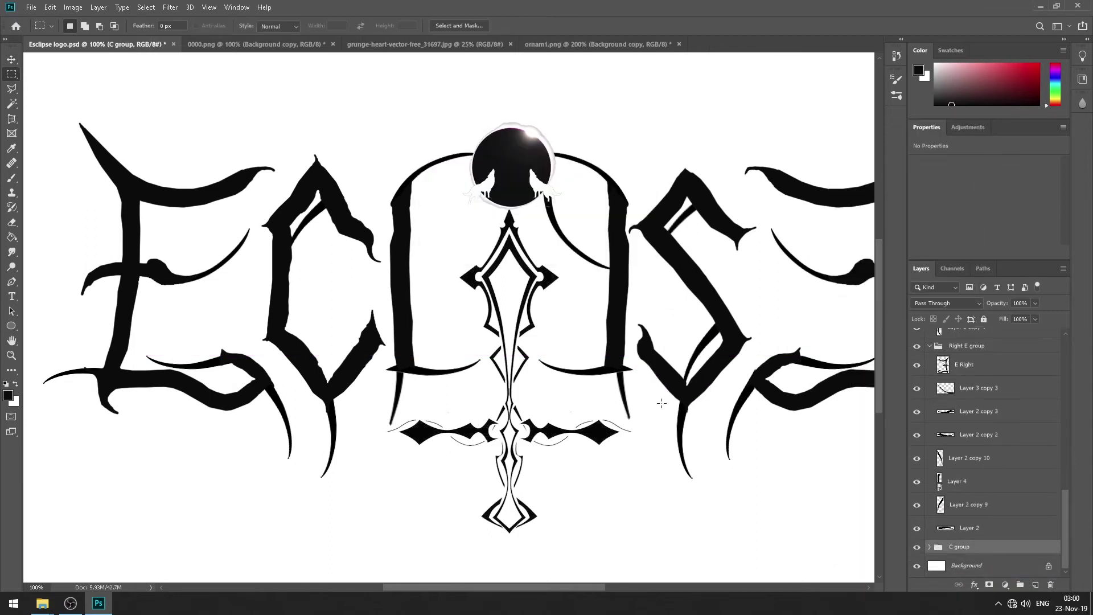
pyautogui.click(959, 490)
pyautogui.press('m')
pyautogui.press('v')
pyautogui.moveTo(365, 339); pyautogui.dragTo(311, 322)
pyautogui.hotkey('ctrl', 't')
pyautogui.press('Return')
pyautogui.scroll(3, 966, 412)
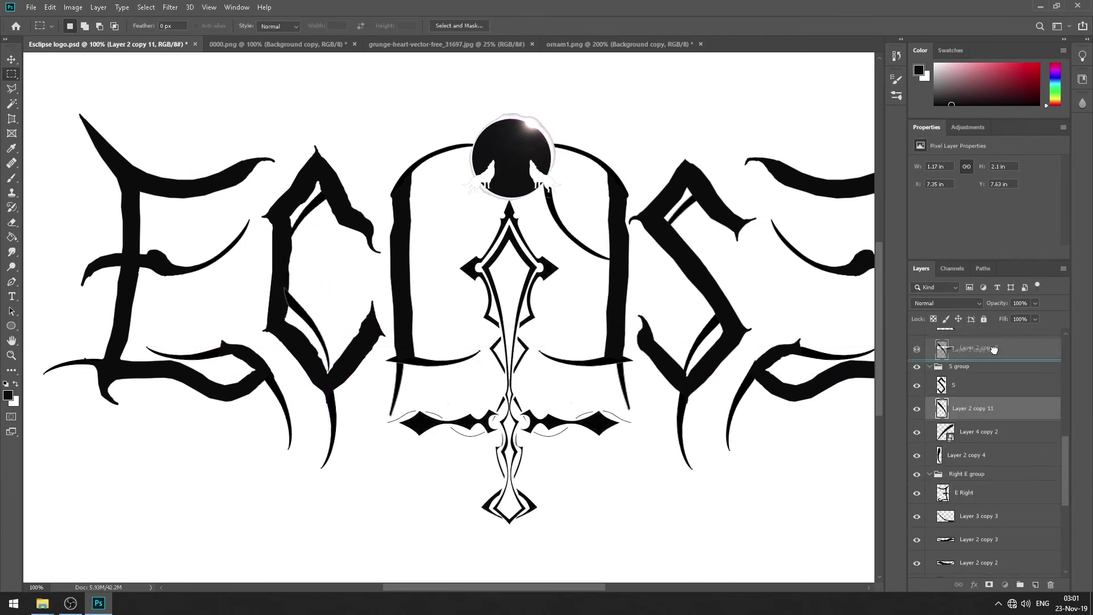
pyautogui.moveTo(994, 349); pyautogui.dragTo(994, 538)
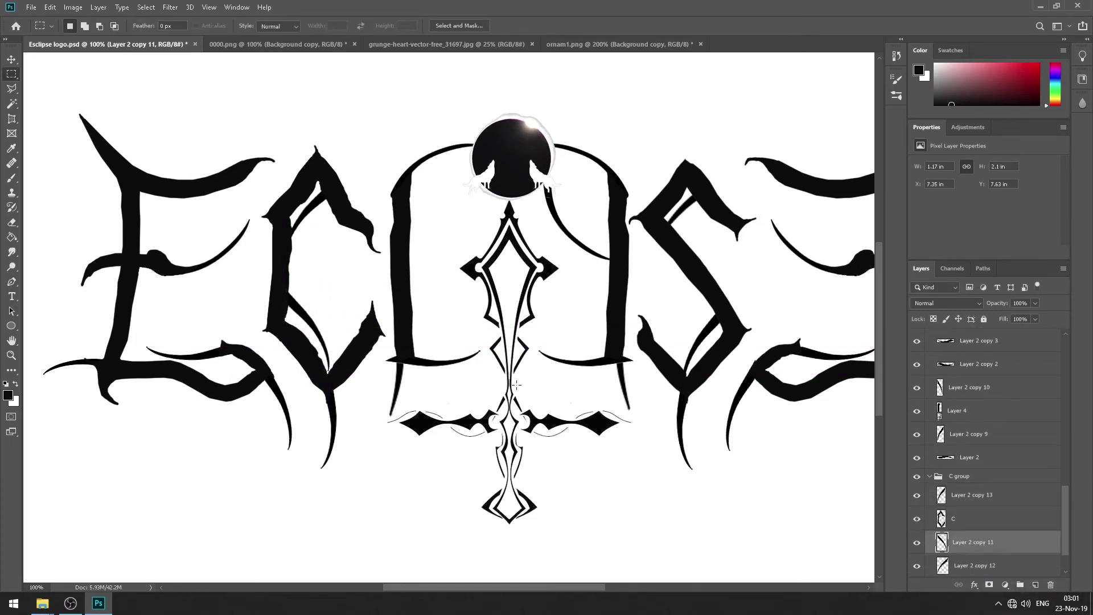
# Duplicate the C's lower inner stroke into the Left E group and rotate the copy along the E's lower stem, behind the letter.
pyautogui.rightClick(934, 543)
pyautogui.click(967, 133)
pyautogui.press('v')
pyautogui.scroll(5, 990, 433)
pyautogui.moveTo(1025, 499)
pyautogui.mouseDown()
pyautogui.moveTo(1026, 557)
pyautogui.moveTo(968, 442)
pyautogui.mouseUp()
pyautogui.press('m')
pyautogui.rightClick(174, 216)
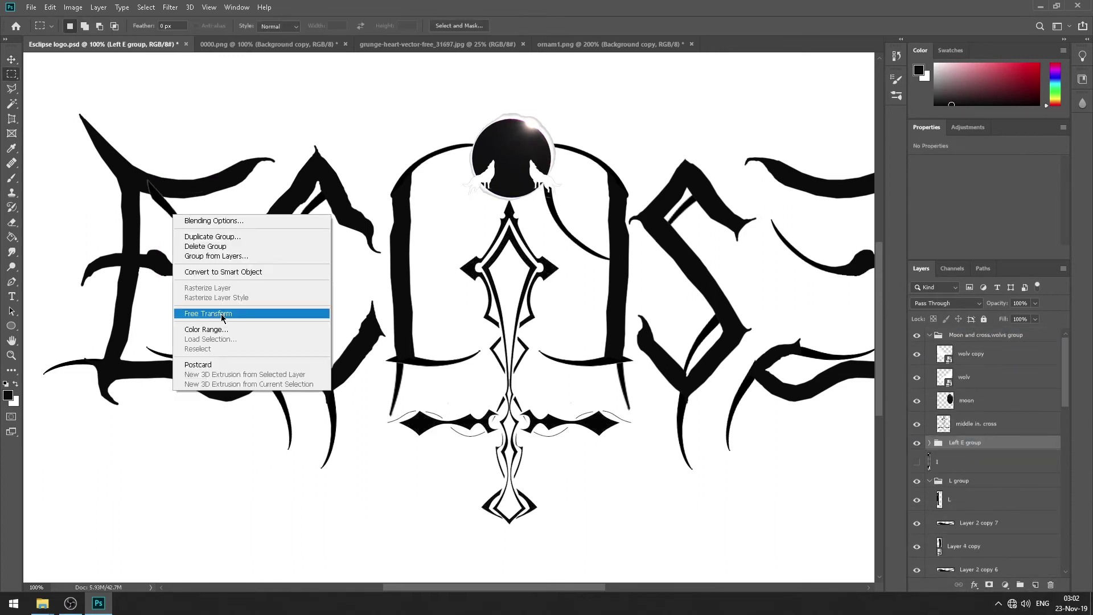
pyautogui.click(221, 313)
pyautogui.moveTo(120, 211)
pyautogui.mouseDown()
pyautogui.moveTo(152, 214)
pyautogui.moveTo(138, 329)
pyautogui.mouseUp()
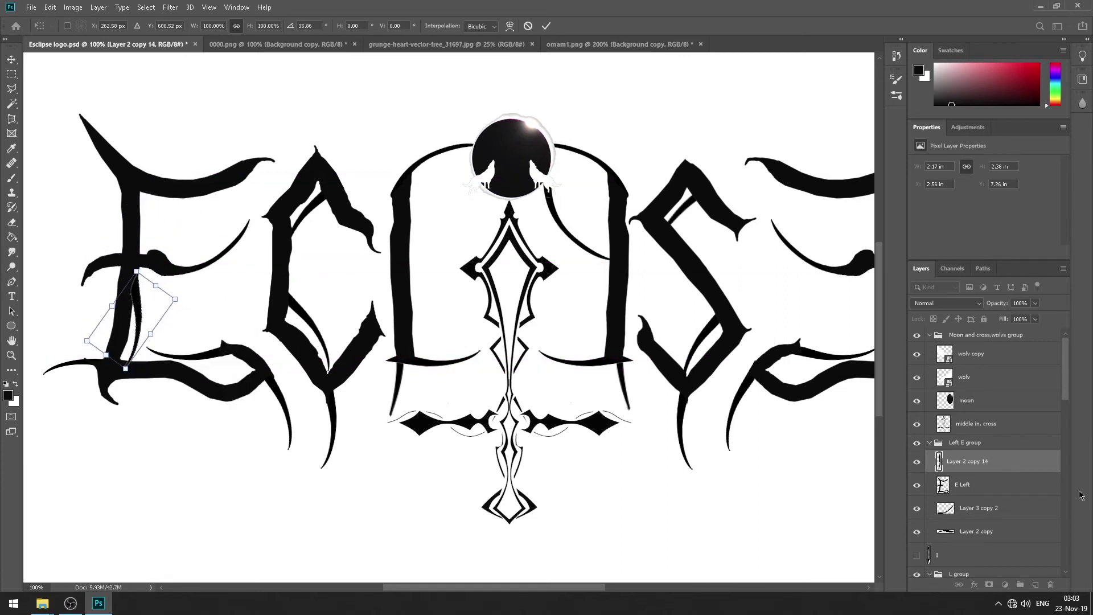
pyautogui.press('Escape')
pyautogui.rightClick(968, 484)
pyautogui.press('Escape')
# Duplicate the left E's lower stem stroke and fit the copy along the inner side of the upper stem.
pyautogui.hotkey('ctrl', 'j')
pyautogui.hotkey('ctrl', 't')
pyautogui.rightClick(215, 203)
pyautogui.moveTo(132, 219); pyautogui.dragTo(146, 225)
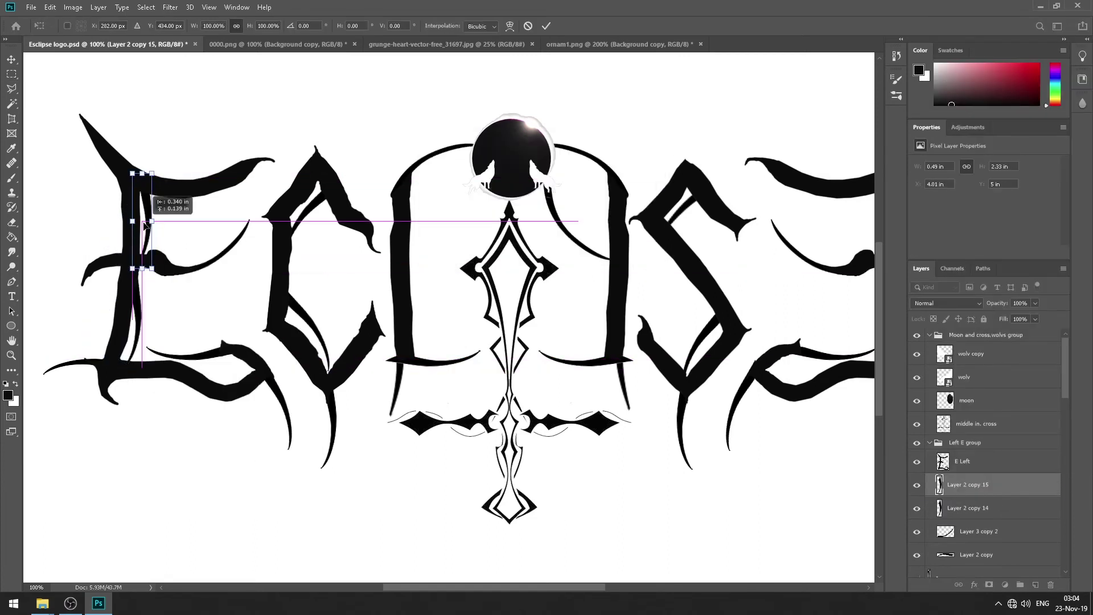
pyautogui.press('Return')
# Duplicate both stem strokes of the left E, mirror the copies horizontally, and align them along the right E's stem.
pyautogui.hotkey('ctrl', 'j')
pyautogui.hotkey('ctrl', 'j')
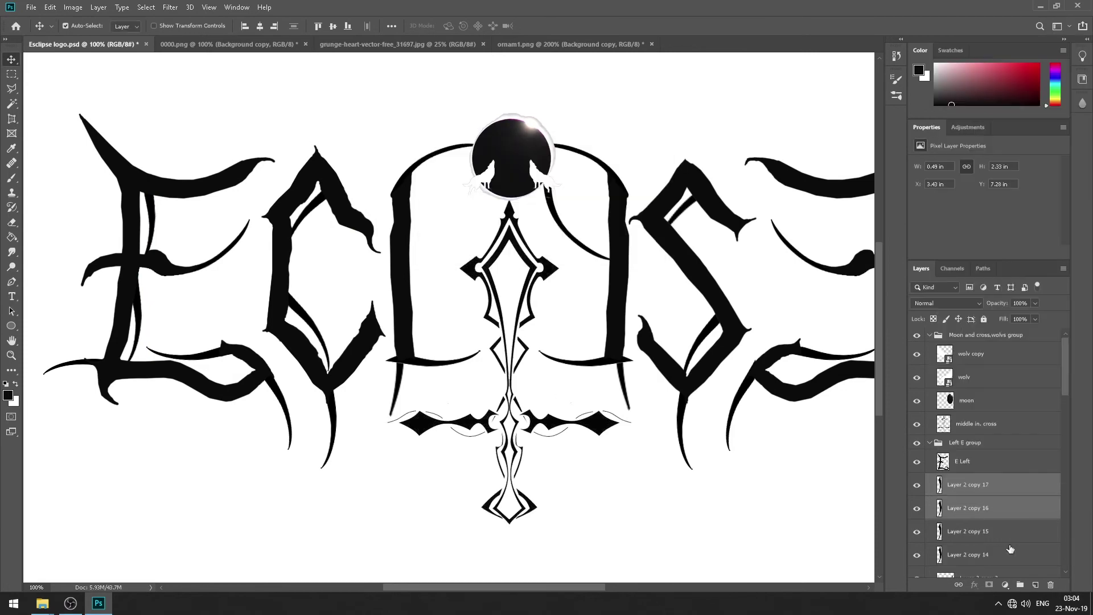
pyautogui.hotkey('ctrl', 't')
pyautogui.moveTo(200, 218)
pyautogui.mouseDown()
pyautogui.moveTo(837, 222)
pyautogui.moveTo(629, 214)
pyautogui.mouseUp()
pyautogui.hscroll(-6, 518, 569)
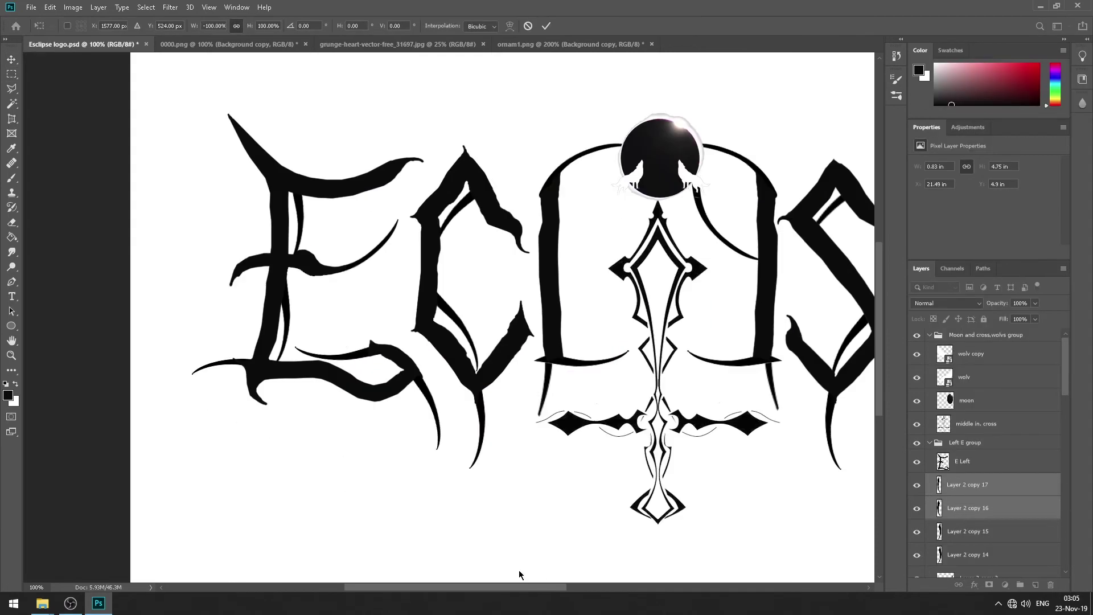
pyautogui.hscroll(3, 571, 567)
pyautogui.hscroll(1, 751, 491)
pyautogui.moveTo(804, 302); pyautogui.dragTo(803, 304)
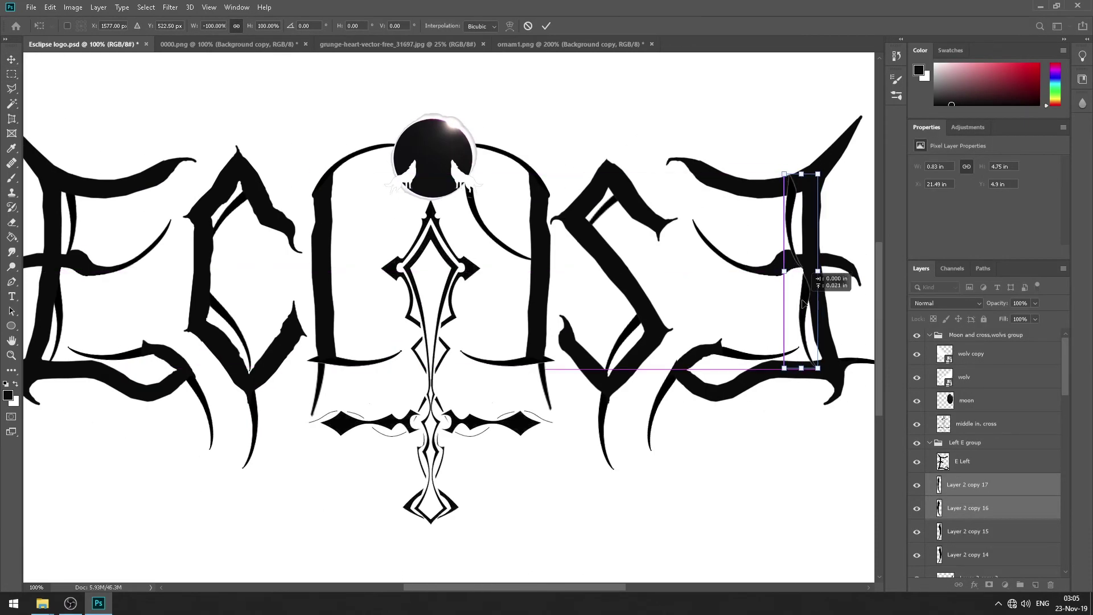
# Move the two mirrored stem strokes into the Right E group, stack them behind the letter, and clear the layer selection.
pyautogui.moveTo(997, 488); pyautogui.dragTo(961, 415)
pyautogui.scroll(2, 520, 507)
pyautogui.hscroll(-2, 520, 507)
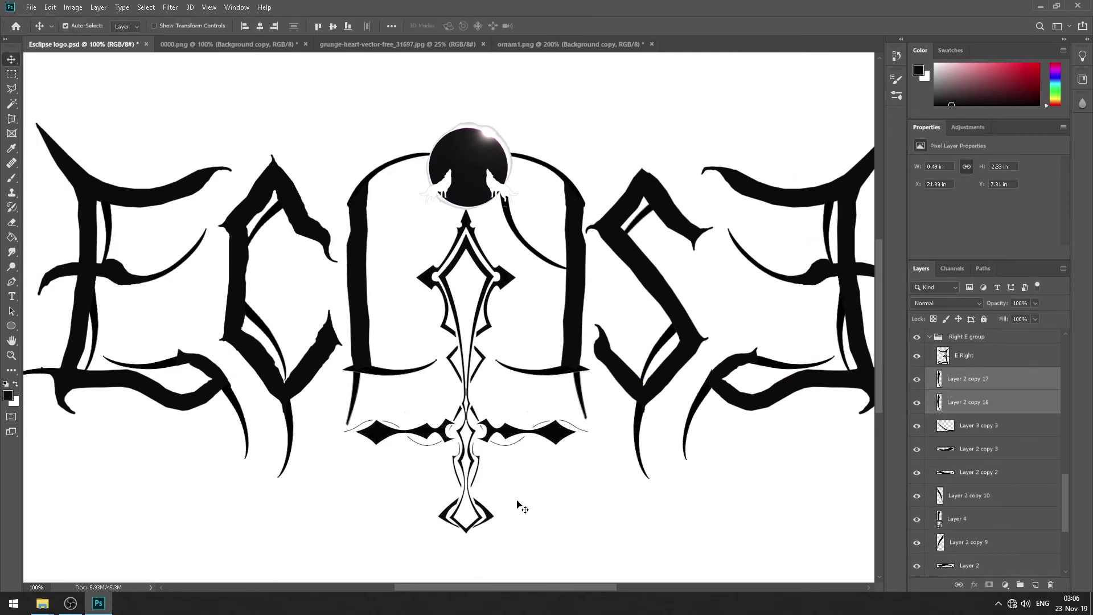
pyautogui.scroll(-1, 520, 507)
pyautogui.hscroll(-5, 484, 495)
pyautogui.click(444, 481)
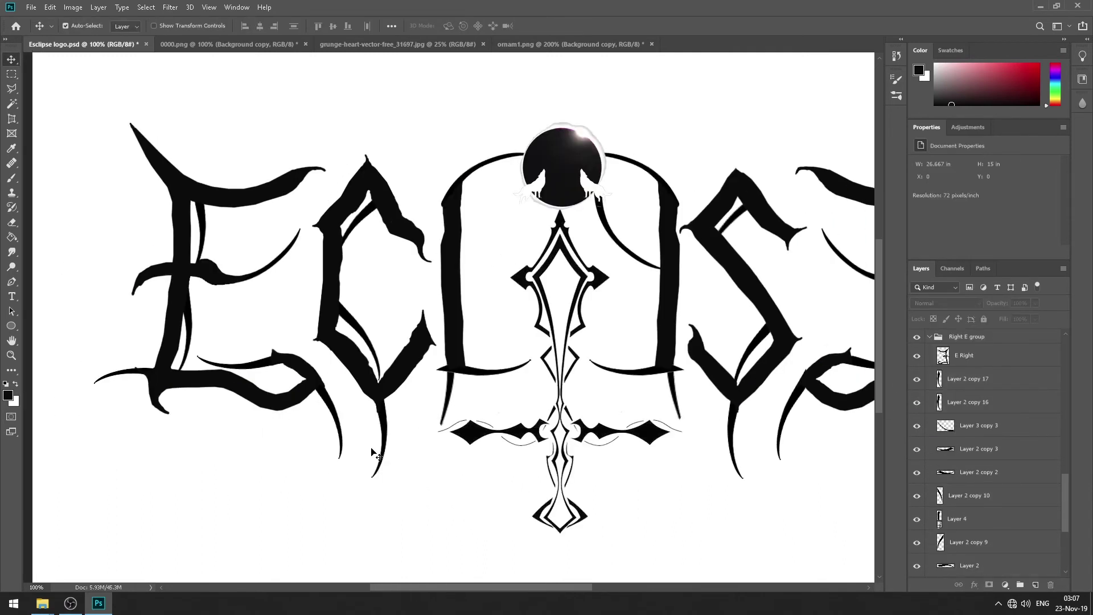
# Duplicate the left E's tail stroke, flip the copy vertically, and rotate it to hang from the E's outer lower corner.
pyautogui.moveTo(325, 409); pyautogui.dragTo(165, 424)
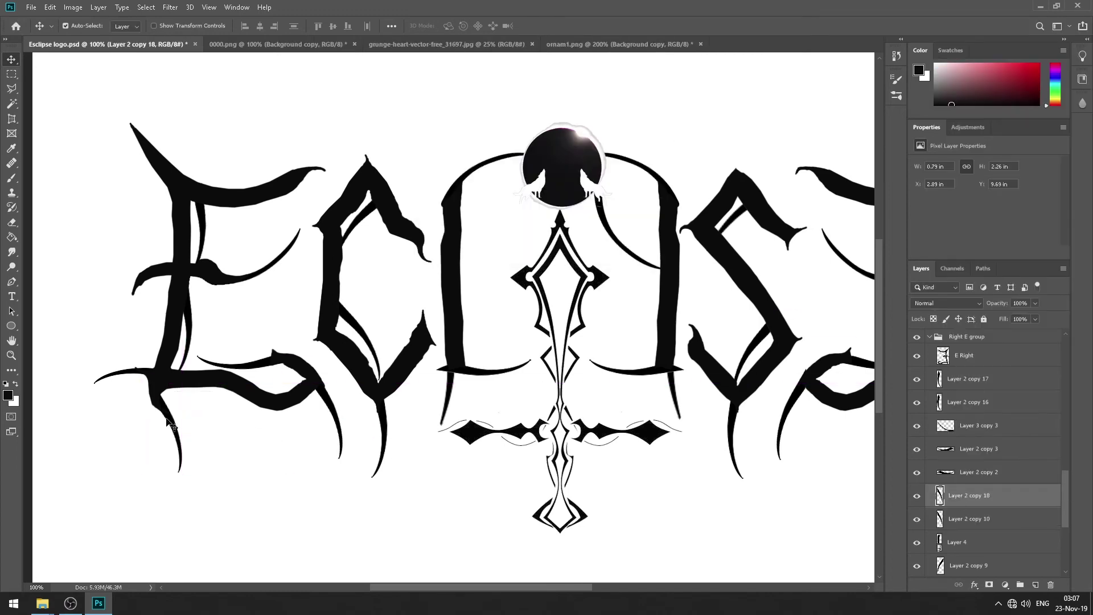
pyautogui.hotkey('ctrl', 't')
pyautogui.rightClick(166, 421)
pyautogui.click(193, 565)
pyautogui.press('Return')
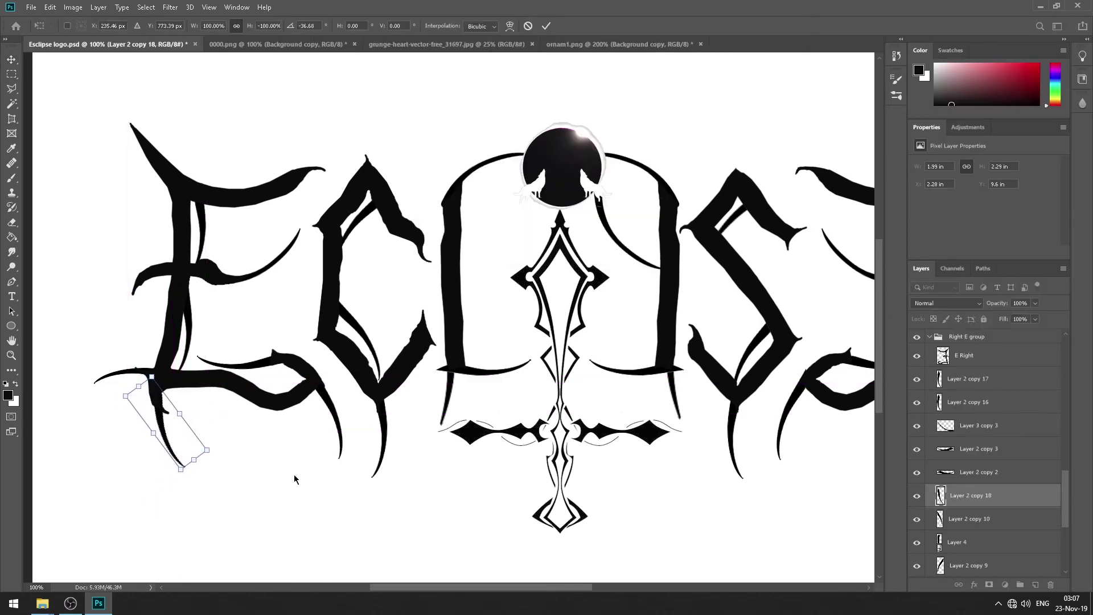
# Duplicate the left E's outer tail into the Right E group, mirror it horizontally, and attach it beneath the right E's outer corner.
pyautogui.scroll(1, 293, 476)
pyautogui.hotkey('ctrl', 'j')
pyautogui.moveTo(978, 504); pyautogui.dragTo(968, 345)
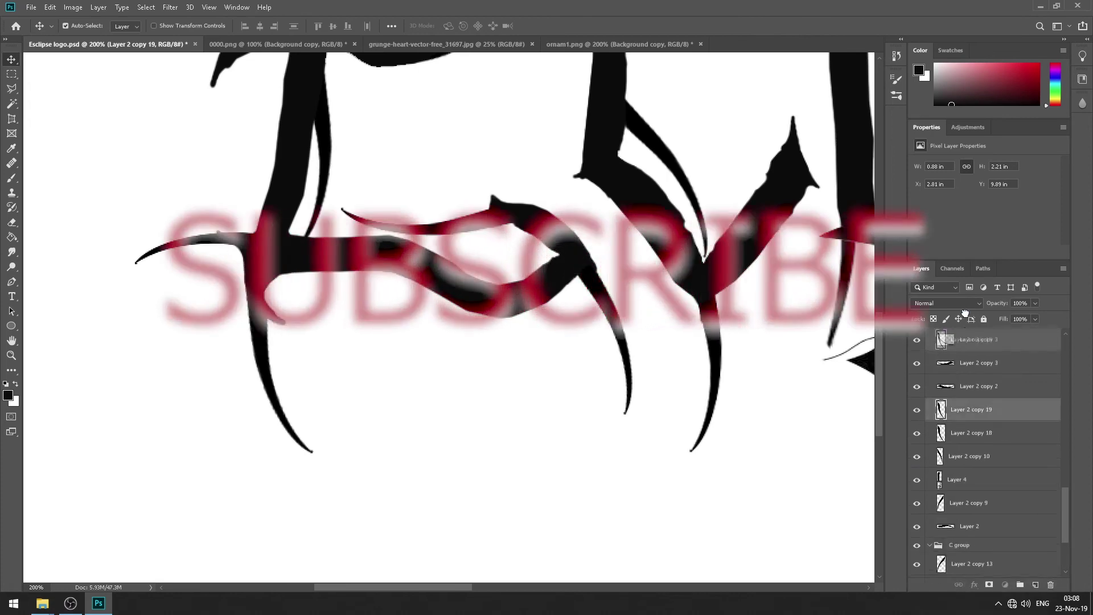
pyautogui.hotkey('ctrl', 't')
pyautogui.moveTo(390, 587); pyautogui.dragTo(546, 577)
pyautogui.press('Return')
pyautogui.hotkey('ctrl', '[')
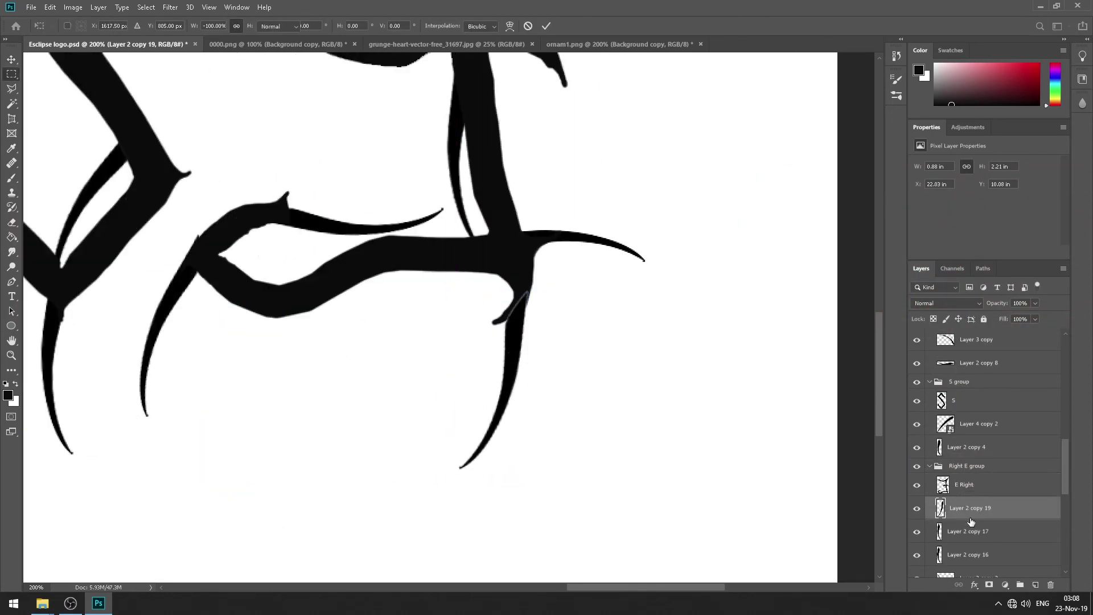
pyautogui.scroll(-3, 546, 342)
pyautogui.moveTo(709, 531); pyautogui.dragTo(837, 523)
pyautogui.moveTo(608, 587); pyautogui.dragTo(637, 591)
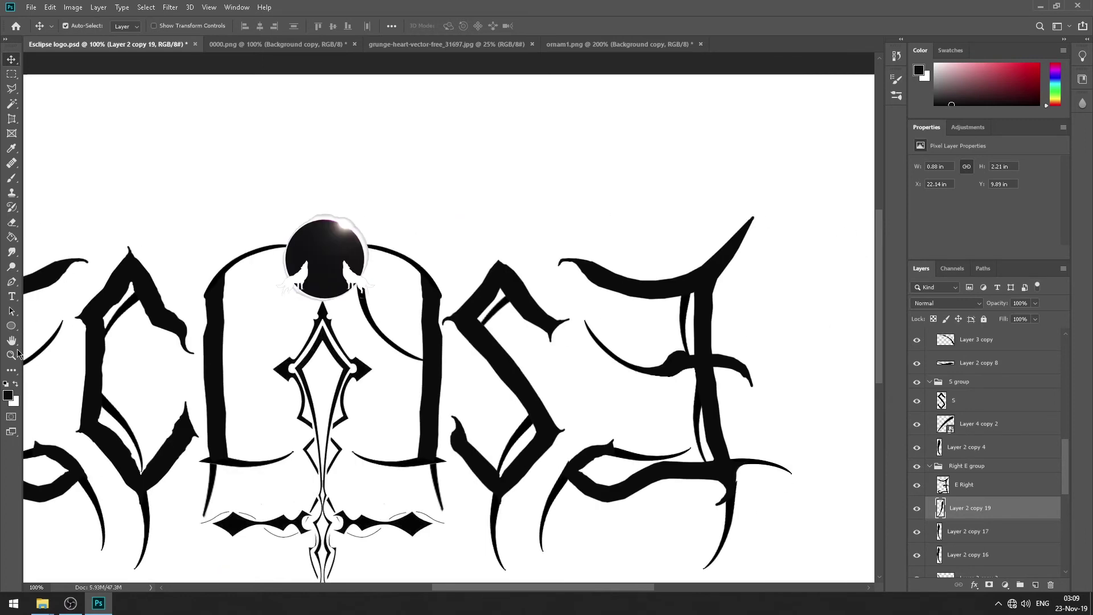
# Nudge the tail beneath the right E's outer corner slightly inward.
pyautogui.scroll(2, 688, 498)
pyautogui.moveTo(753, 490); pyautogui.dragTo(752, 528)
pyautogui.press('z')
pyautogui.rightClick(415, 501)
pyautogui.click(470, 562)
# Browse the open ornament documents for a curved piece to add to the letters.
pyautogui.click(619, 44)
pyautogui.hotkey('ctrl', 'Tab')
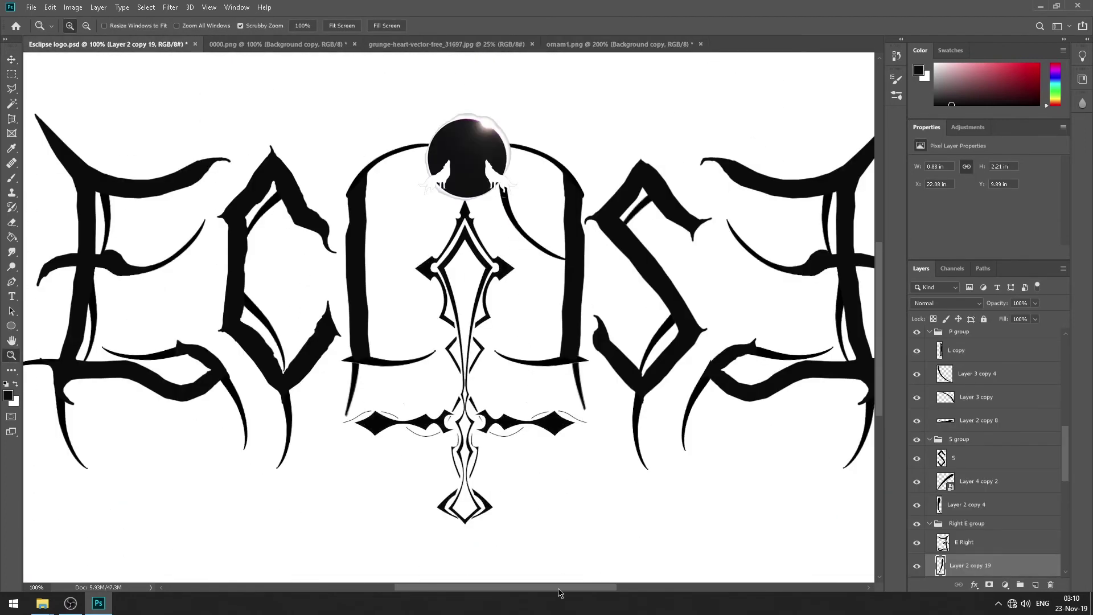
pyautogui.moveTo(560, 336); pyautogui.dragTo(708, 488)
pyautogui.scroll(-1, 570, 541)
pyautogui.moveTo(431, 592); pyautogui.dragTo(559, 47)
pyautogui.hotkey('ctrl', 'Tab')
pyautogui.hotkey('ctrl', 'Tab')
pyautogui.hotkey('ctrl', 'Tab')
pyautogui.hotkey('ctrl', 'Tab')
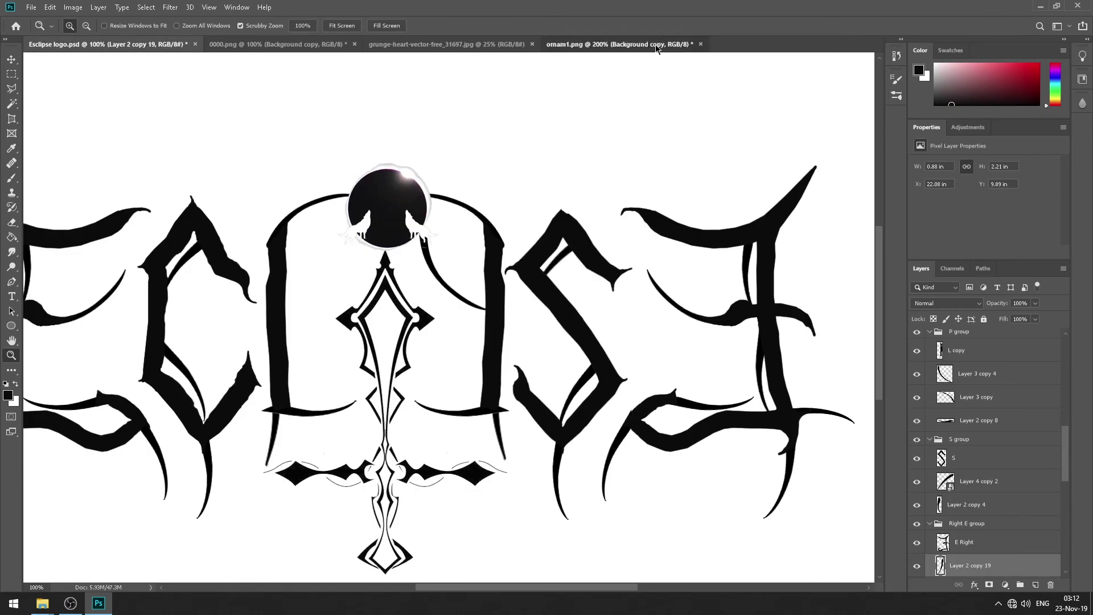
# Copy a curved ornament from ornam1.png onto the S's upper right tip, and shorten the tail on a duplicate with the original hidden.
pyautogui.hotkey('ctrl', 'shift', 'Tab')
pyautogui.moveTo(388, 362); pyautogui.dragTo(676, 515)
pyautogui.moveTo(483, 211)
pyautogui.mouseDown()
pyautogui.moveTo(732, 505)
pyautogui.moveTo(764, 522)
pyautogui.mouseUp()
pyautogui.hotkey('ctrl', 't')
pyautogui.moveTo(702, 466); pyautogui.dragTo(730, 459)
pyautogui.moveTo(558, 208); pyautogui.dragTo(615, 287)
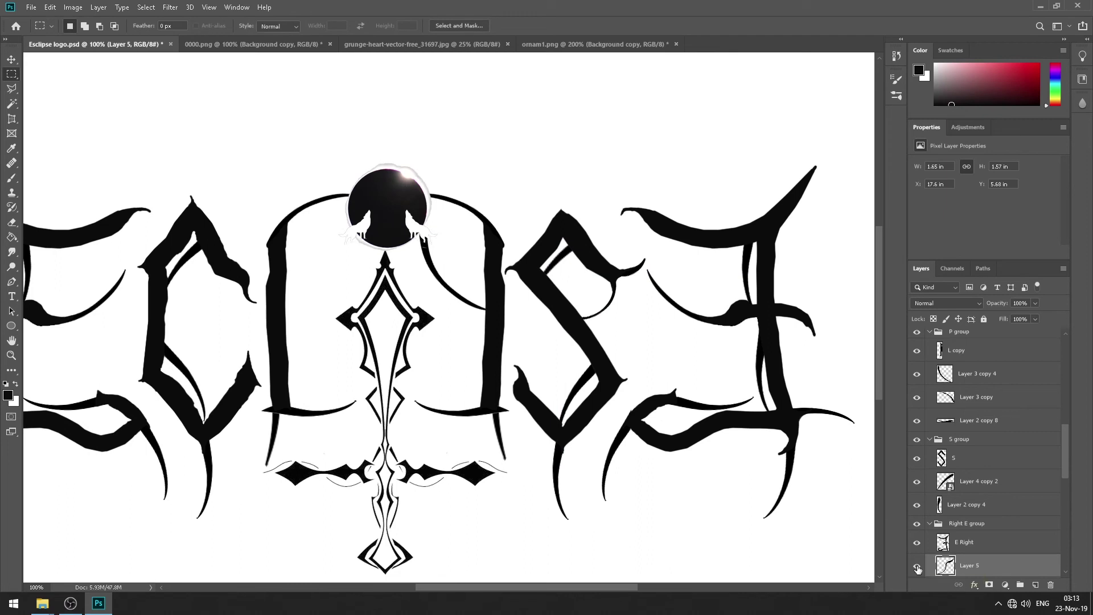
pyautogui.scroll(-2, 919, 550)
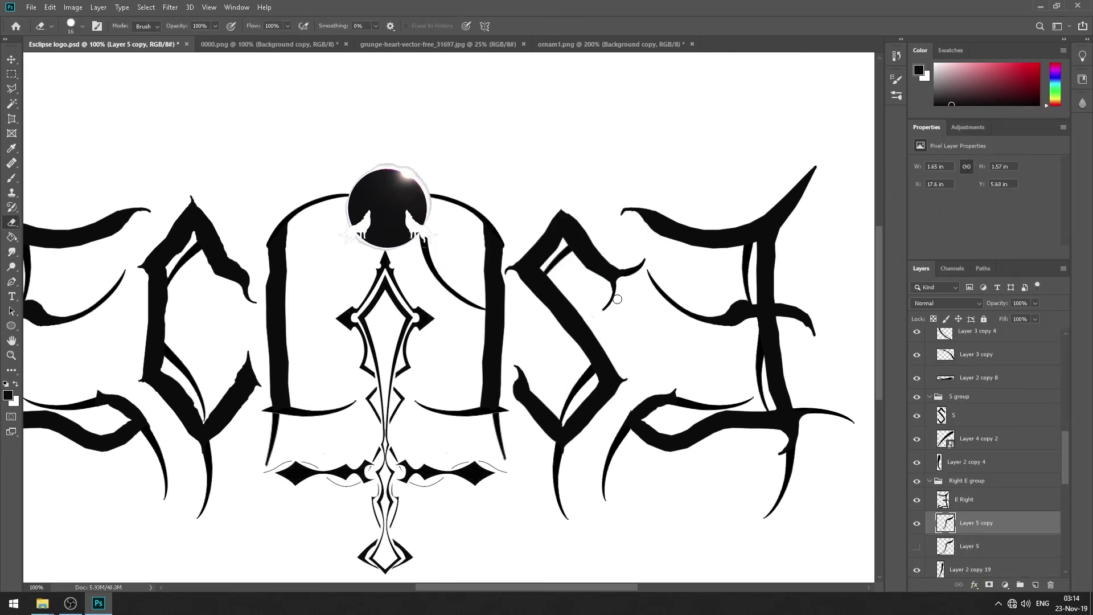
# Show the original ornament layer, flip it vertically, and rotate it onto the inner curve of the right E's lower arm.
pyautogui.click(917, 546)
pyautogui.click(955, 546)
pyautogui.moveTo(681, 396); pyautogui.dragTo(681, 397)
pyautogui.hotkey('ctrl', 't')
pyautogui.moveTo(723, 348); pyautogui.dragTo(722, 412)
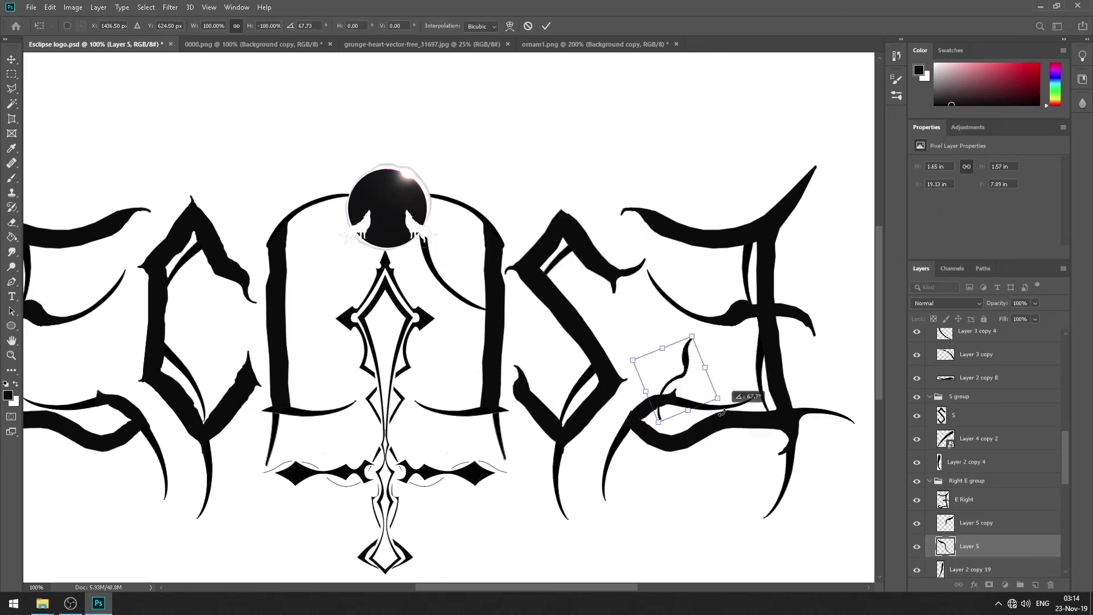
pyautogui.press('Return')
# Duplicate the right E's lower ornament into the Left E group, mirror it horizontally onto the left E's lower arm, and stack it behind the letter.
pyautogui.rightClick(968, 546)
pyautogui.click(962, 69)
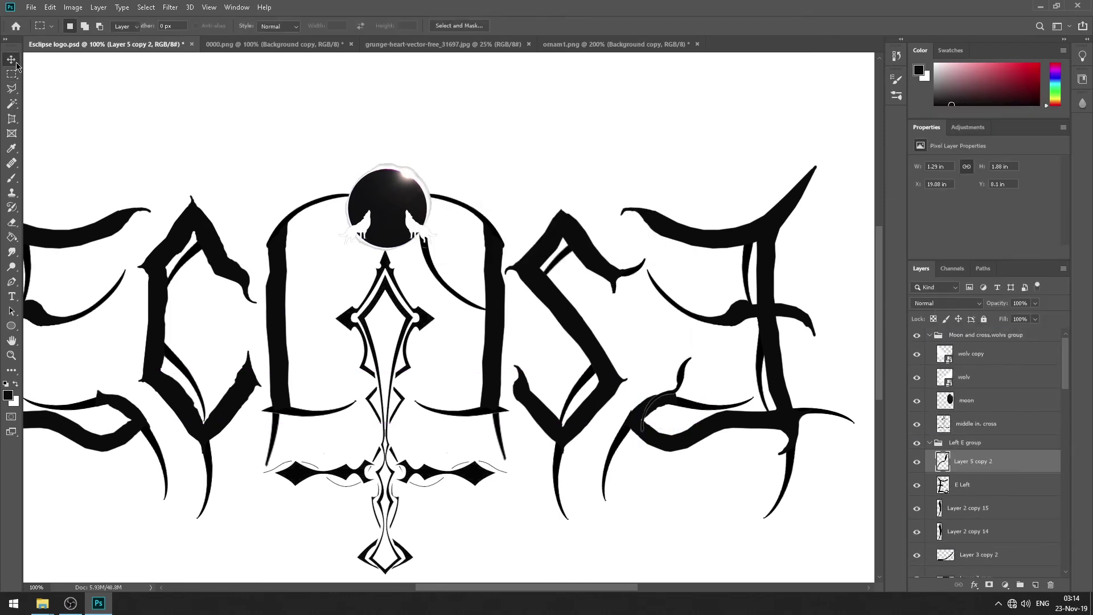
pyautogui.hotkey('ctrl', 't')
pyautogui.rightClick(682, 384)
pyautogui.press('Escape')
pyautogui.press('Escape')
pyautogui.hscroll(-3, 449, 318)
pyautogui.hotkey('ctrl', '[')
pyautogui.hscroll(4, 450, 319)
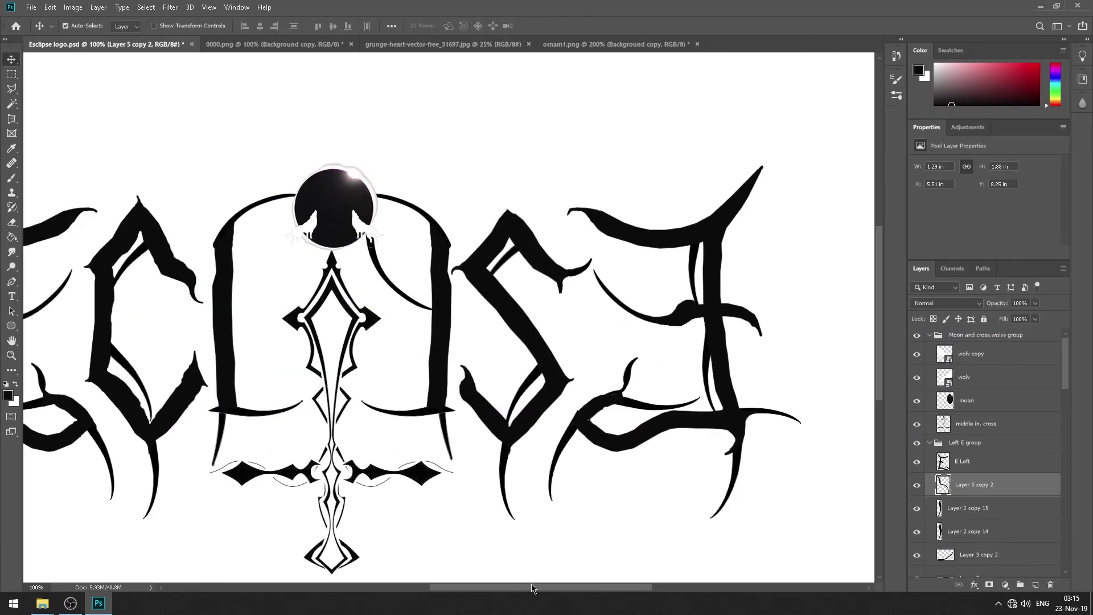
pyautogui.scroll(4, 600, 586)
pyautogui.hscroll(-2, 601, 586)
pyautogui.scroll(-5, 512, 587)
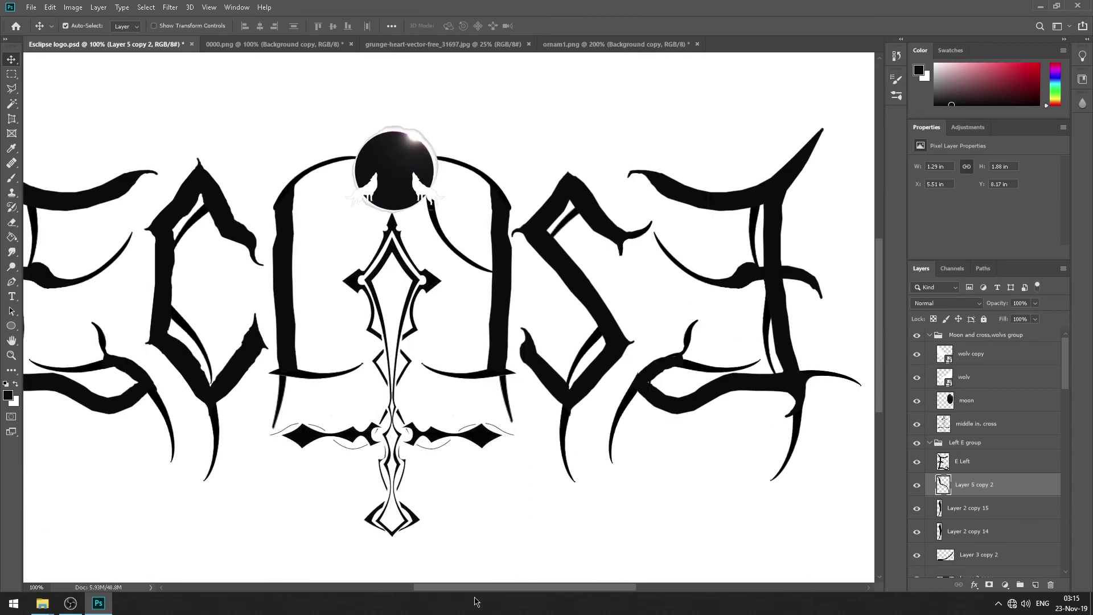
# Duplicate the left E's lower ornament and rotate the copy to hang from the outer end of the left E's crossbar.
pyautogui.hscroll(-3, 451, 589)
pyautogui.hscroll(-2, 452, 589)
pyautogui.rightClick(974, 484)
pyautogui.click(962, 68)
pyautogui.press('Return')
pyautogui.hotkey('ctrl', 't')
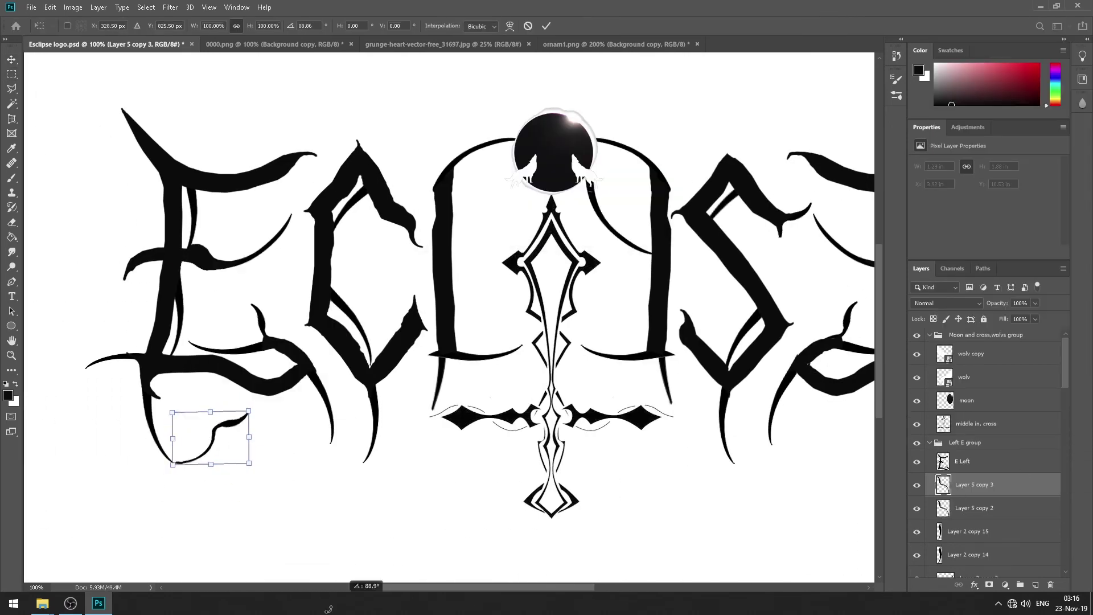
pyautogui.moveTo(206, 392); pyautogui.dragTo(211, 396)
pyautogui.moveTo(167, 340); pyautogui.dragTo(170, 268)
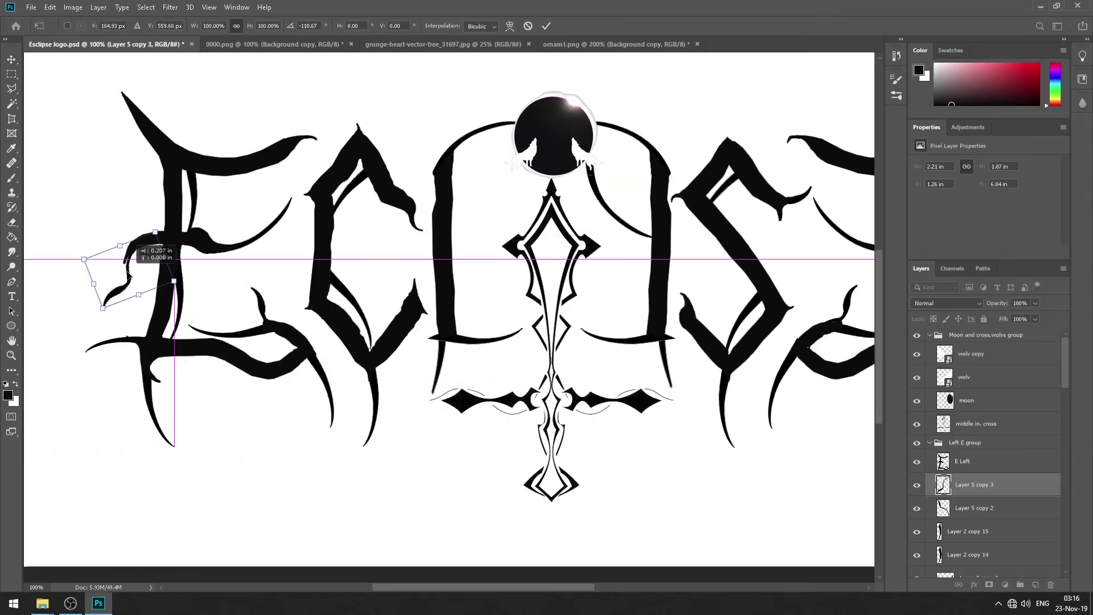
pyautogui.press('Return')
# Duplicate the left E's crossbar ornament into the Right E group, mirror it horizontally onto the right E's crossbar, and stack it behind the letter.
pyautogui.scroll(2, 72, 363)
pyautogui.moveTo(170, 187); pyautogui.dragTo(199, 188)
pyautogui.hotkey('ctrl', 'j')
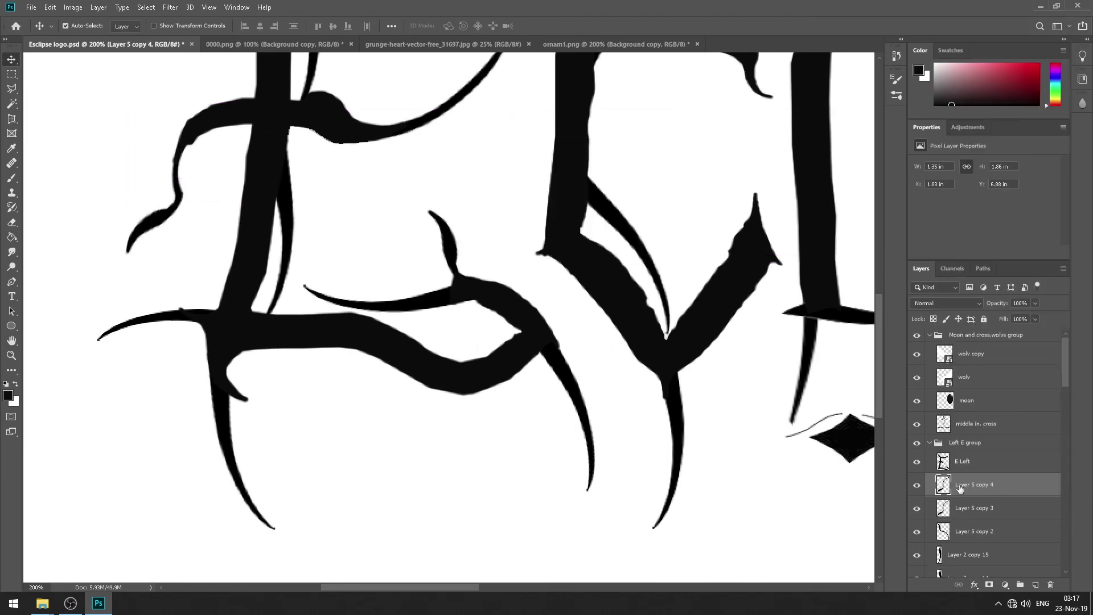
pyautogui.moveTo(974, 484); pyautogui.dragTo(973, 495)
pyautogui.hotkey('ctrl', 't')
pyautogui.hscroll(3, 255, 217)
pyautogui.moveTo(255, 216); pyautogui.dragTo(729, 217)
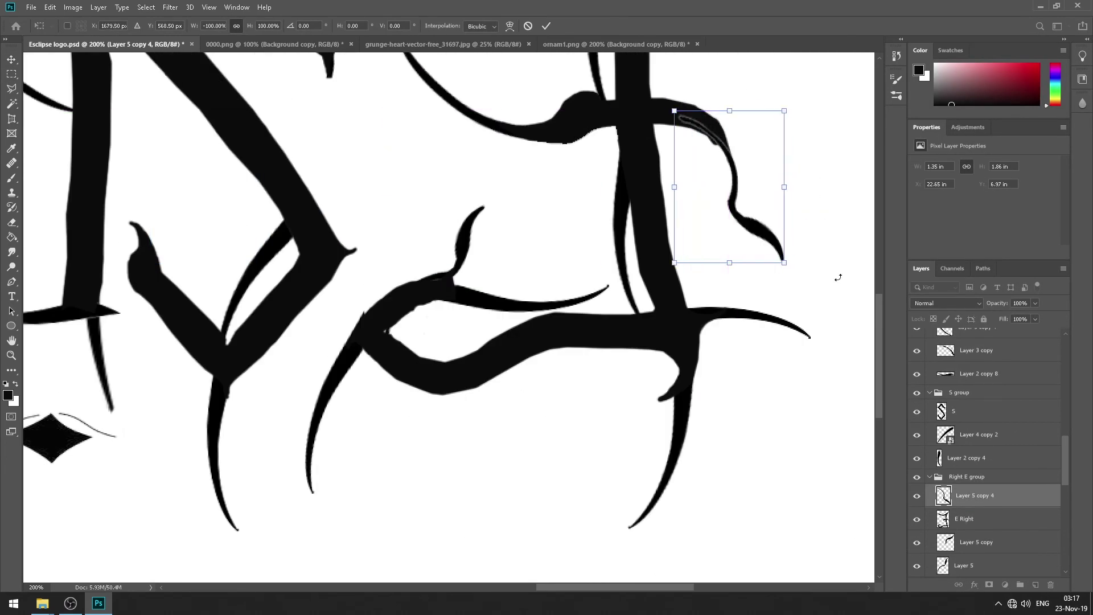
pyautogui.press('Return')
pyautogui.hotkey('ctrl', '[')
# Duplicate the S's upper right ornament, move the copy into the S group, and mirror it horizontally onto the S's peak.
pyautogui.press('z')
pyautogui.rightClick(305, 398)
pyautogui.click(325, 403)
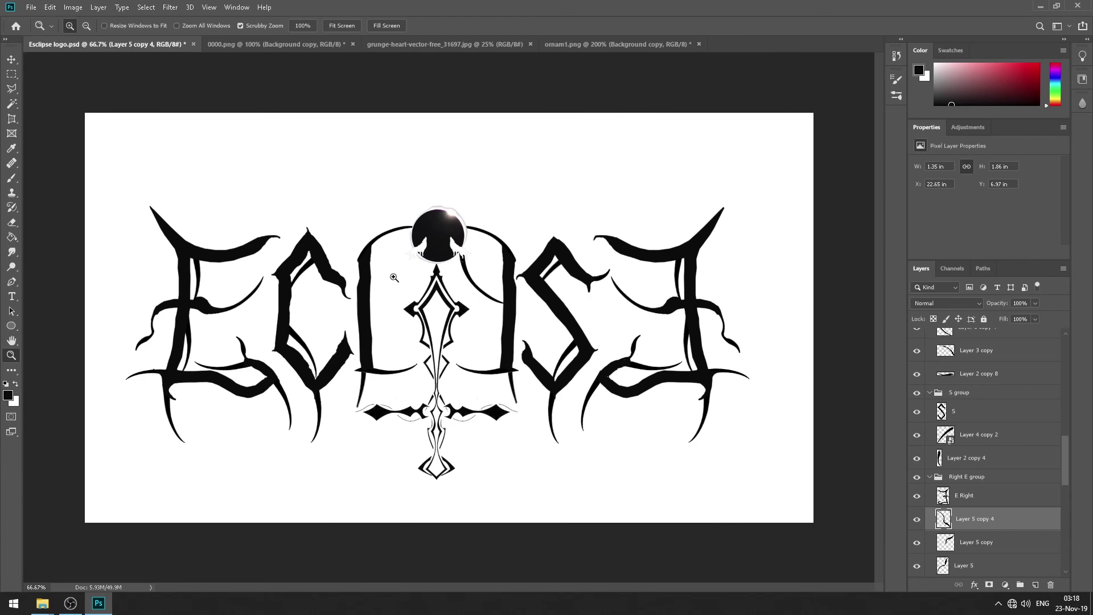
pyautogui.click(398, 309)
pyautogui.press('v')
pyautogui.click(979, 542)
pyautogui.hotkey('ctrl', 'j')
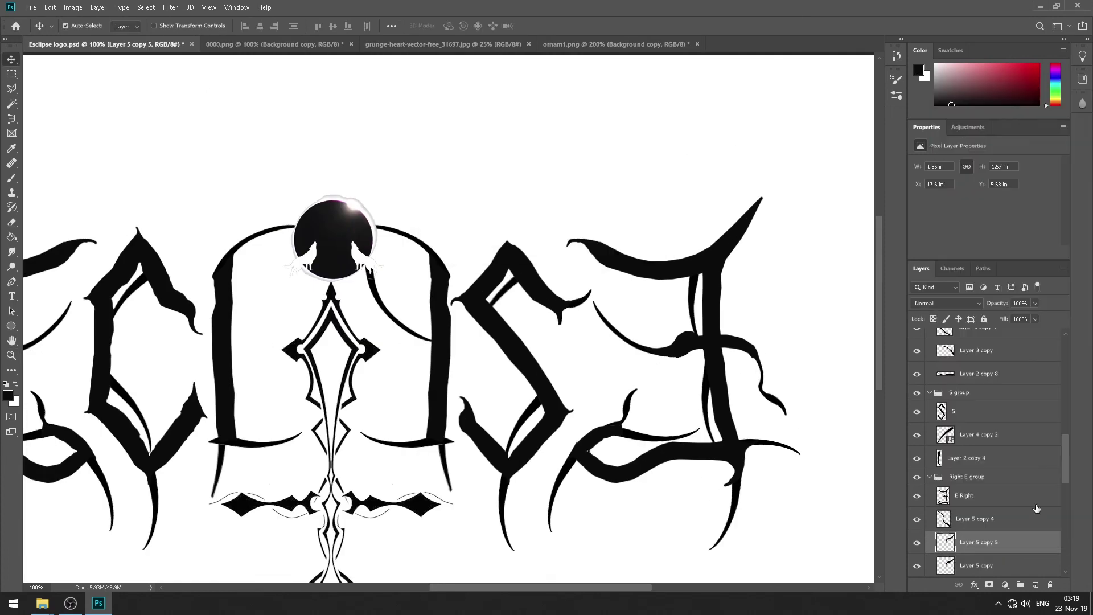
pyautogui.hotkey('ctrl', ']')
pyautogui.hotkey('ctrl', ']')
pyautogui.hotkey('ctrl', ']')
pyautogui.hotkey('ctrl', ']')
pyautogui.hotkey('ctrl', ']')
pyautogui.hotkey('ctrl', ']')
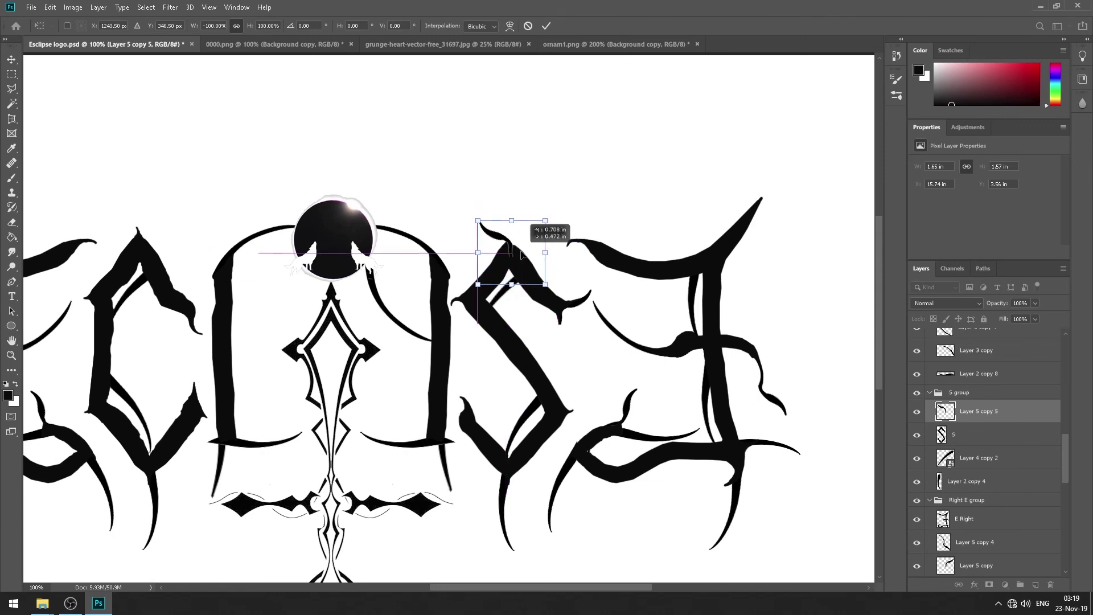
pyautogui.press('Return')
# Duplicate the S's peak ornament, and mirror one of the two layers horizontally onto the C's peak.
pyautogui.hotkey('ctrl', 'alt', 'j')
pyautogui.hscroll(-2, 817, 182)
pyautogui.press('Return')
pyautogui.hotkey('ctrl', '[')
pyautogui.hotkey('ctrl', '[')
pyautogui.hotkey('ctrl', '[')
pyautogui.hotkey('ctrl', '[')
pyautogui.hotkey('ctrl', '[')
pyautogui.hotkey('ctrl', '[')
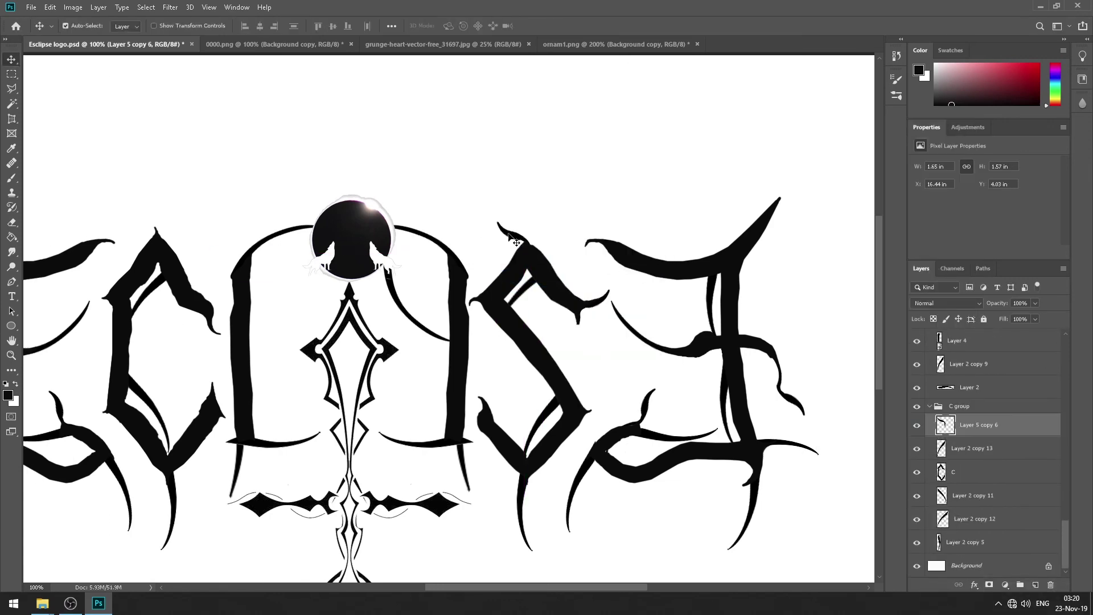
pyautogui.click(511, 236)
pyautogui.hotkey('ctrl', '+')
pyautogui.scroll(2, 983, 399)
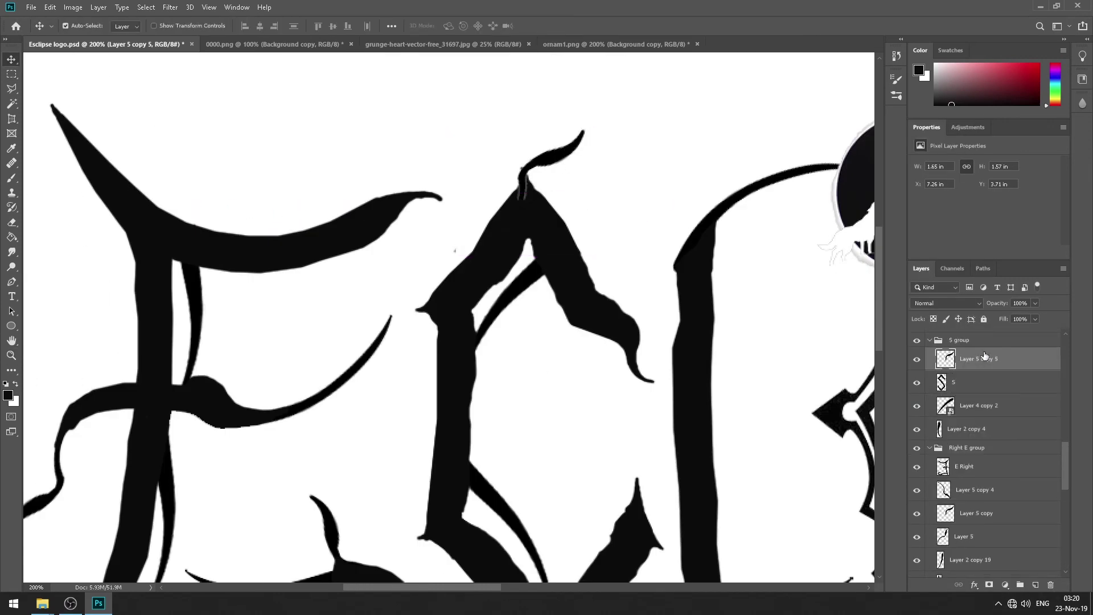
# Move the C's peak ornament layer down into the C group, stacked directly behind the C letter.
pyautogui.hotkey('ctrl', '[')
pyautogui.hotkey('ctrl', '[')
pyautogui.hotkey('ctrl', '[')
pyautogui.hotkey('ctrl', '[')
pyautogui.hotkey('ctrl', '[')
pyautogui.hotkey('ctrl', '[')
pyautogui.hotkey('ctrl', '[')
pyautogui.hotkey('ctrl', '[')
pyautogui.hotkey('ctrl', '[')
pyautogui.hotkey('ctrl', '[')
pyautogui.hotkey('ctrl', '[')
pyautogui.hotkey('ctrl', '[')
pyautogui.hotkey('ctrl', '[')
pyautogui.hotkey('ctrl', '[')
pyautogui.hotkey('ctrl', '[')
pyautogui.hotkey('ctrl', '[')
pyautogui.scroll(-3, 421, 536)
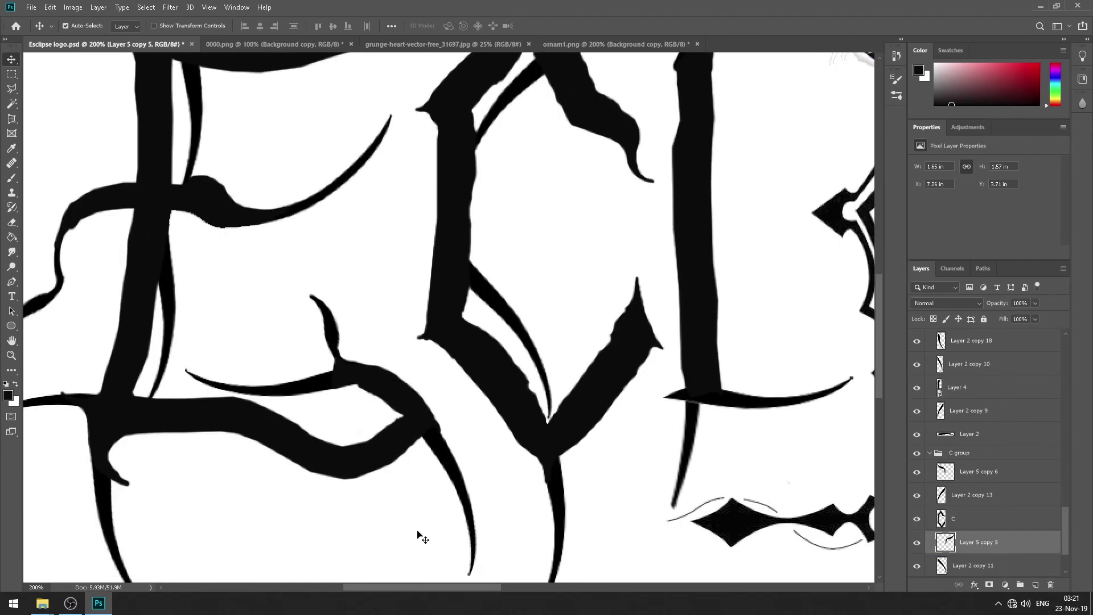
# Erase the C letter's pointed peak so it blends into the curved ornament.
pyautogui.hotkey('ctrl', '0')
pyautogui.hotkey('ctrl', '1')
pyautogui.moveTo(319, 521); pyautogui.dragTo(407, 524)
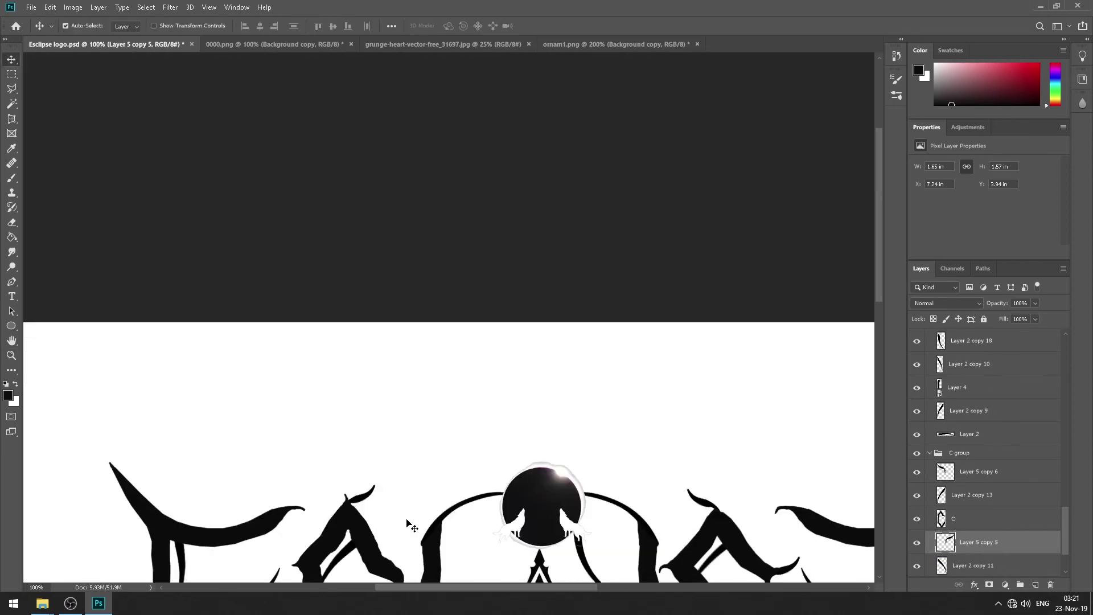
pyautogui.click(917, 519)
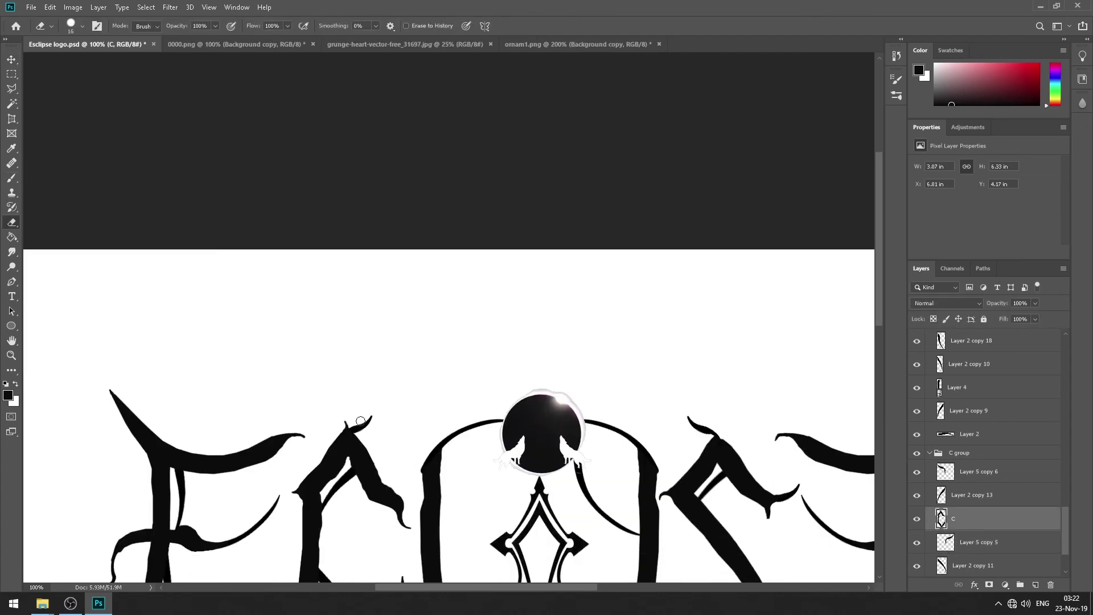
pyautogui.hotkey('ctrl', '-')
pyautogui.press('z')
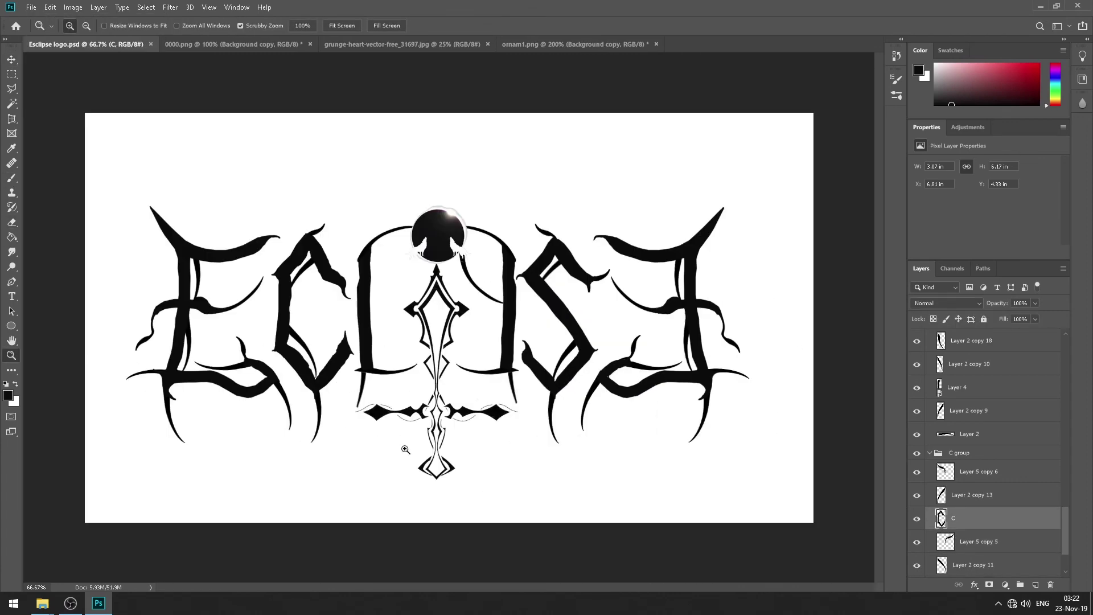
# Rasterize the right wolf layer and apply Bevel & Emboss and a black Drop Shadow to it.
pyautogui.hotkey('alt', '.')
pyautogui.moveTo(378, 275); pyautogui.dragTo(444, 275)
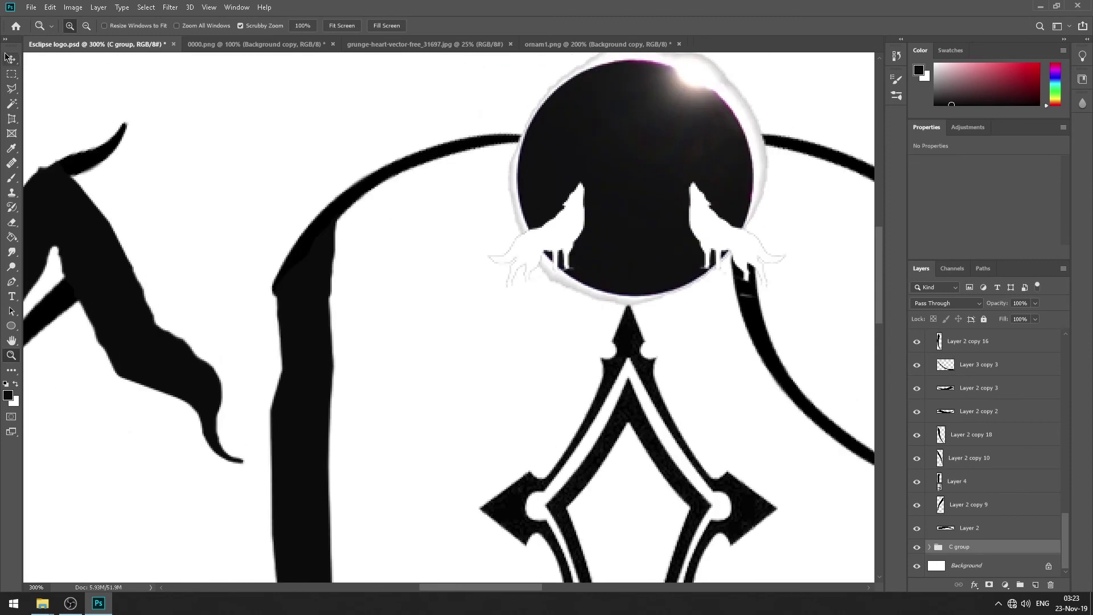
pyautogui.press('e')
pyautogui.click(696, 257)
pyautogui.press('Return')
pyautogui.doubleClick(924, 340)
pyautogui.moveTo(621, 212); pyautogui.dragTo(208, 135)
pyautogui.click(126, 200)
pyautogui.click(122, 348)
pyautogui.click(383, 178)
pyautogui.press('Return')
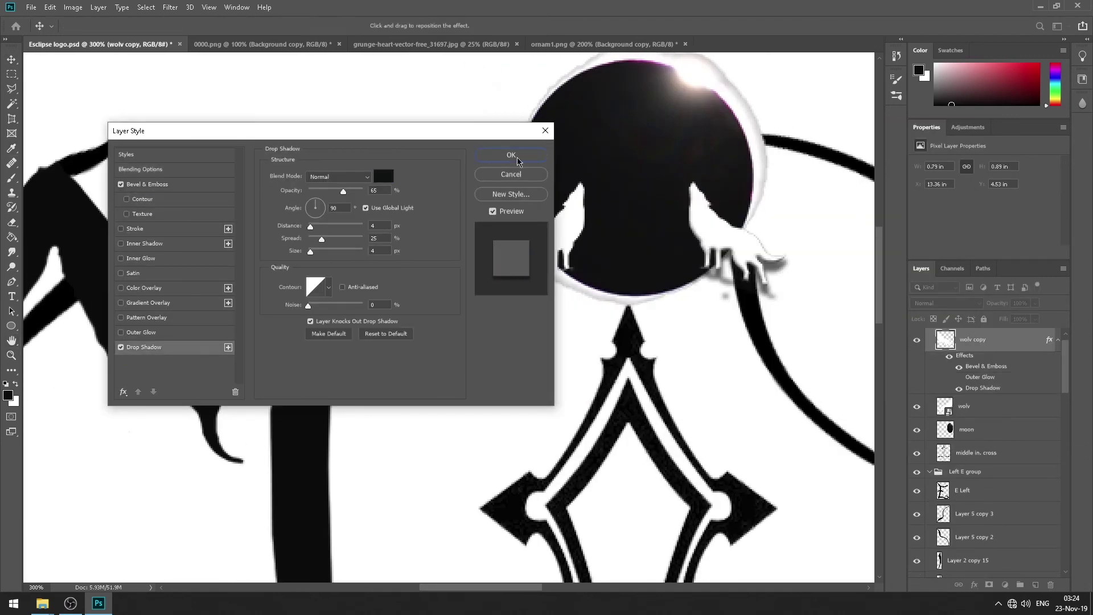
pyautogui.click(511, 155)
# Apply a Drop Shadow to the left wolf layer.
pyautogui.rightClick(985, 397)
pyautogui.click(867, 123)
pyautogui.click(603, 393)
pyautogui.press('Return')
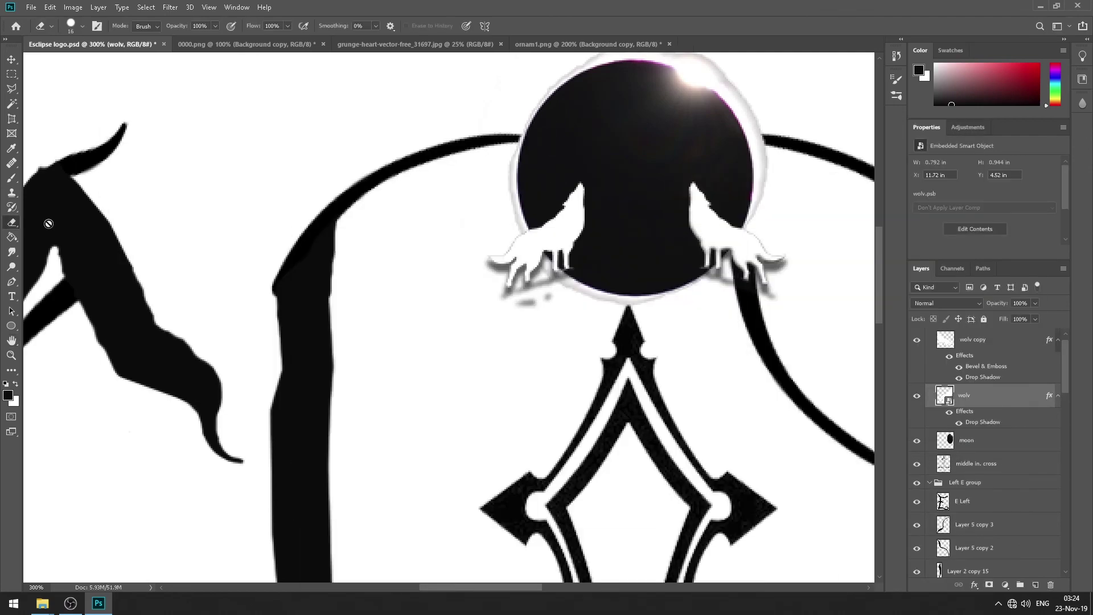
# Apply a Drop Shadow to the moon layer and erase the stray shadow specks around it.
pyautogui.click(968, 440)
pyautogui.doubleClick(1025, 440)
pyautogui.moveTo(319, 233); pyautogui.dragTo(125, 233)
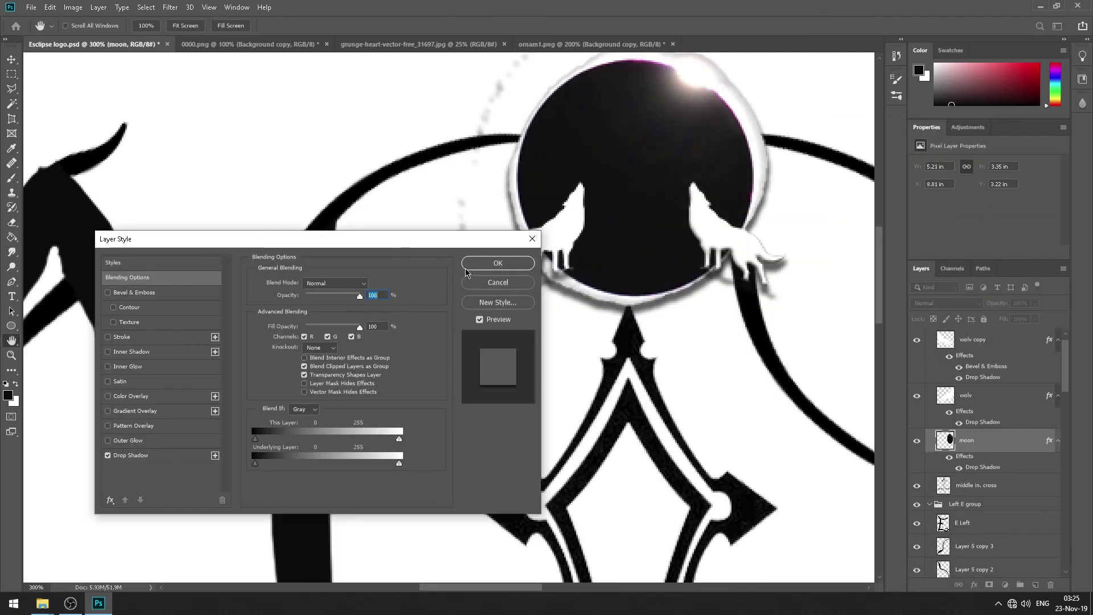
pyautogui.press('Return')
pyautogui.scroll(2, 466, 276)
pyautogui.doubleClick(1025, 440)
pyautogui.moveTo(228, 234); pyautogui.dragTo(181, 162)
pyautogui.click(81, 230)
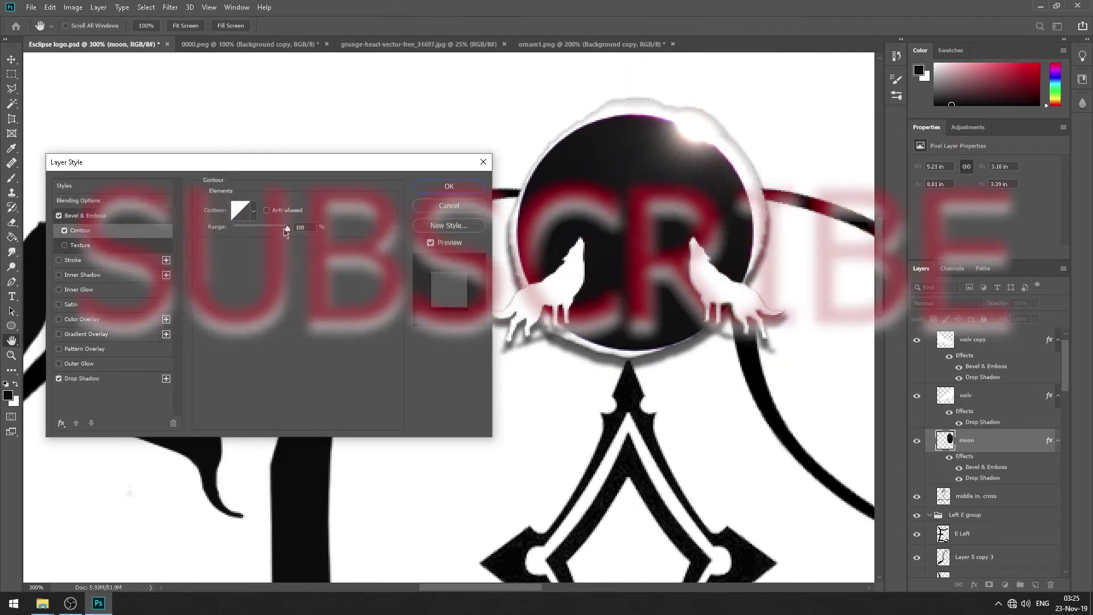
pyautogui.click(85, 215)
pyautogui.click(484, 165)
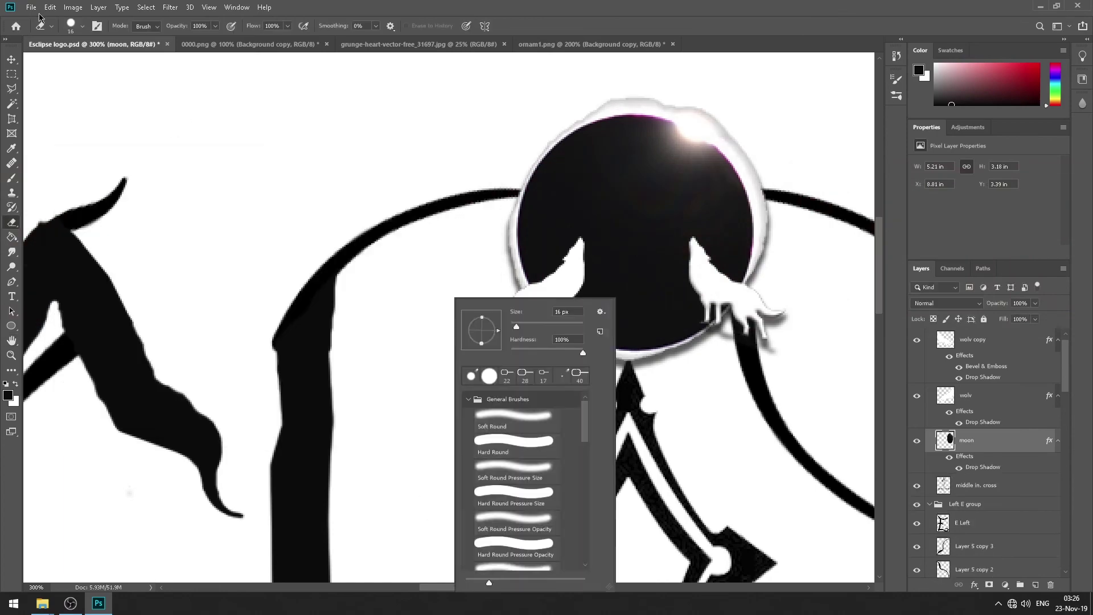